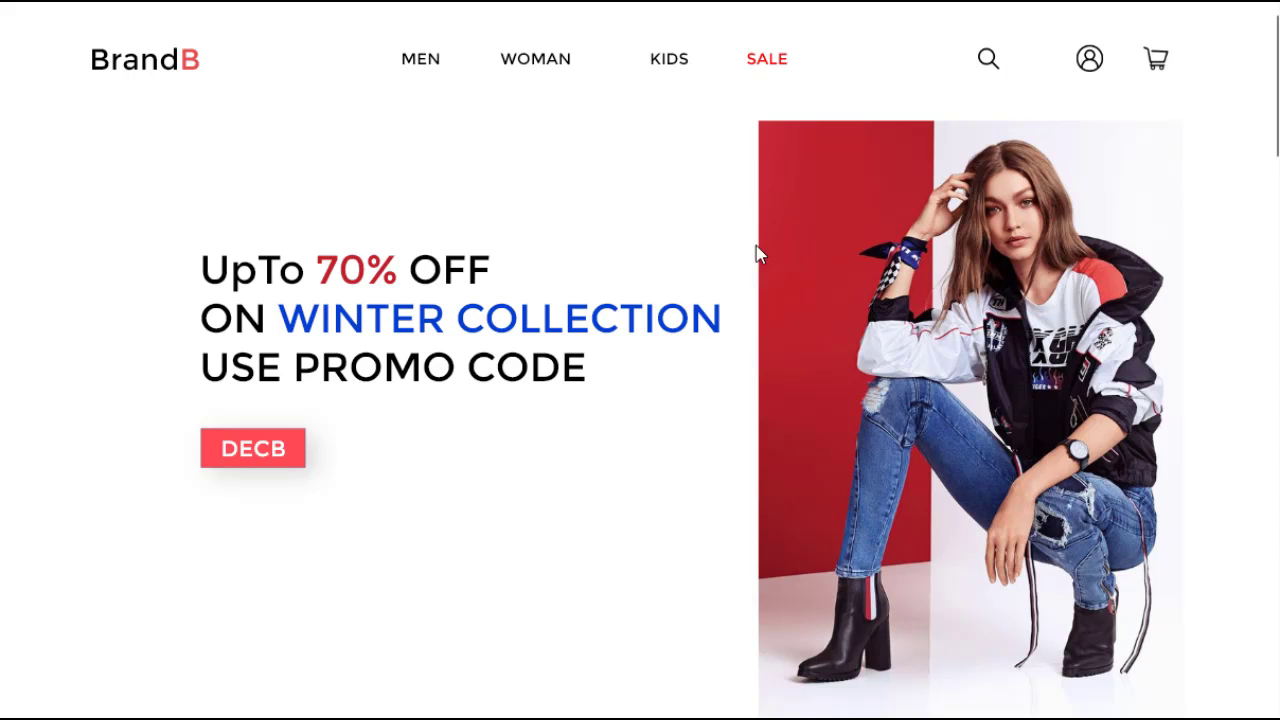
Scroll up and down through the finished BrandB page preview to review it.
scroll(1208, 237, "down", 1)
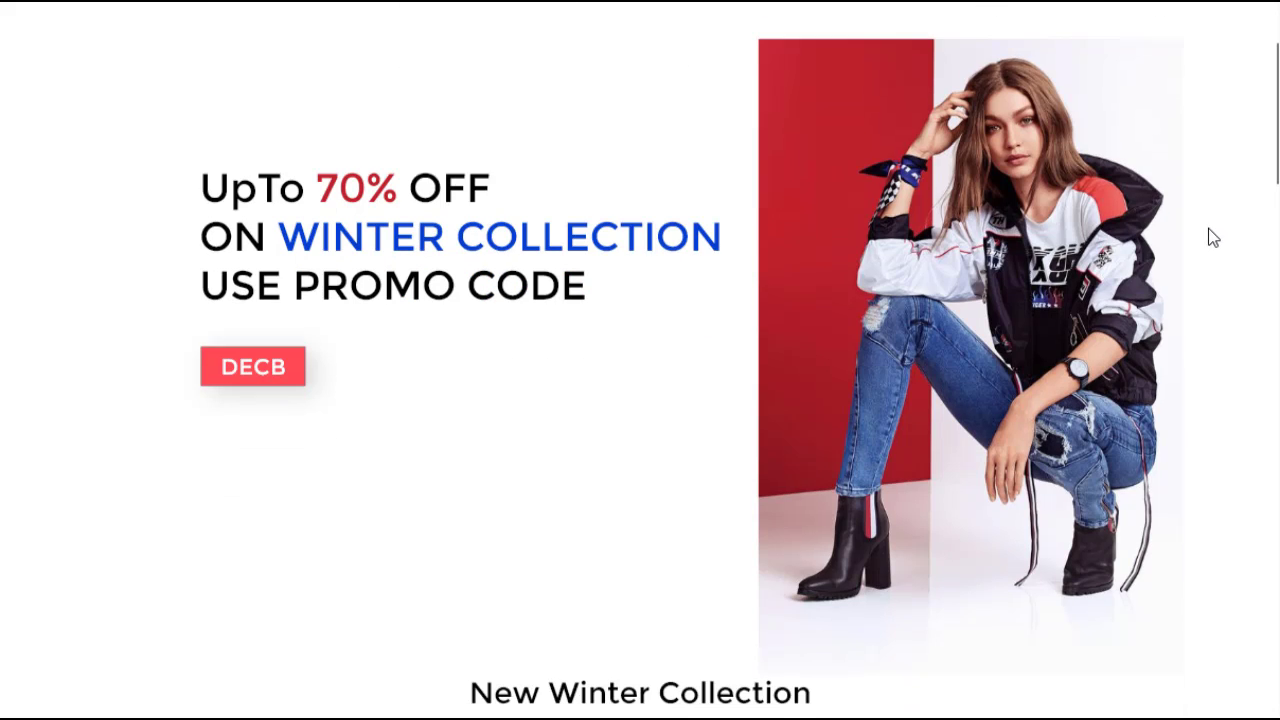
scroll(1208, 237, "down", 2)
scroll(1210, 237, "down", 5)
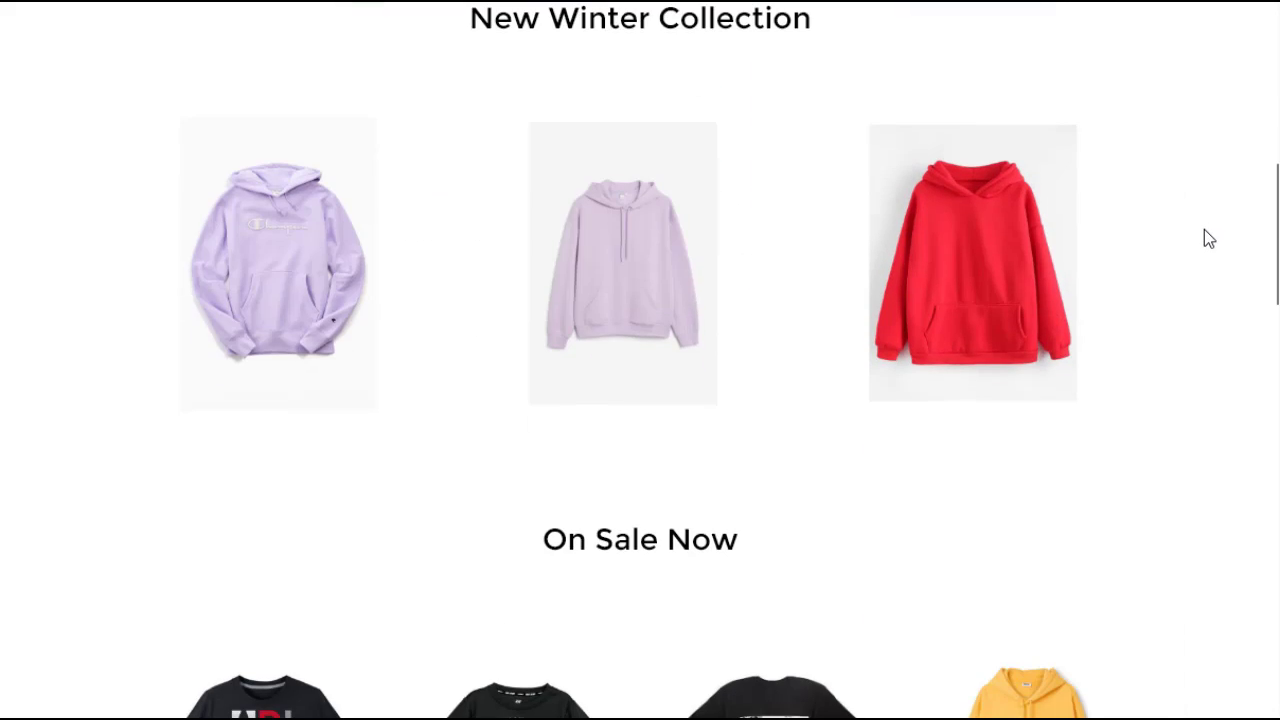
scroll(1208, 237, "down", 2)
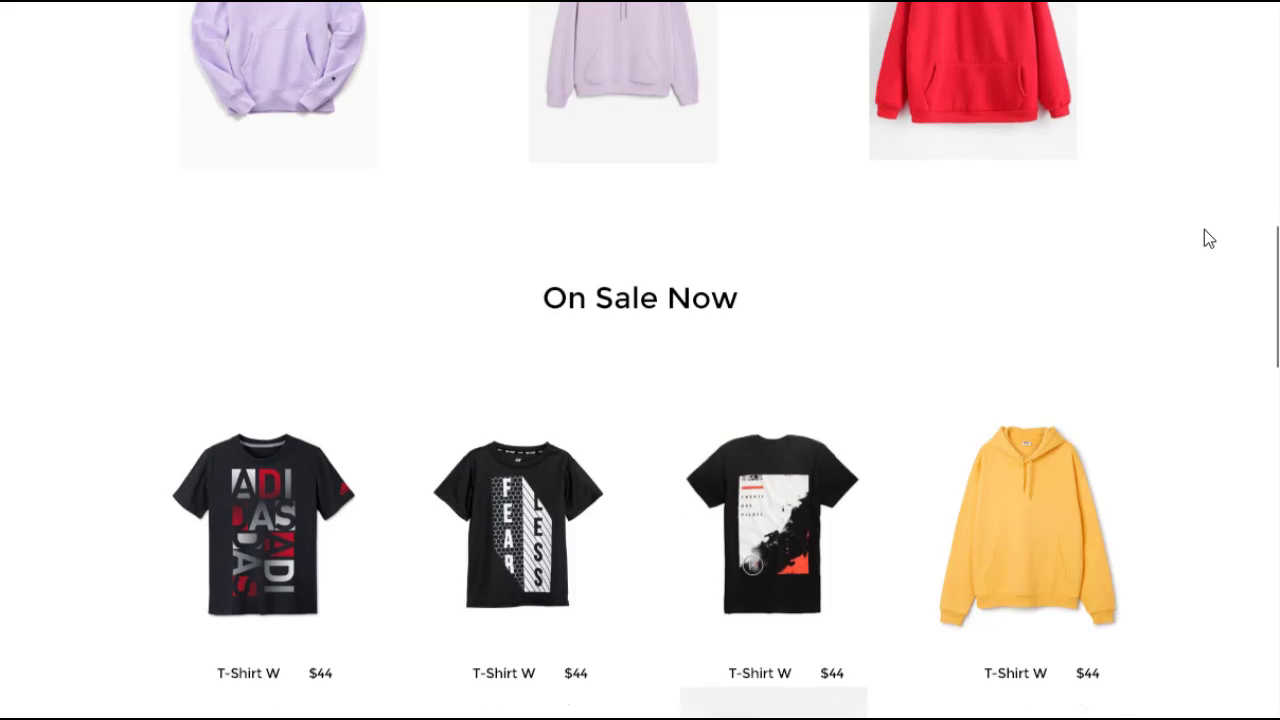
scroll(1208, 237, "down", 1)
scroll(1204, 238, "down", 3)
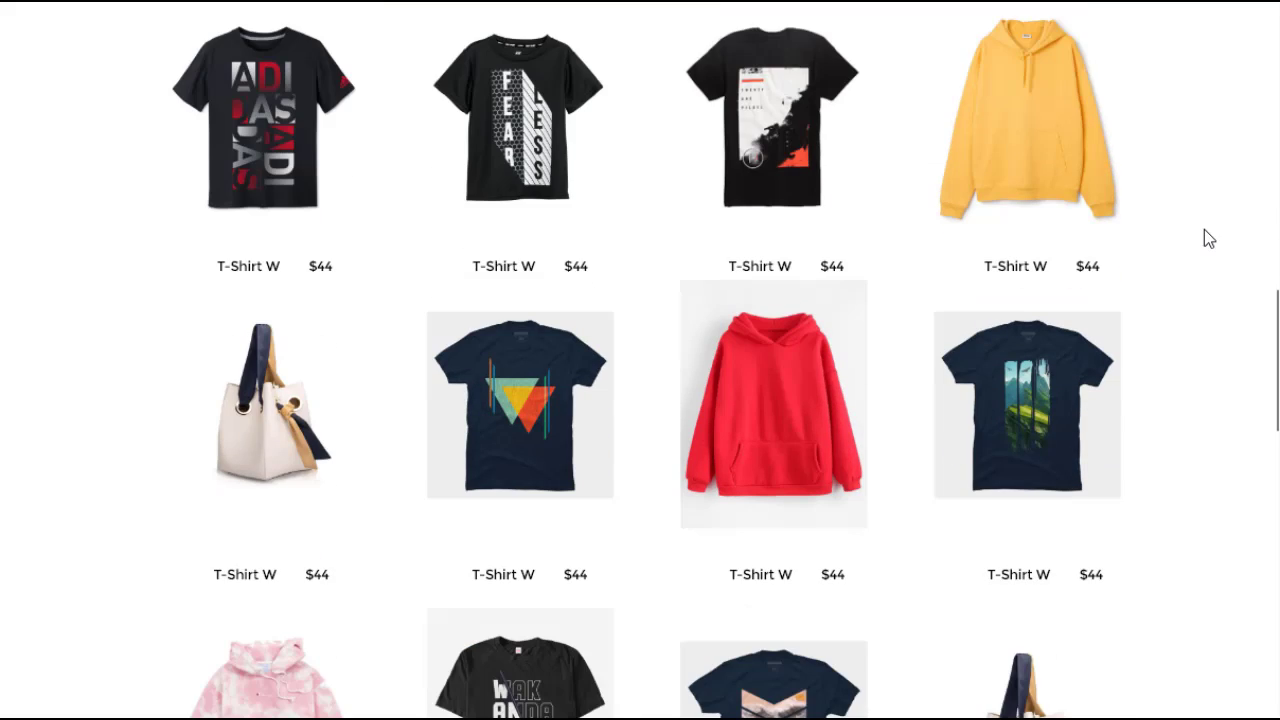
scroll(1204, 238, "down", 1)
scroll(1203, 238, "down", 1)
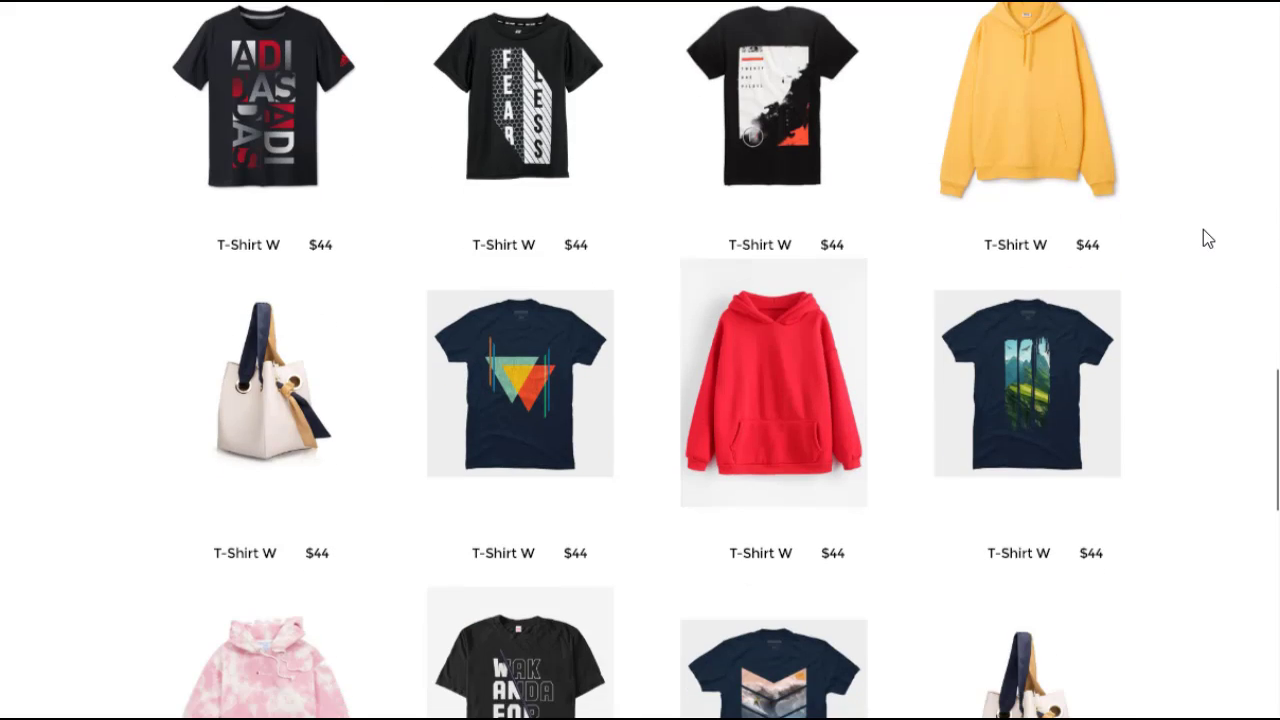
scroll(1203, 238, "down", 1)
scroll(1203, 238, "down", 1)
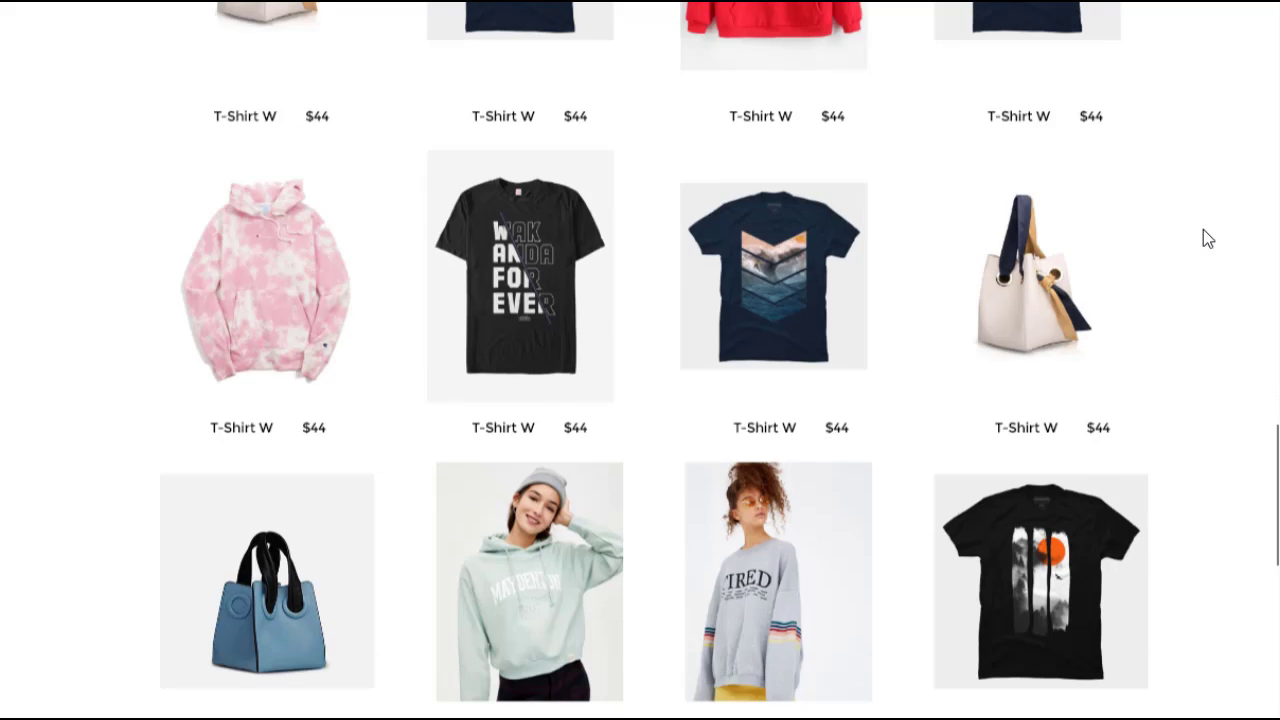
scroll(1203, 238, "down", 1)
scroll(1203, 238, "down", 2)
scroll(1203, 238, "down", 2)
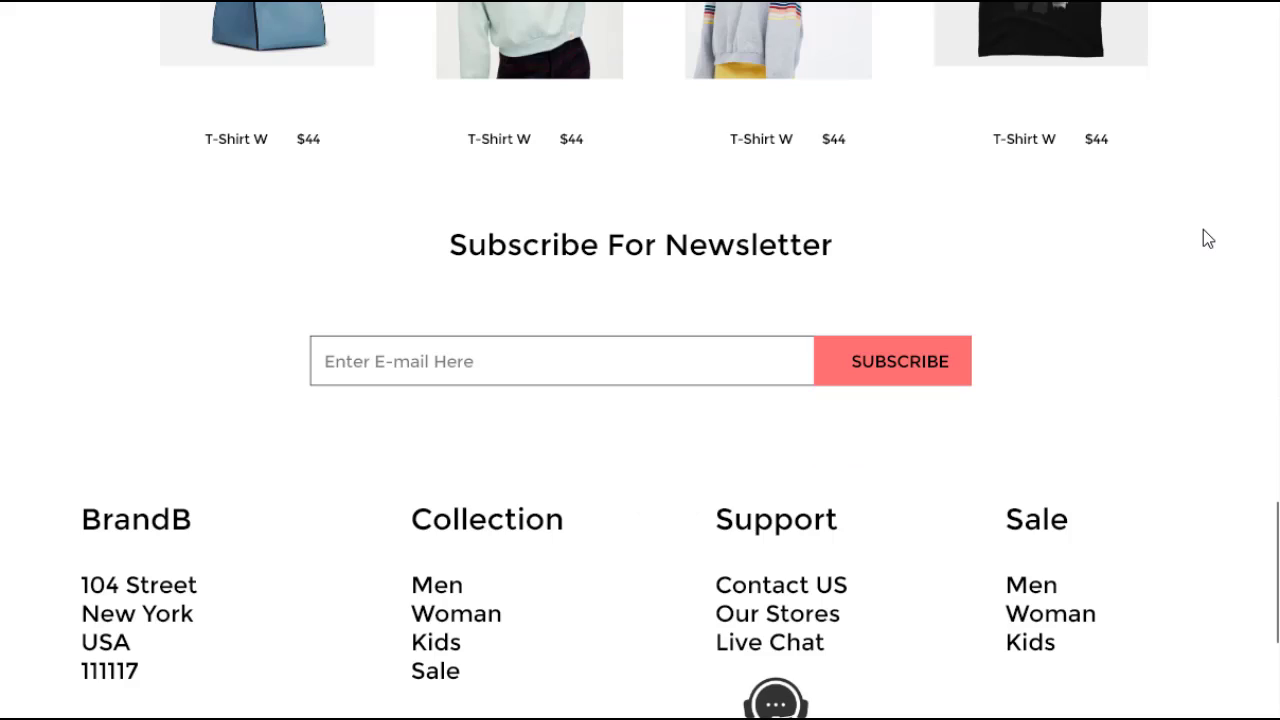
scroll(1203, 238, "down", 1)
scroll(1203, 238, "down", 2)
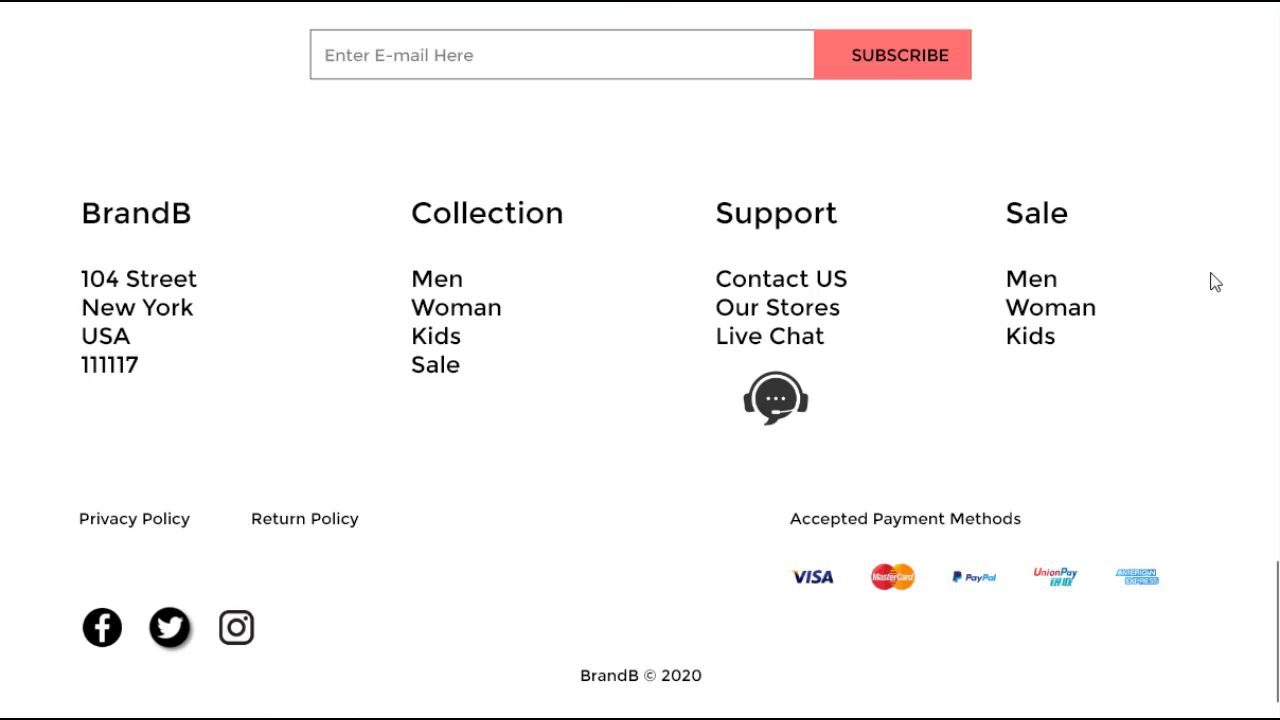
scroll(1215, 282, "up", 1)
scroll(1215, 282, "up", 3)
scroll(1215, 282, "up", 4)
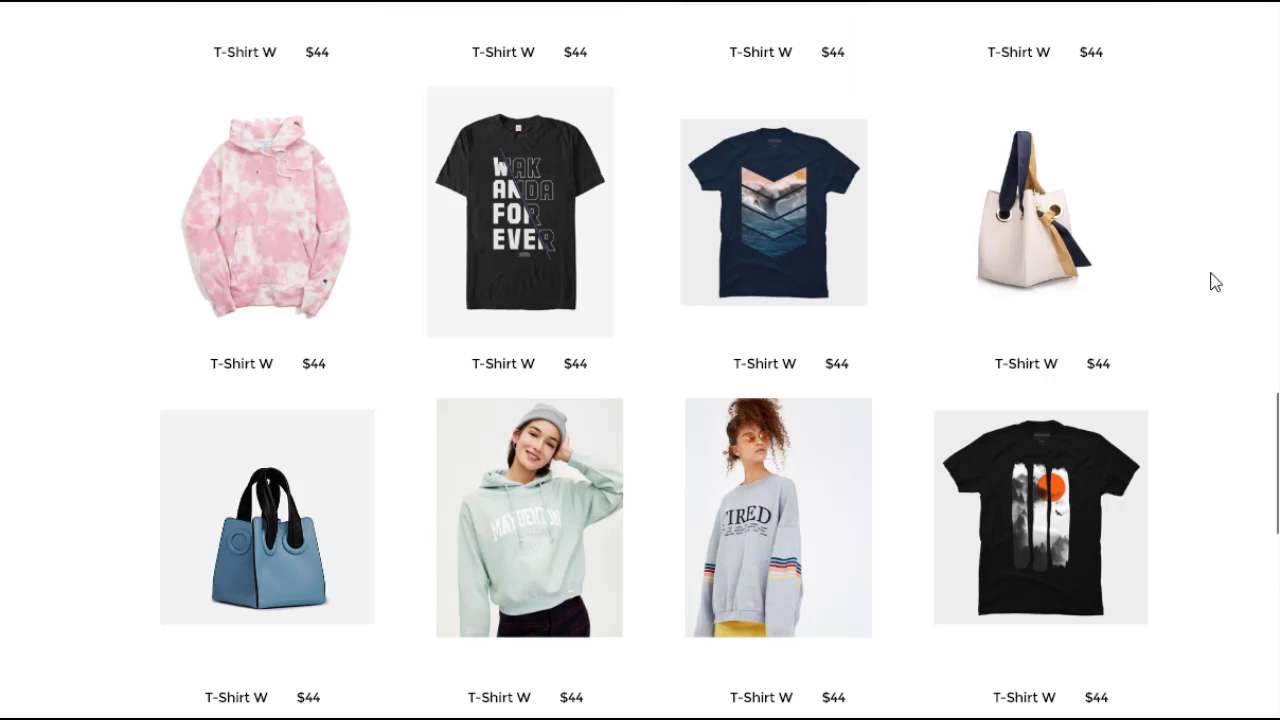
scroll(1213, 283, "up", 1)
scroll(1213, 283, "up", 8)
scroll(1213, 283, "down", 1)
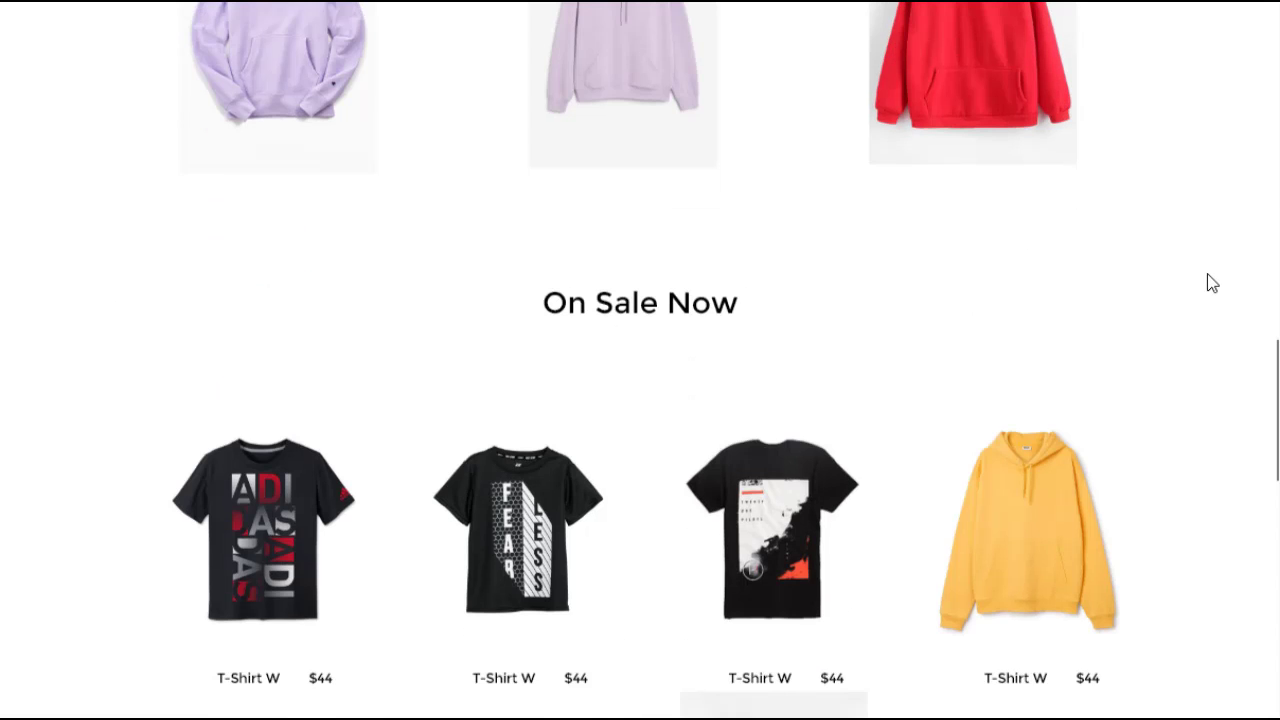
scroll(1213, 283, "down", 2)
scroll(1206, 280, "down", 8)
scroll(1206, 280, "down", 6)
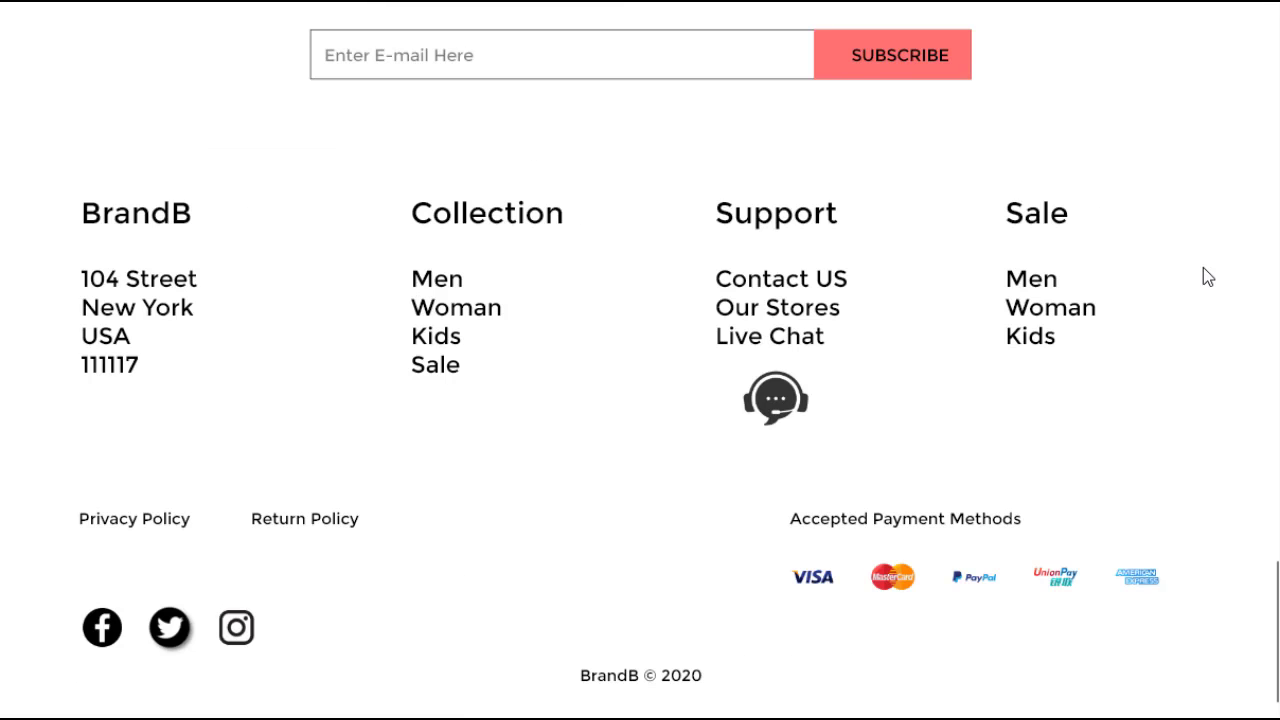
scroll(1203, 267, "up", 1)
scroll(1203, 267, "up", 6)
scroll(1203, 267, "up", 5)
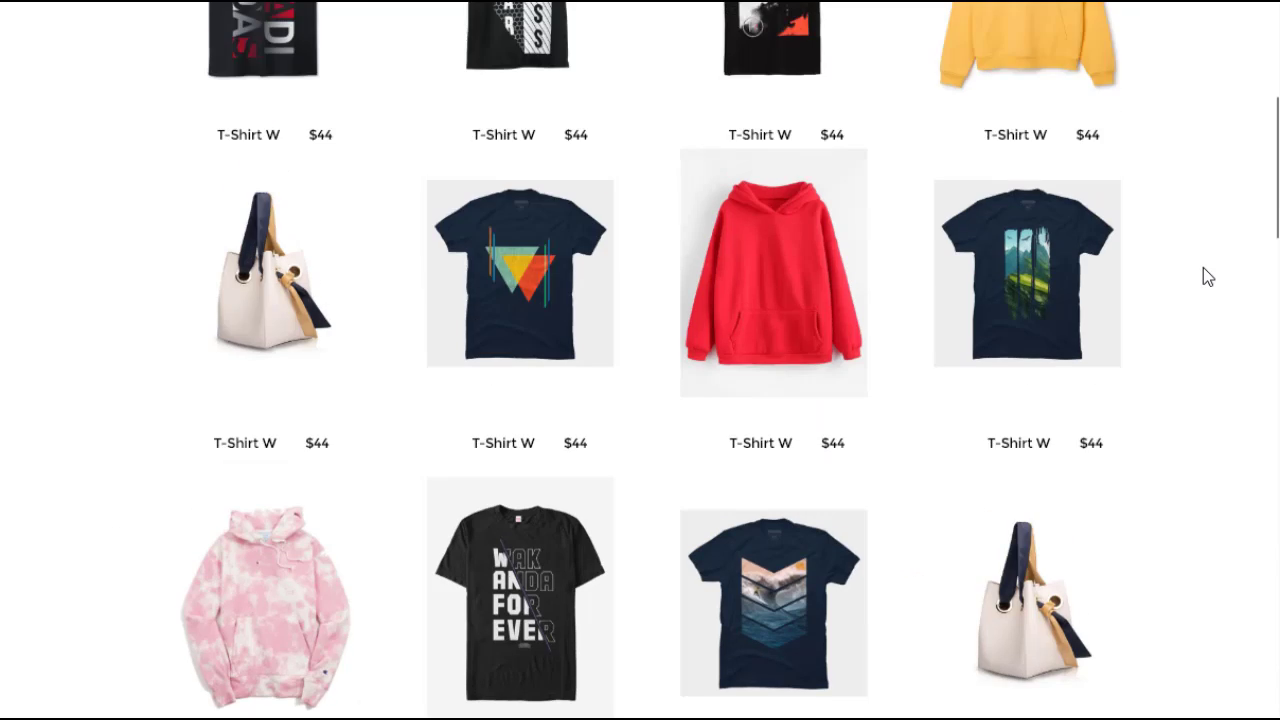
scroll(1203, 268, "up", 5)
scroll(1203, 268, "up", 4)
scroll(1200, 268, "up", 3)
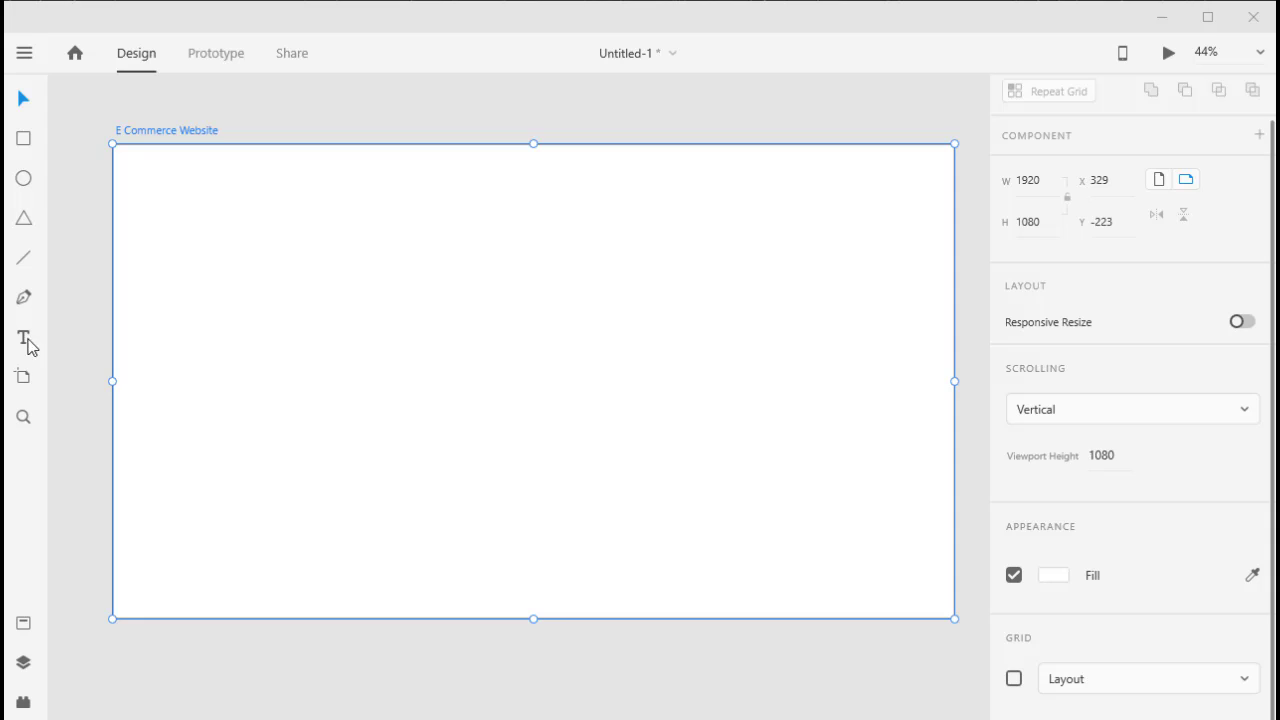
Add a BrandB text box set in Montserrat at size 45.
left_click(24, 338)
left_click(324, 297)
type("Brand")
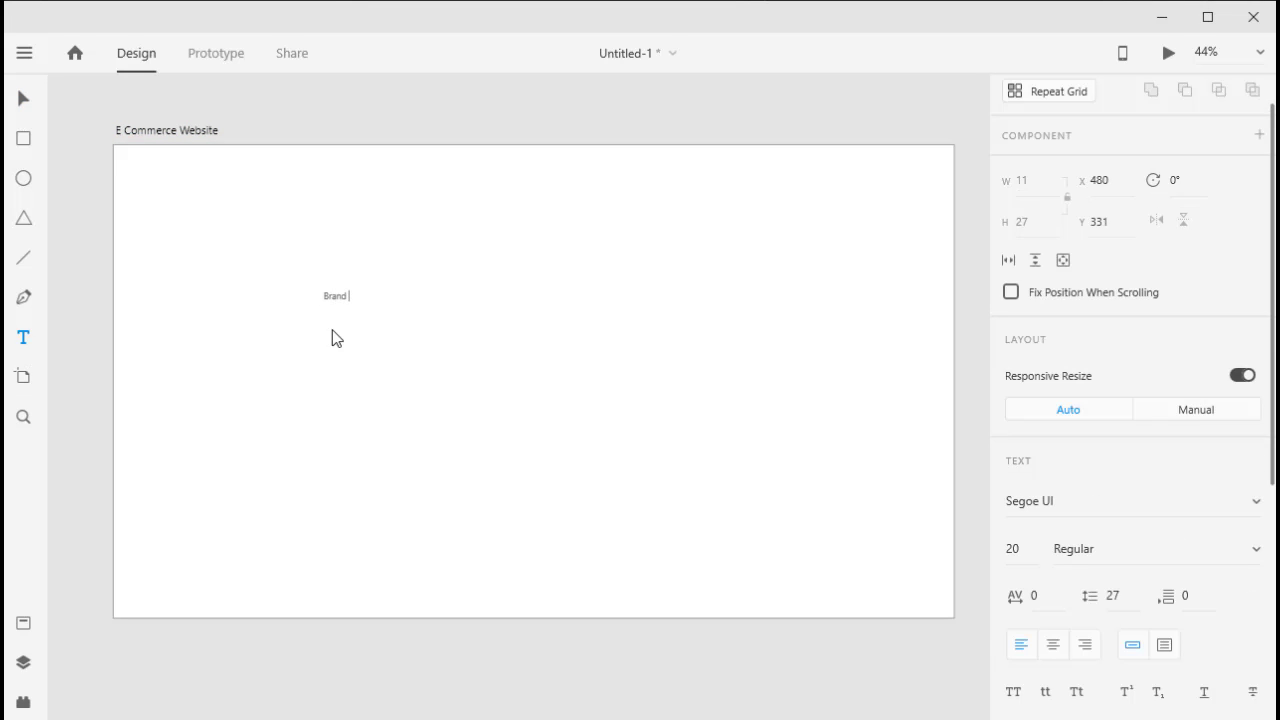
left_click(1099, 547)
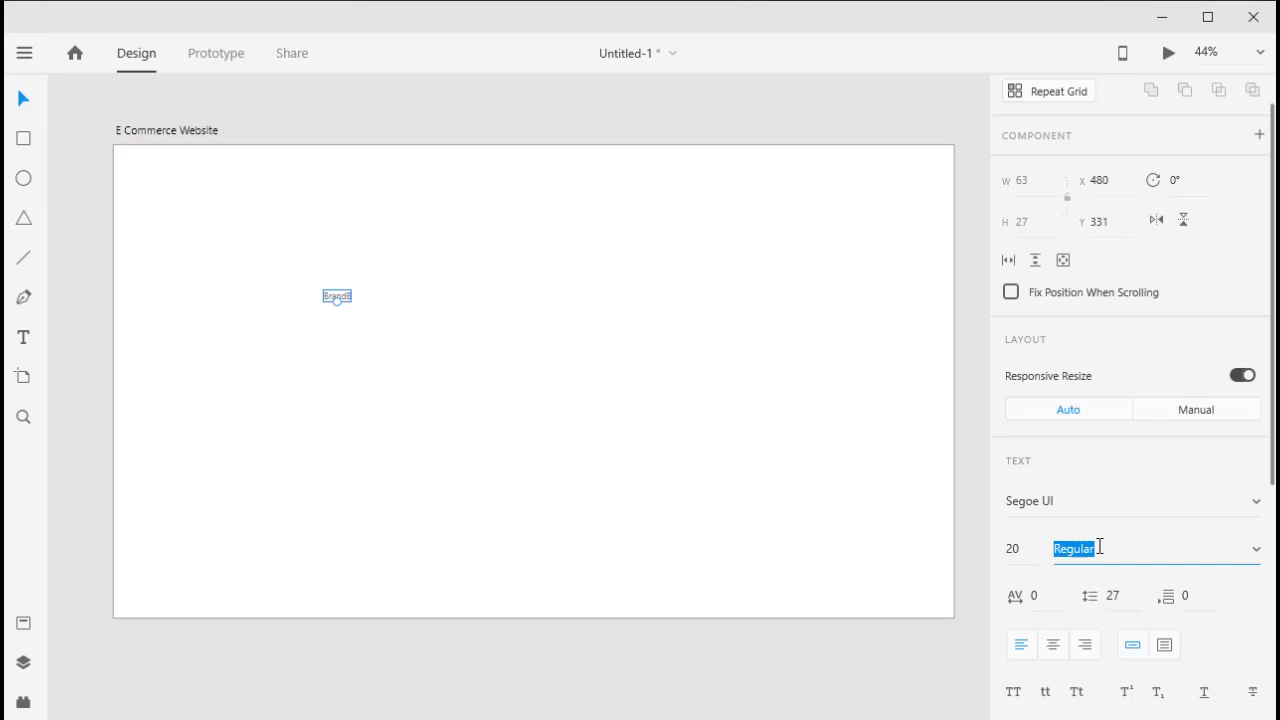
type("m")
left_click(1094, 500)
type("mont")
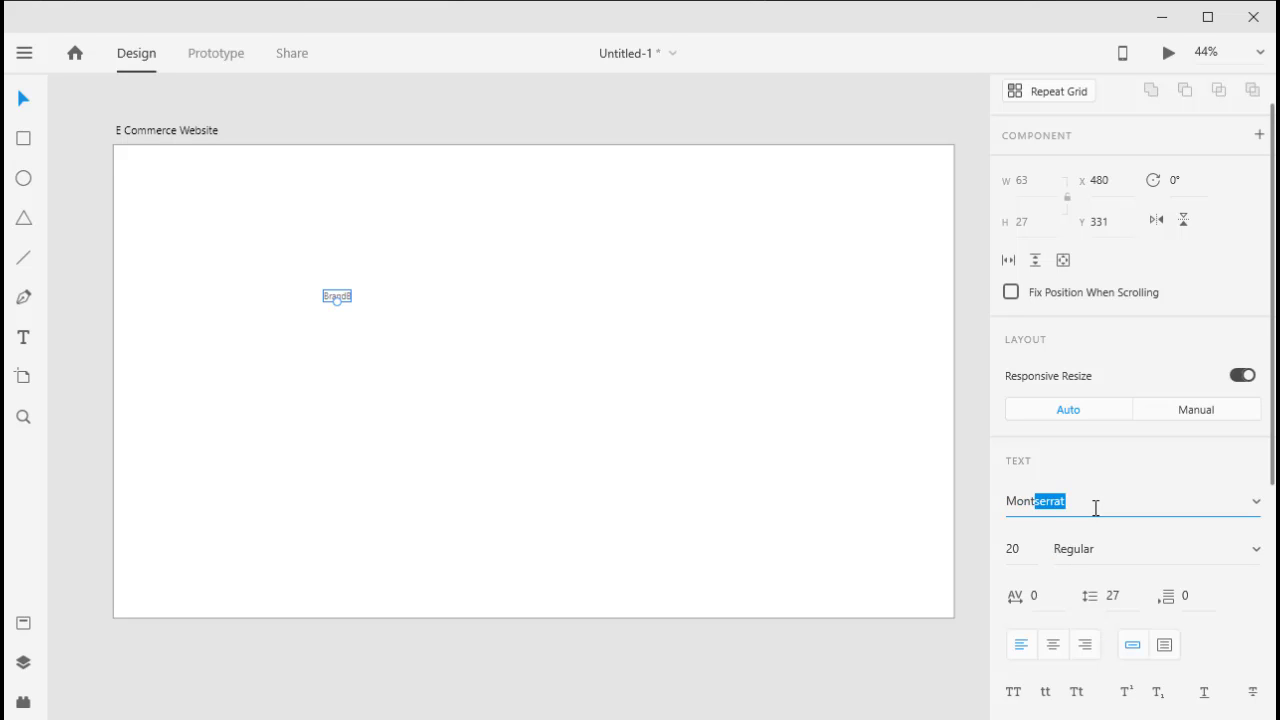
key("Tab")
type("52")
key("Return")
type("45")
key("Return")
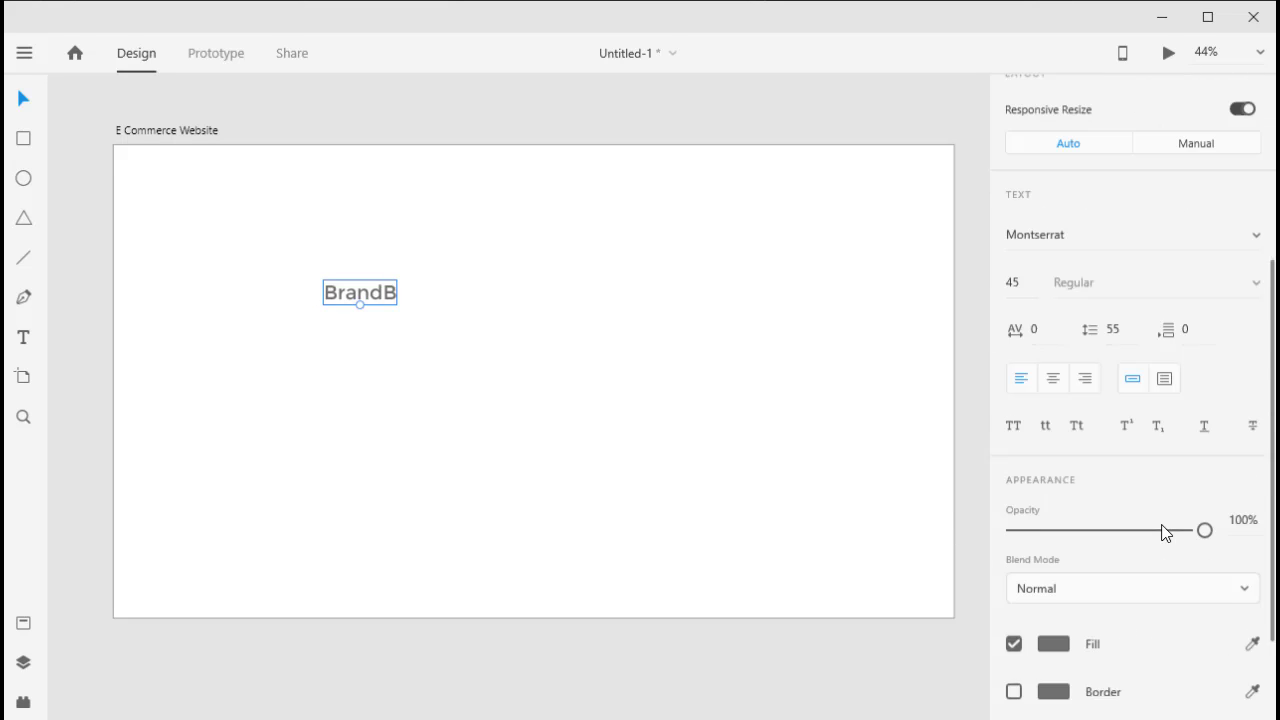
Give BrandB a black fill and move it to the artboard's upper left.
scroll(1046, 437, "down", 1)
left_click(1053, 617)
left_click_drag(387, 306, 235, 203)
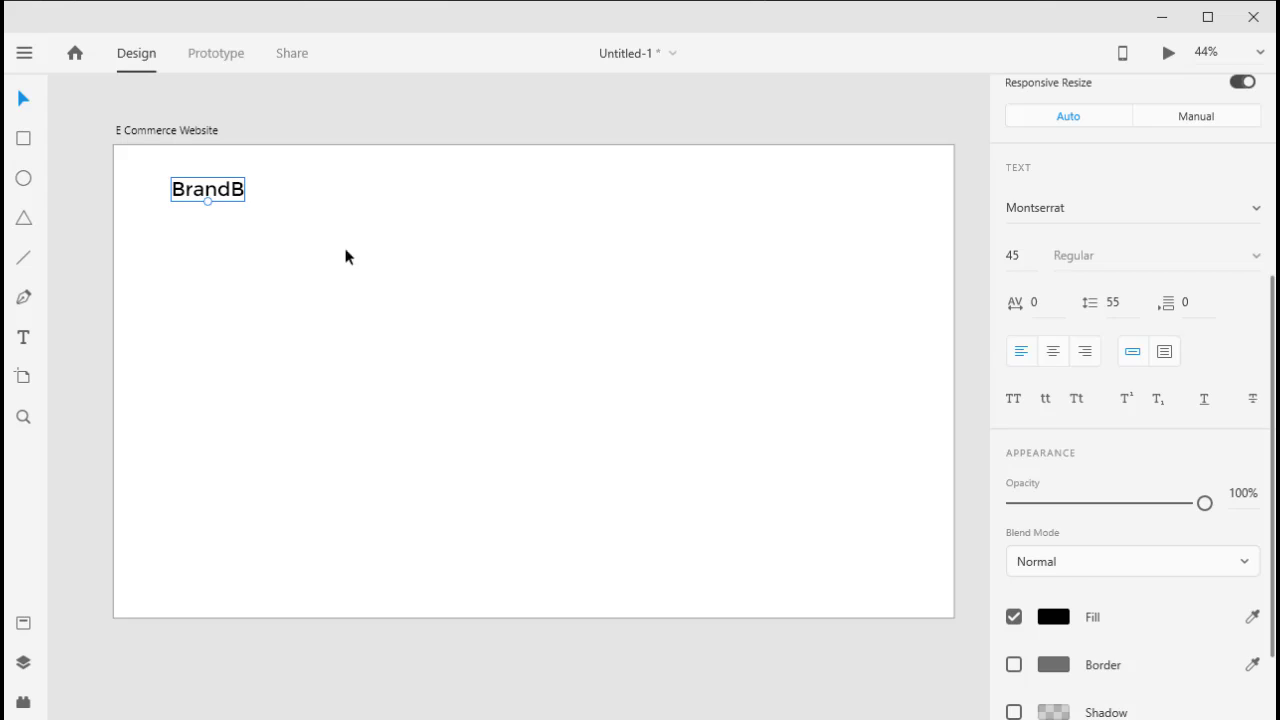
left_click(786, 634)
Place the model photo on the artboard's right, sized to about 635×952 and level with BrandB.
left_click_drag(734, 597, 723, 329)
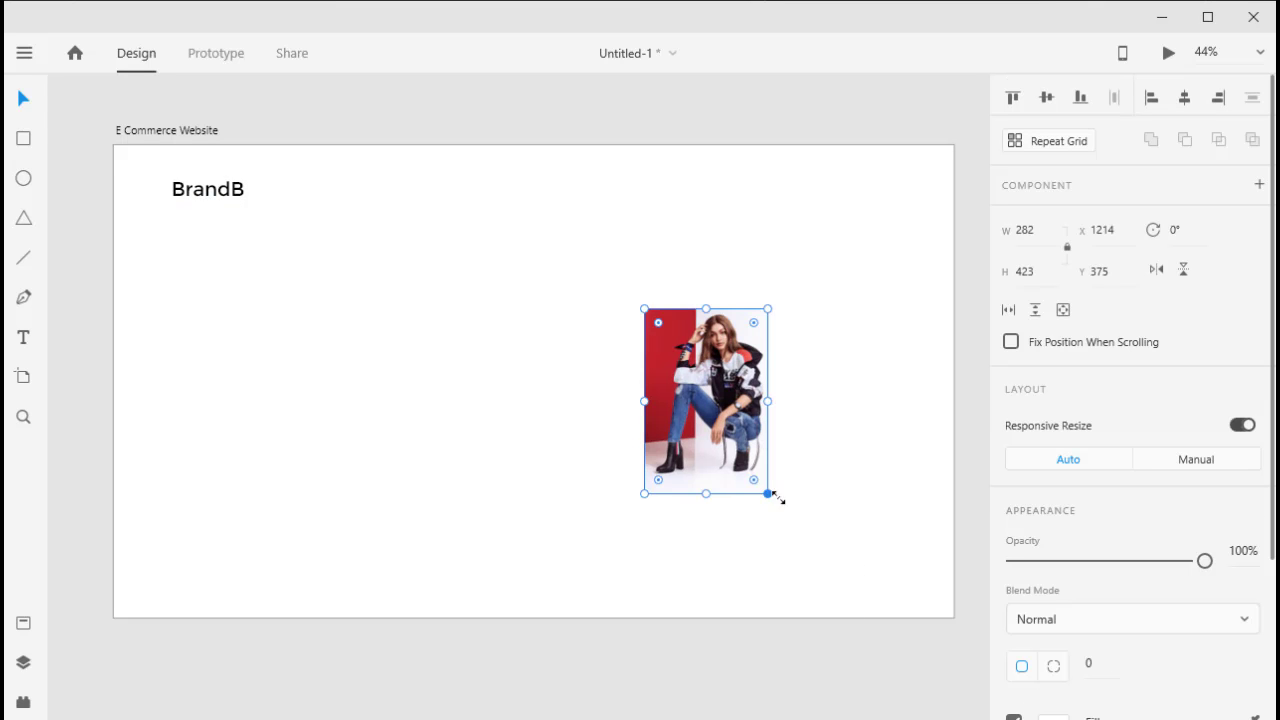
left_click_drag(777, 500, 829, 594)
left_click_drag(775, 548, 739, 436)
left_click_drag(808, 482, 894, 619)
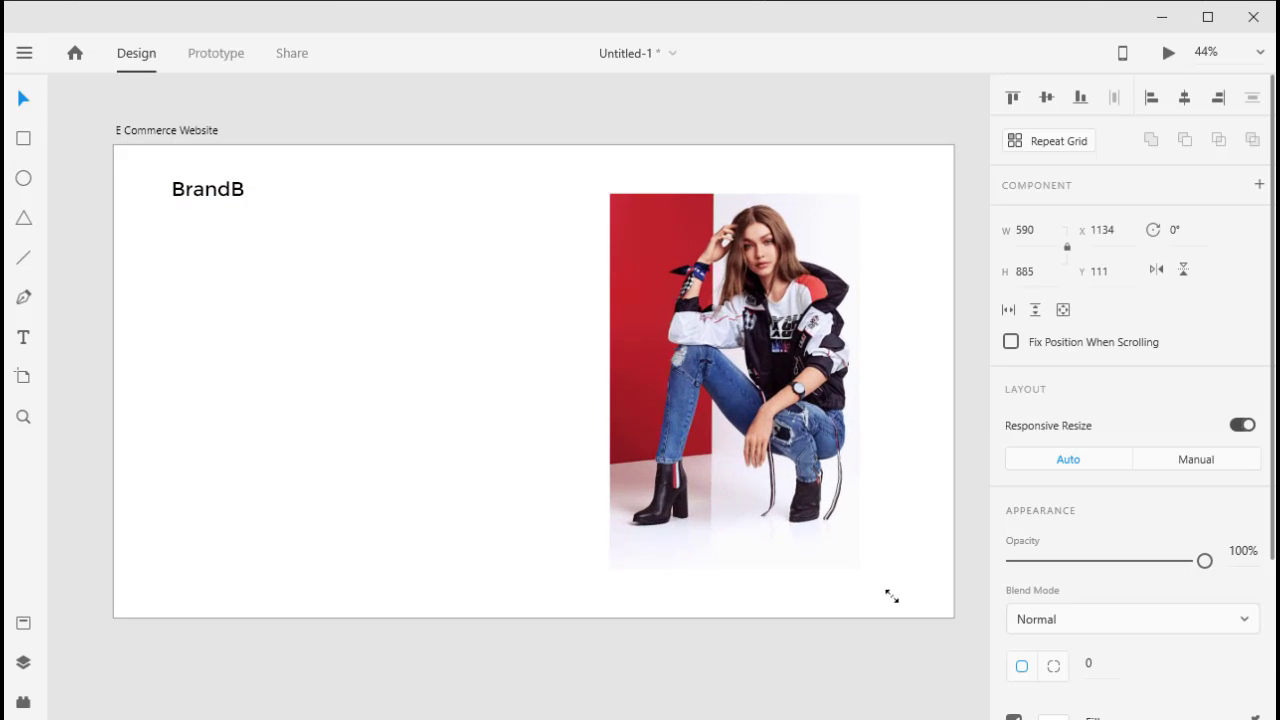
left_click(940, 669)
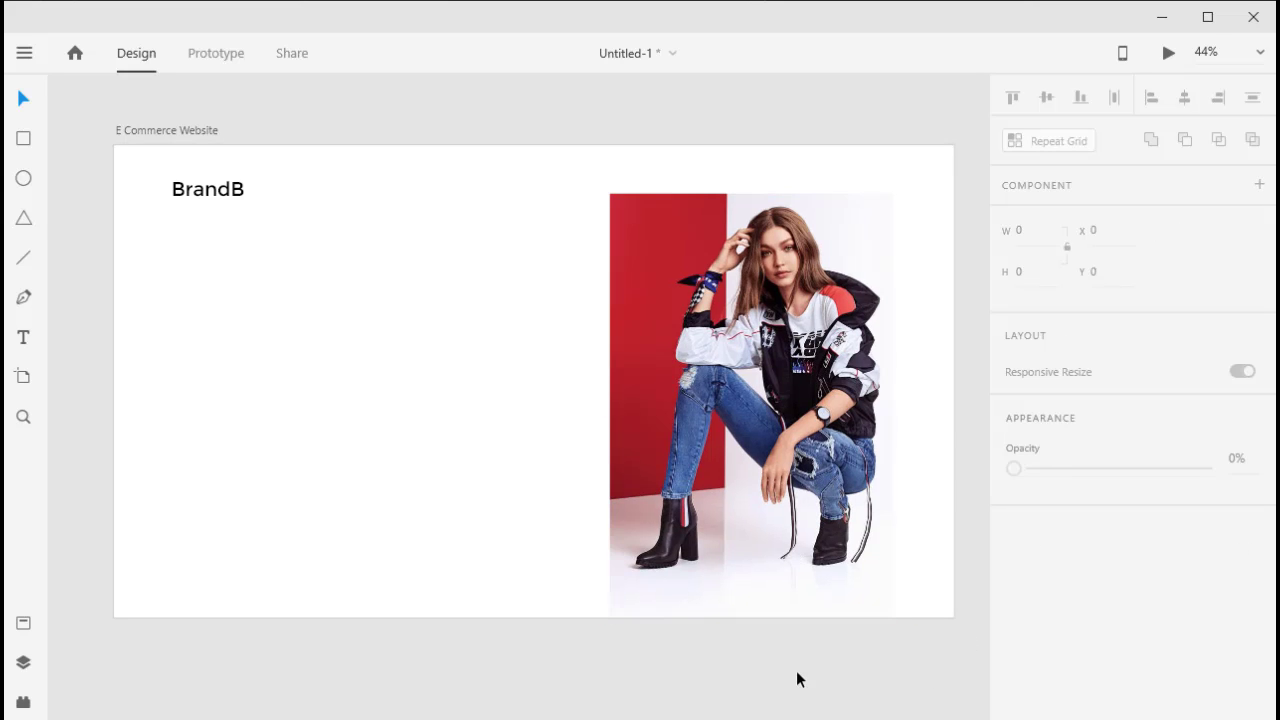
left_click(880, 585)
left_click_drag(892, 618, 888, 609)
left_click_drag(815, 481, 808, 489)
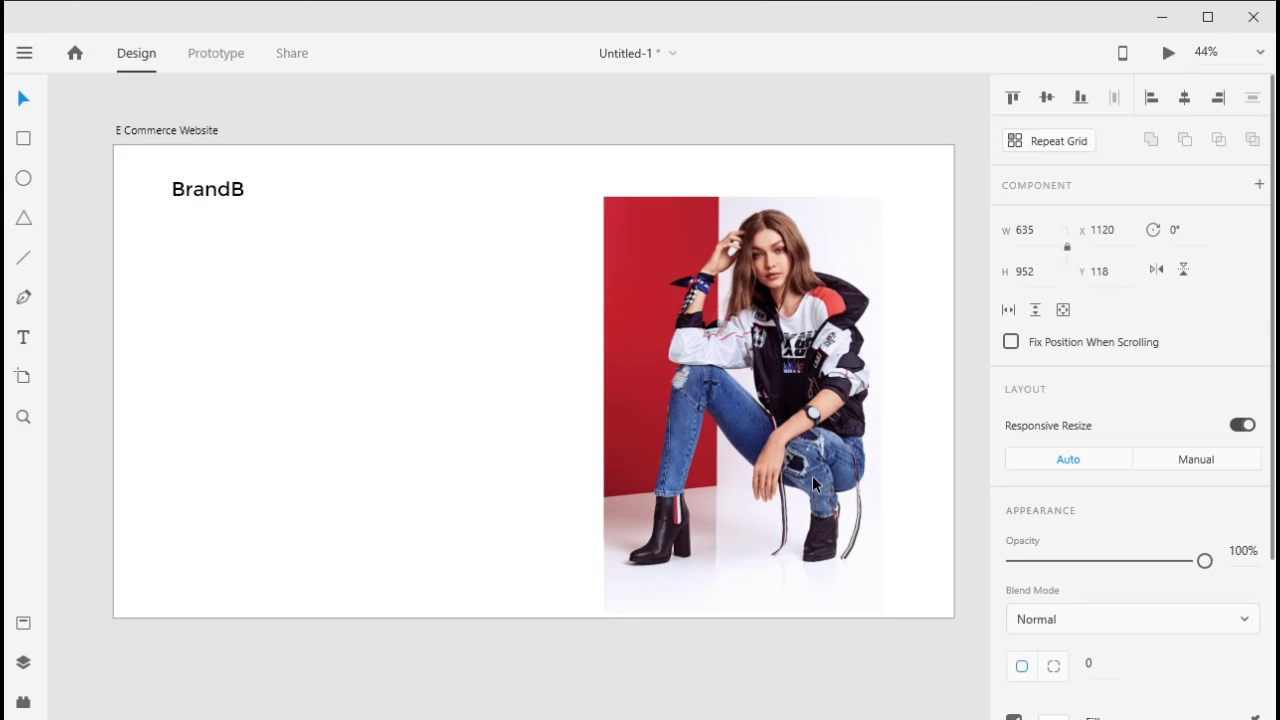
left_click(222, 195)
Duplicate BrandB and retype the copy as the four-line 'UpTo 70% OFF … DECB' promo text.
left_click_drag(222, 195, 294, 329, "alt")
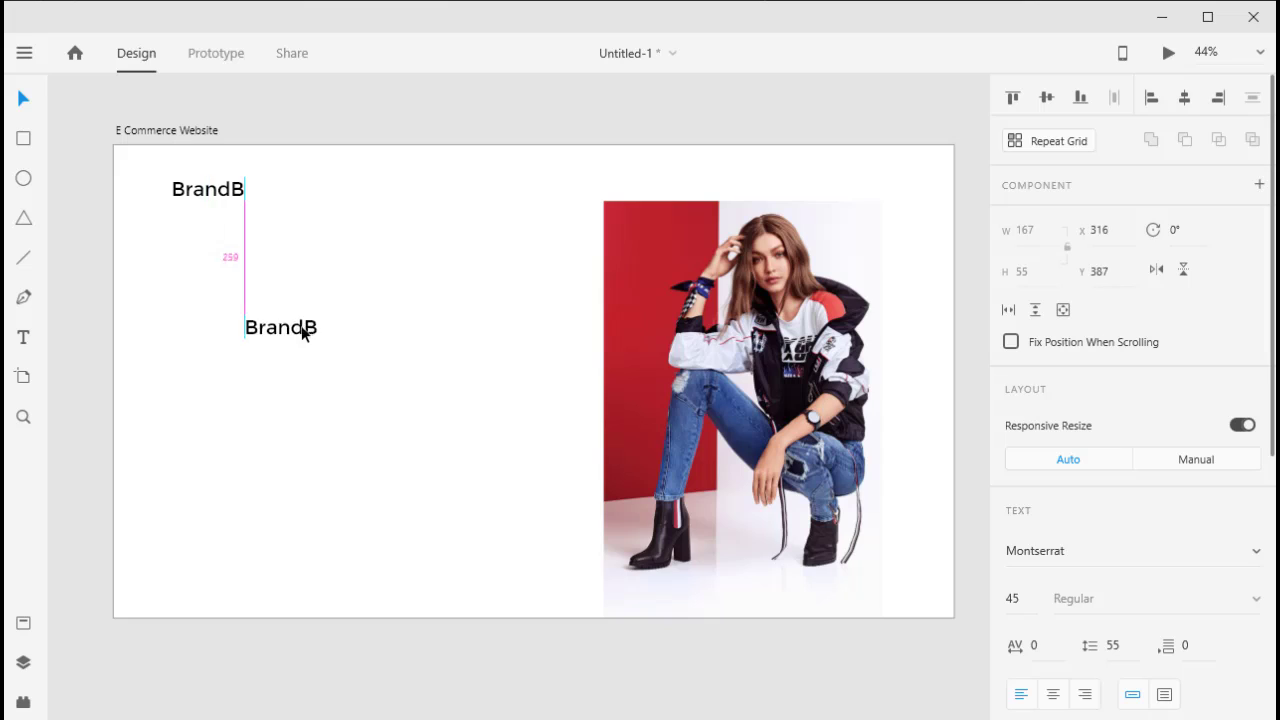
double_click(290, 327)
type("Up")
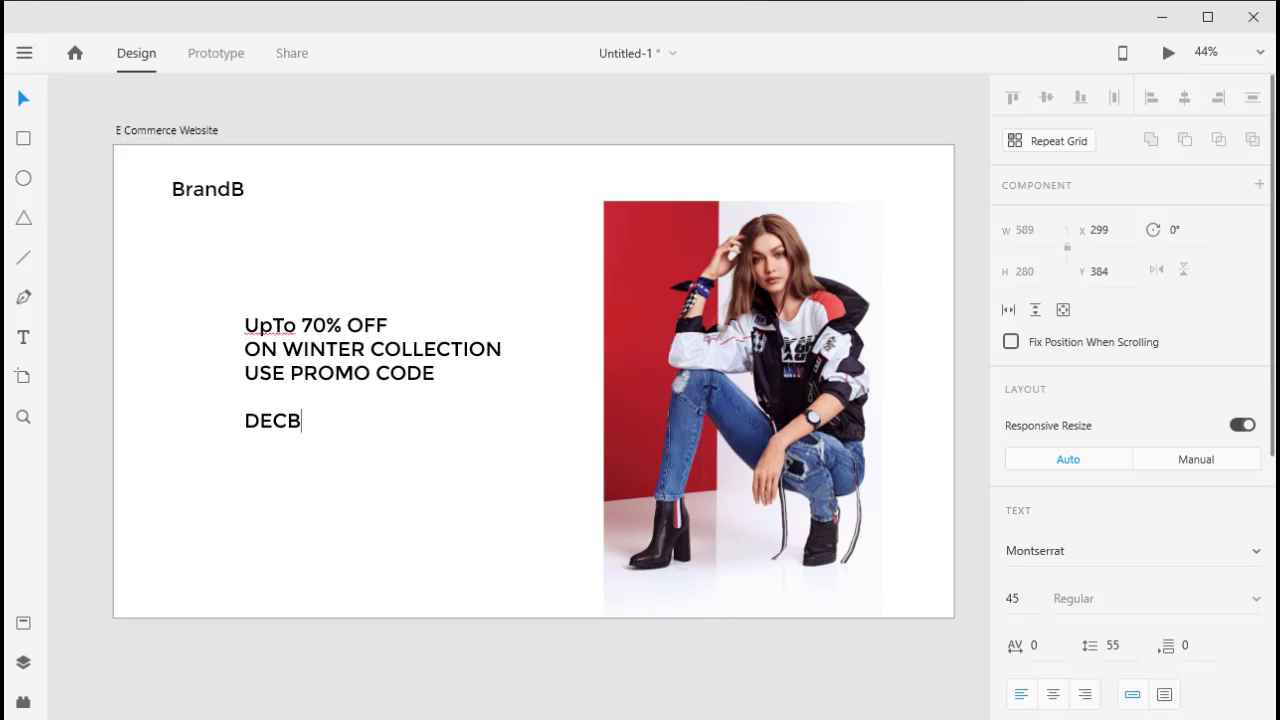
left_click(447, 511)
Add a header magnifier icon and a 37 px shopping-cart icon beside it.
left_click_drag(843, 109, 794, 200)
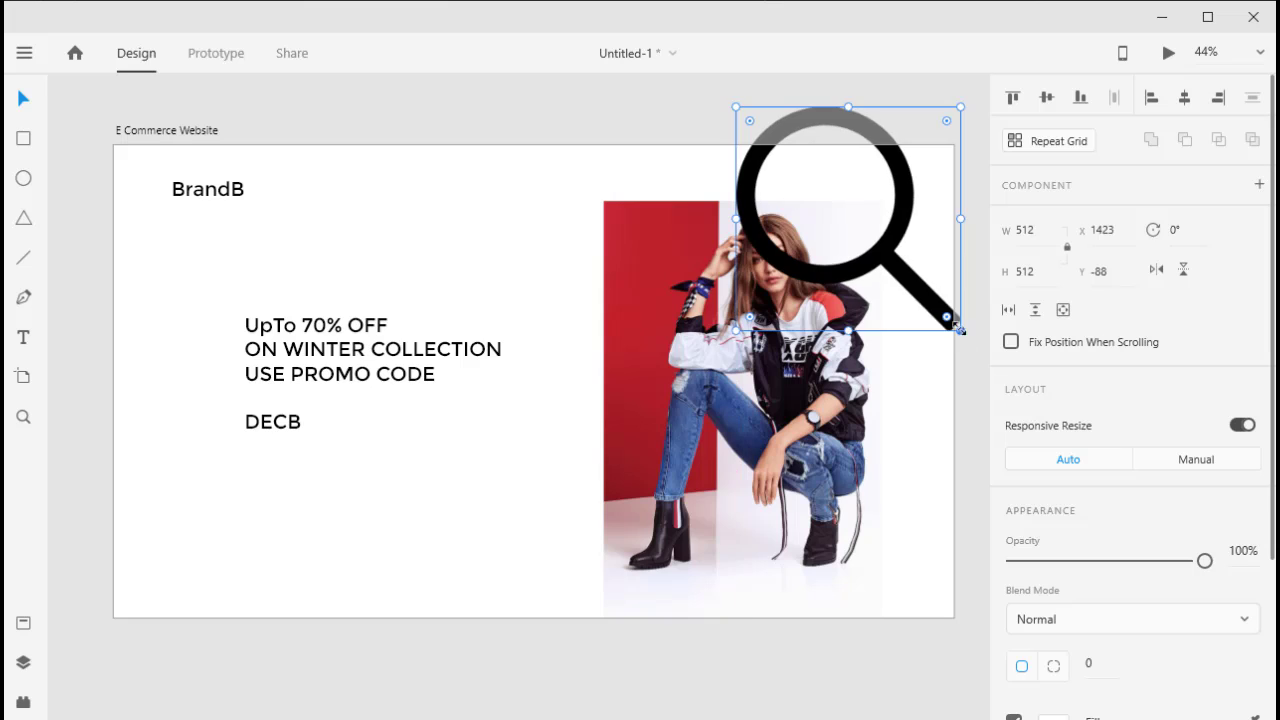
mouse_move(958, 328)
left_mouse_down()
mouse_move(755, 133)
mouse_move(792, 172)
left_mouse_up()
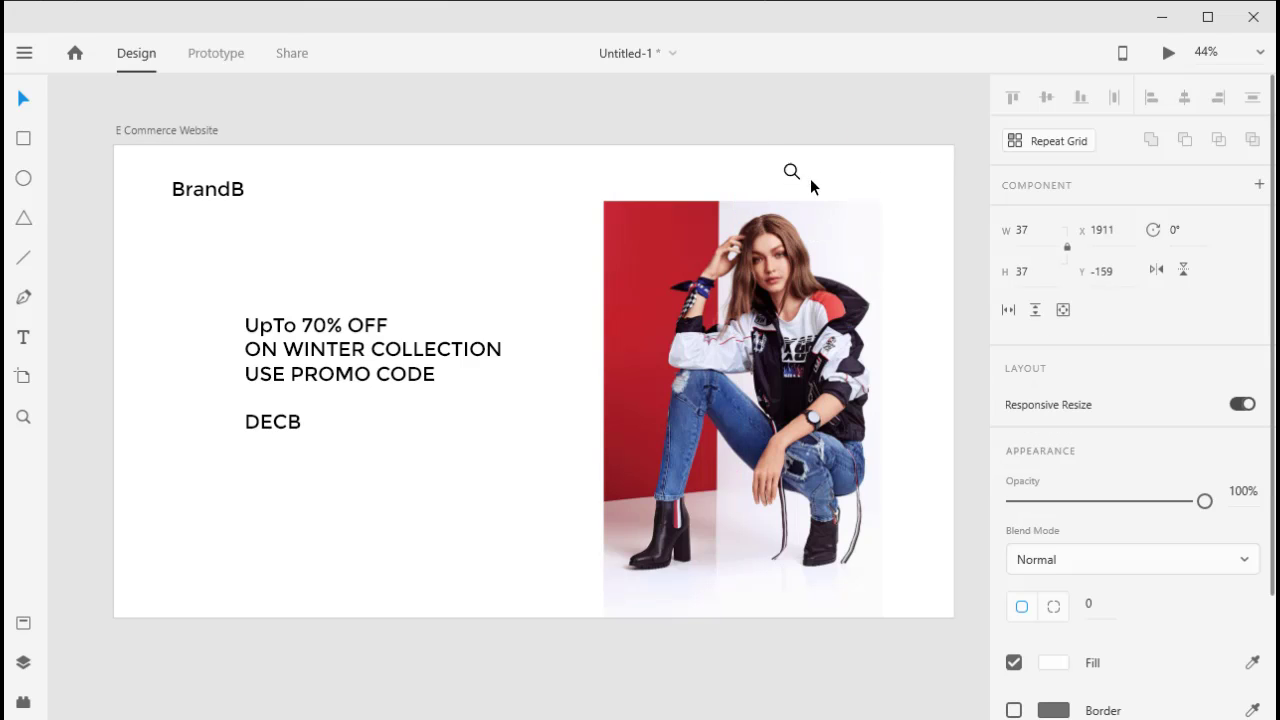
key("Escape")
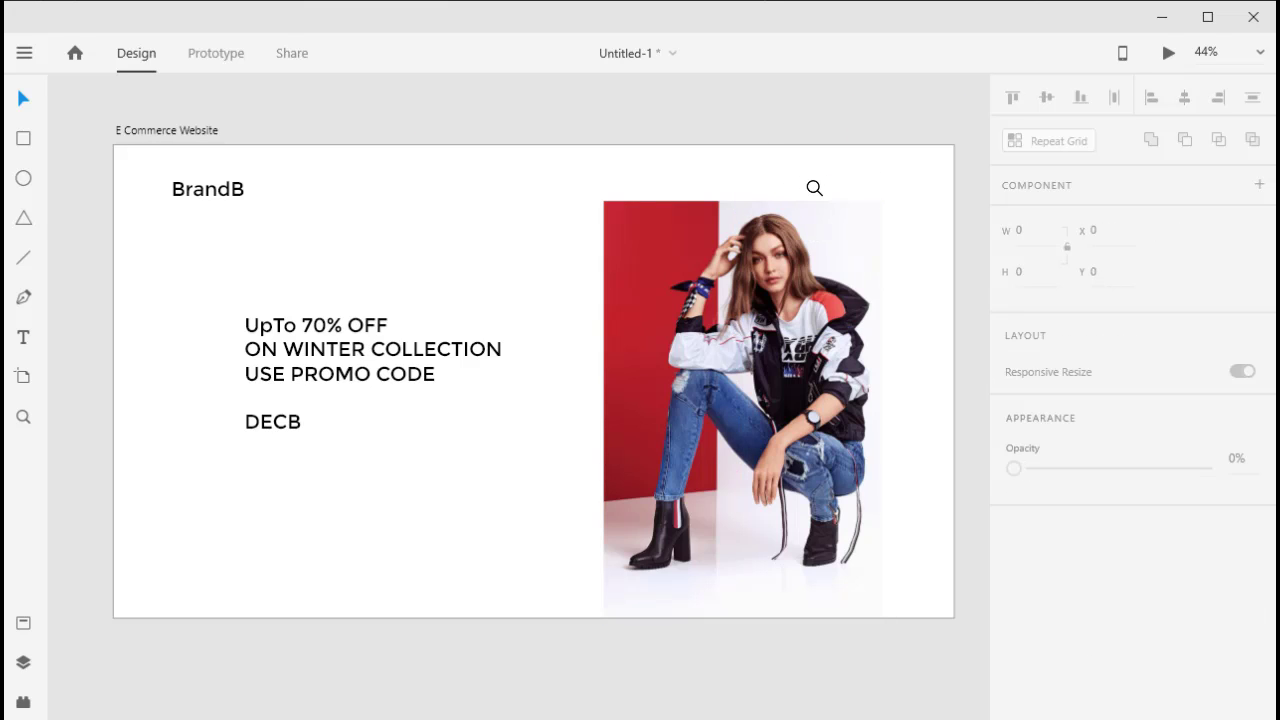
left_click_drag(1270, 296, 826, 296)
type("200")
mouse_move(728, 196)
left_mouse_down()
mouse_move(908, 248)
mouse_move(849, 188)
left_mouse_up()
left_click(1025, 230)
type("37")
key("Return")
left_click(894, 229)
left_click(955, 258)
Add a user-profile icon and shift the search icon further left, apart from it.
mouse_move(957, 700)
left_mouse_down()
mouse_move(932, 285)
mouse_move(838, 190)
left_mouse_up()
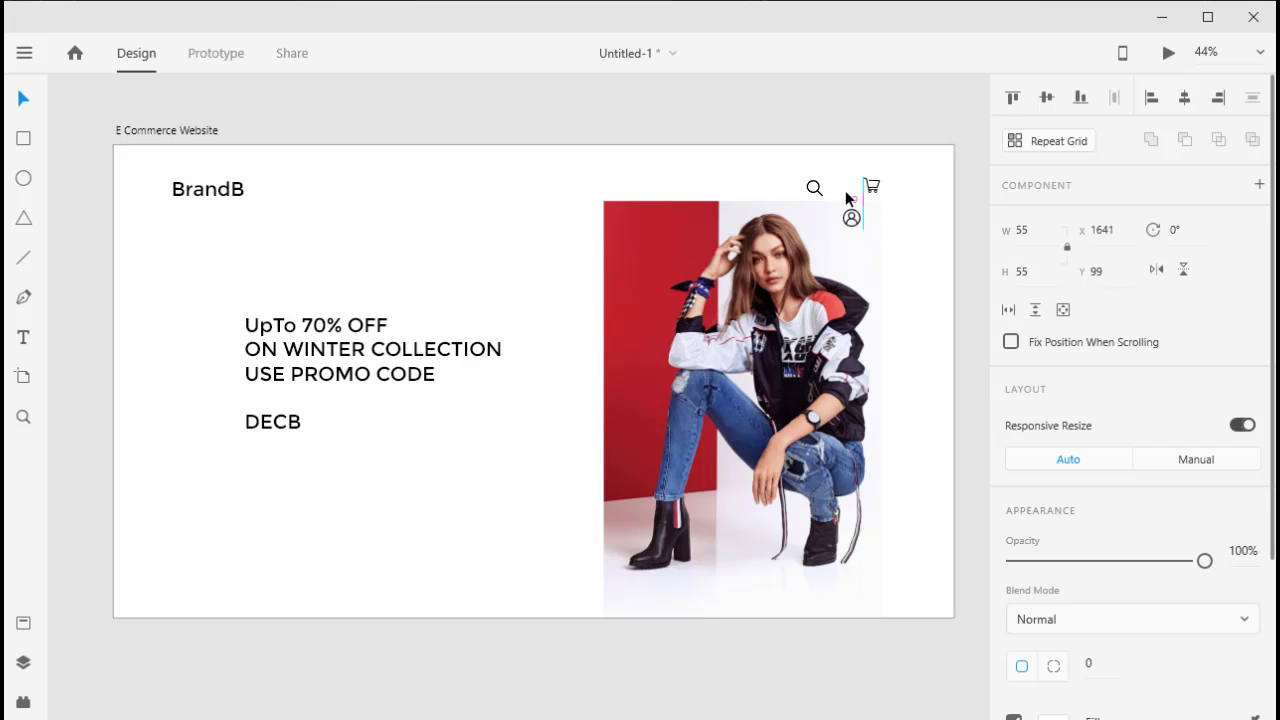
left_click(814, 187, "shift")
left_click(872, 186, "shift")
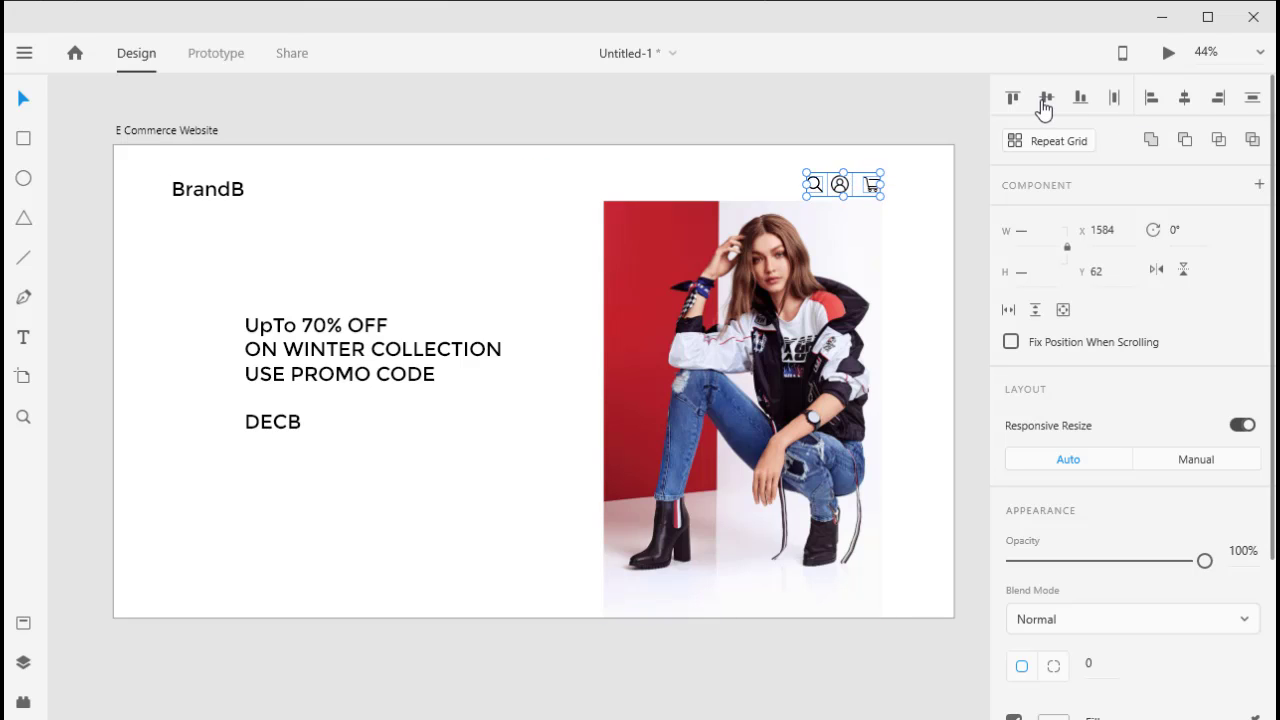
left_click(1184, 97)
key("ctrl+z")
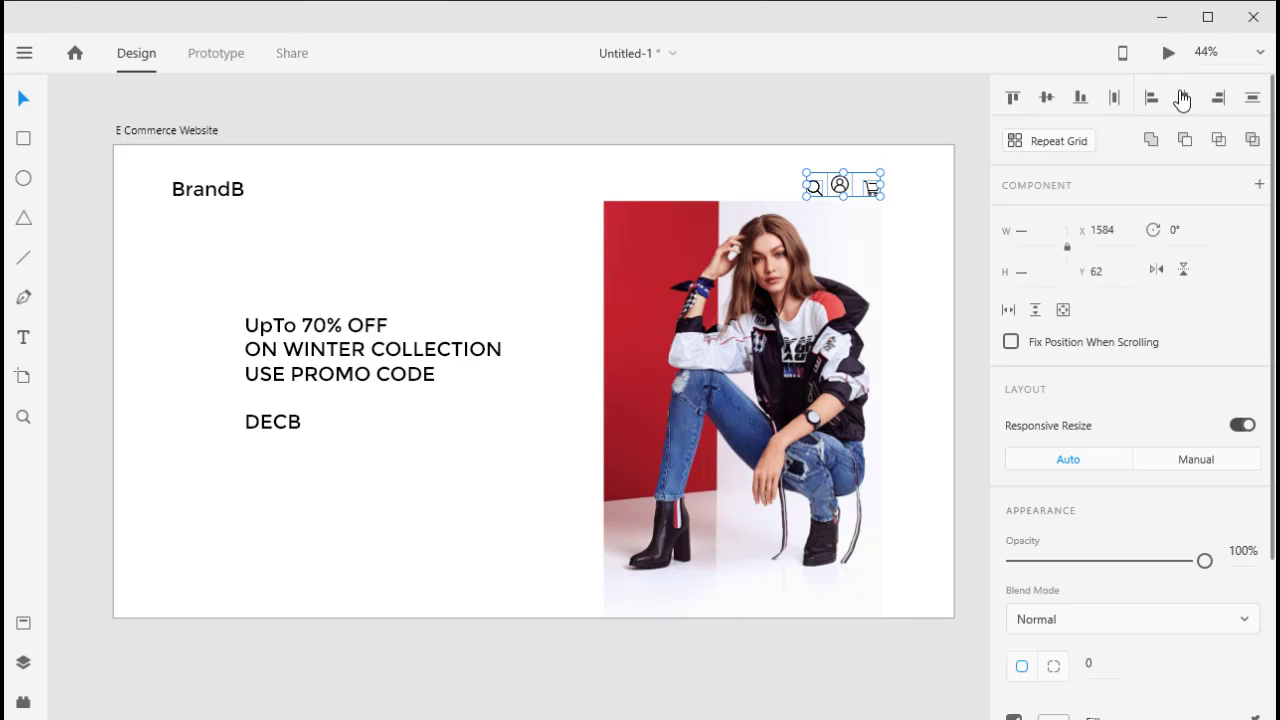
left_click(962, 130)
left_click_drag(814, 184, 785, 184)
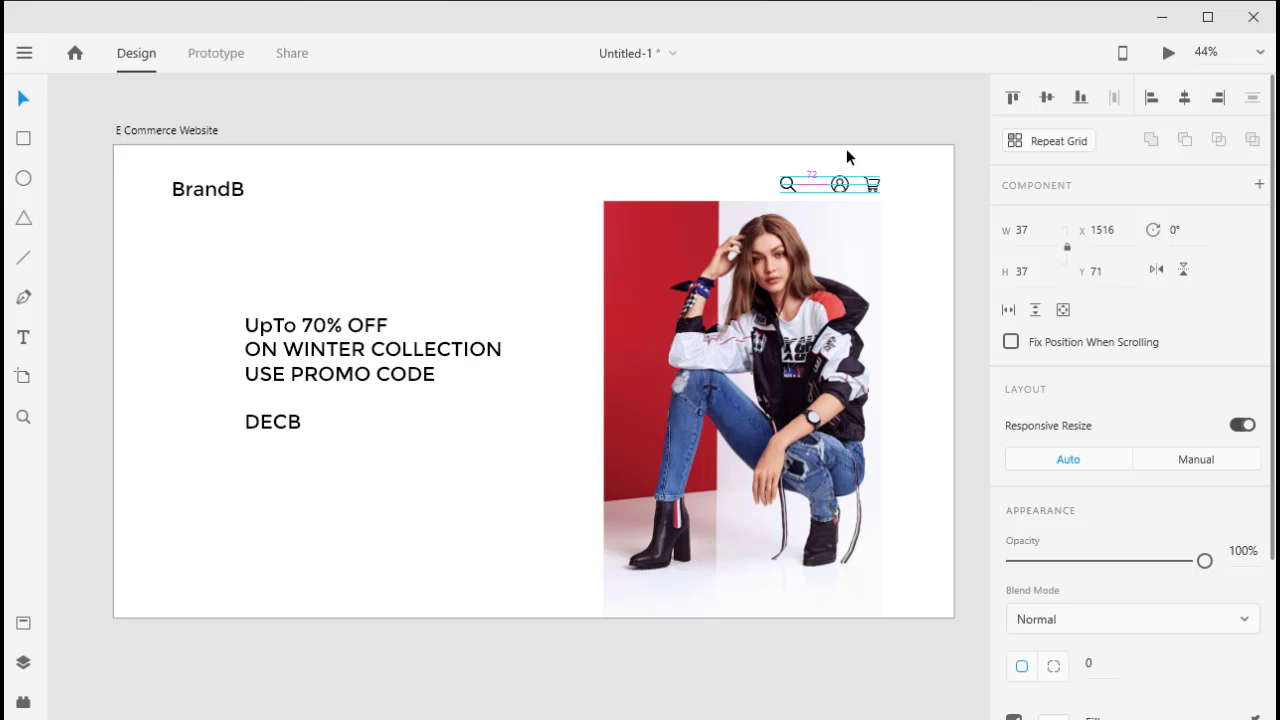
left_click(495, 568)
Lengthen the artboard downward to 2218 px tall.
scroll(493, 568, "down", 3)
scroll(560, 457, "up", 3)
left_click(186, 128)
scroll(186, 128, "down", 2)
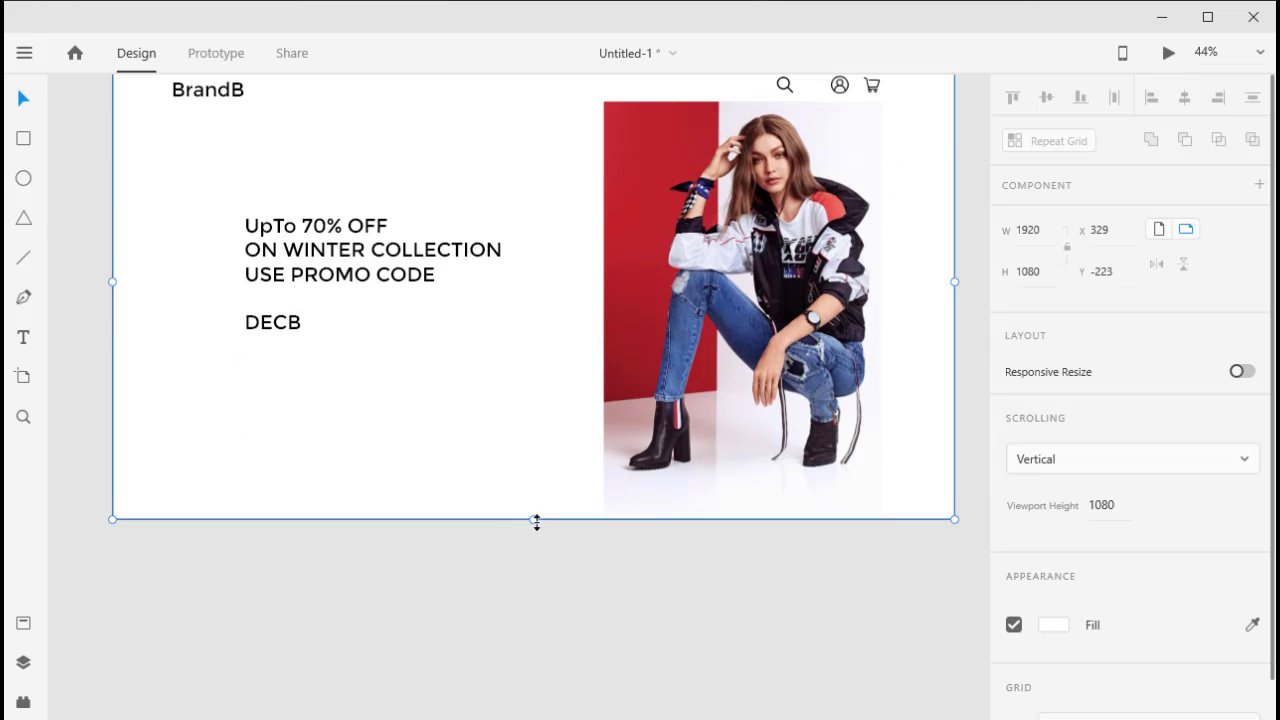
left_click_drag(534, 519, 540, 705)
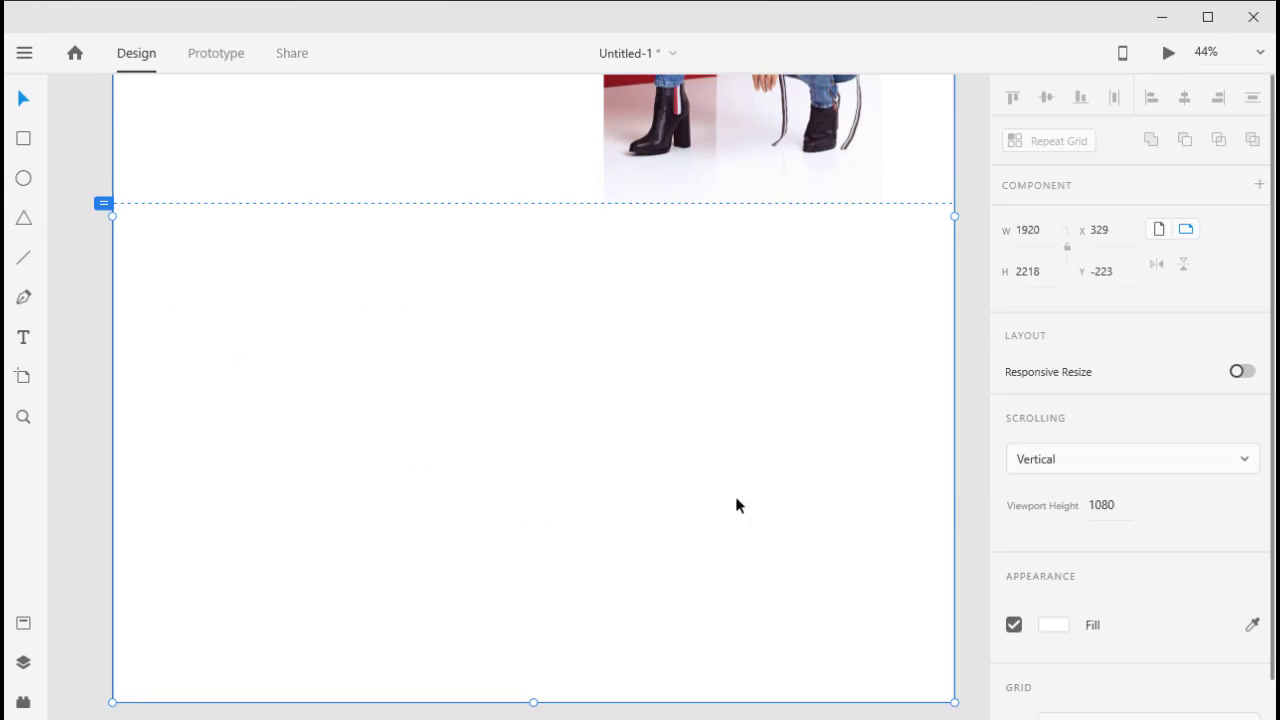
scroll(563, 712, "down", 1)
scroll(563, 712, "up", 3)
Copy BrandB below the hero as a horizontally centred 'New Winter Collection' heading.
left_click(380, 200)
scroll(403, 366, "up", 2)
left_click(243, 194)
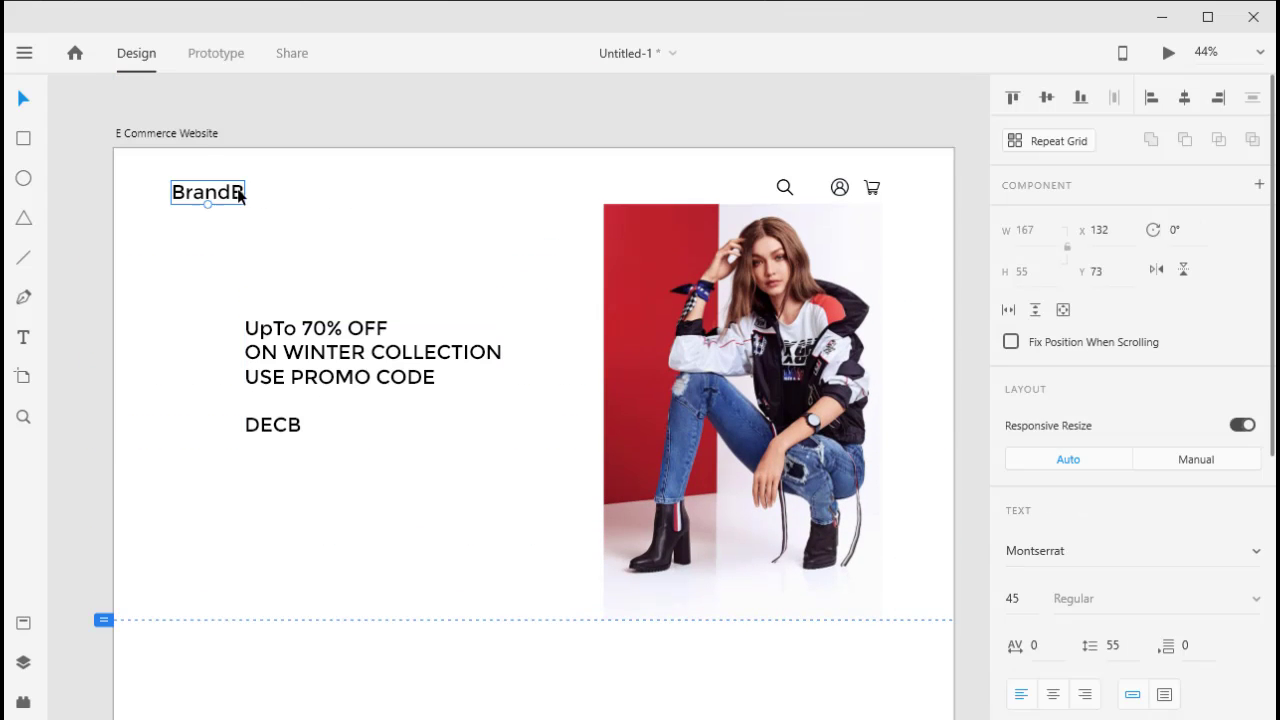
mouse_move(243, 194)
left_mouse_down()
mouse_move(560, 687)
mouse_move(589, 683)
left_mouse_up()
scroll(589, 683, "down", 1)
double_click(580, 585)
type("New Winter Collection")
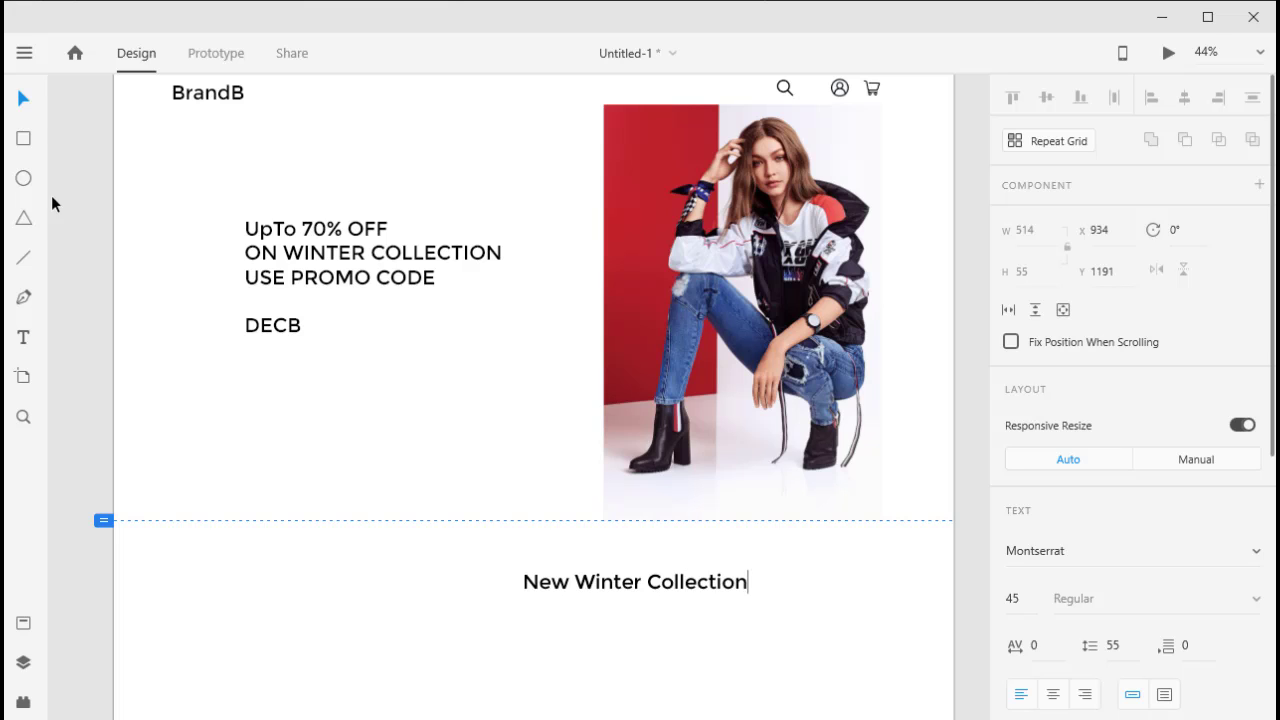
key("Escape")
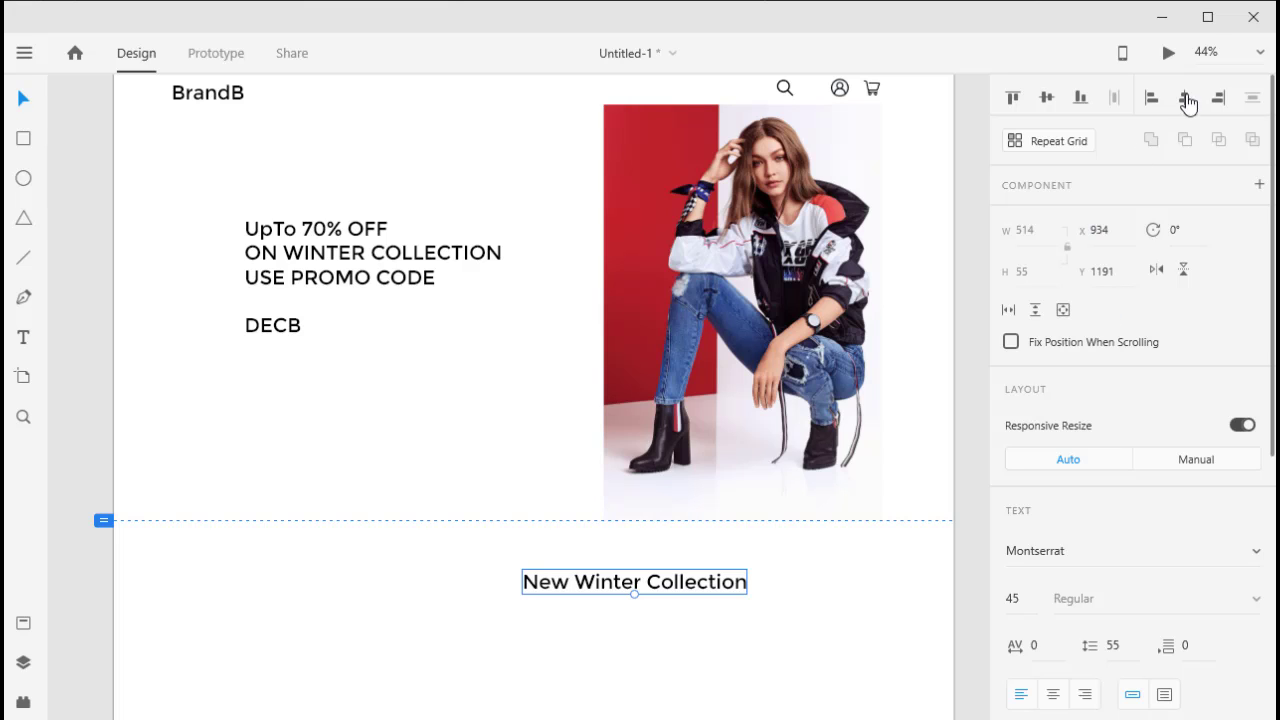
left_click(1184, 97)
scroll(806, 554, "down", 1)
left_click(654, 499)
scroll(654, 499, "down", 1)
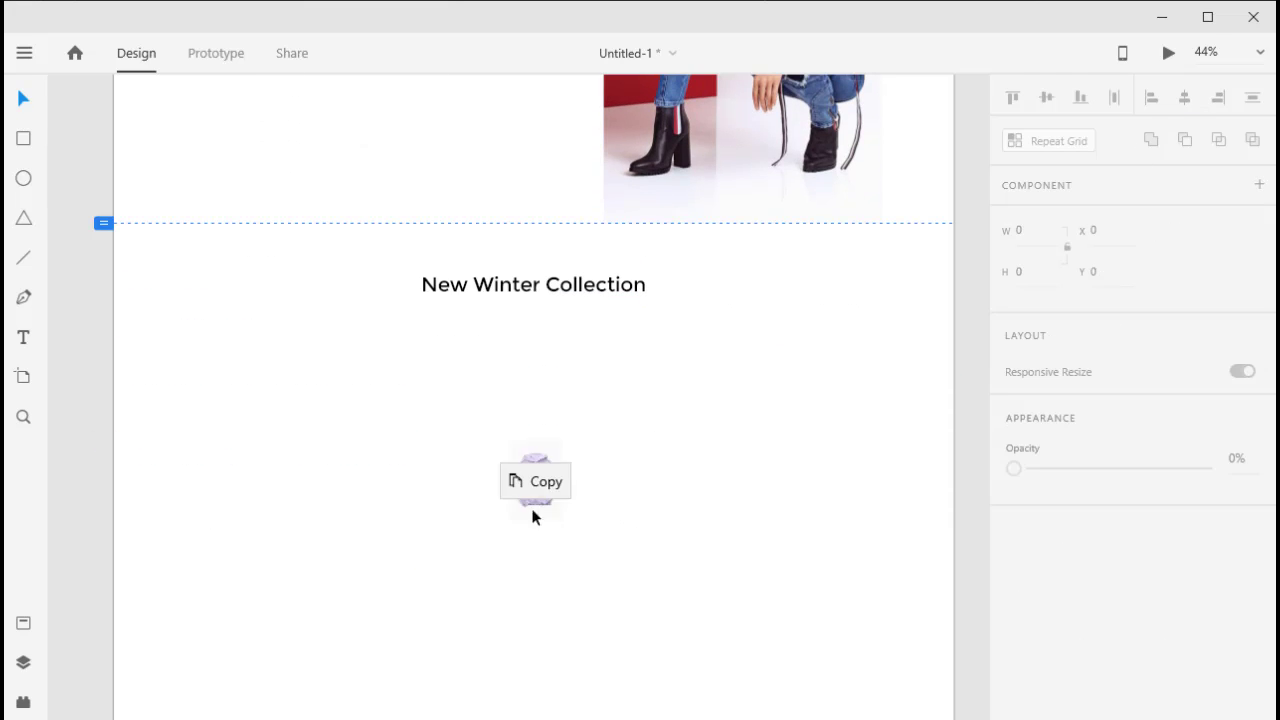
Place two lilac hoodie images side by side under the heading.
mouse_move(680, 463)
left_mouse_down()
mouse_move(531, 514)
mouse_move(324, 420)
left_mouse_up()
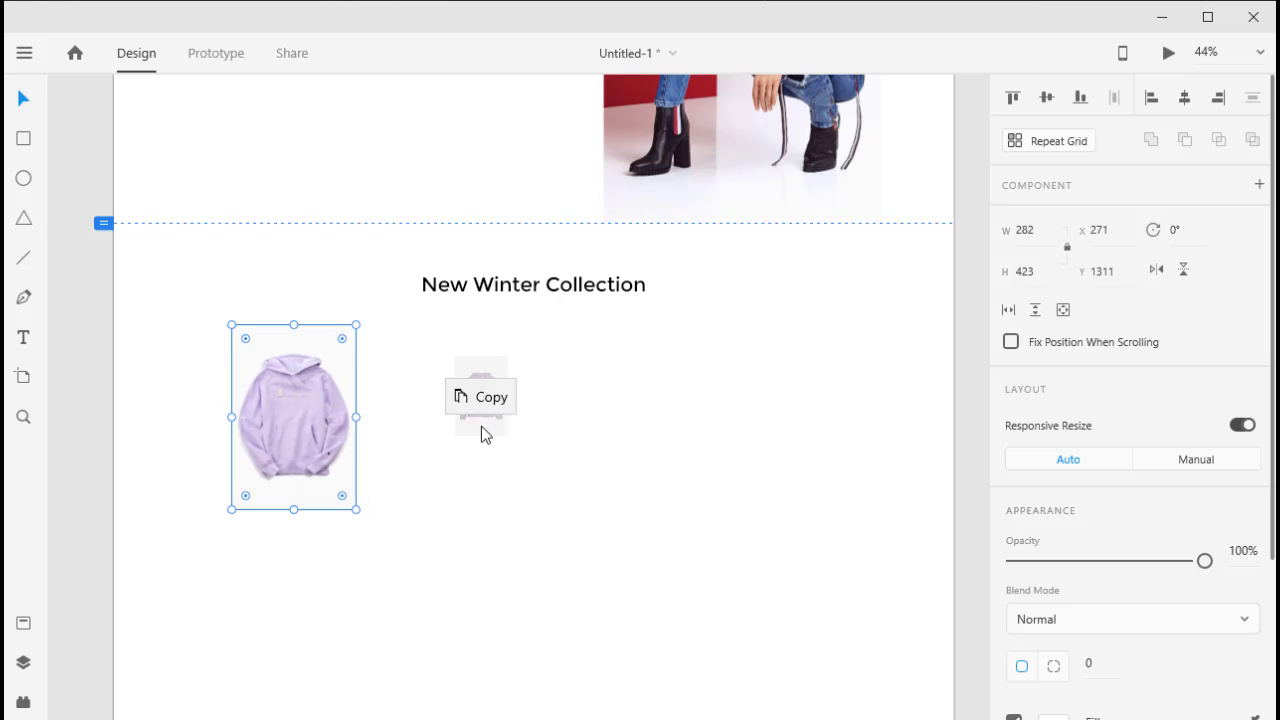
left_click_drag(634, 503, 534, 417)
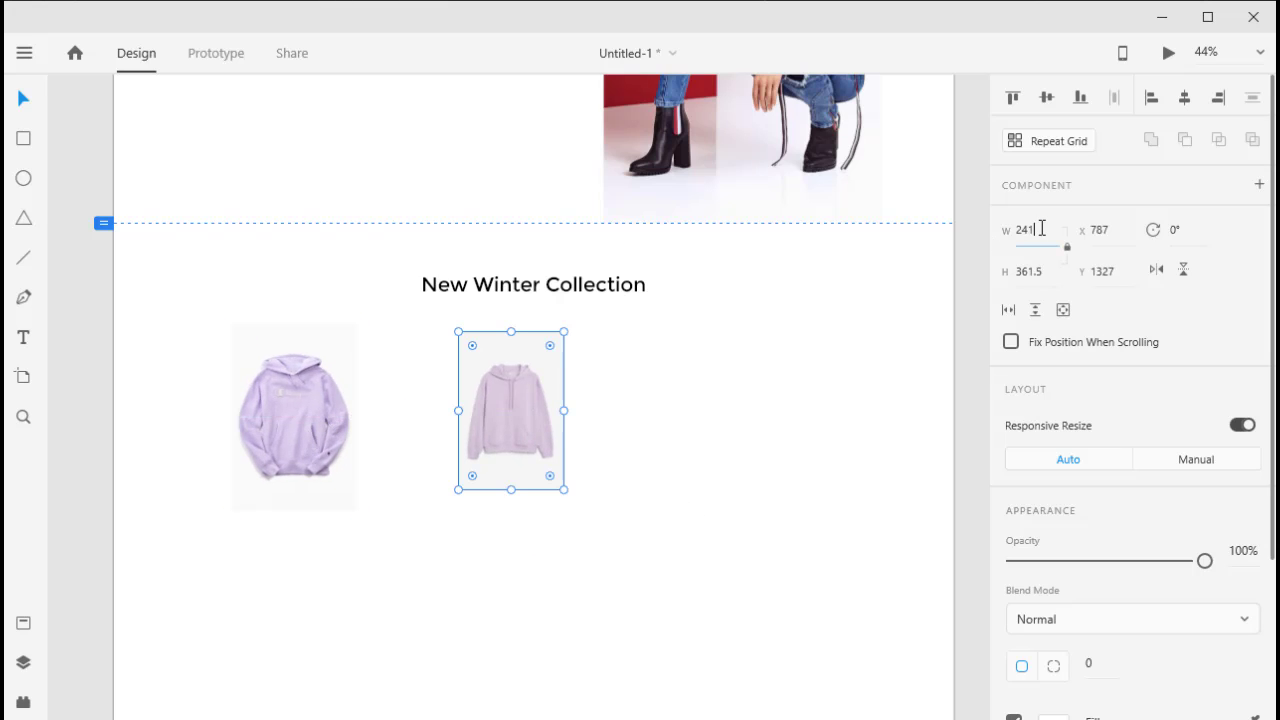
key("Return")
left_click(917, 280)
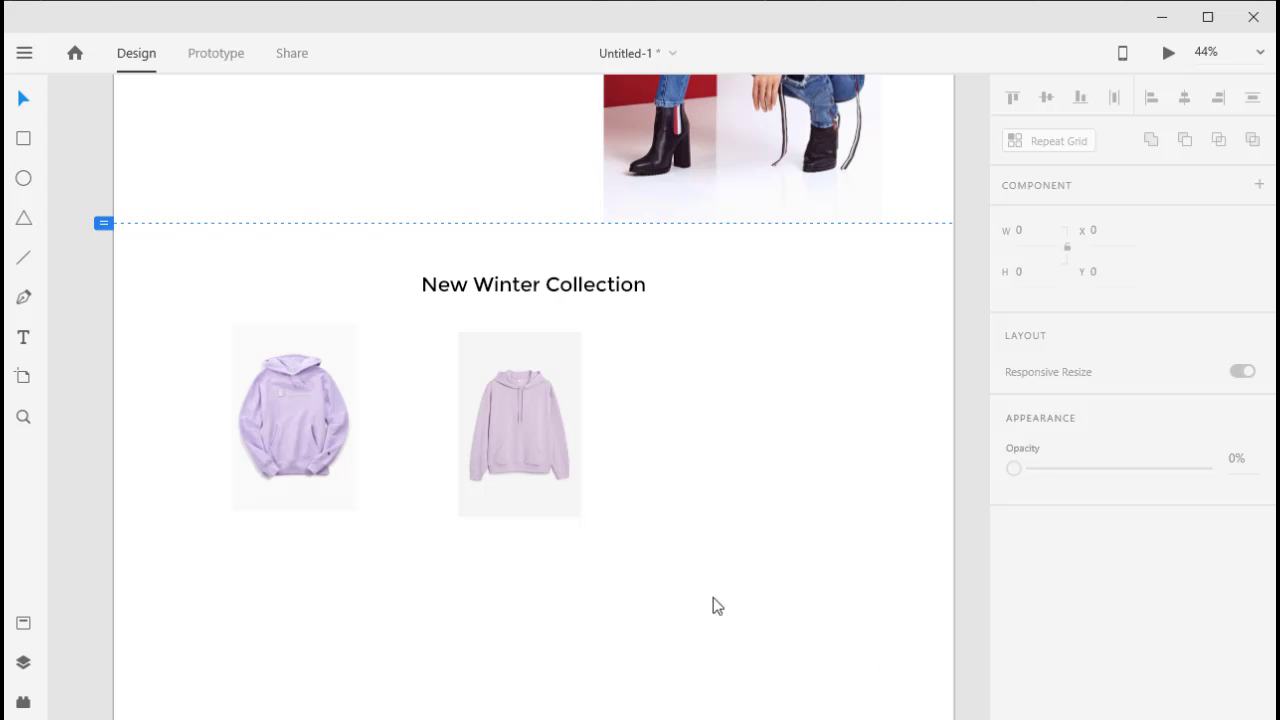
Add the red hoodie at 282 width, then enlarge it and the first lilac hoodie slightly.
mouse_move(717, 605)
left_mouse_down()
mouse_move(757, 514)
mouse_move(726, 428)
left_mouse_up()
left_click(1030, 230)
key("Return")
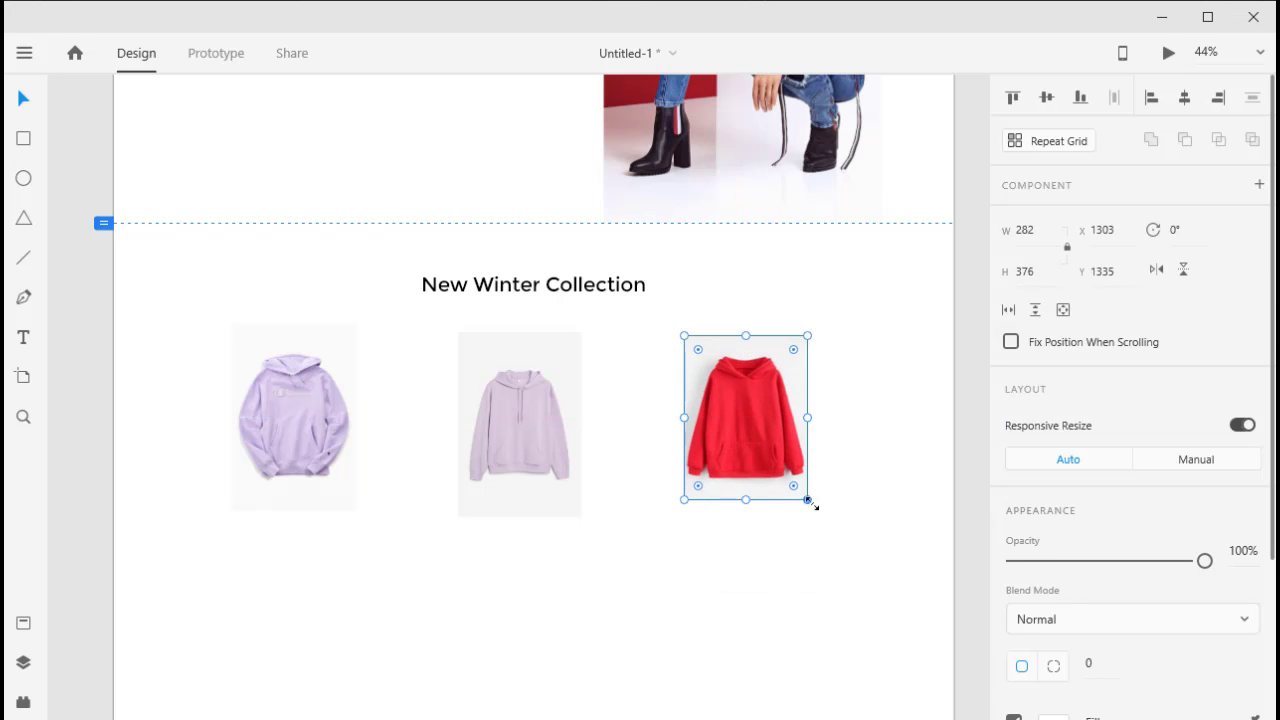
left_click_drag(811, 503, 820, 517)
left_click(330, 480)
left_click_drag(357, 508, 361, 516)
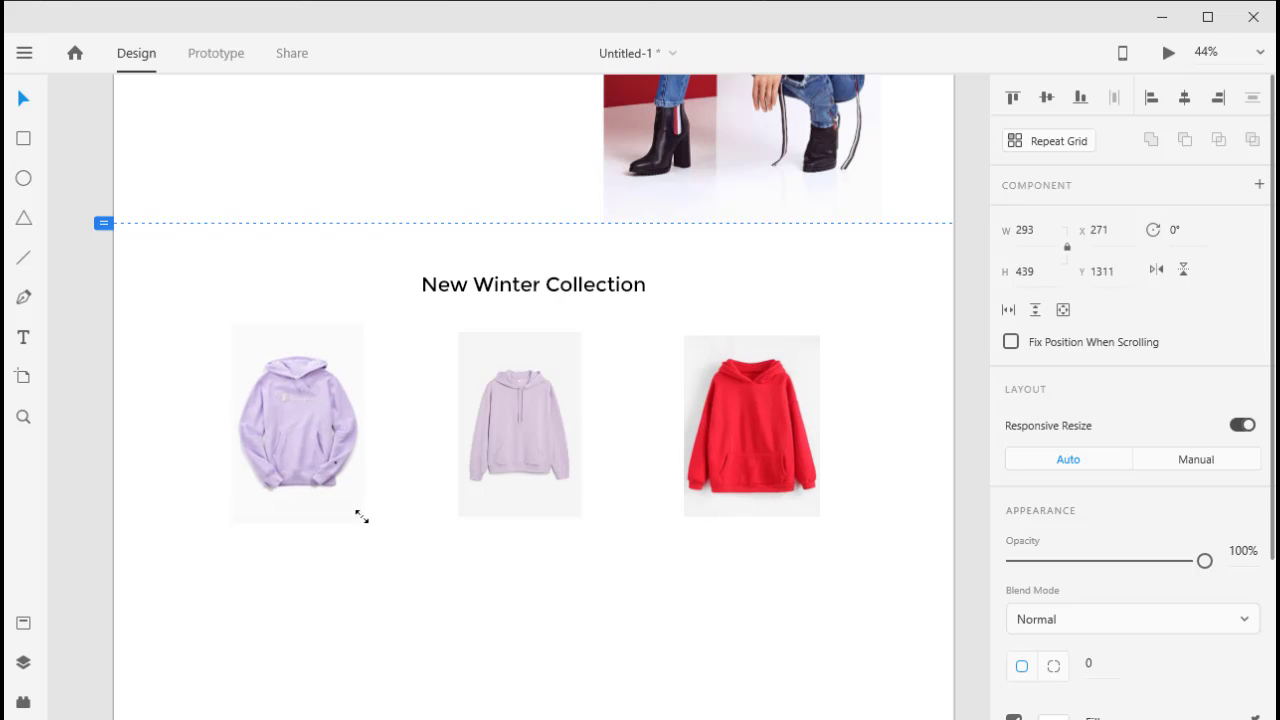
left_click(600, 479)
Copy the heading below the hoodies as a horizontally centred 'On Sale Now' heading.
scroll(638, 580, "down", 5)
scroll(624, 561, "up", 2)
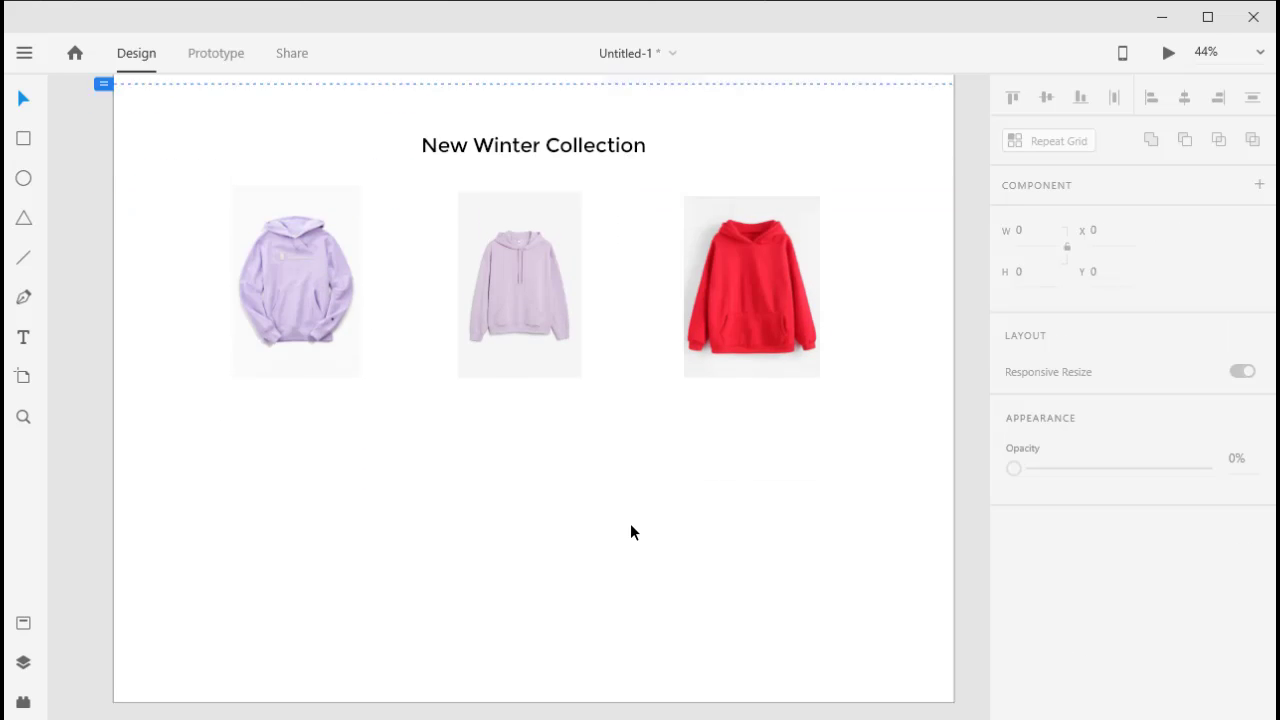
scroll(630, 532, "down", 2)
scroll(588, 494, "up", 3)
left_click_drag(600, 186, 612, 502)
double_click(612, 502)
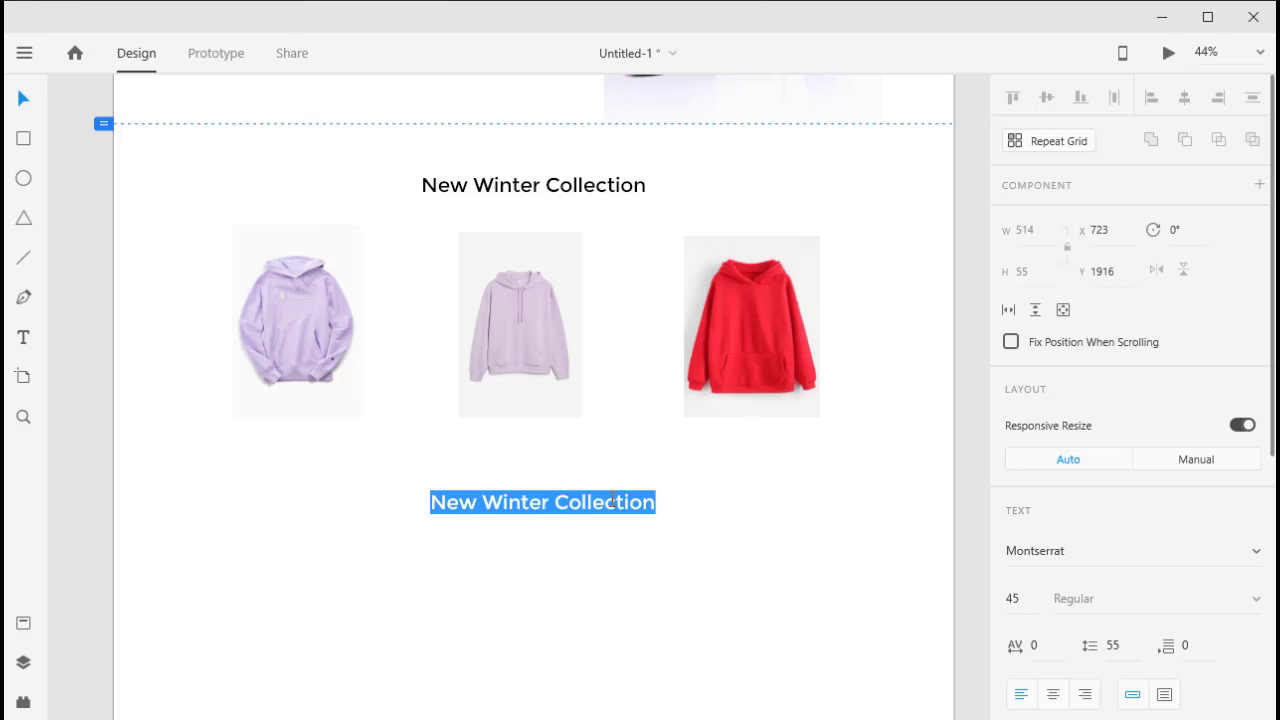
type("On Sale Now")
key("Escape")
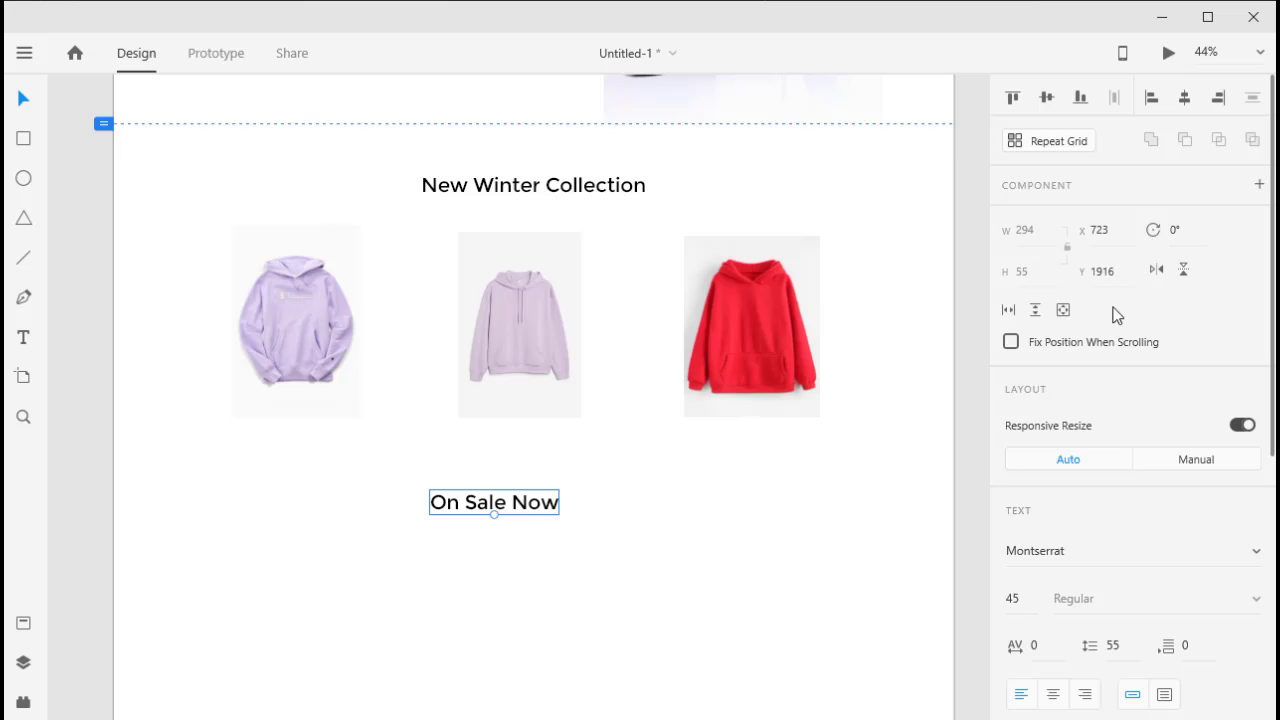
left_click(1184, 97)
left_click(794, 557)
scroll(700, 510, "down", 3)
scroll(579, 428, "down", 5)
Lengthen the artboard to make room for more products below On Sale Now.
left_click(488, 198)
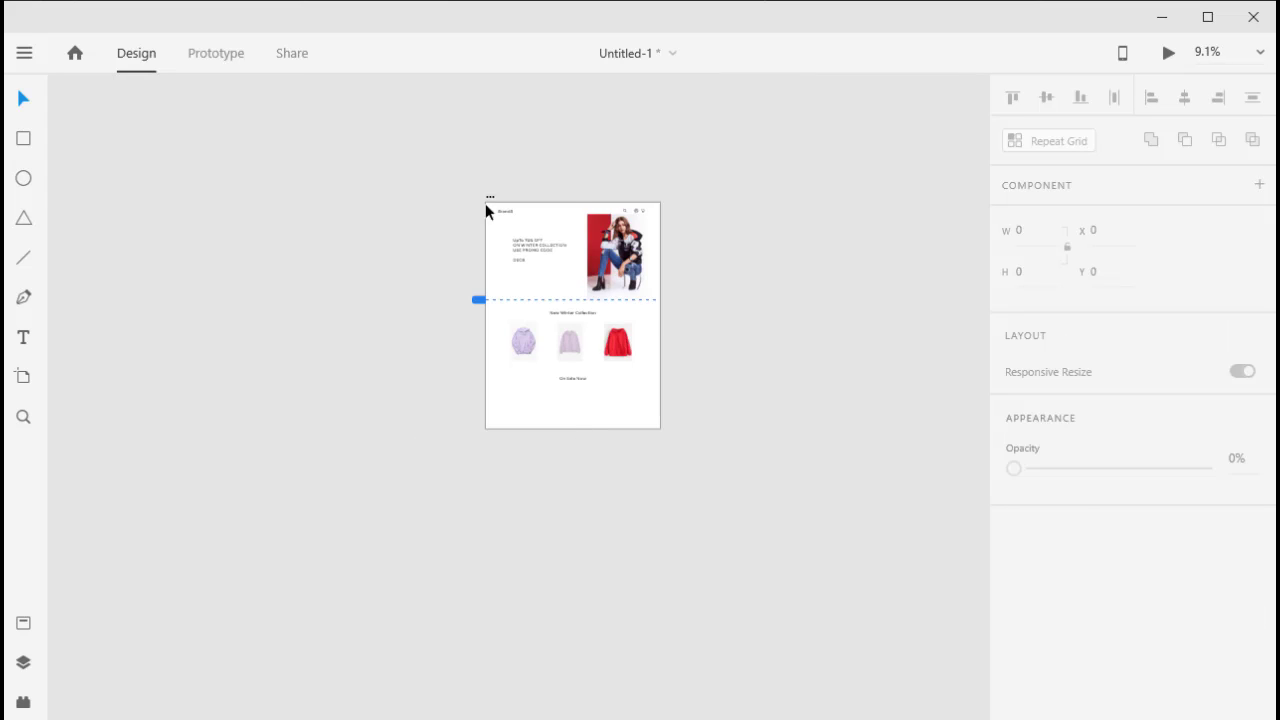
left_click_drag(586, 503, 586, 620)
scroll(640, 450, "up", 5)
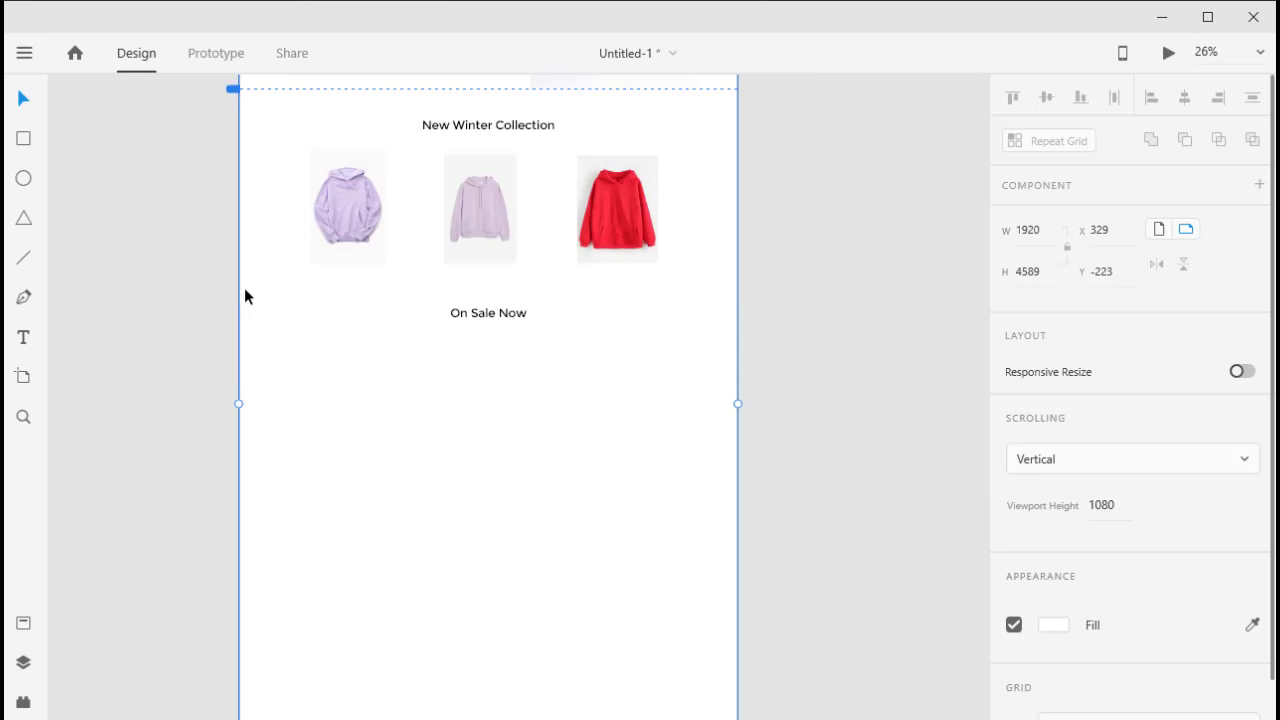
scroll(366, 263, "up", 3)
scroll(414, 99, "up", 2)
scroll(660, 392, "down", 5)
left_click(887, 400)
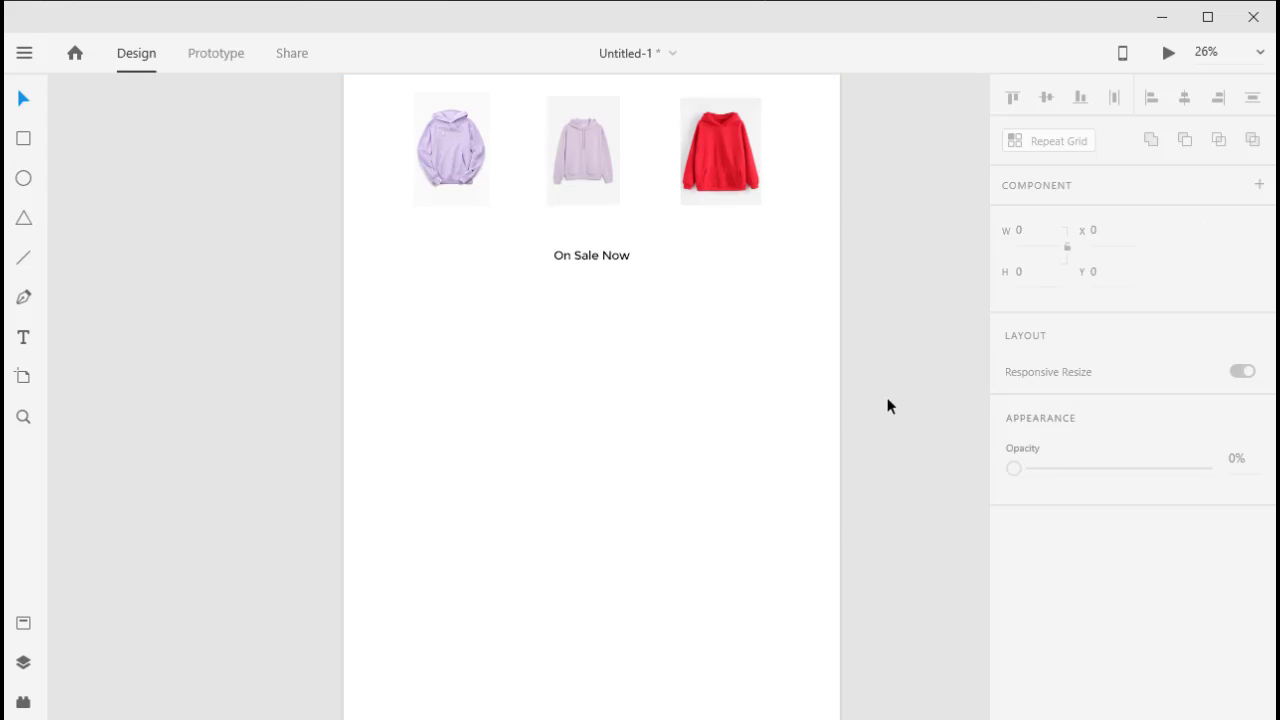
Place three T-shirts in the first row under On Sale Now, the third at 282 width.
left_click_drag(457, 366, 446, 326)
left_click(410, 681)
left_click_drag(454, 691, 566, 340)
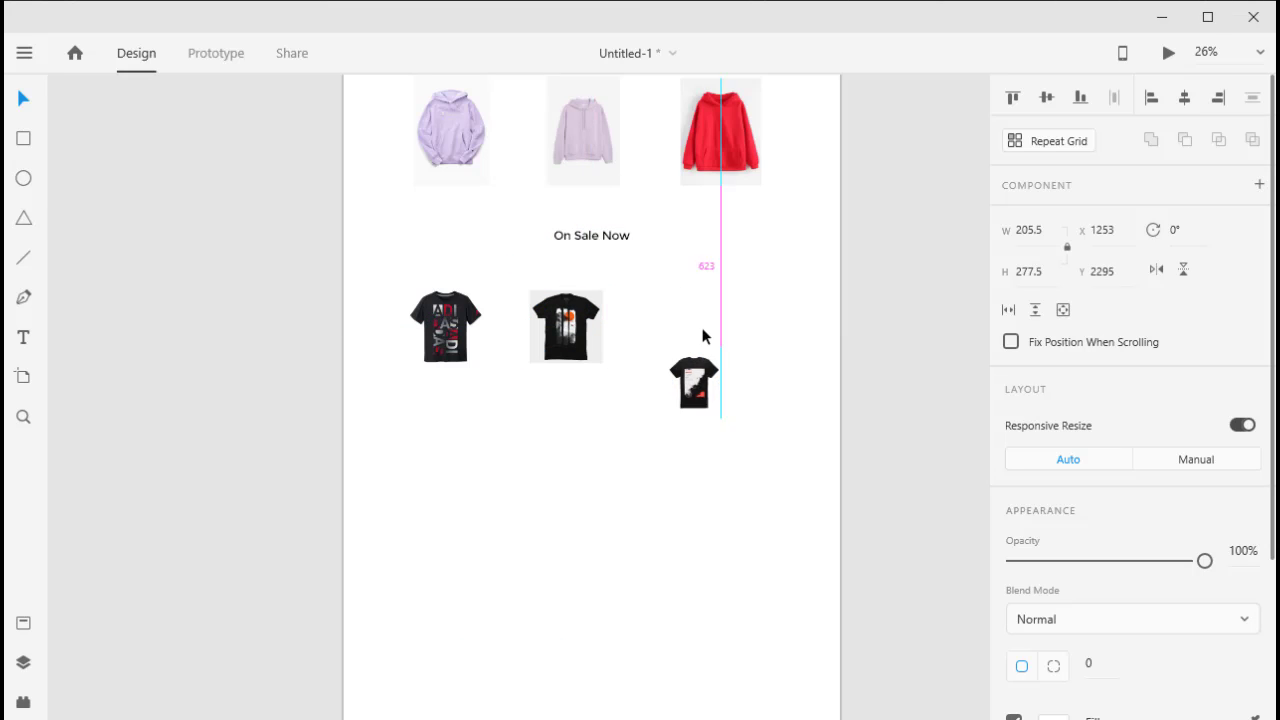
left_click_drag(700, 366, 695, 322)
left_click(1033, 238)
type("282")
key("Return")
left_click_drag(732, 361, 726, 347)
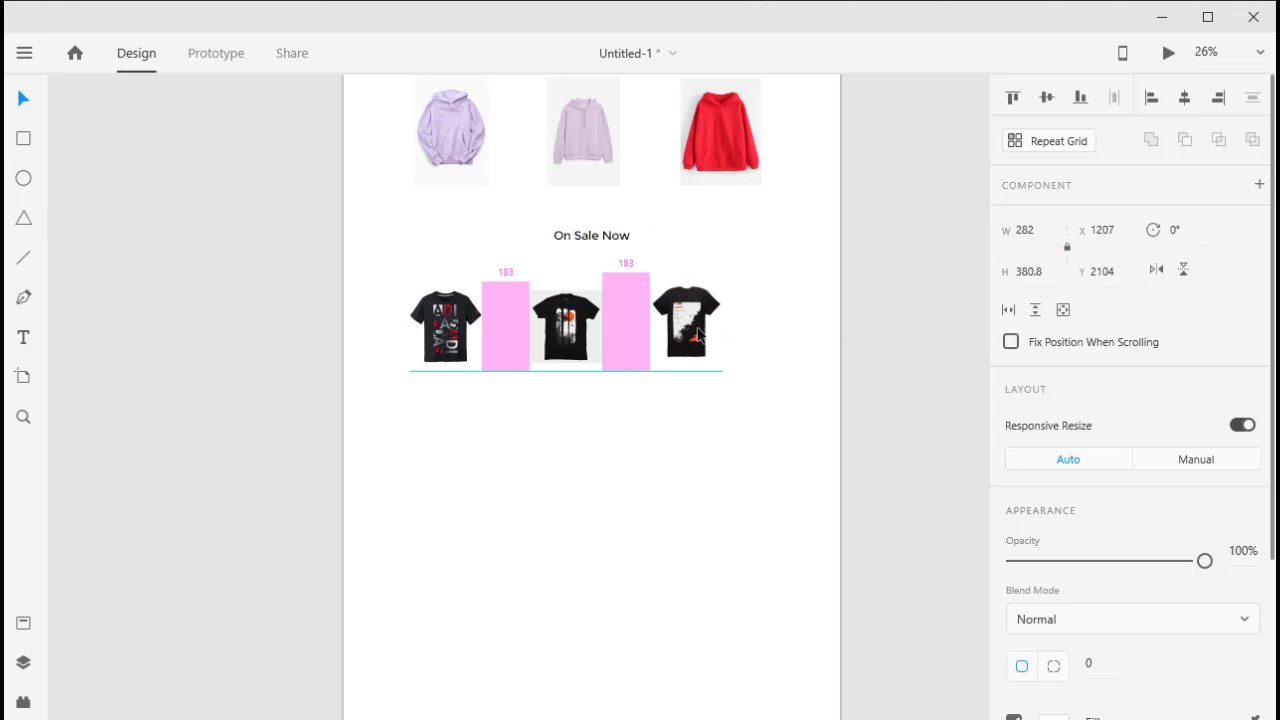
left_click_drag(770, 425, 792, 329)
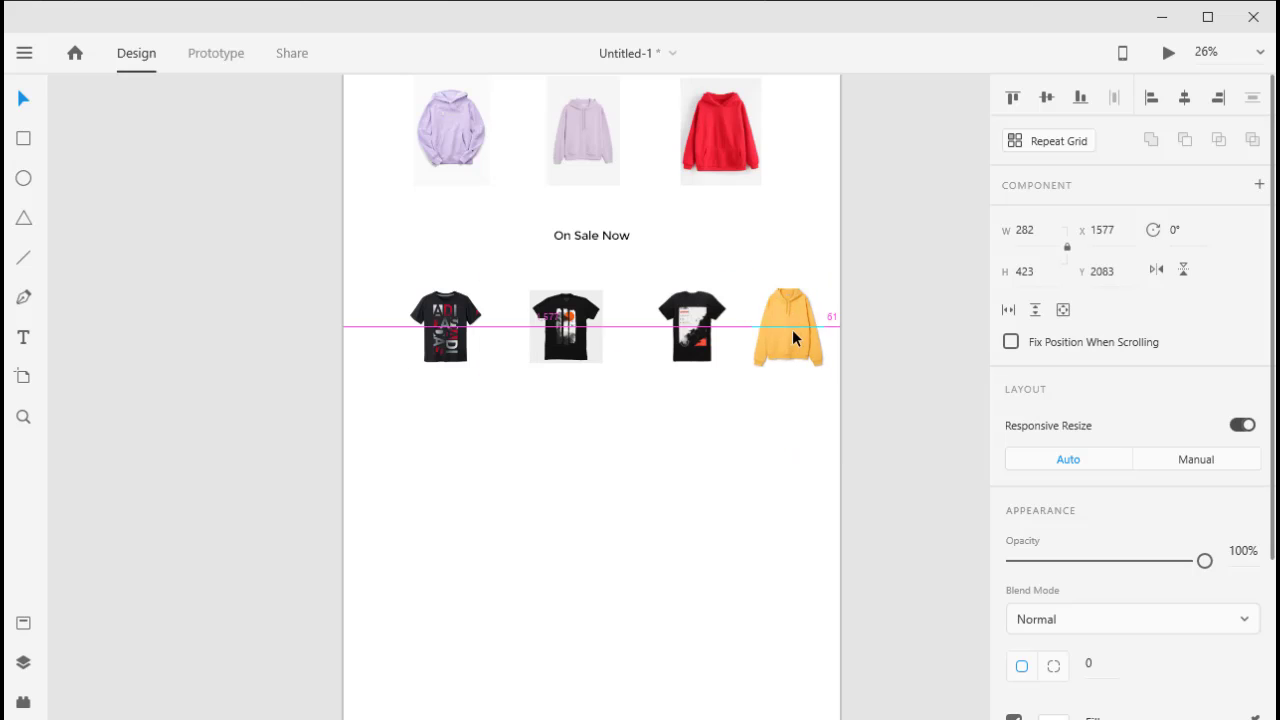
left_click_drag(692, 326, 680, 326)
scroll(803, 658, "down", 2)
Fill rows two and three with navy and black T-shirts, a red hoodie and handbags.
left_click_drag(723, 451, 566, 393)
left_click_drag(681, 423, 684, 395)
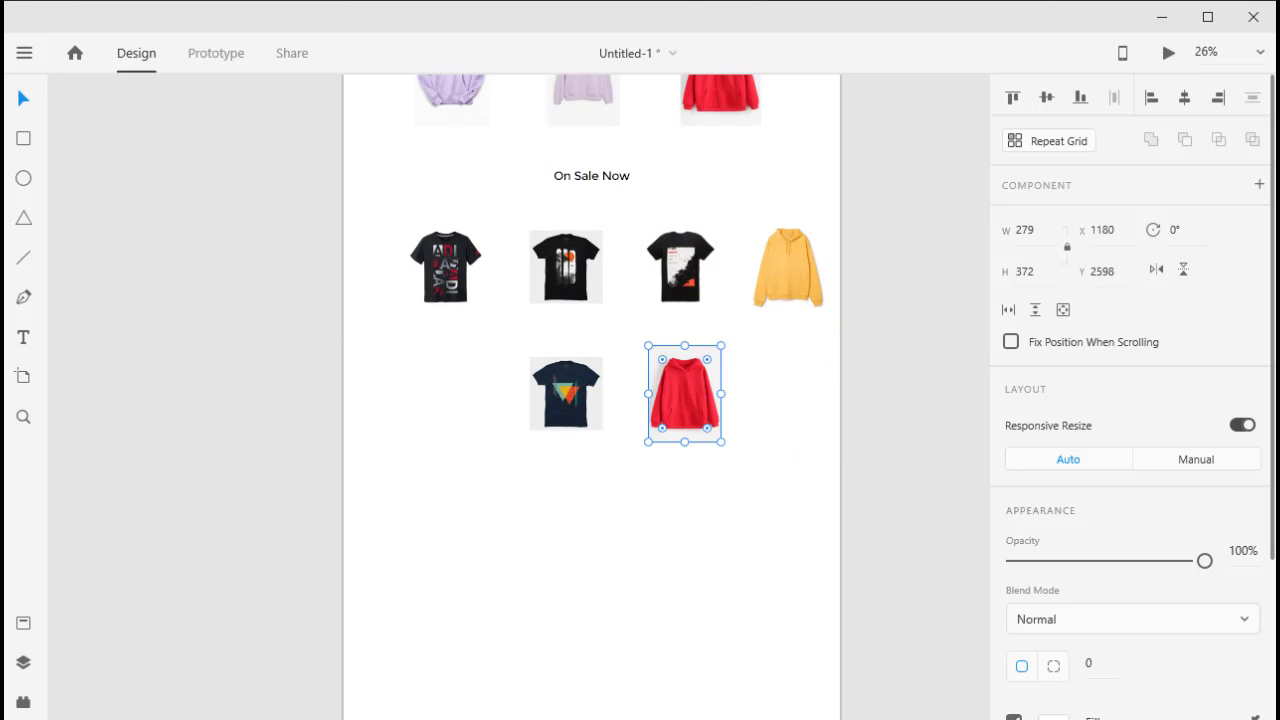
left_click_drag(446, 417, 455, 432)
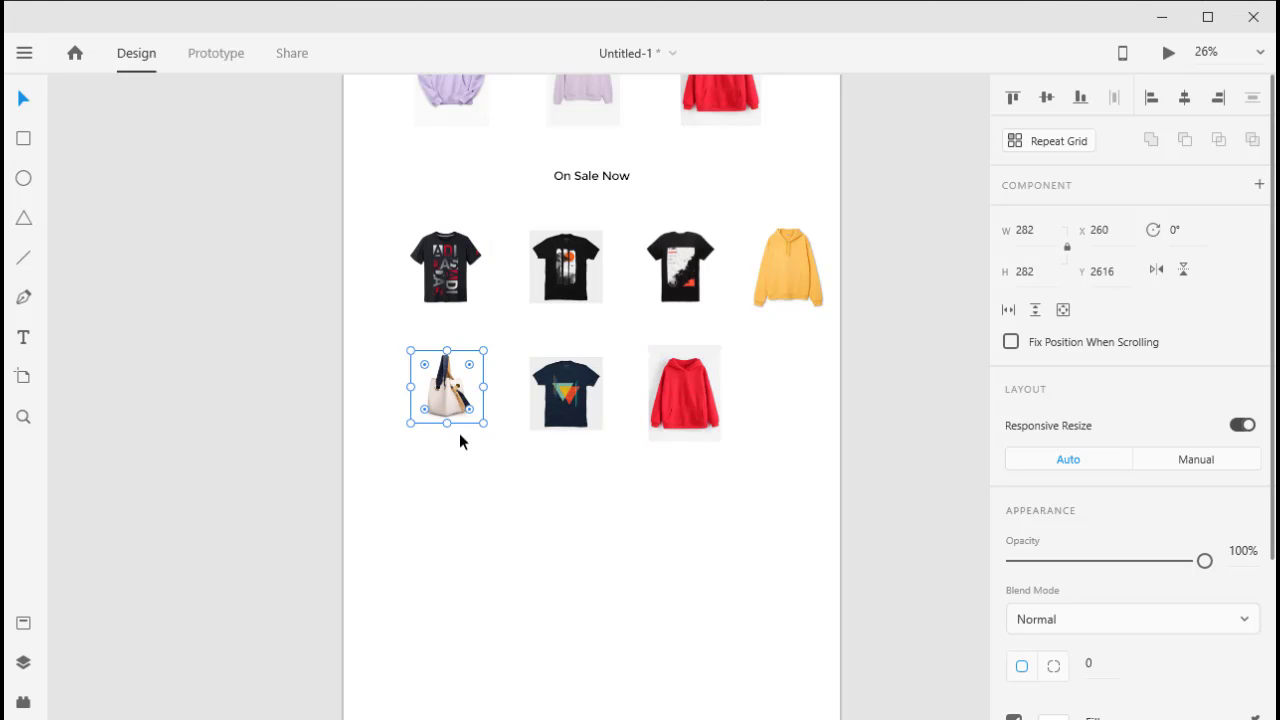
mouse_move(771, 391)
left_mouse_down()
mouse_move(789, 425)
mouse_move(803, 400)
mouse_move(788, 405)
left_mouse_up()
left_click_drag(609, 589, 566, 545)
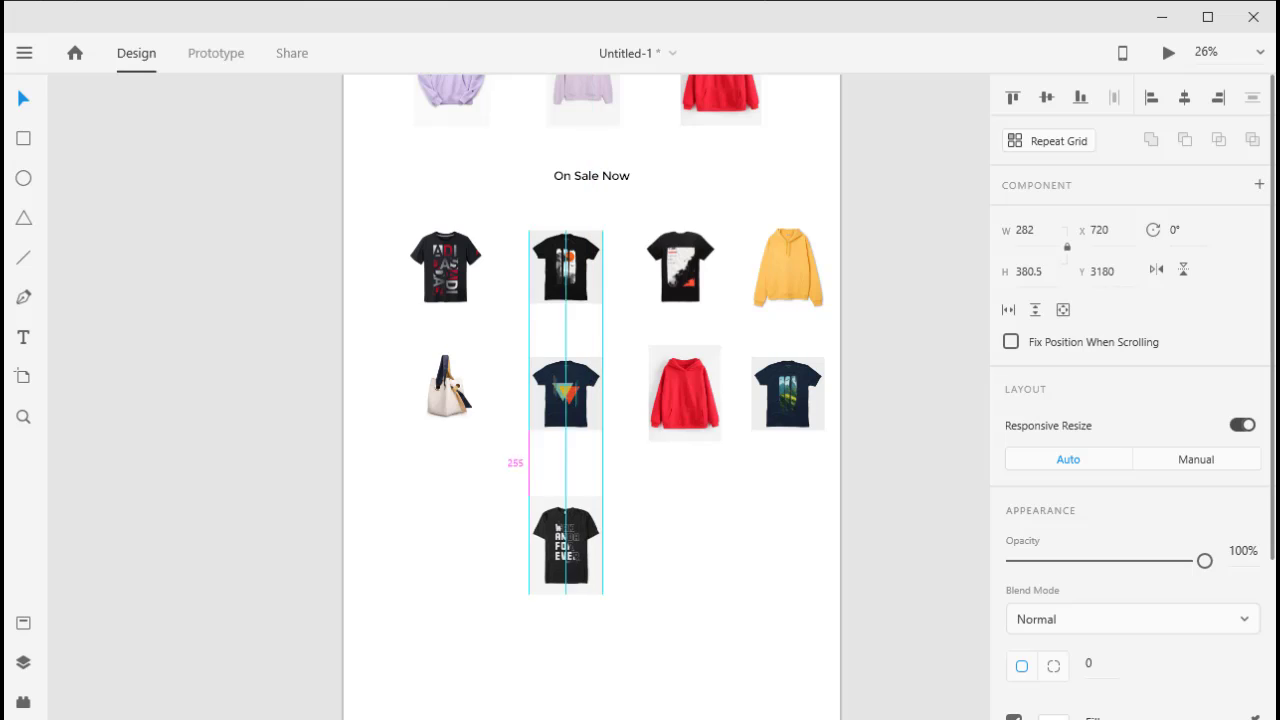
mouse_move(686, 557)
left_mouse_down()
mouse_move(720, 594)
mouse_move(690, 551)
left_mouse_up()
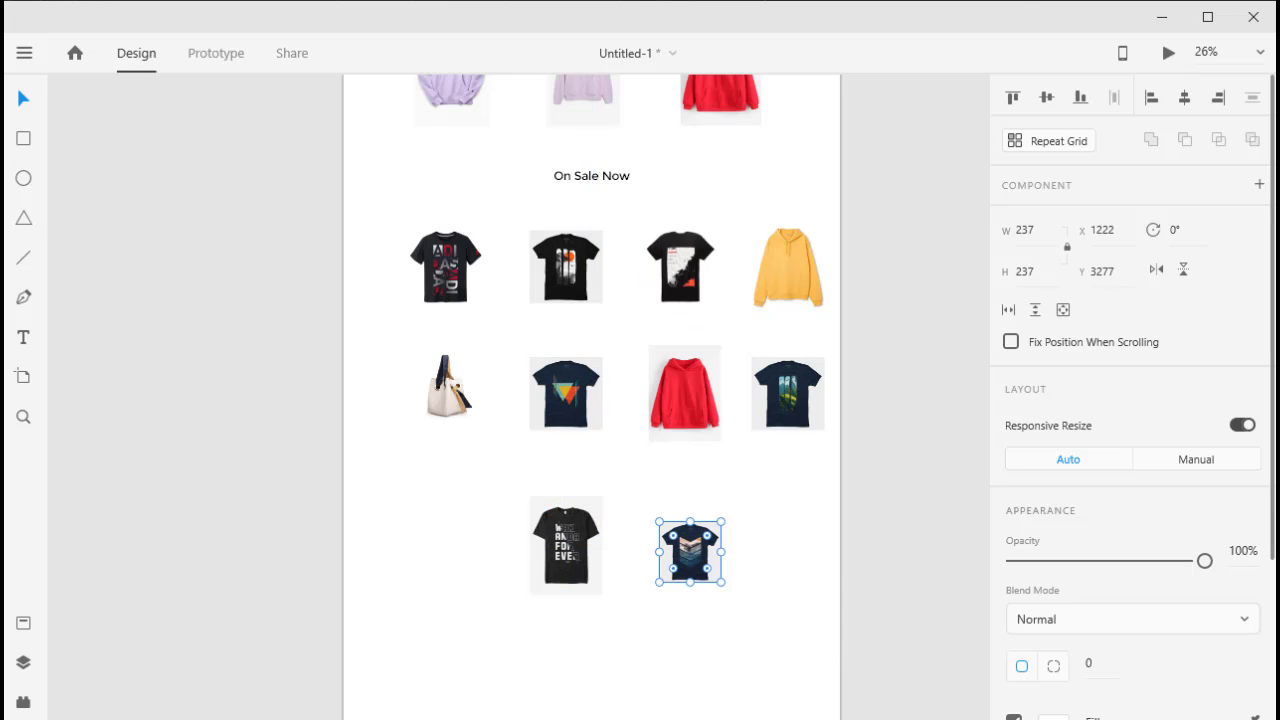
mouse_move(777, 521)
left_mouse_down()
mouse_move(808, 604)
mouse_move(788, 532)
left_mouse_up()
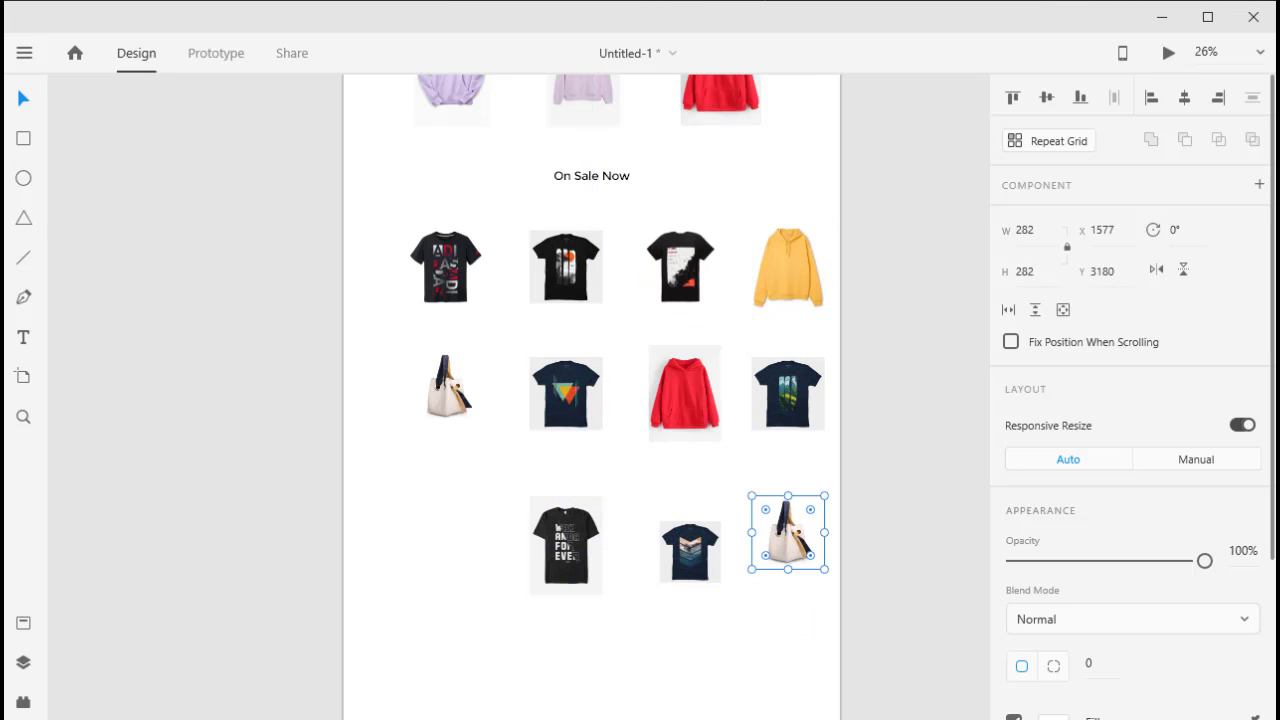
mouse_move(430, 588)
left_mouse_down()
mouse_move(468, 594)
mouse_move(443, 534)
left_mouse_up()
scroll(608, 598, "down", 2)
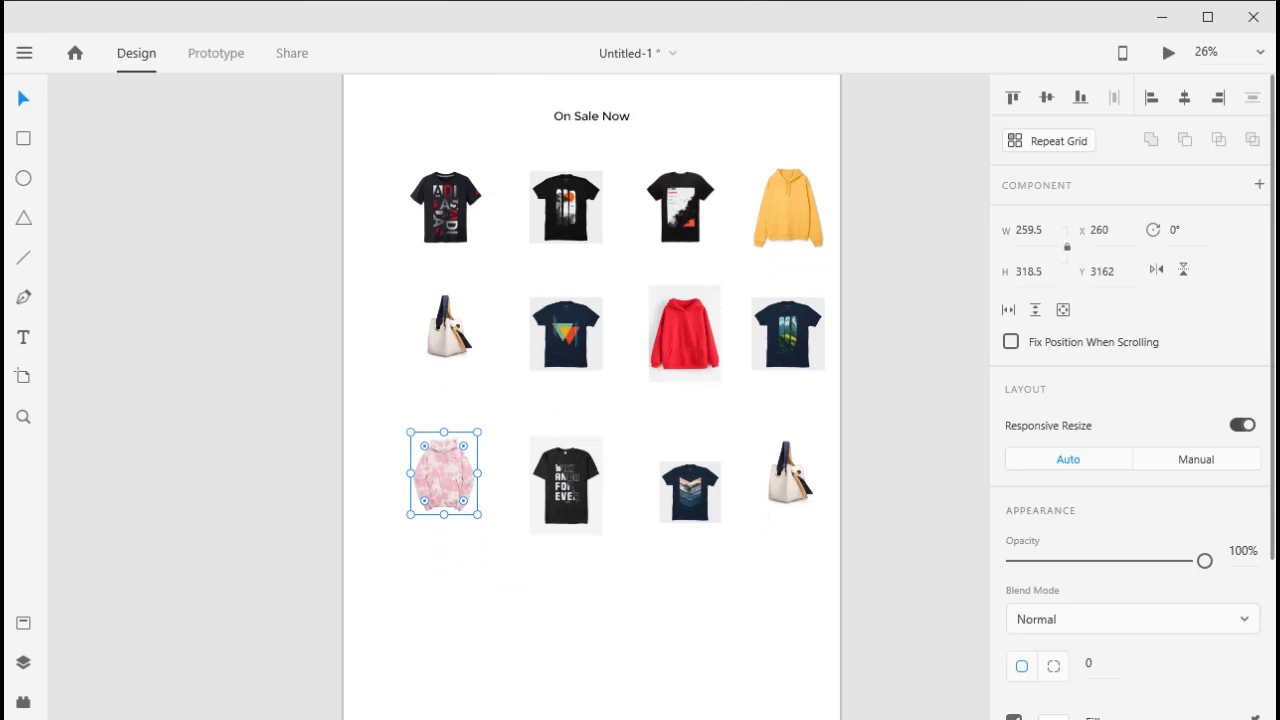
Add the blue handbag, two model photos and a black t-shirt, then size all images to 280 wide.
mouse_move(569, 601)
left_mouse_down()
mouse_move(463, 655)
mouse_move(444, 606)
left_mouse_up()
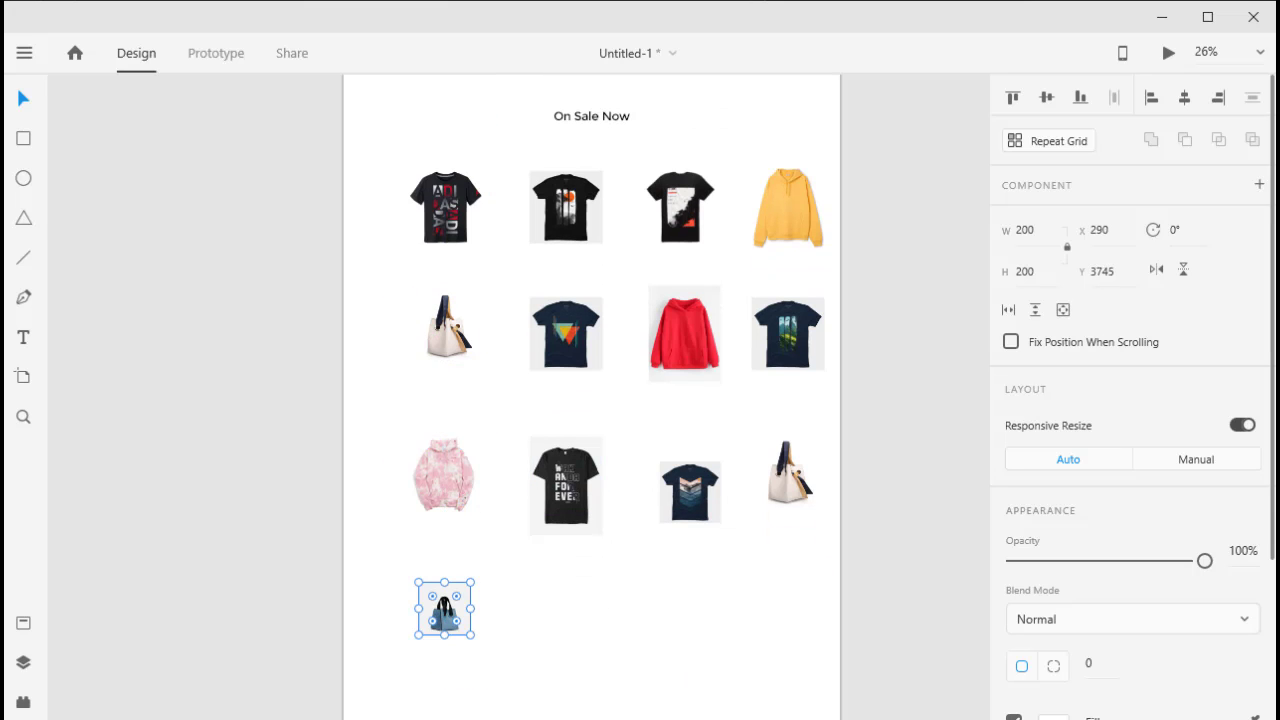
left_click_drag(571, 606, 557, 610)
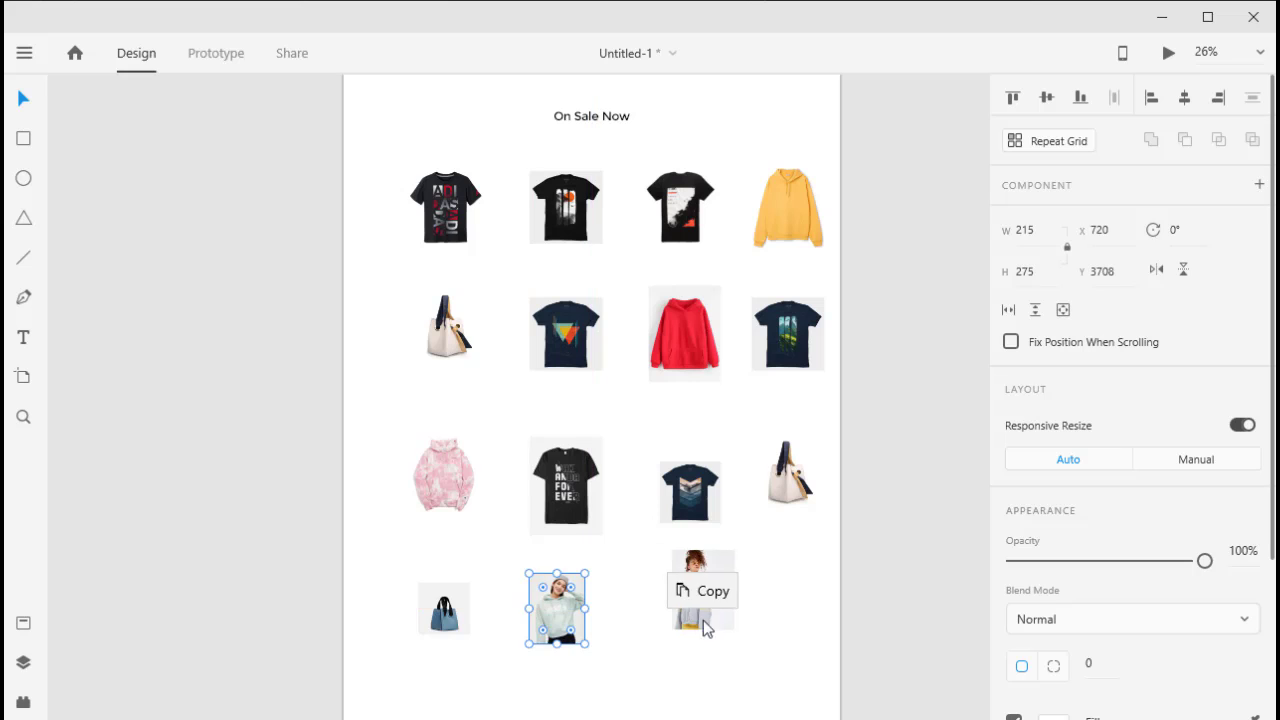
left_click_drag(700, 591, 689, 602)
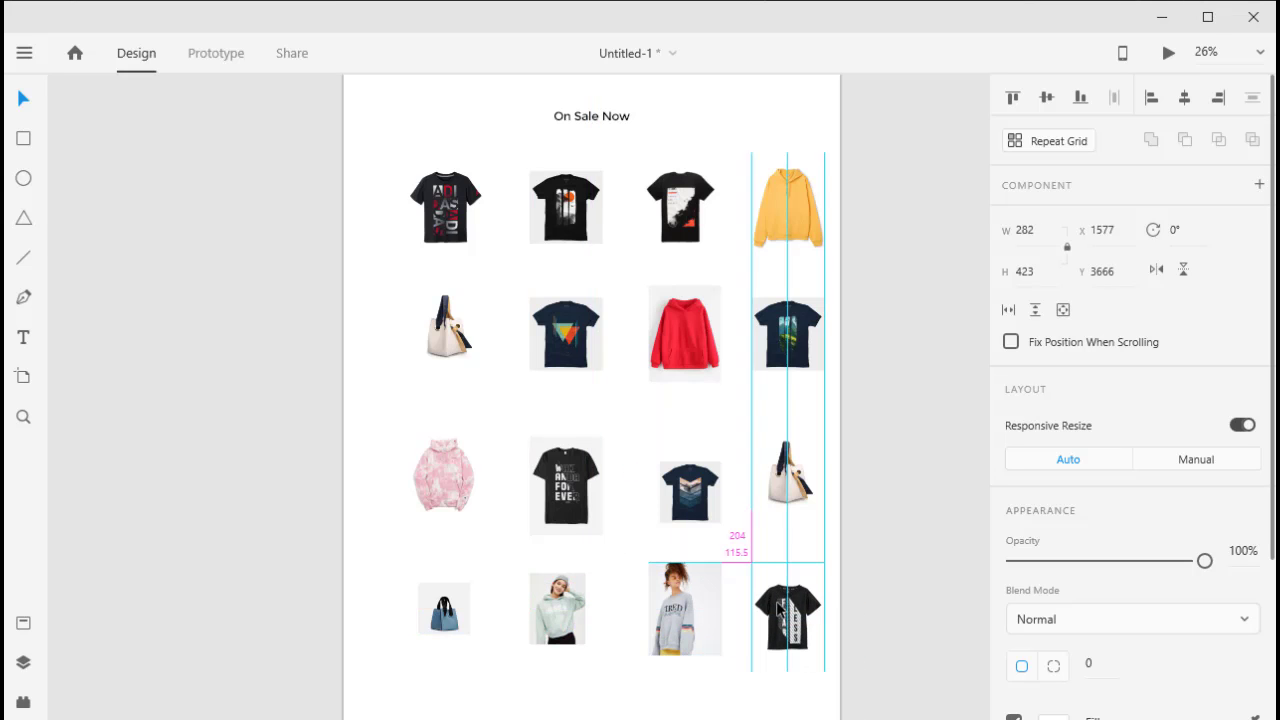
left_click_drag(786, 614, 788, 617)
key("ctrl+a")
type("280")
key("Return")
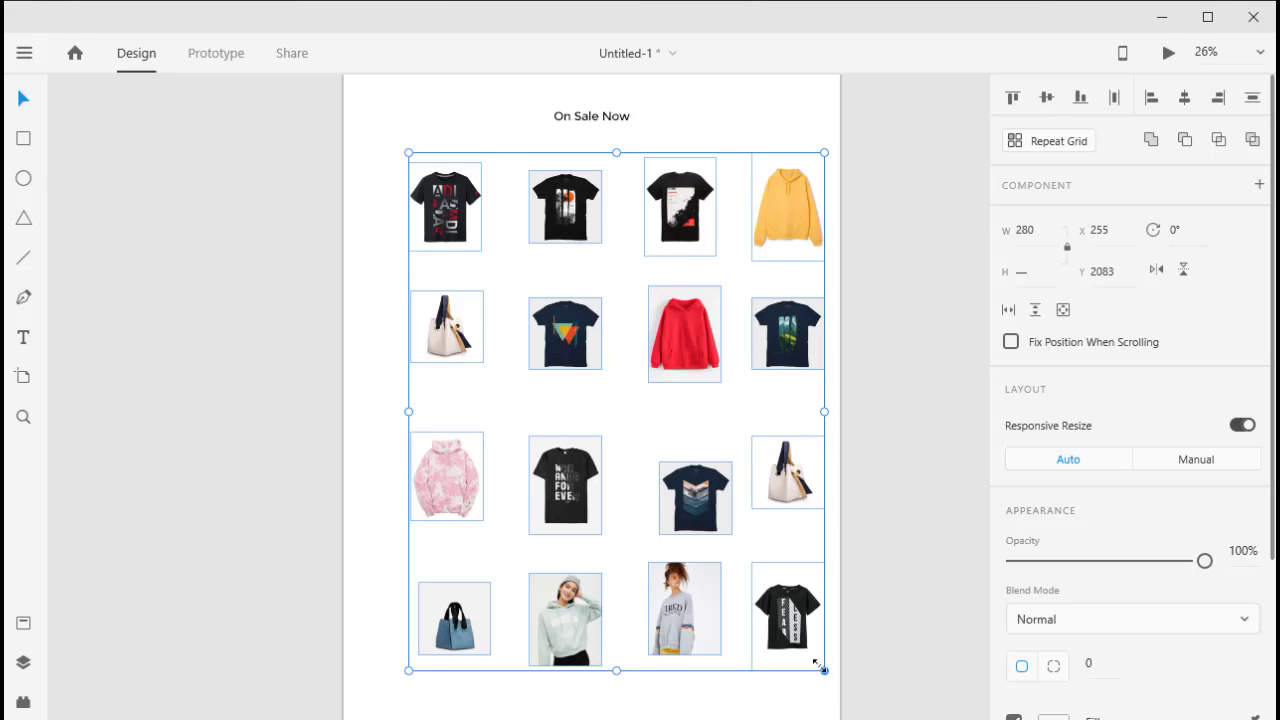
Scale the whole product grid down proportionally from its corner.
left_click_drag(815, 664, 772, 608)
left_click(657, 684)
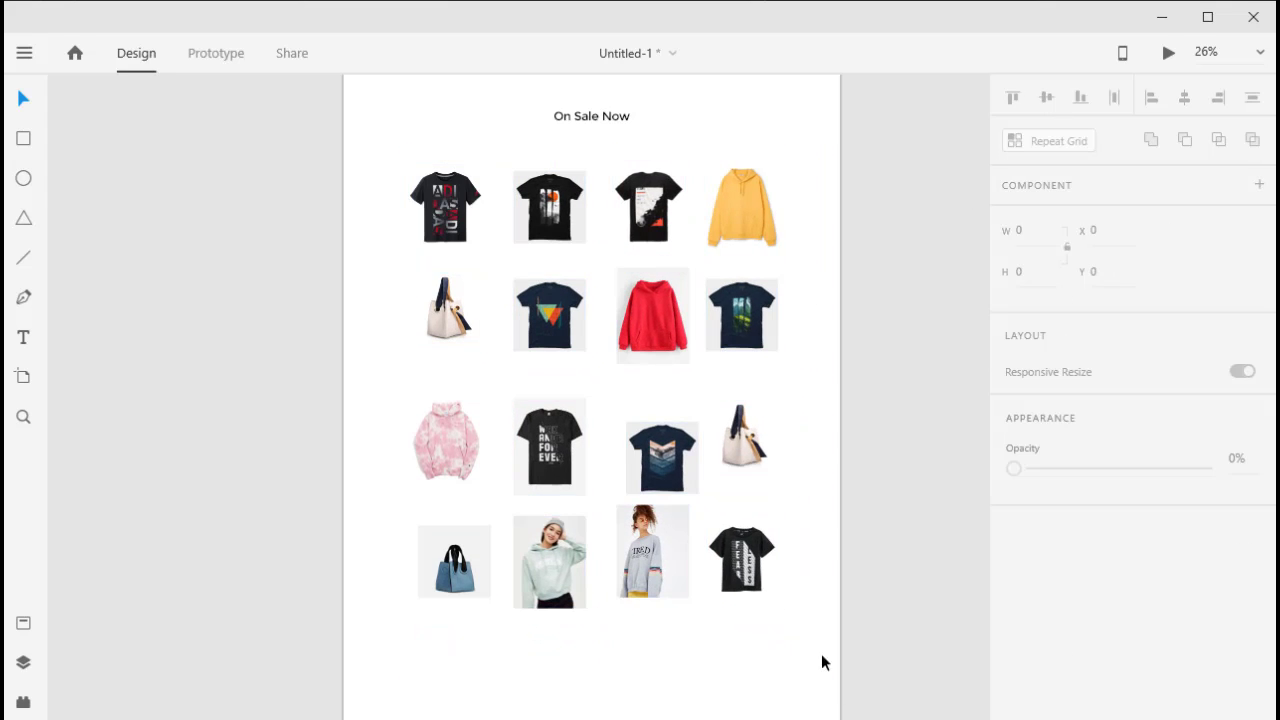
left_click_drag(810, 662, 414, 200)
left_click(1184, 97)
key("ctrl+z")
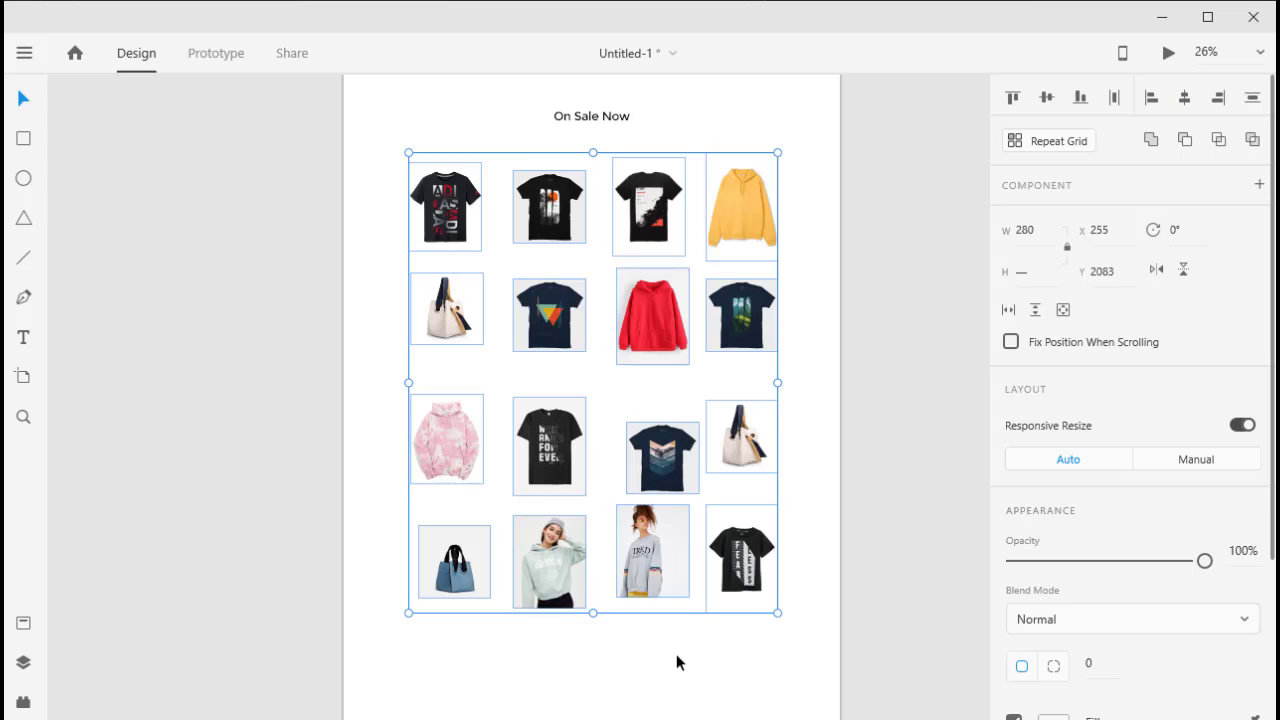
left_click(676, 654)
Nudge the yellow hoodie, row-three t-shirts and bottom-row girl photo into line.
left_click(445, 207)
left_click(648, 207)
left_click(726, 218)
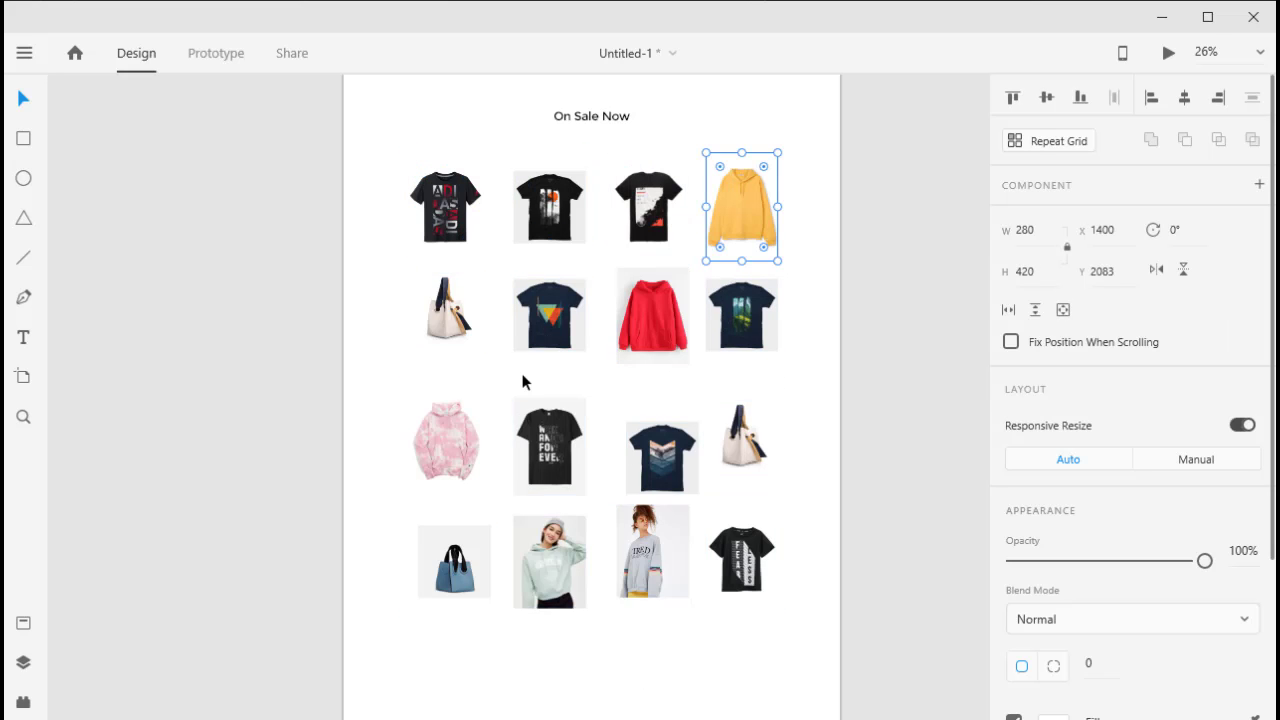
left_click_drag(741, 210, 741, 205)
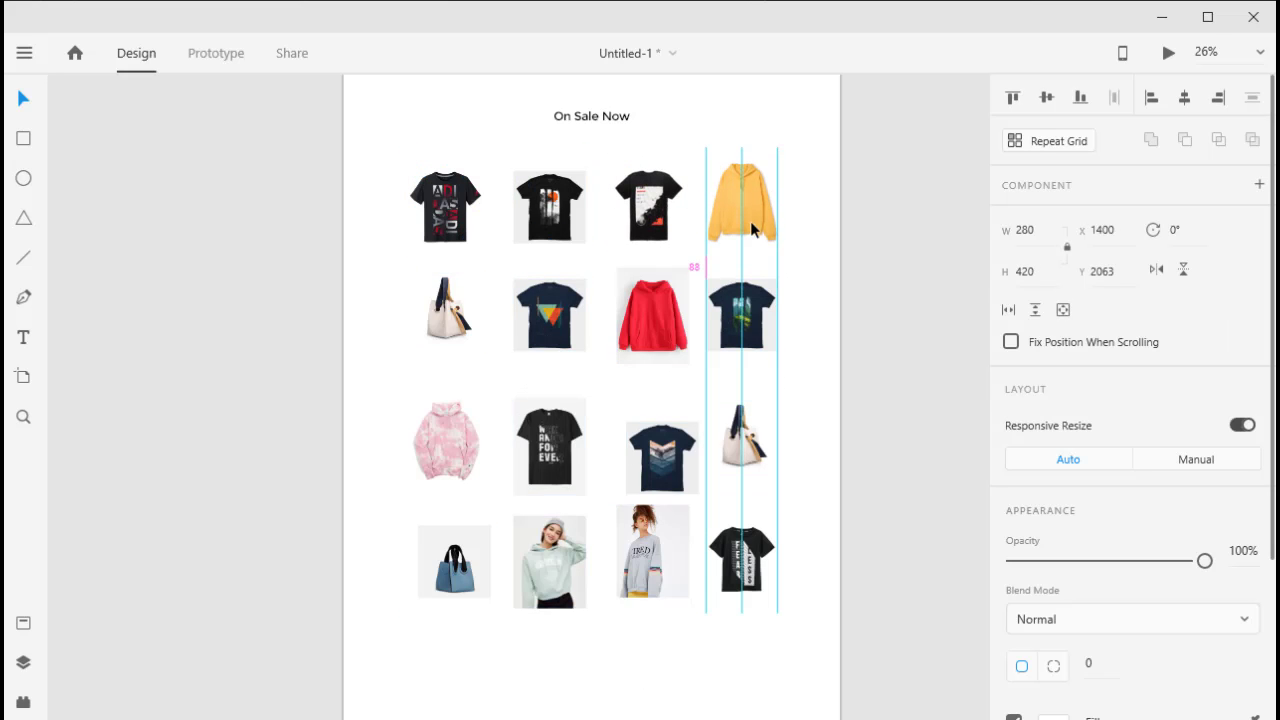
left_click_drag(560, 450, 560, 446)
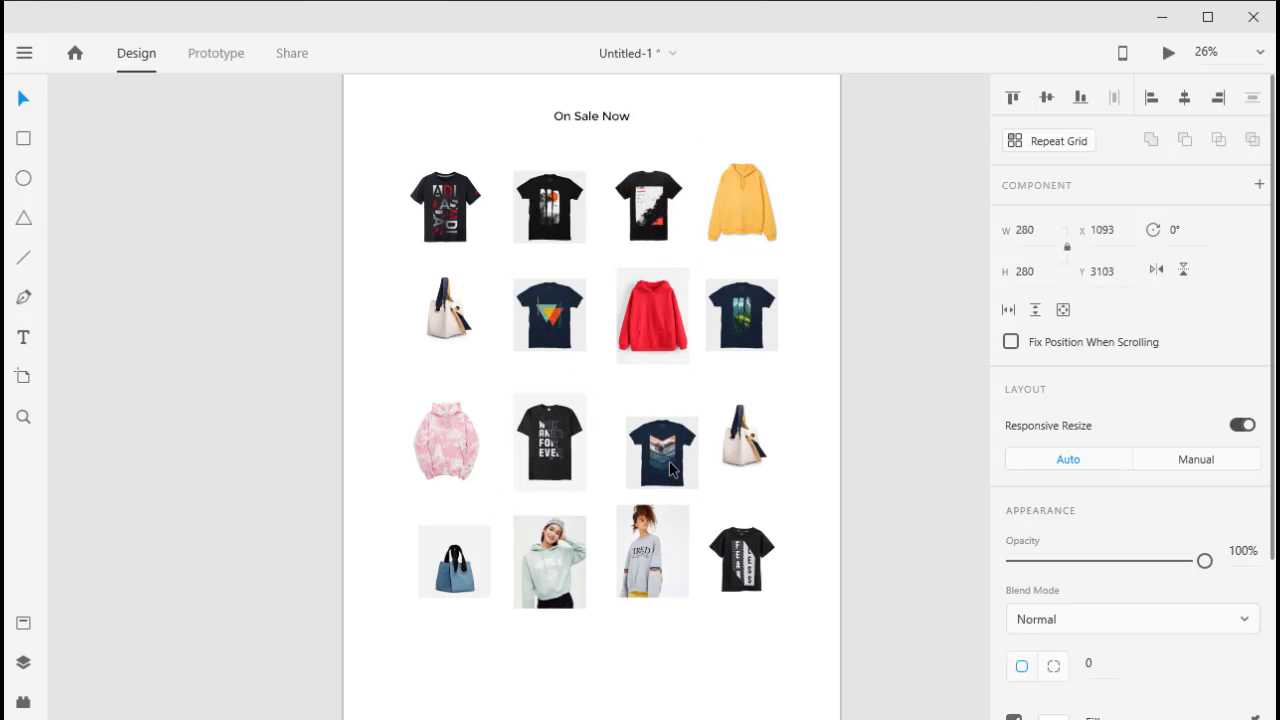
left_click_drag(673, 481, 672, 462)
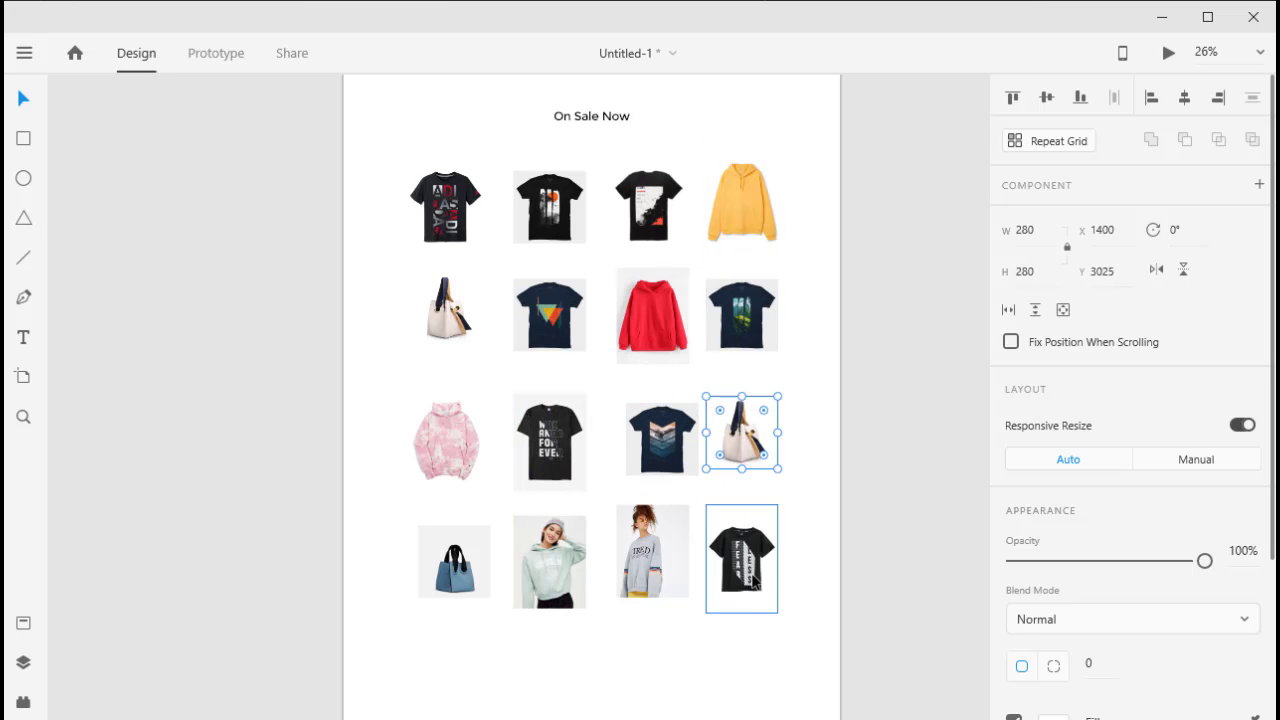
left_click_drag(680, 578, 680, 594)
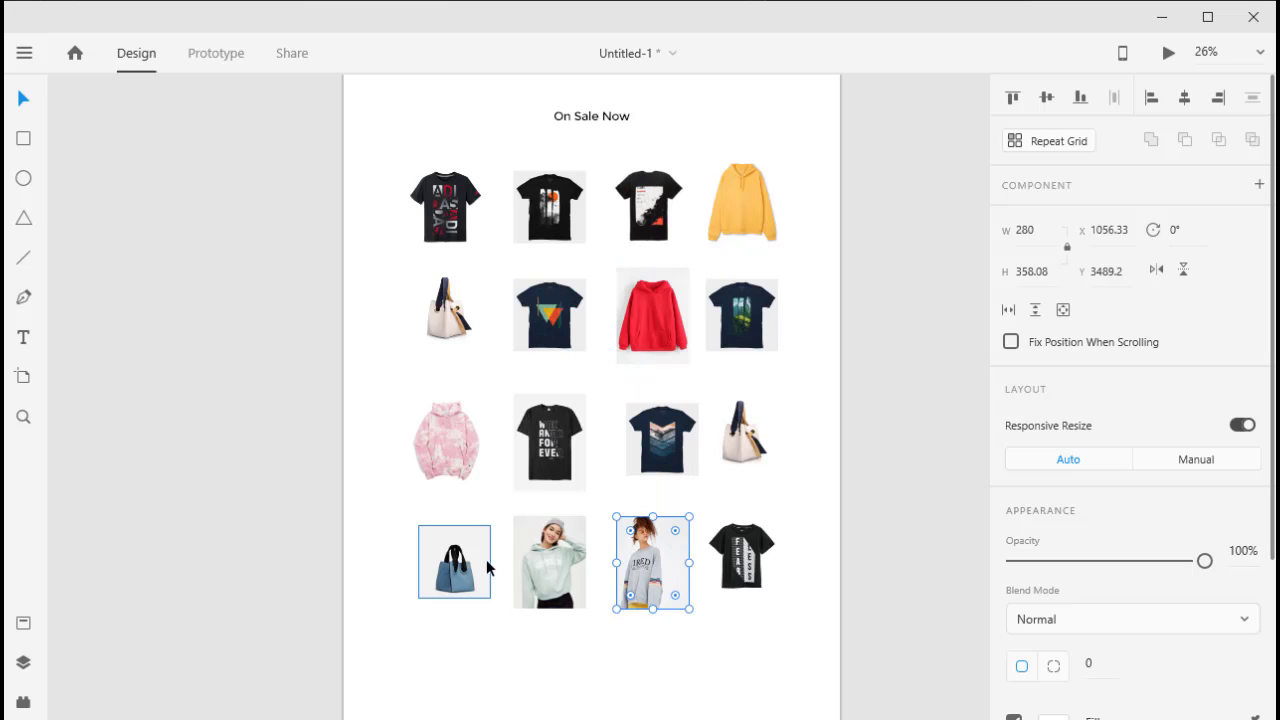
Swap the FEAR t-shirt into the top row, black t-shirt to bottom-right, and enlarge the blue bag.
left_click_drag(741, 555, 892, 418)
mouse_move(549, 207)
left_mouse_down()
mouse_move(756, 549)
mouse_move(836, 608)
left_mouse_up()
left_click(455, 560)
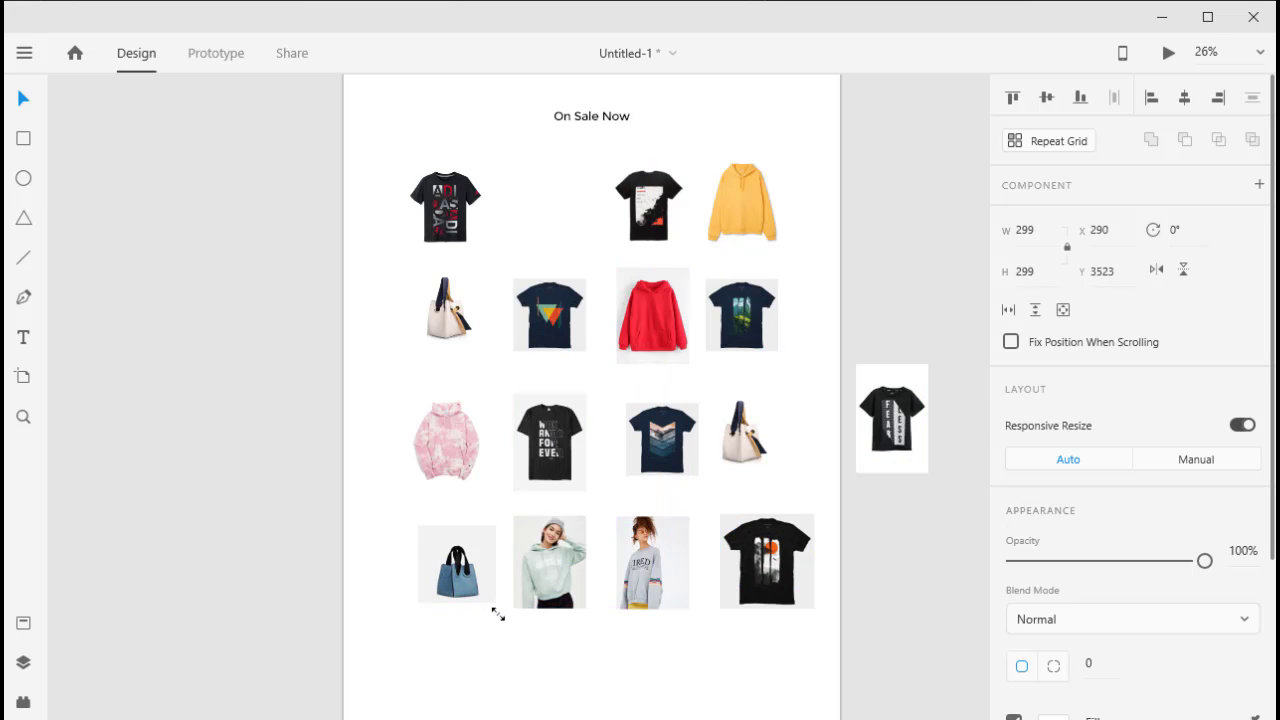
left_click_drag(491, 598, 480, 600)
left_click_drag(892, 418, 555, 213)
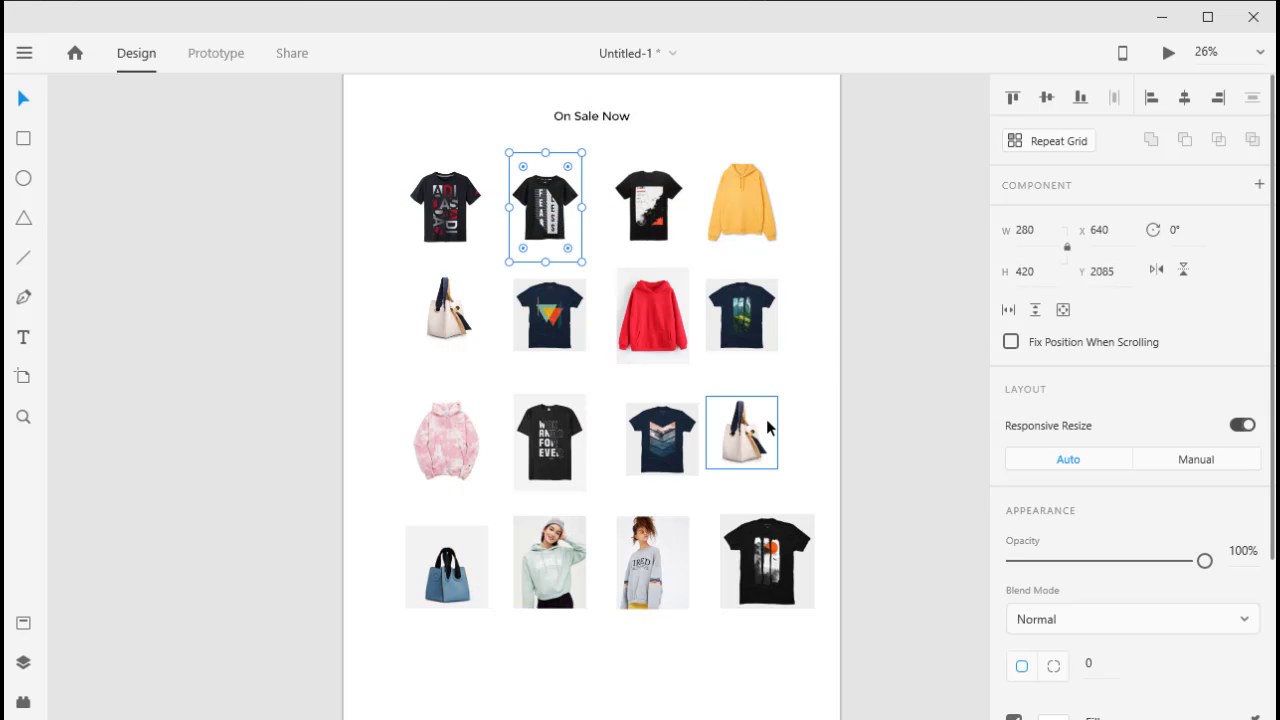
left_click(800, 598)
left_click_drag(768, 572, 754, 579)
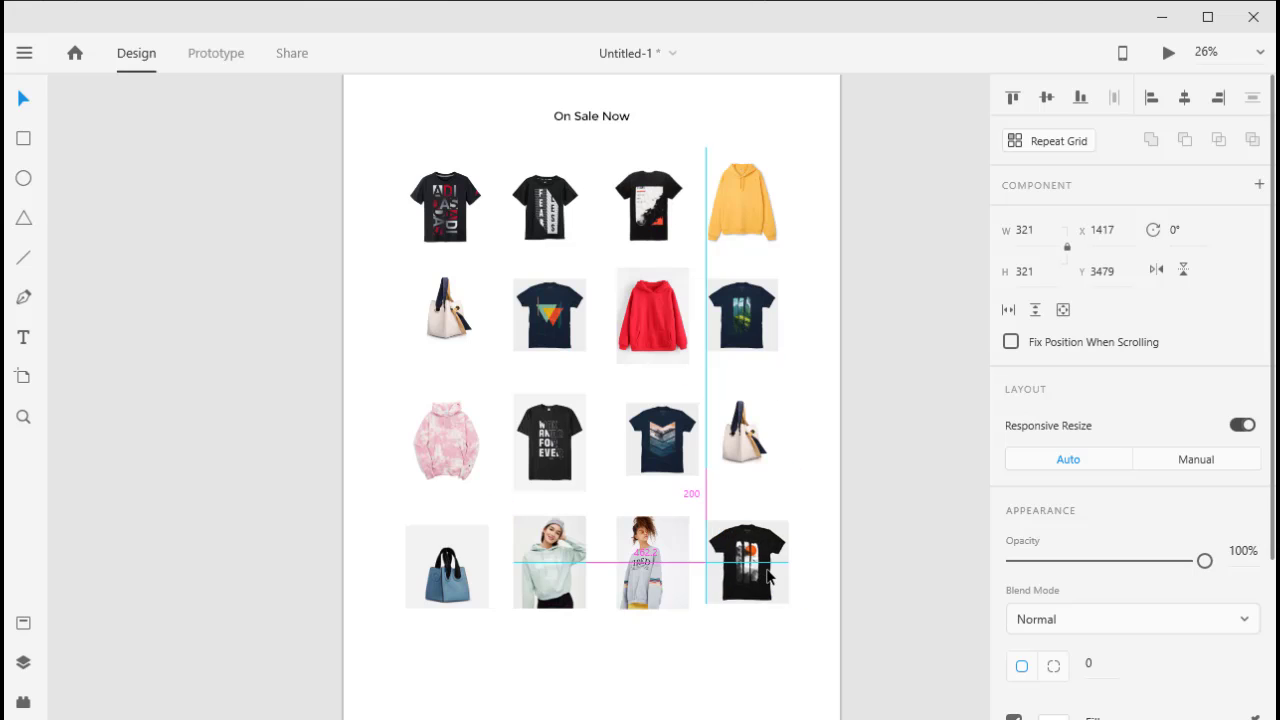
left_click(882, 558)
left_click(562, 455)
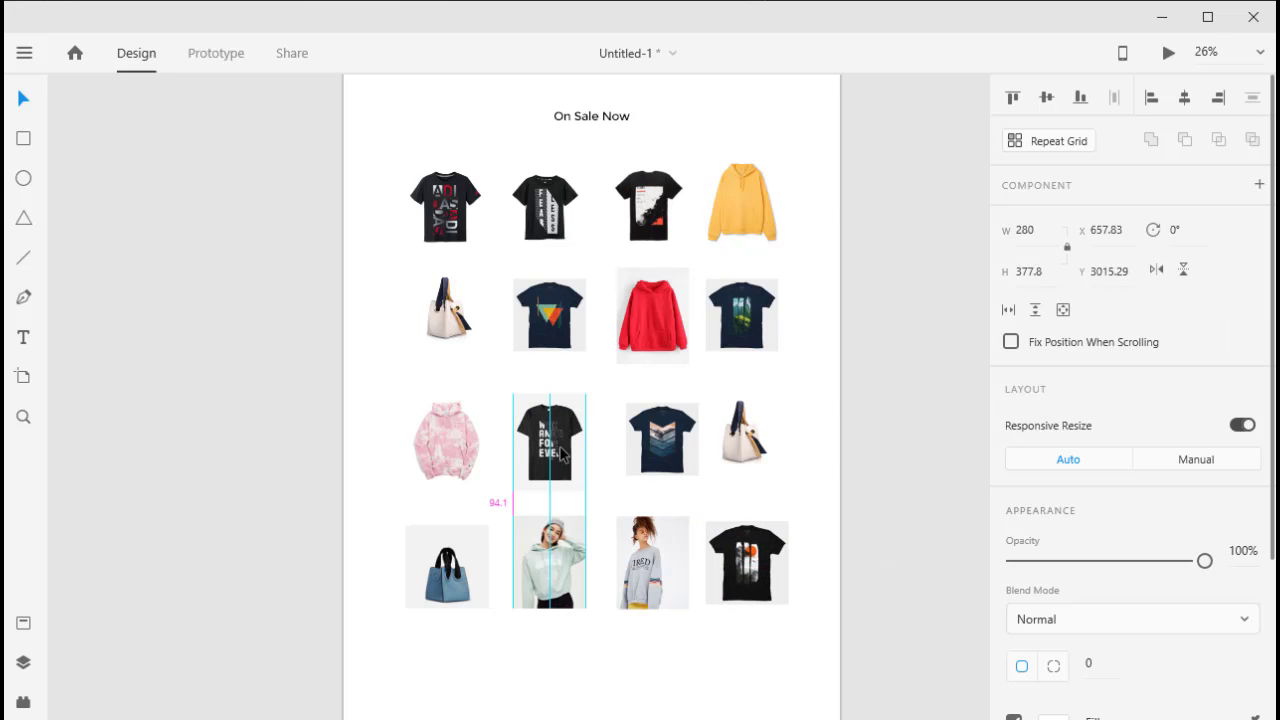
Vertically centre the items within each of the four grid rows.
left_click_drag(834, 189, 491, 194)
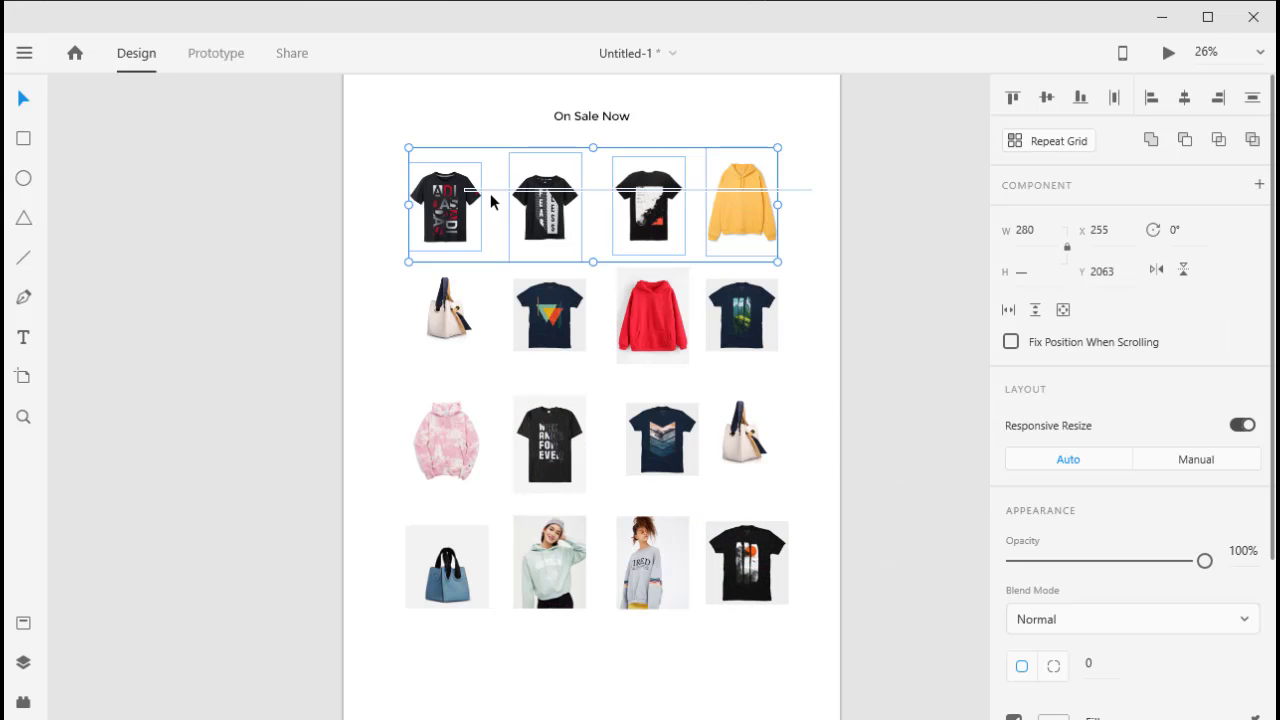
left_click(1046, 97)
left_click_drag(812, 316, 466, 342)
left_click(1046, 97)
left_click_drag(814, 420, 400, 430)
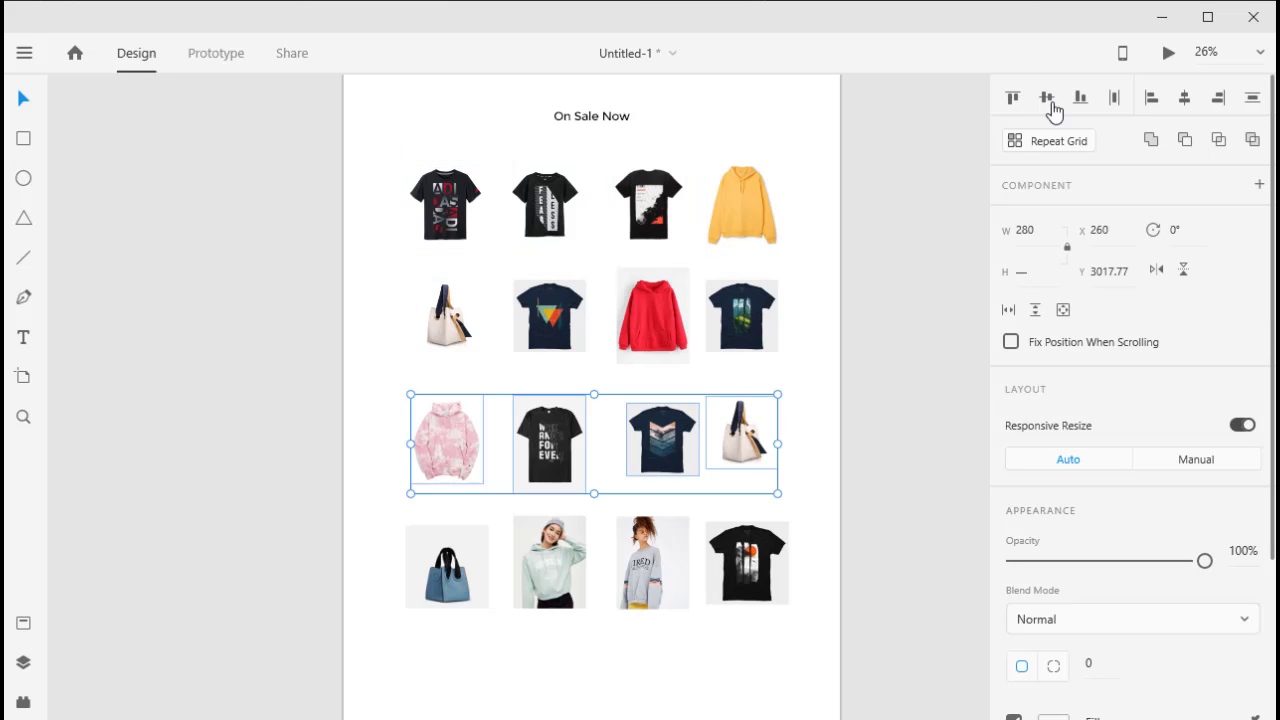
left_click(1046, 97)
left_click_drag(818, 579, 402, 590)
left_click(586, 528)
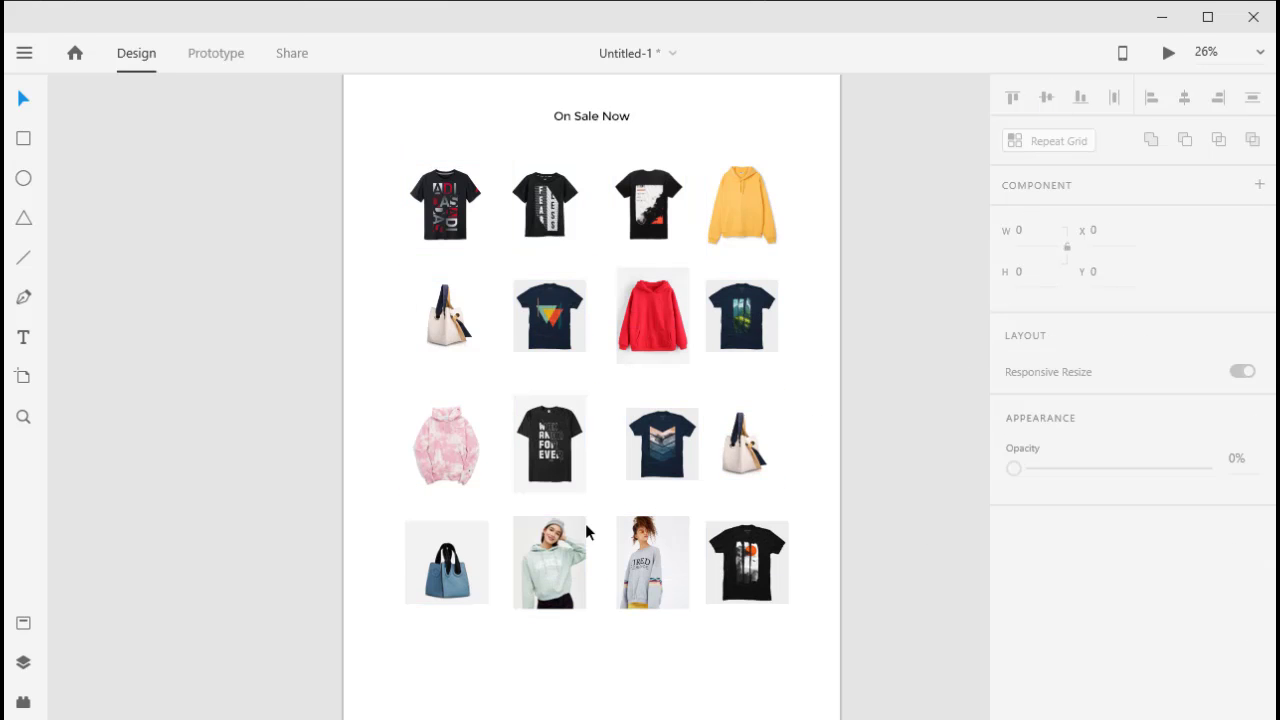
scroll(557, 334, "up", 2)
scroll(454, 348, "up", 3)
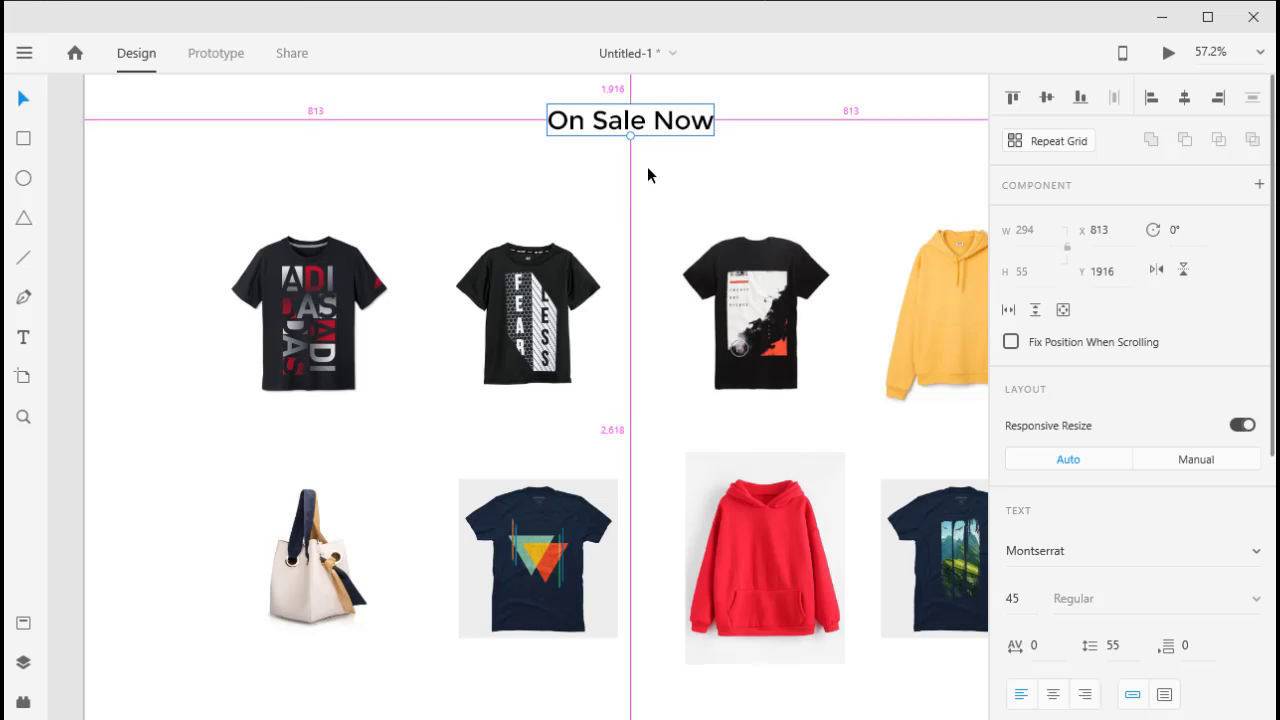
Turn the heading into a size-20 'T-Shirt W $44' label under the first shirt and copy it across.
left_click_drag(657, 120, 355, 425)
double_click(355, 425)
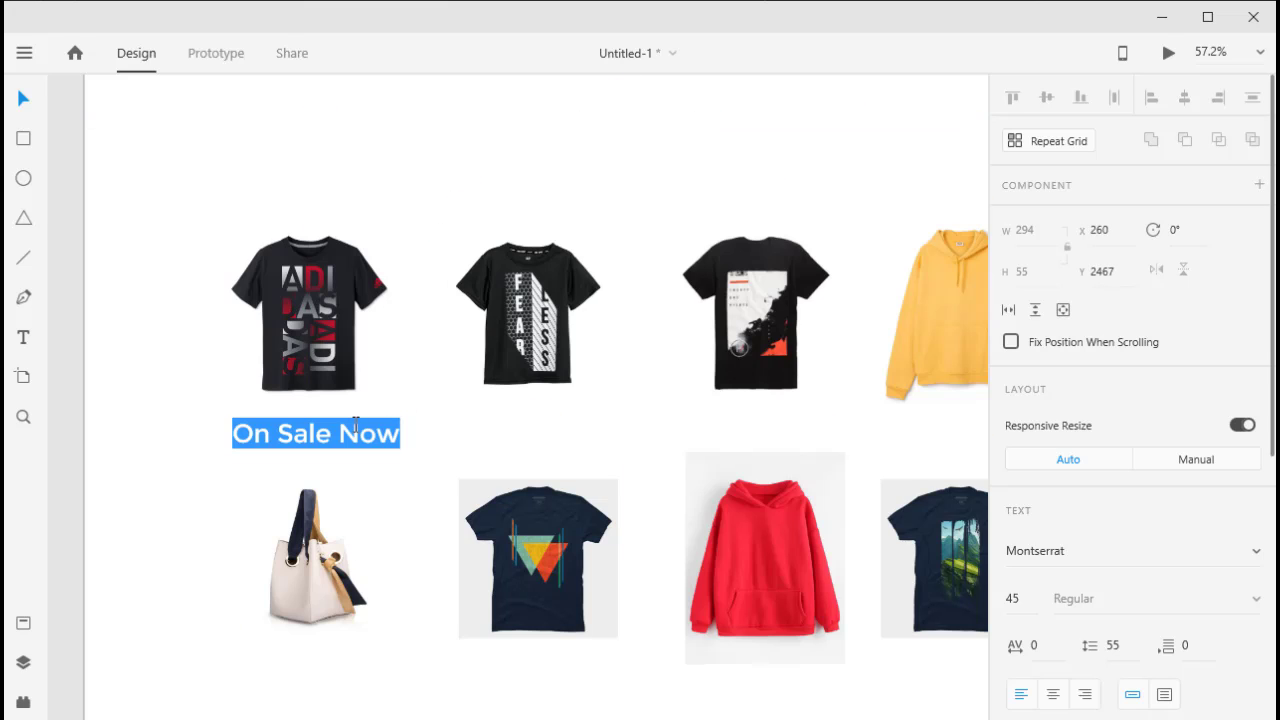
type("T-Shirt W        $44")
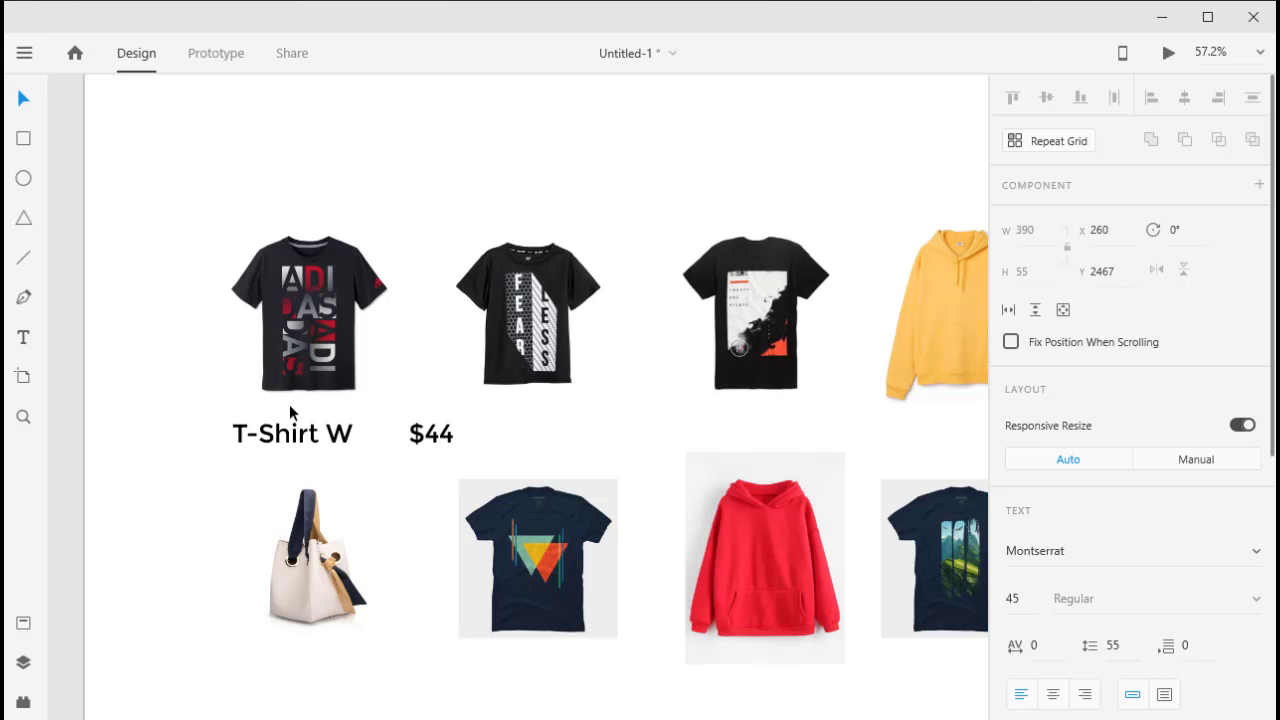
key("Escape")
type("20")
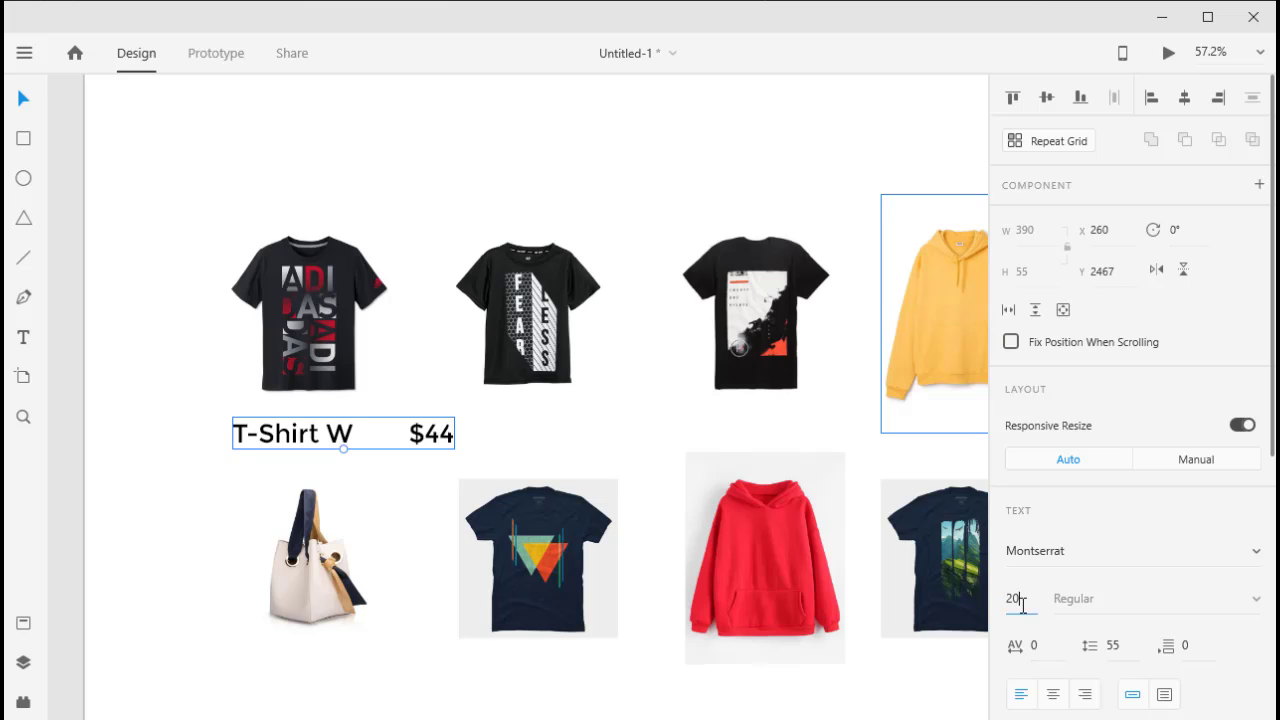
key("Return")
left_click_drag(293, 440, 961, 437)
Copy the 'T-Shirt W $44' label from under the yellow hoodie beneath the lower-row products.
scroll(825, 476, "down", 2)
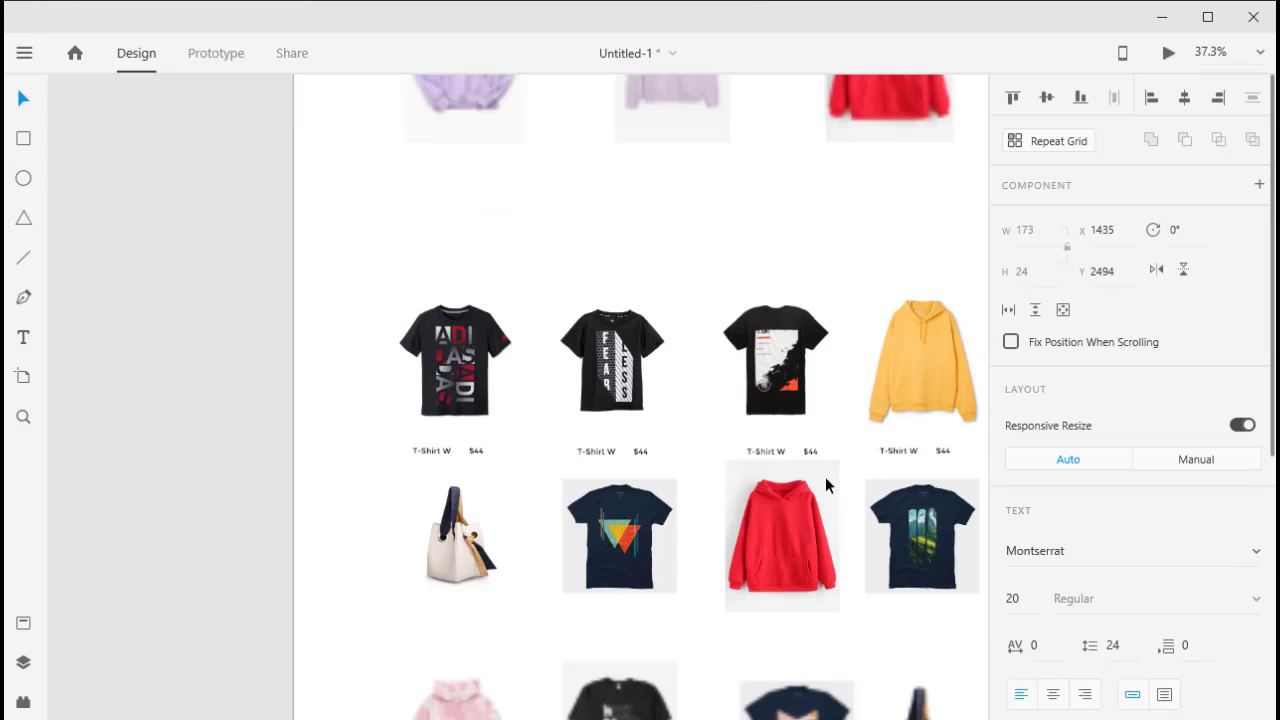
scroll(825, 476, "down", 1)
left_click(908, 326)
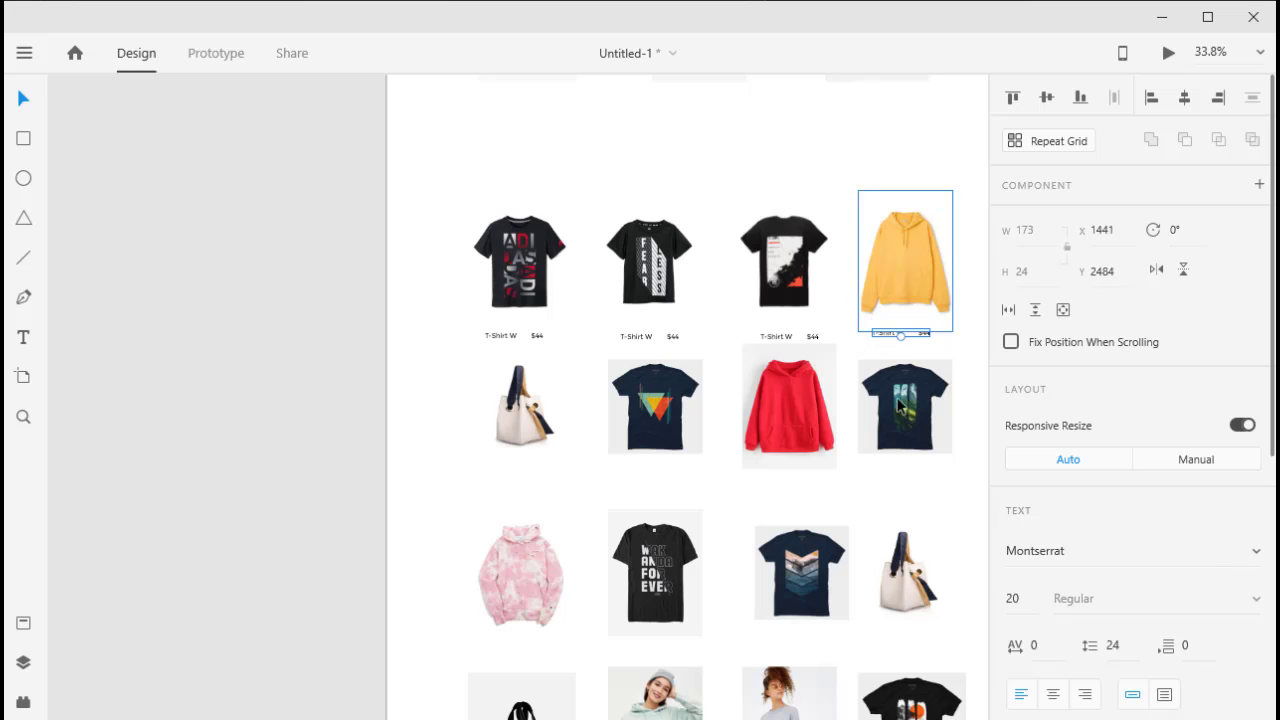
left_click_drag(895, 340, 908, 451)
key("ctrl+z")
left_click(890, 343)
mouse_move(892, 343)
left_mouse_down()
mouse_move(897, 498)
mouse_move(640, 498)
mouse_move(541, 652)
mouse_move(926, 652)
mouse_move(920, 674)
mouse_move(806, 680)
mouse_move(929, 680)
mouse_move(530, 684)
left_mouse_up()
scroll(926, 667, "down", 2)
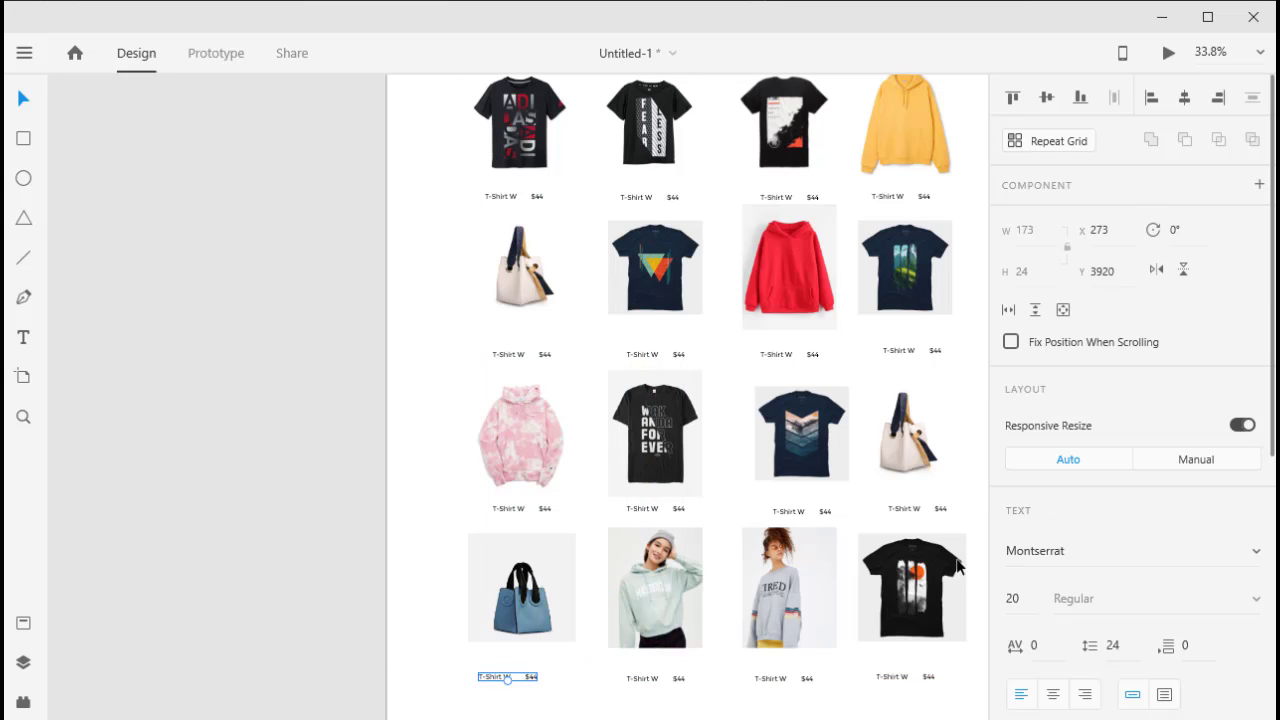
scroll(954, 317, "down", 5)
scroll(877, 294, "down", 2)
scroll(717, 183, "down", 2)
Align and evenly space the bottom row of price labels, then move it up under the images.
left_click_drag(717, 183, 523, 191)
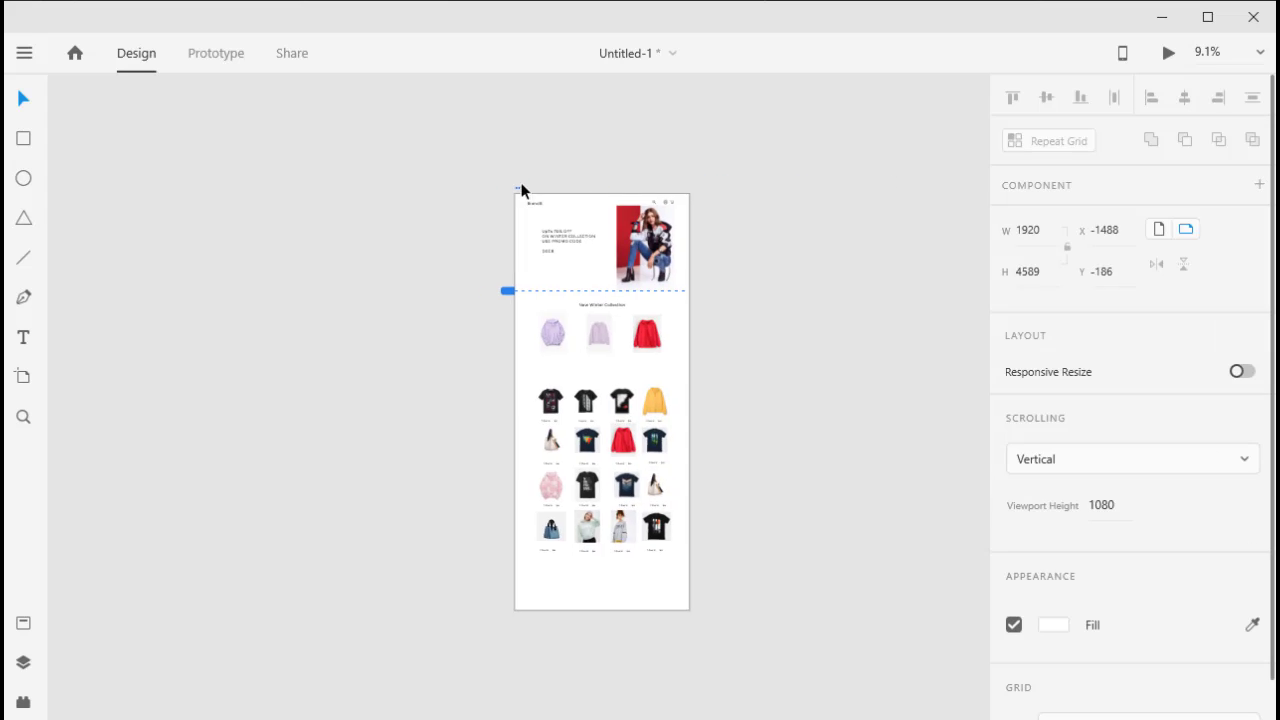
scroll(637, 417, "down", 5)
scroll(637, 417, "up", 3)
scroll(640, 440, "up", 3)
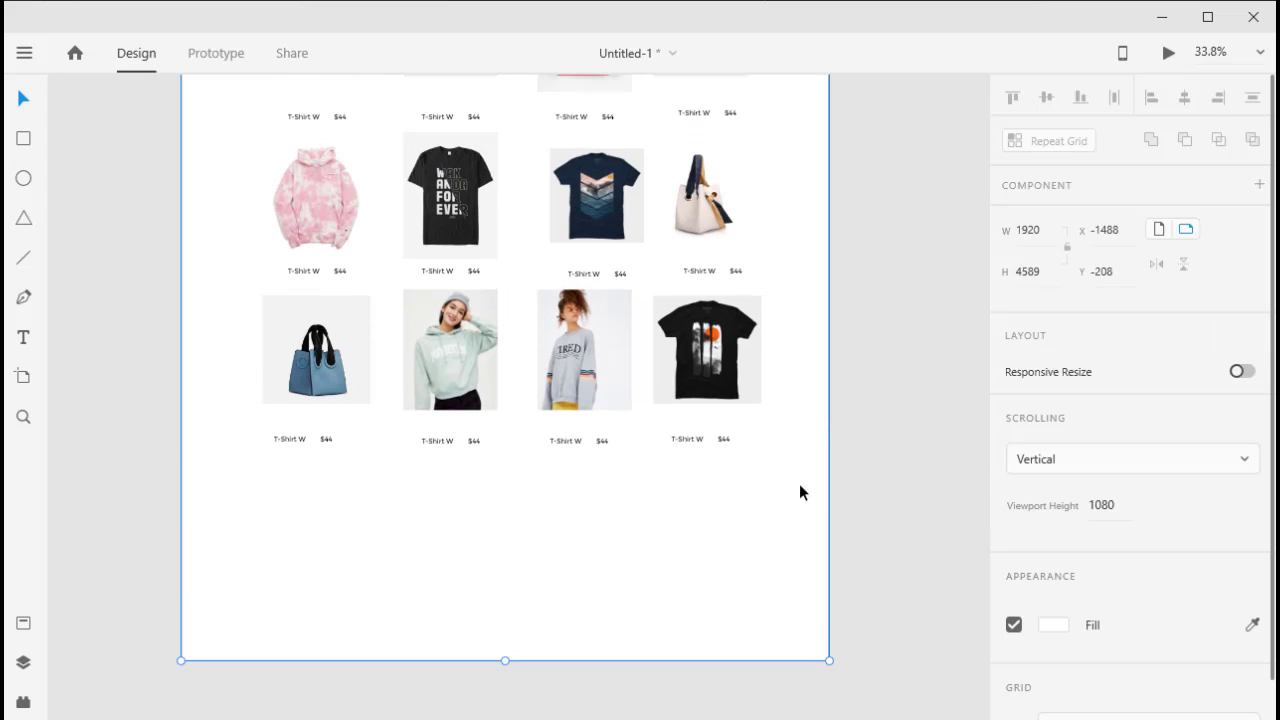
left_click_drag(786, 474, 272, 430)
left_click(1048, 98)
left_click(1119, 100)
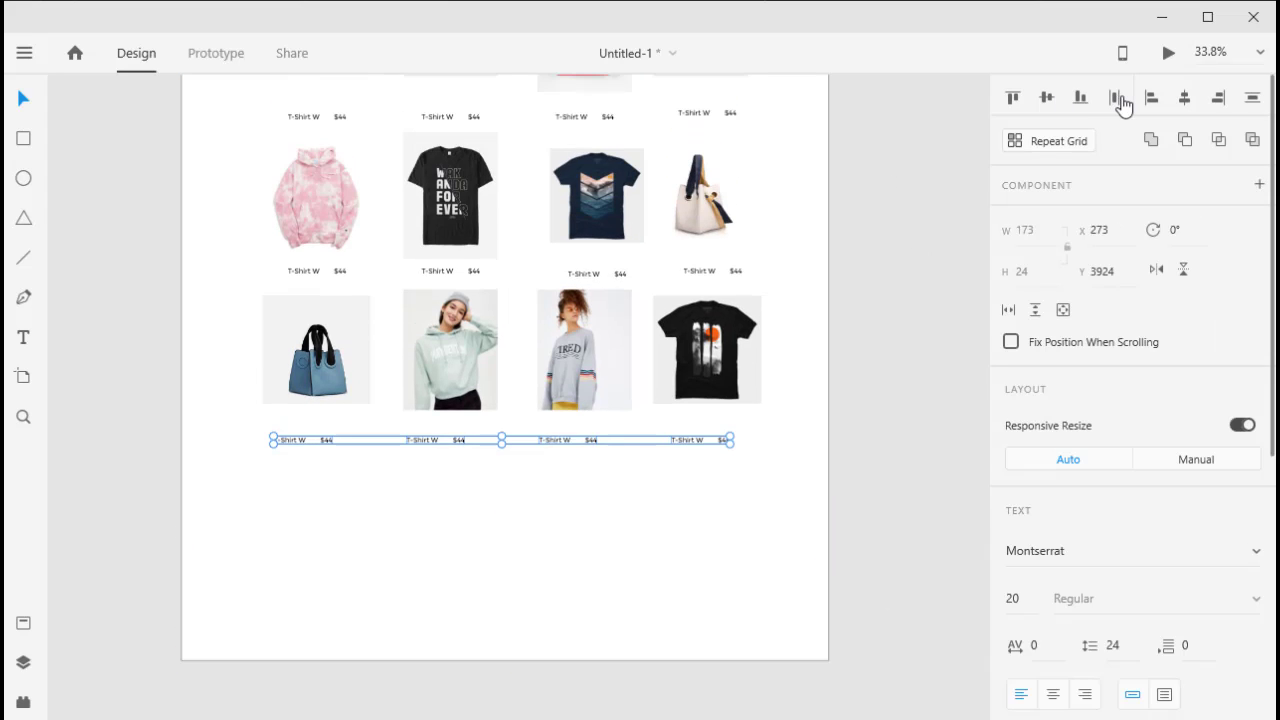
key("Right")
key("Right")
key("Right")
key("Right")
key("Right")
key("Right")
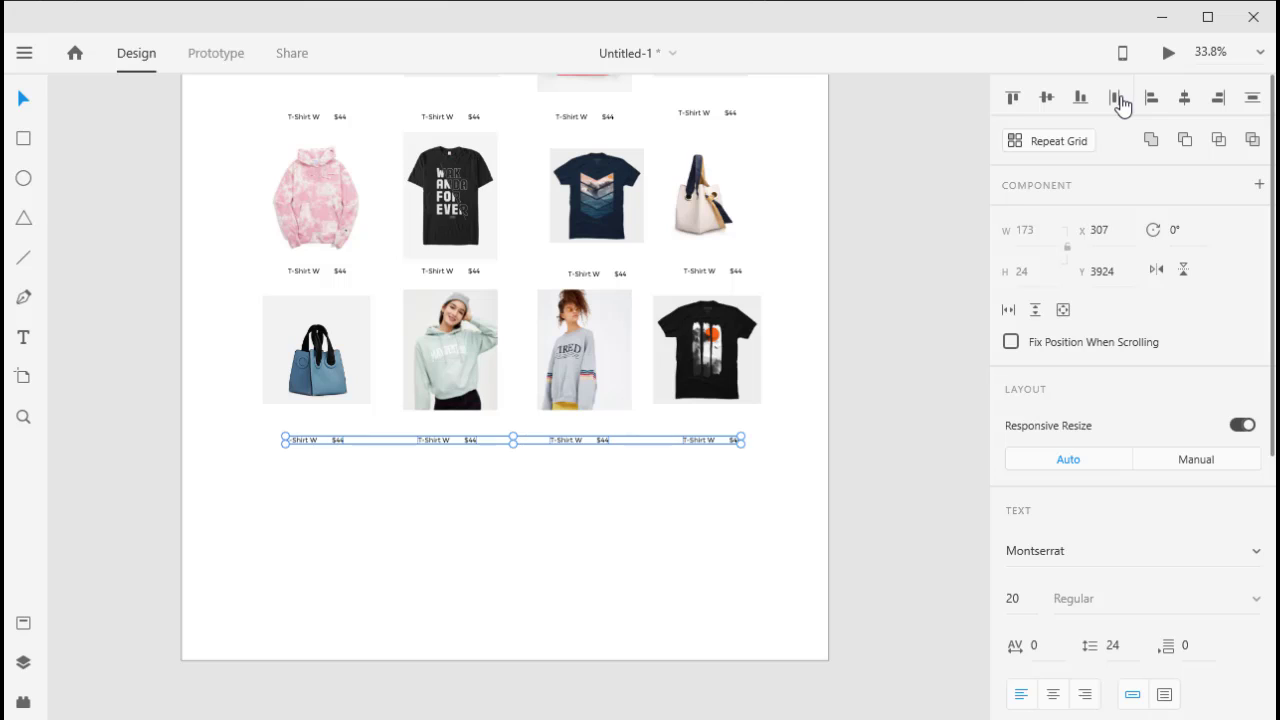
left_click_drag(405, 440, 412, 271)
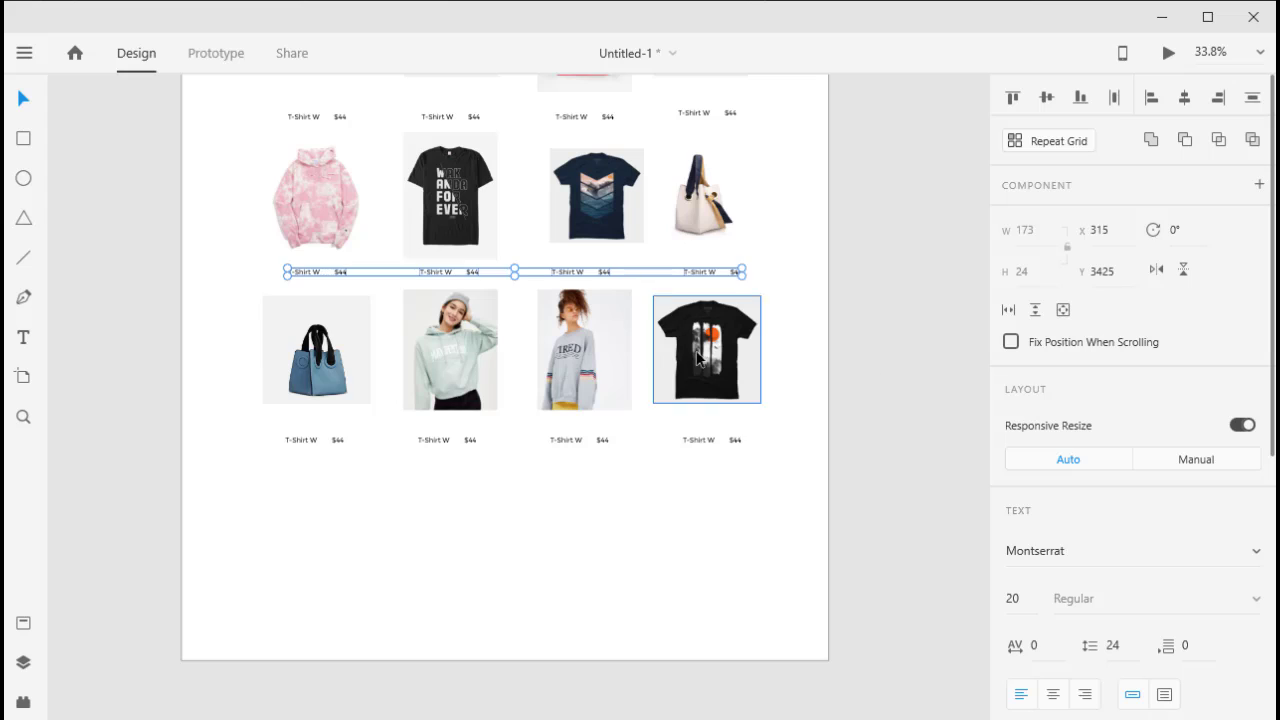
Align and evenly space another price-label row so it lines up under its products.
scroll(538, 265, "up", 3)
left_click(707, 251)
left_click(538, 265, "shift")
left_click(1046, 97)
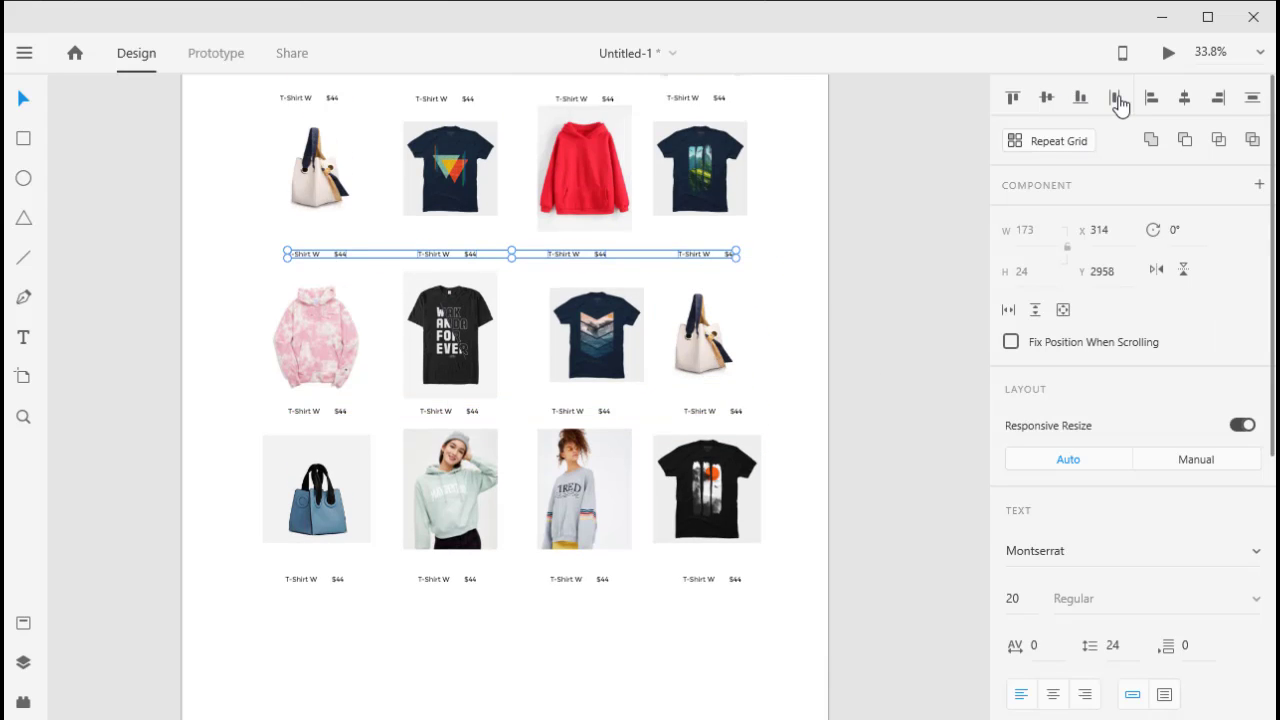
left_click(1116, 98)
scroll(974, 206, "up", 3)
left_click_drag(522, 391, 514, 234)
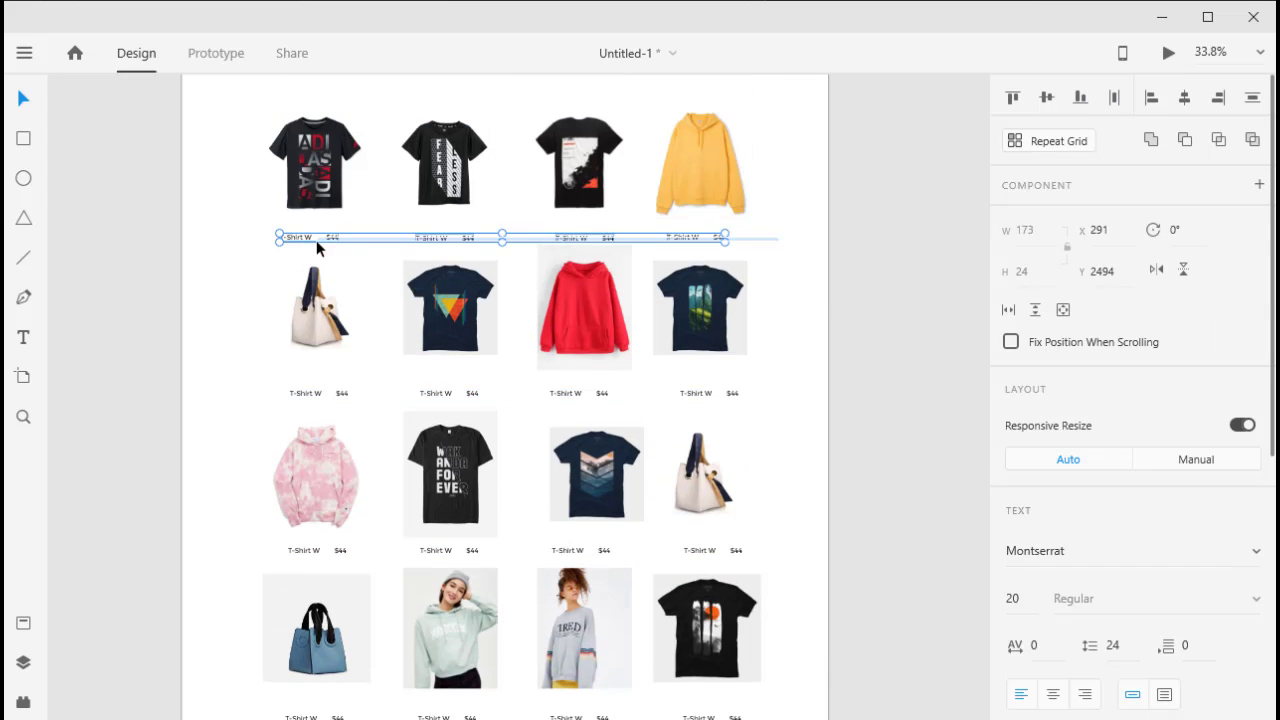
left_click(1110, 98)
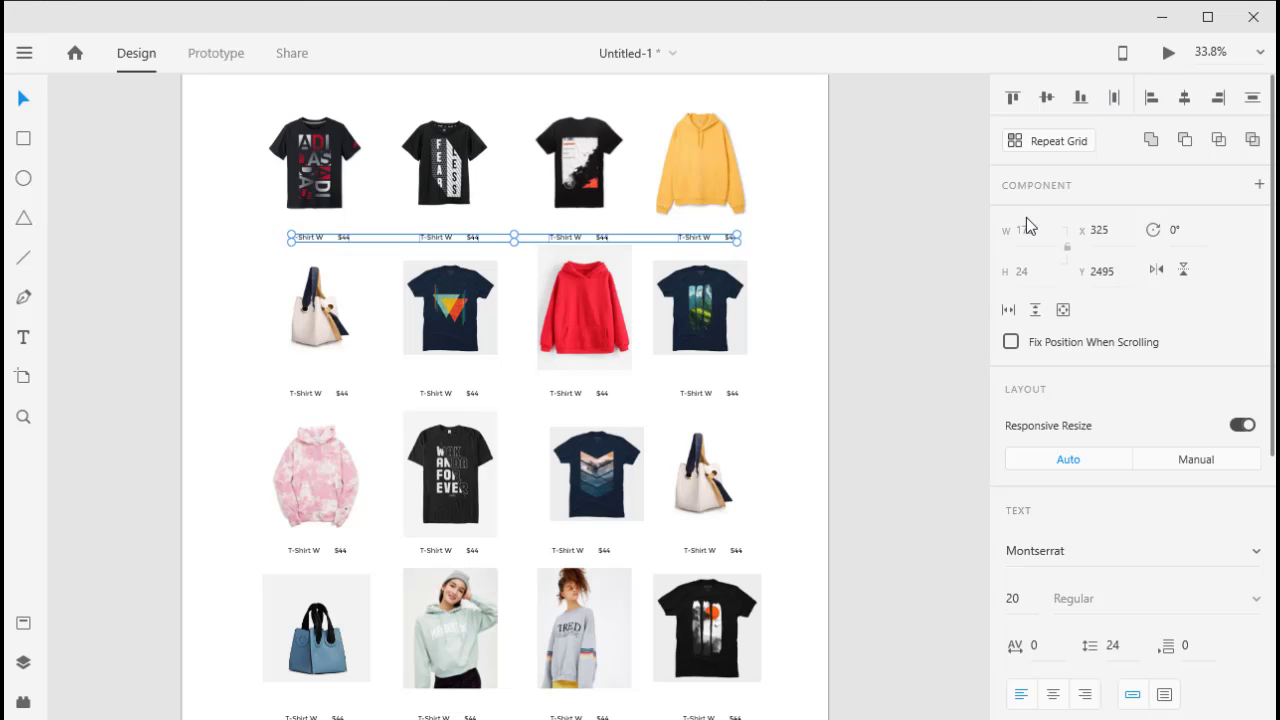
left_click(903, 290)
scroll(903, 290, "up", 1)
Distribute the products horizontally in each of the four image rows.
left_click(735, 200)
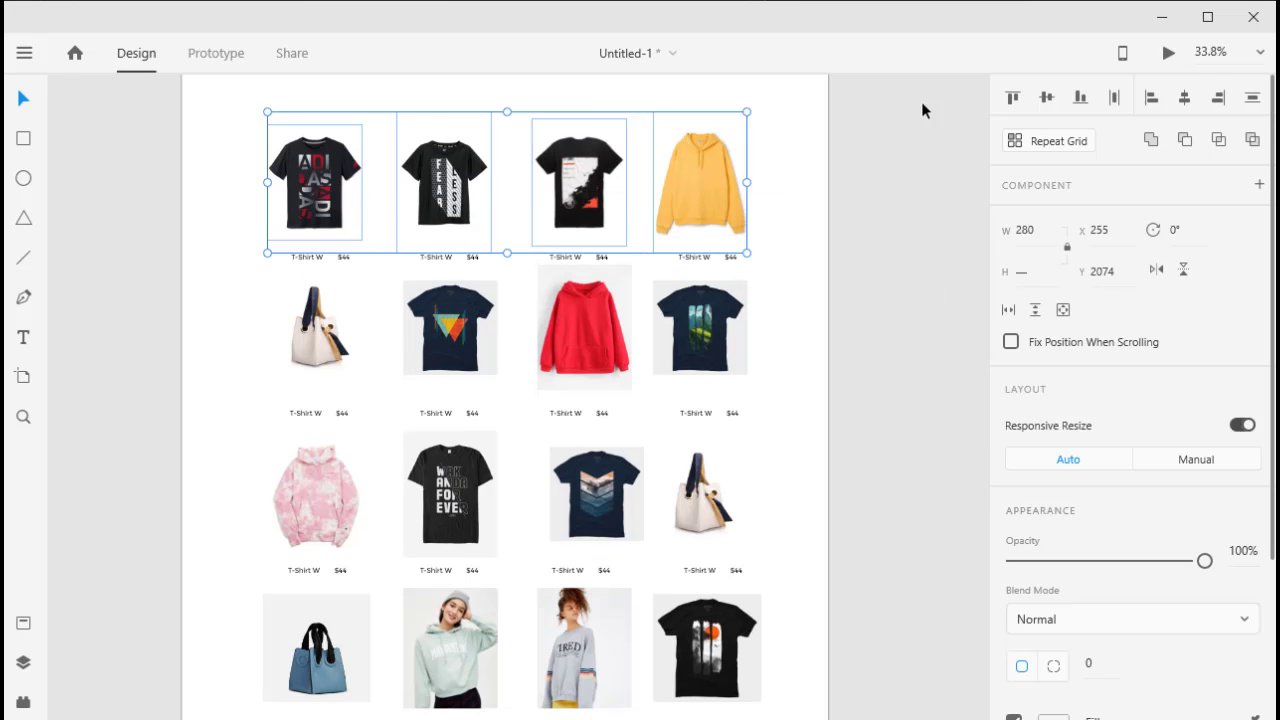
left_click(1114, 98)
left_click(735, 335)
left_click(1114, 98)
scroll(853, 323, "down", 2)
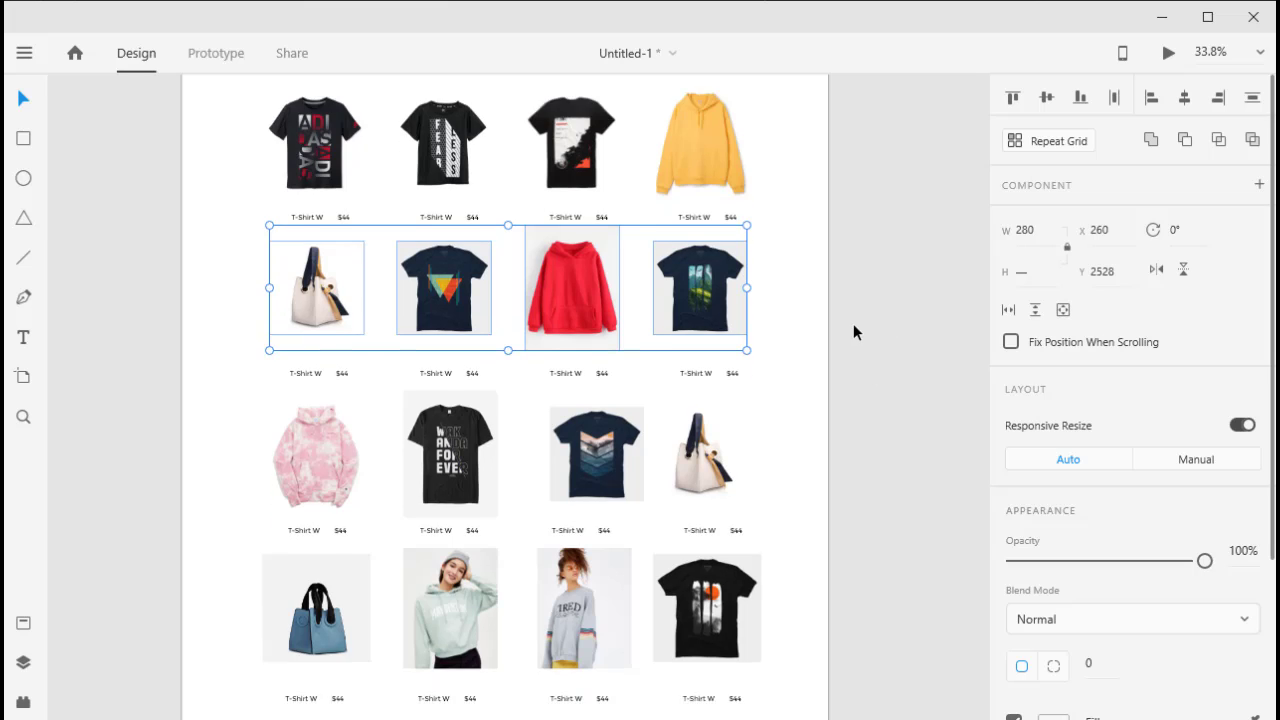
scroll(853, 323, "down", 2)
left_click(770, 420)
left_click(1114, 97)
left_click(781, 596)
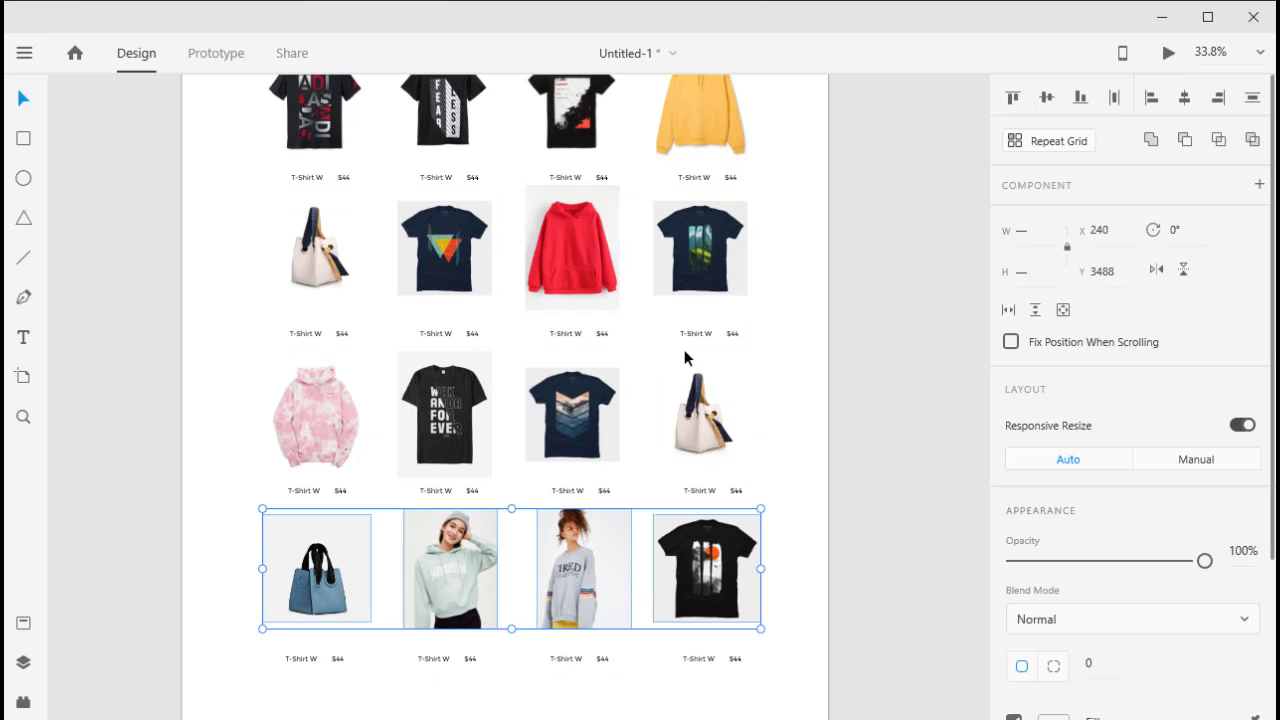
left_click(1114, 97)
left_click(932, 392)
scroll(900, 412, "up", 5)
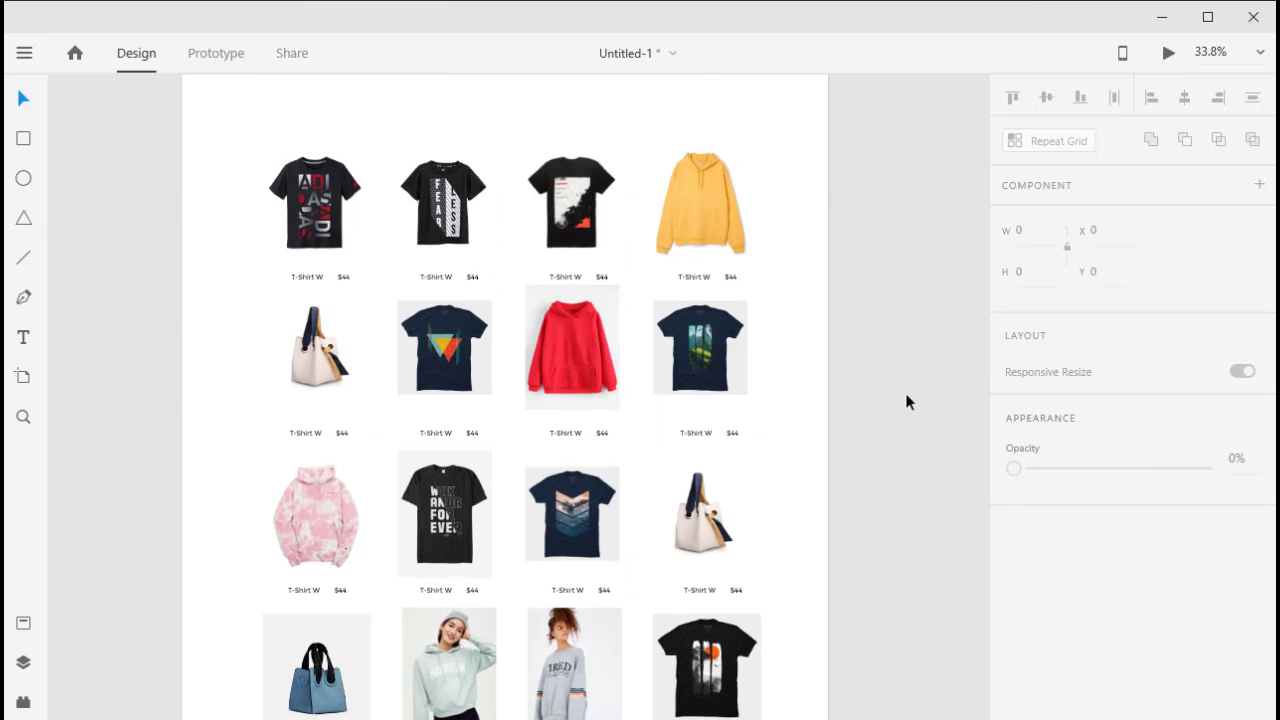
Move the New Winter Collection title just below the row of three sweaters.
key("ctrl+0")
left_click(721, 262)
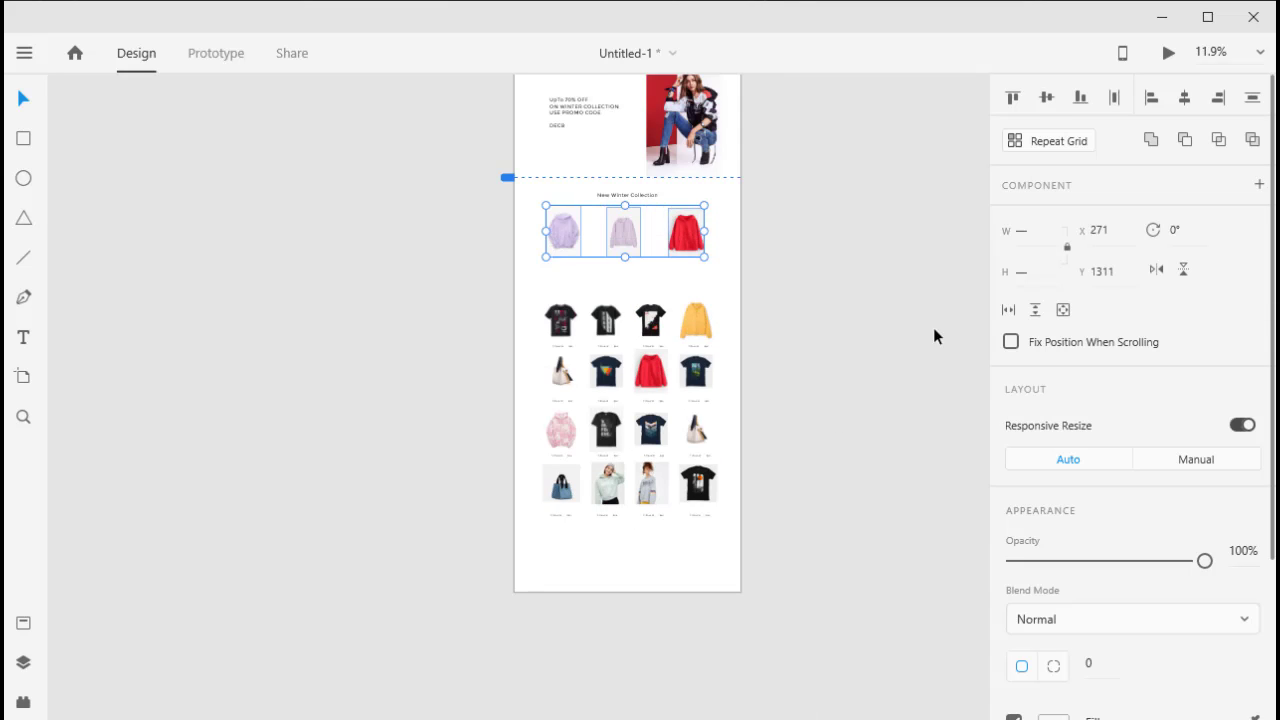
left_click_drag(638, 190, 643, 317)
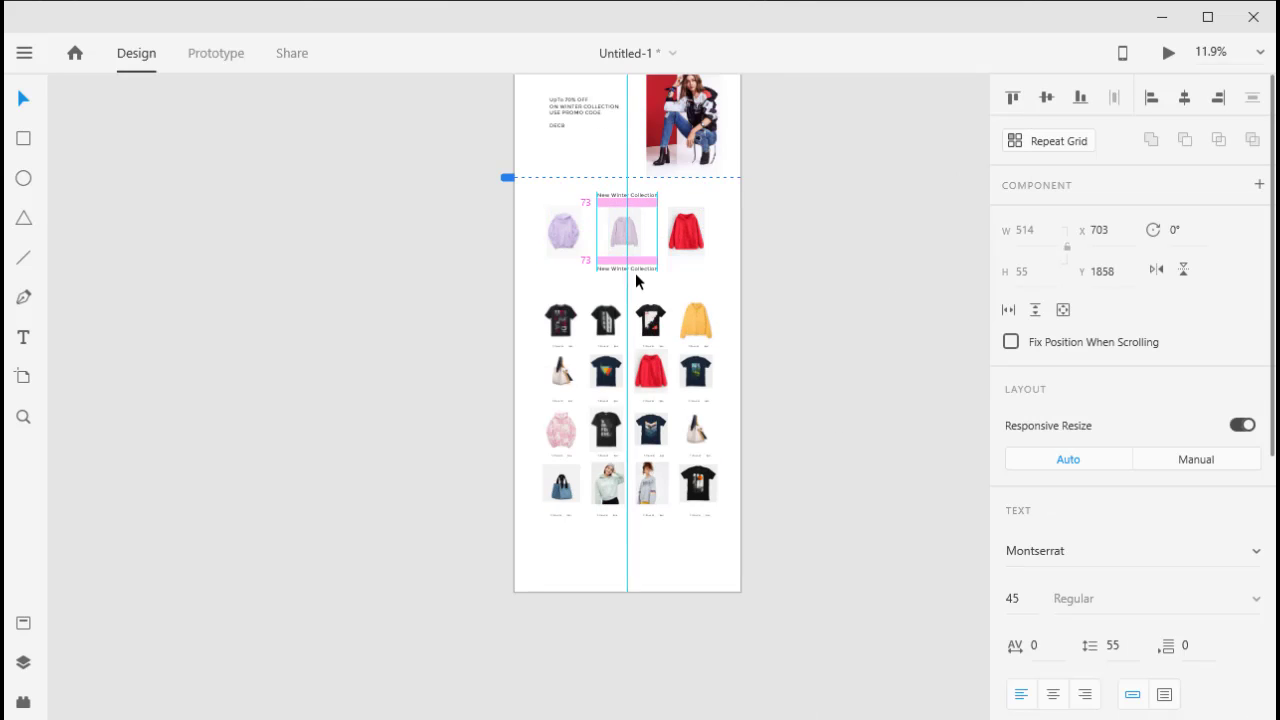
left_click(1047, 99)
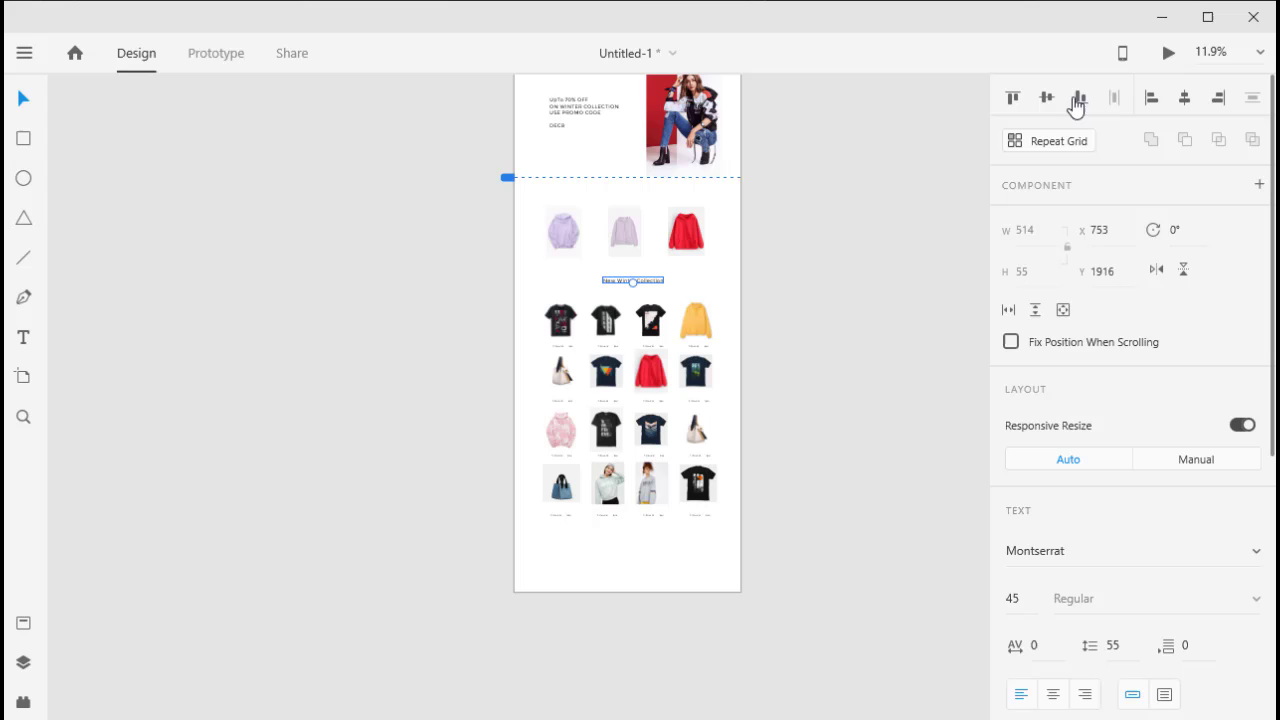
left_click(917, 331)
scroll(646, 620, "up", 1)
scroll(675, 533, "up", 3)
scroll(631, 500, "up", 2)
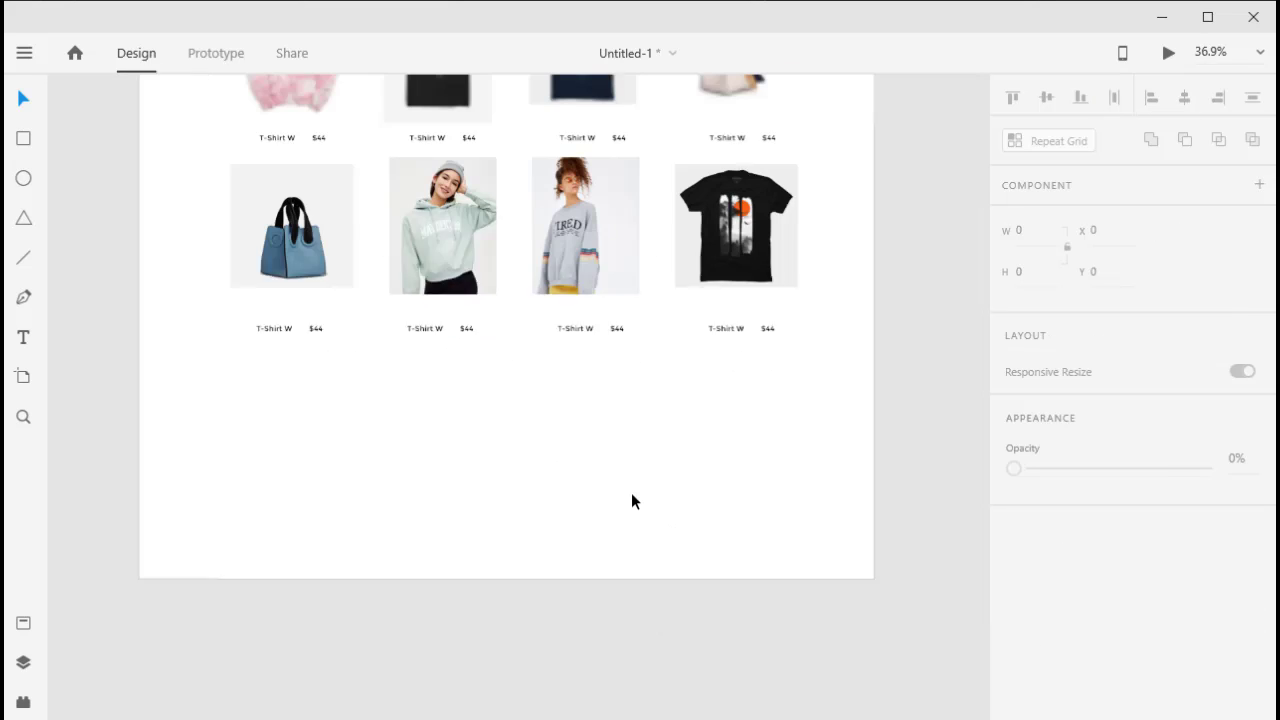
scroll(631, 500, "down", 1)
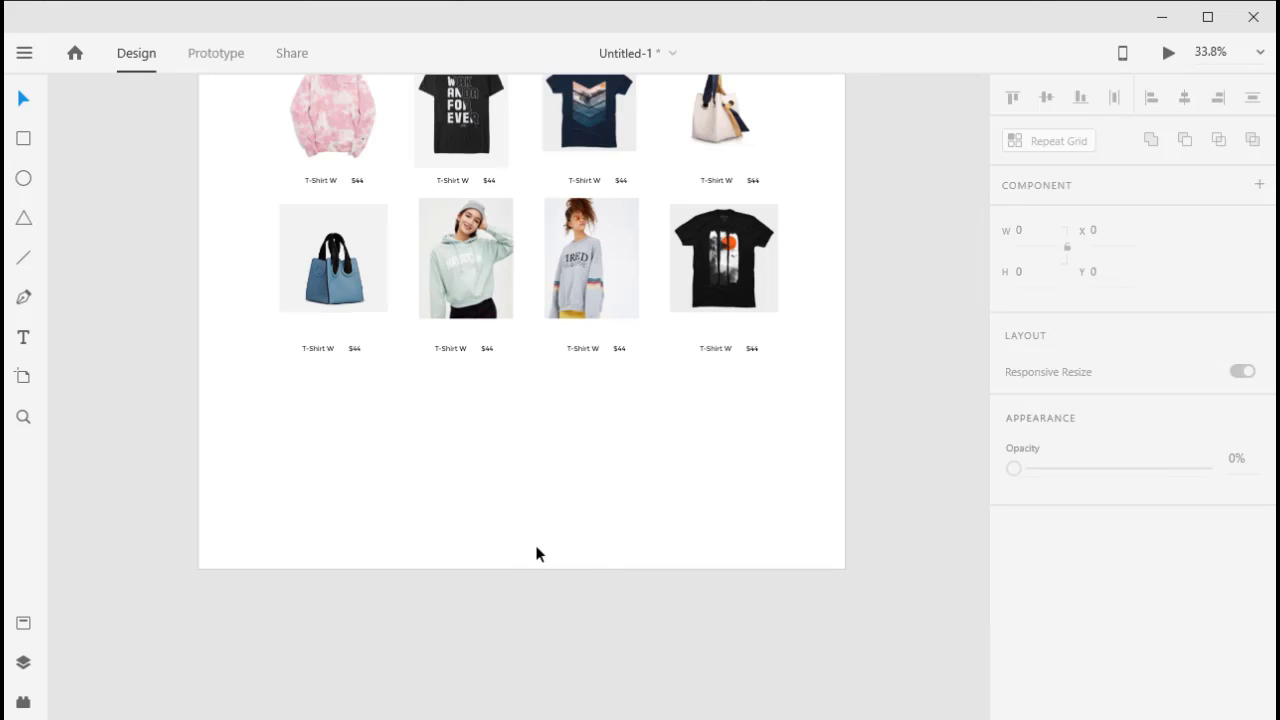
scroll(557, 417, "up", 3)
left_click(25, 336)
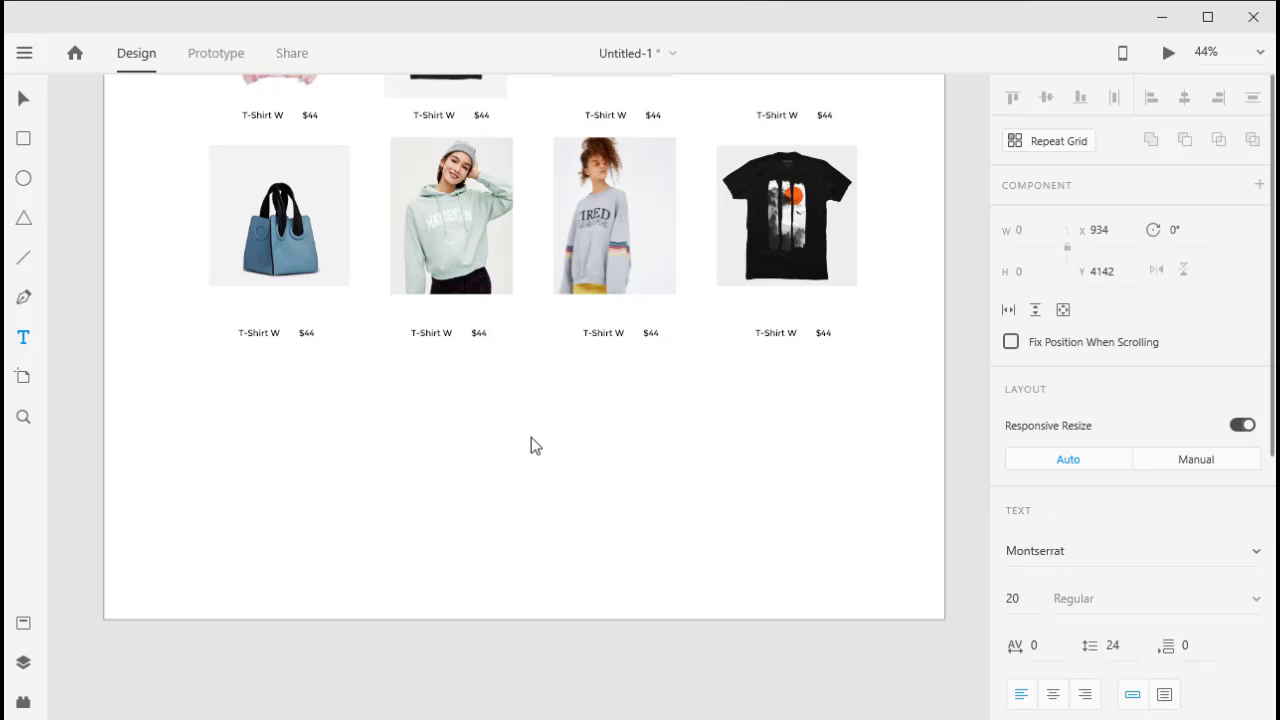
Copy a product label below the grid as a centred 'Subscribe For Newsletter' heading at size 45.
left_click(448, 333)
left_click_drag(476, 335, 572, 406)
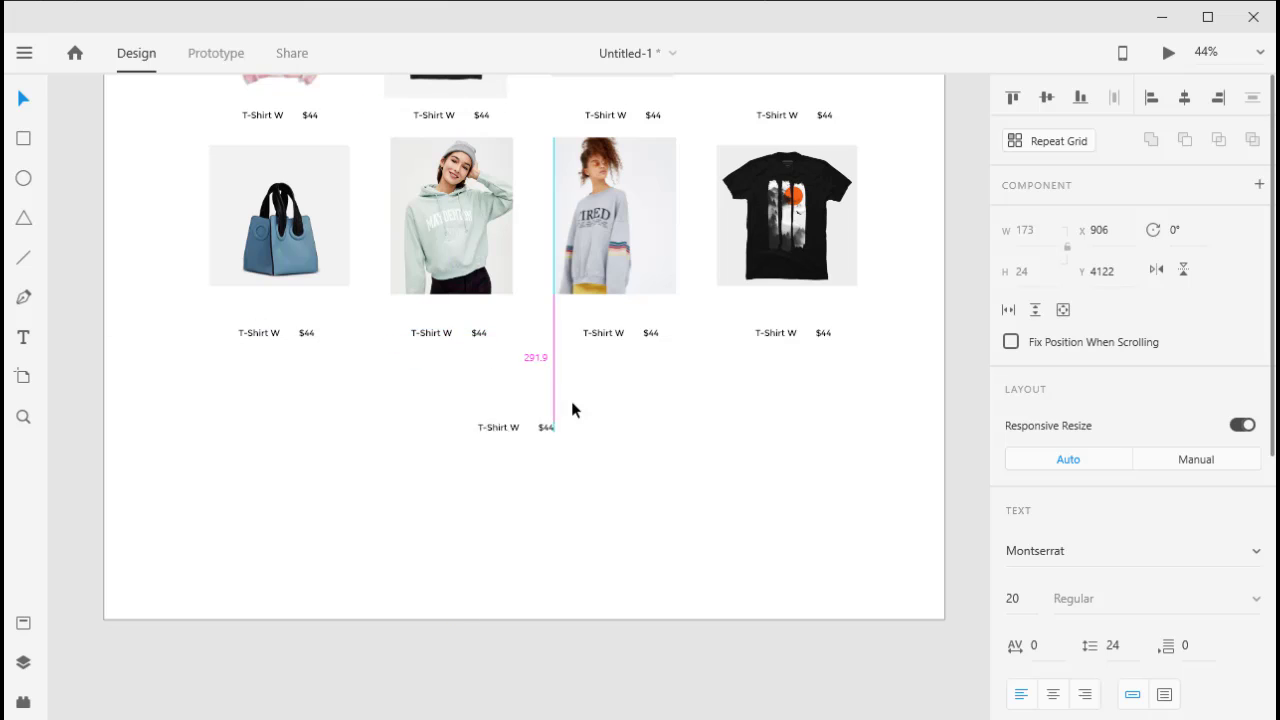
type("For")
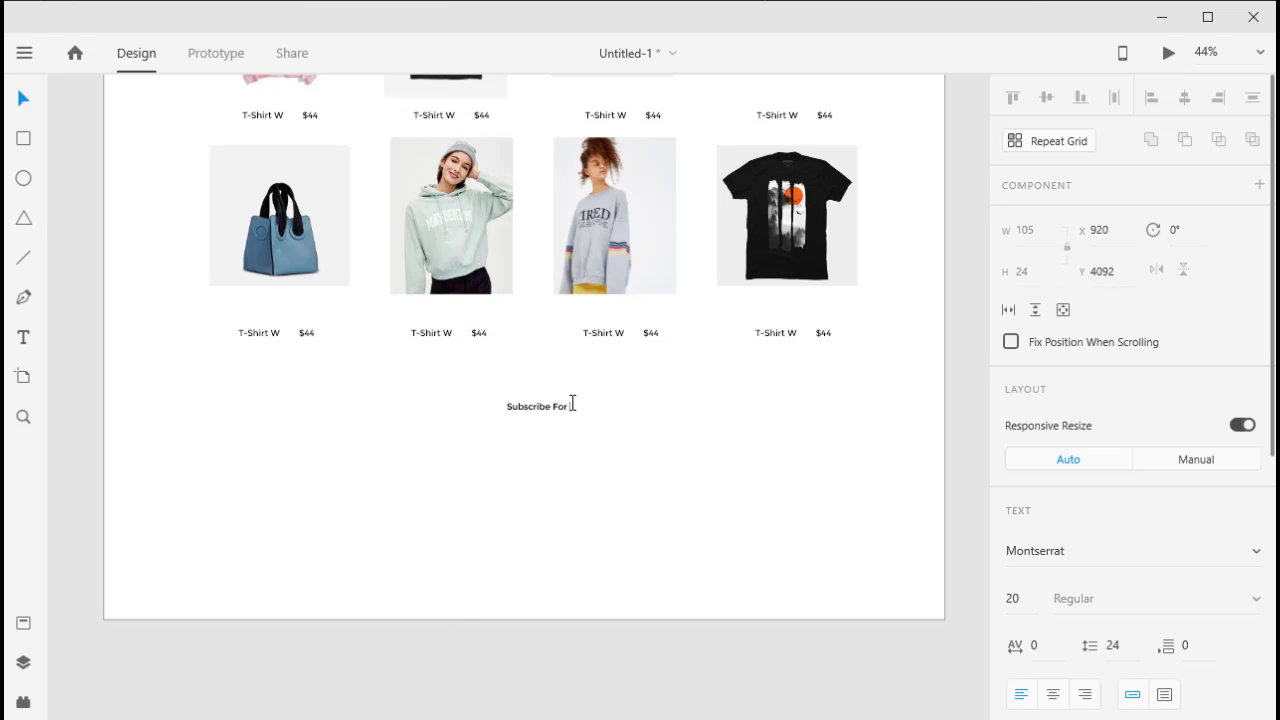
type(" Newsletter")
key("Escape")
key("Return")
left_click(1184, 97)
key("Escape")
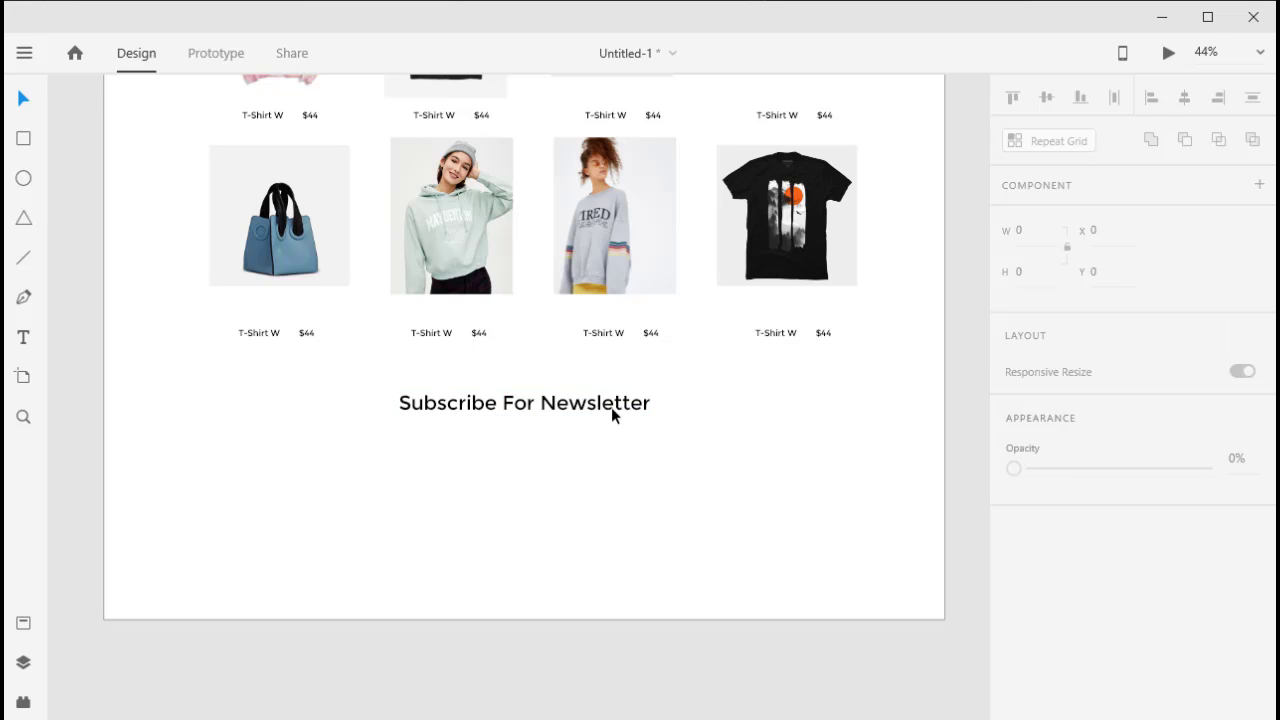
Draw a wide, horizontally centred input box with a small rectangle at its right end.
left_click_drag(317, 463, 752, 495)
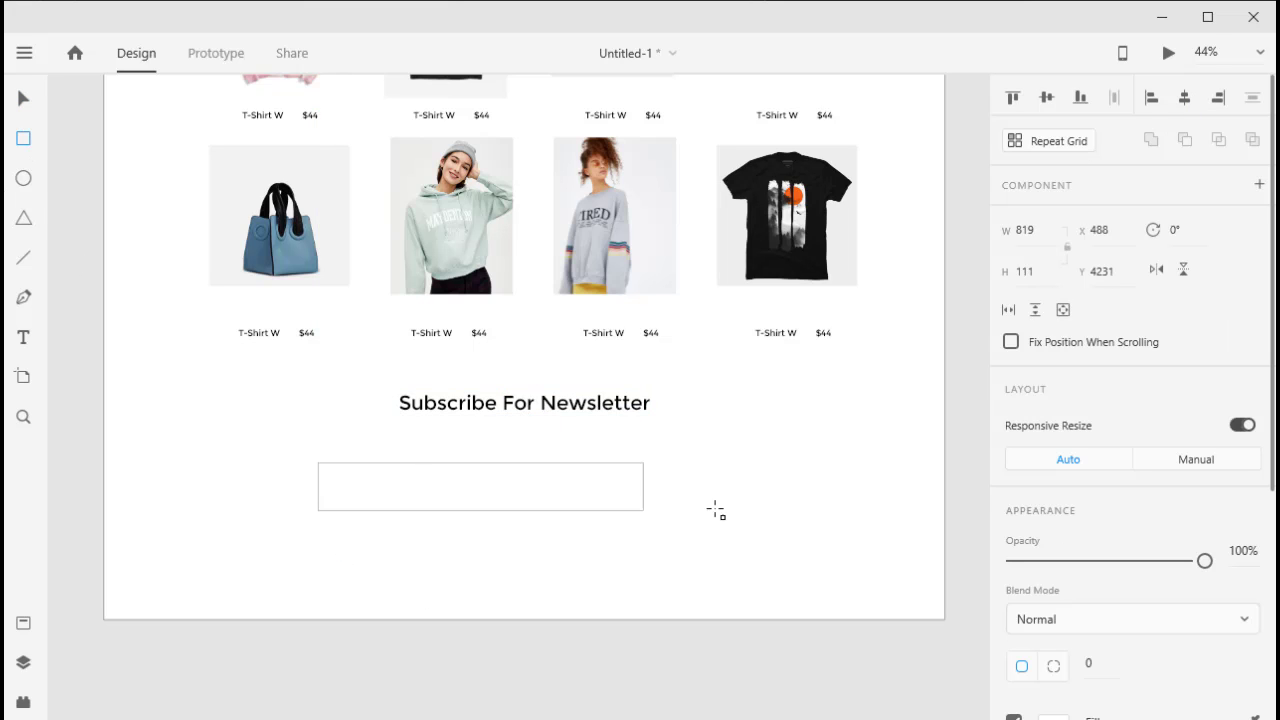
left_click(1185, 99)
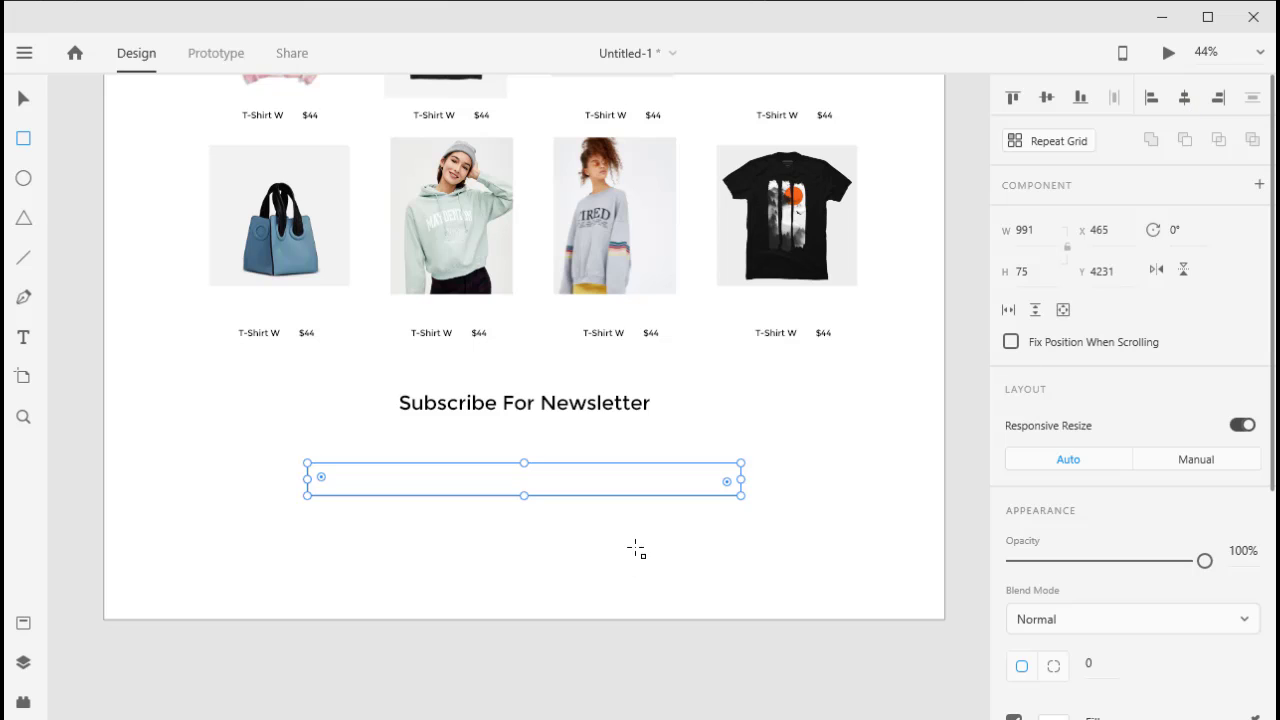
left_click_drag(638, 463, 741, 495)
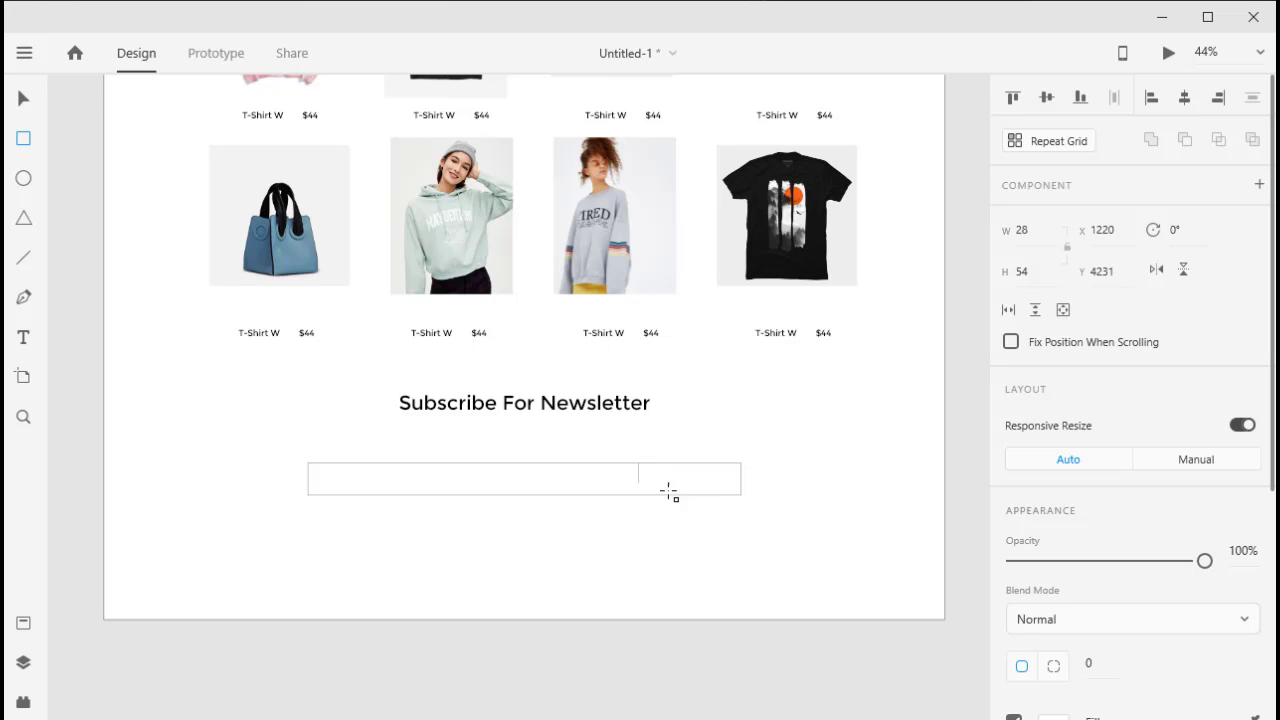
scroll(1109, 600, "down", 4)
Give the small button rectangle a red fill and no border.
left_click(1054, 575)
left_click(904, 440)
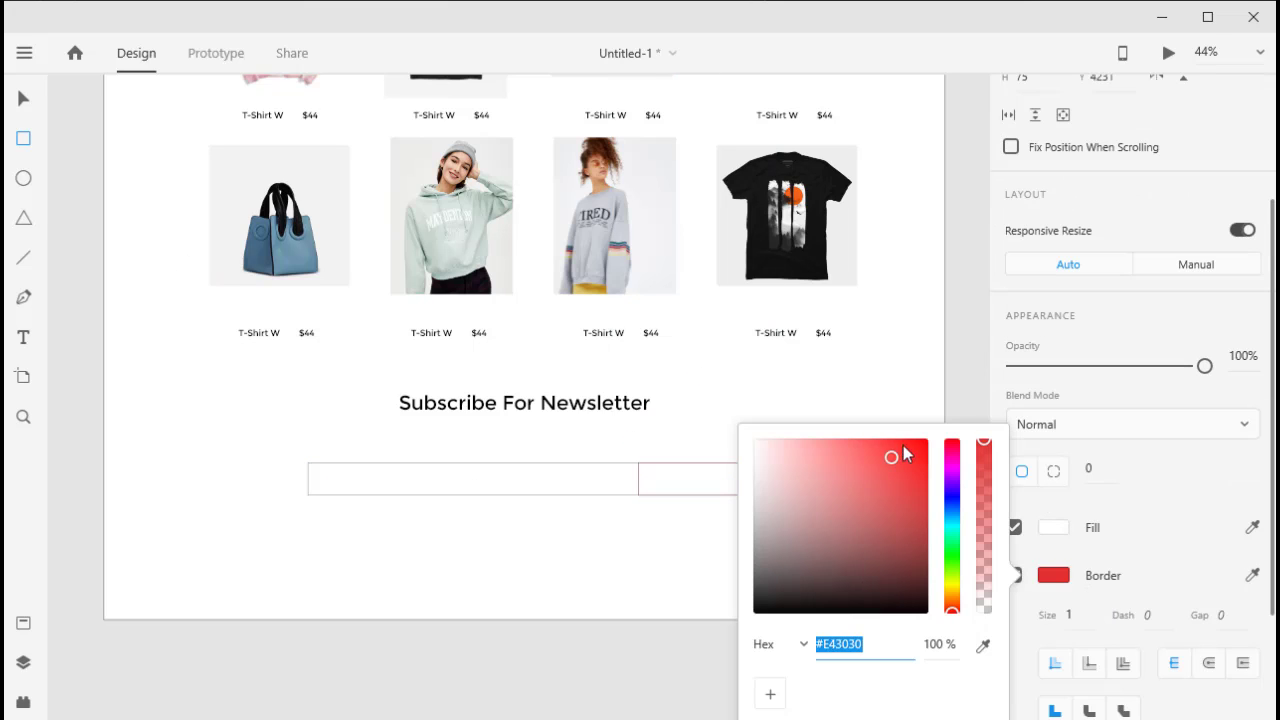
left_click(1014, 575)
left_click(1054, 527)
left_click(906, 407)
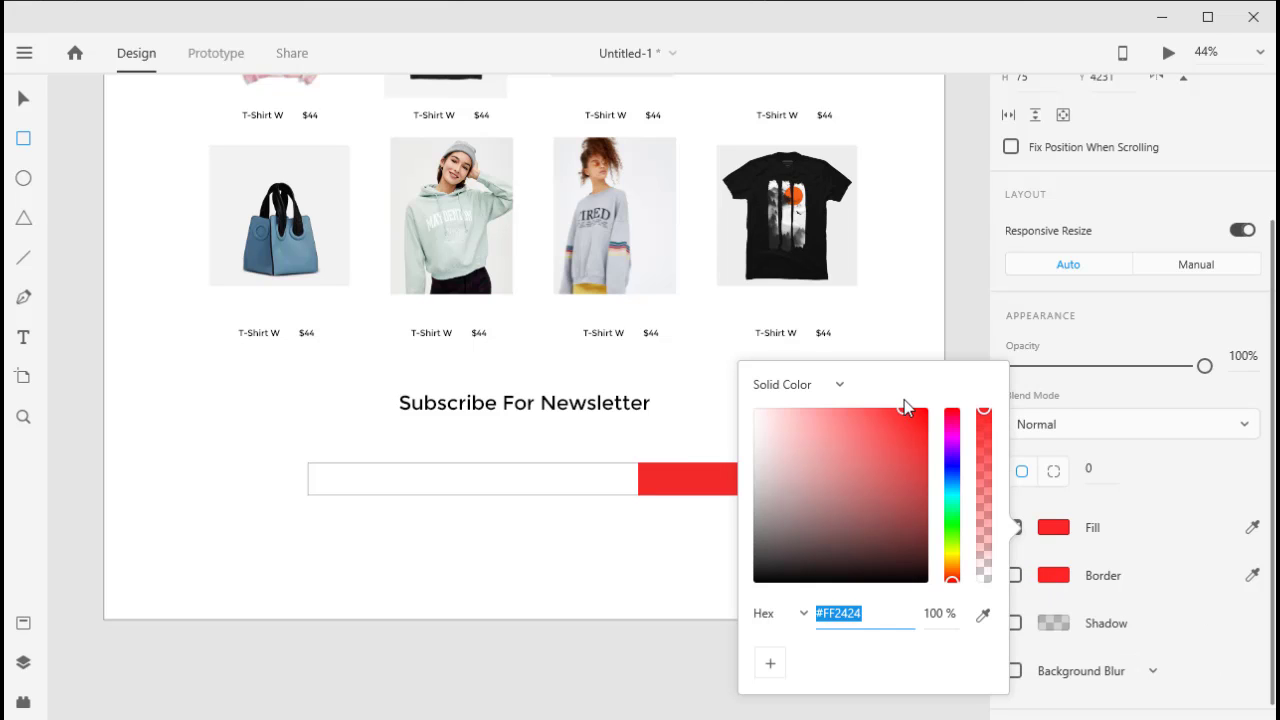
left_click(714, 603)
Duplicate the Subscribe For Newsletter heading below the input box.
key("v")
left_click(444, 539)
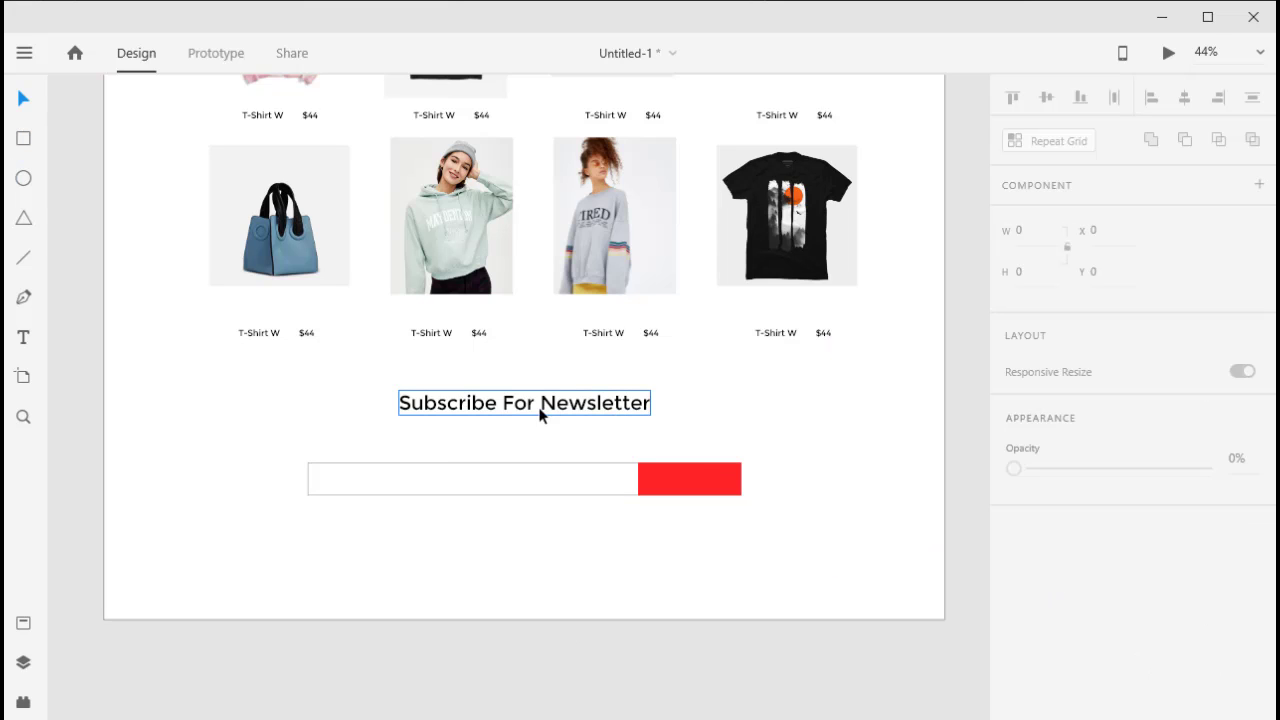
left_click_drag(540, 411, 513, 540)
Turn the copy into 'Enter E-mail here' placeholder text at size 25 inside the input box.
double_click(513, 540)
type("Ente")
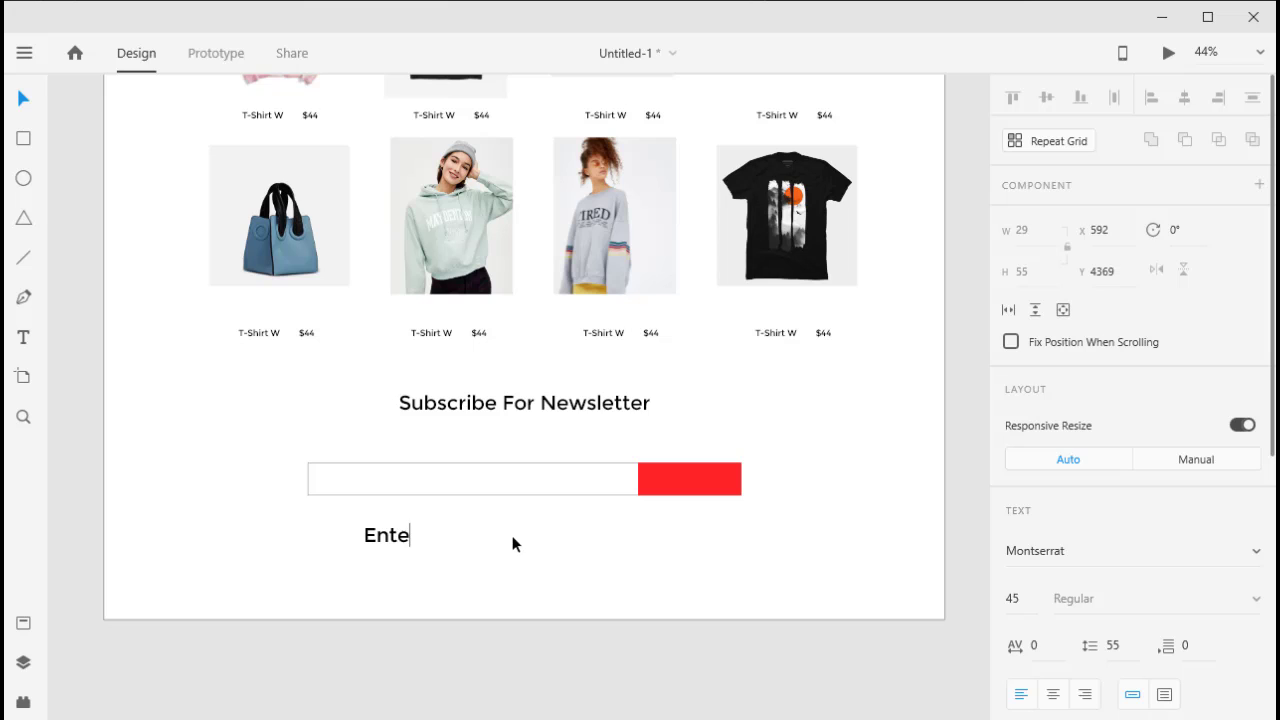
type("r E-mail here")
key("Escape")
right_click(503, 545)
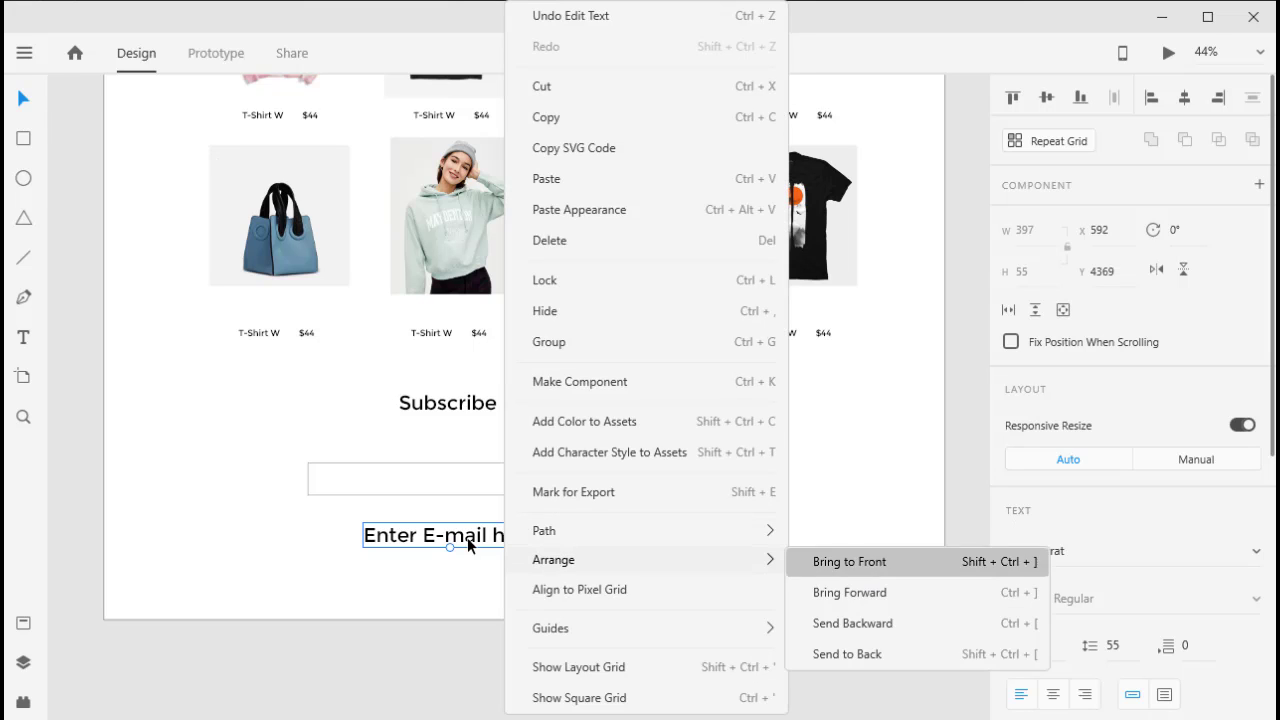
left_click_drag(503, 545, 468, 489)
type("0")
key("Return")
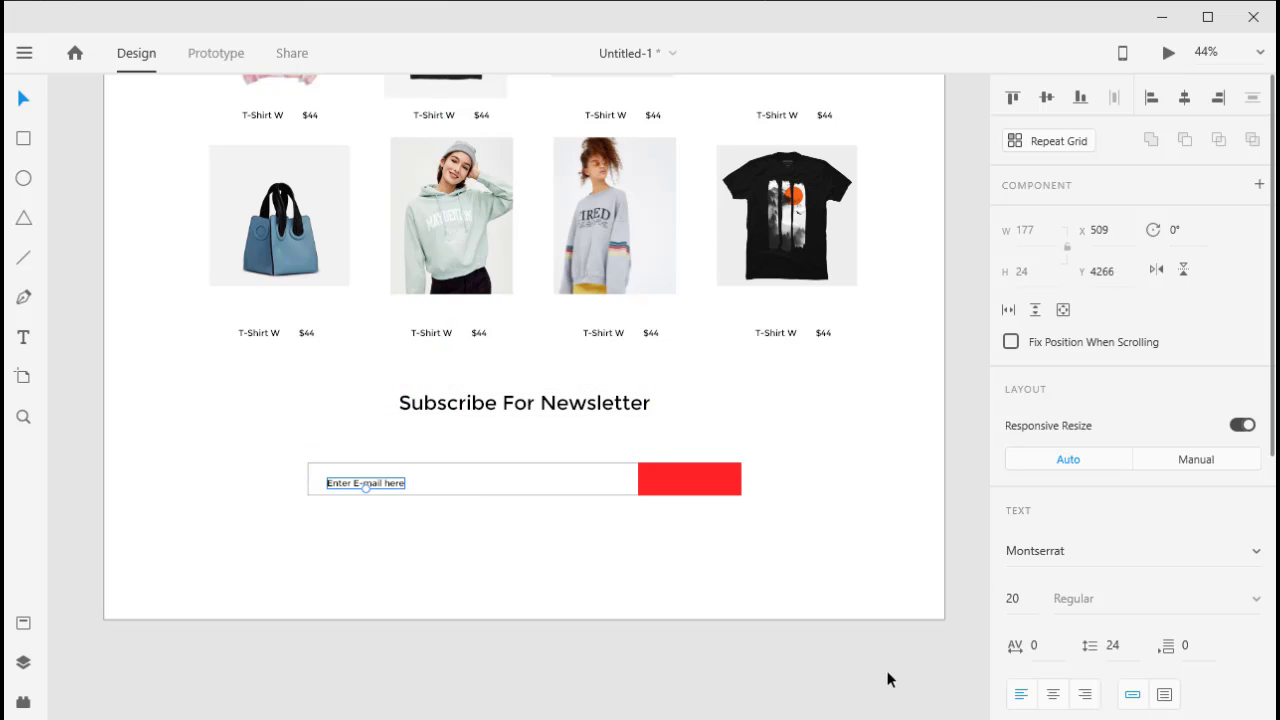
type("5")
key("Return")
left_click_drag(402, 491, 395, 476)
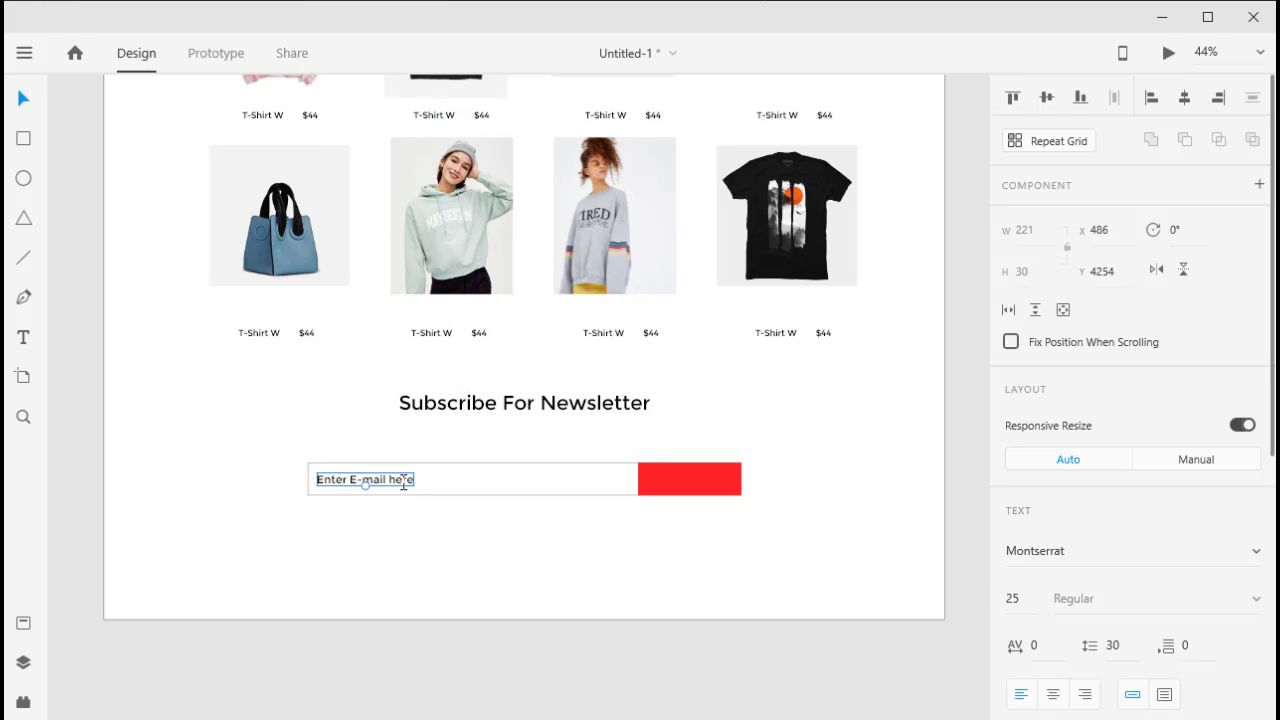
double_click(390, 479)
key("ctrl+a")
Select the email input group and adjust the input box's border settings.
scroll(1194, 560, "down", 3)
mouse_move(1200, 646)
left_mouse_down()
mouse_move(1080, 648)
mouse_move(1108, 650)
left_mouse_up()
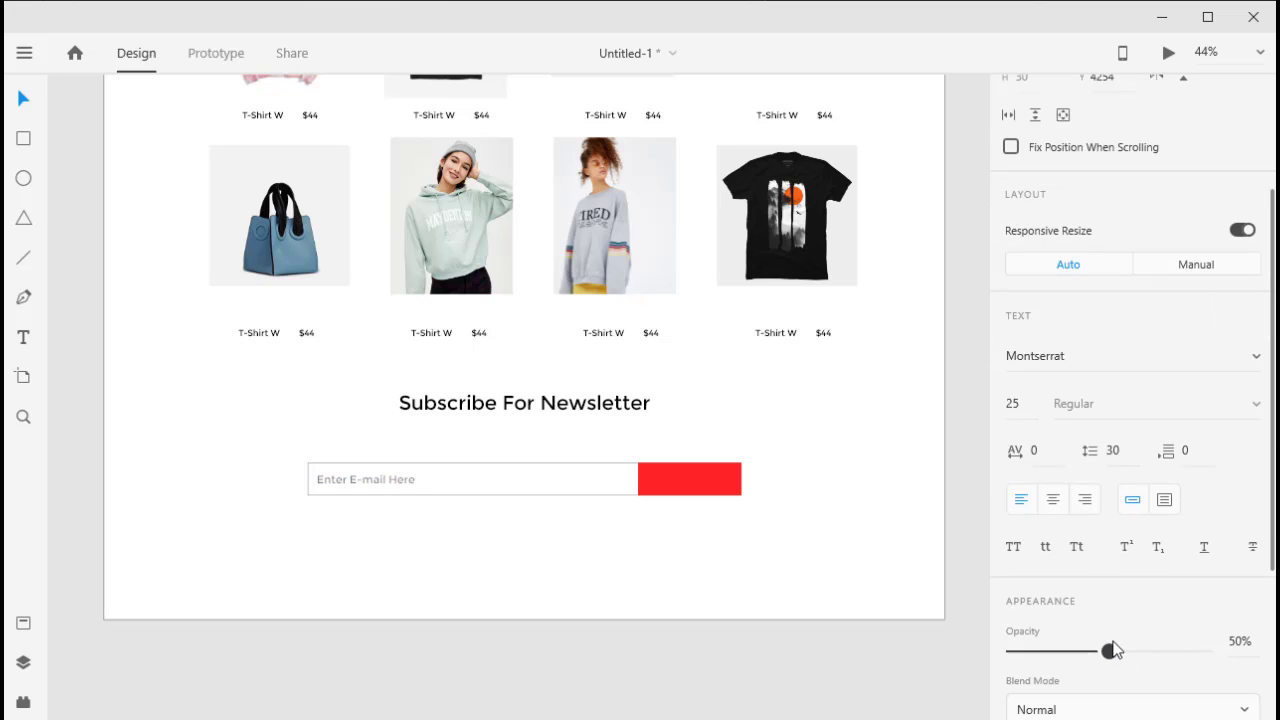
left_click(591, 492)
left_click(1050, 597)
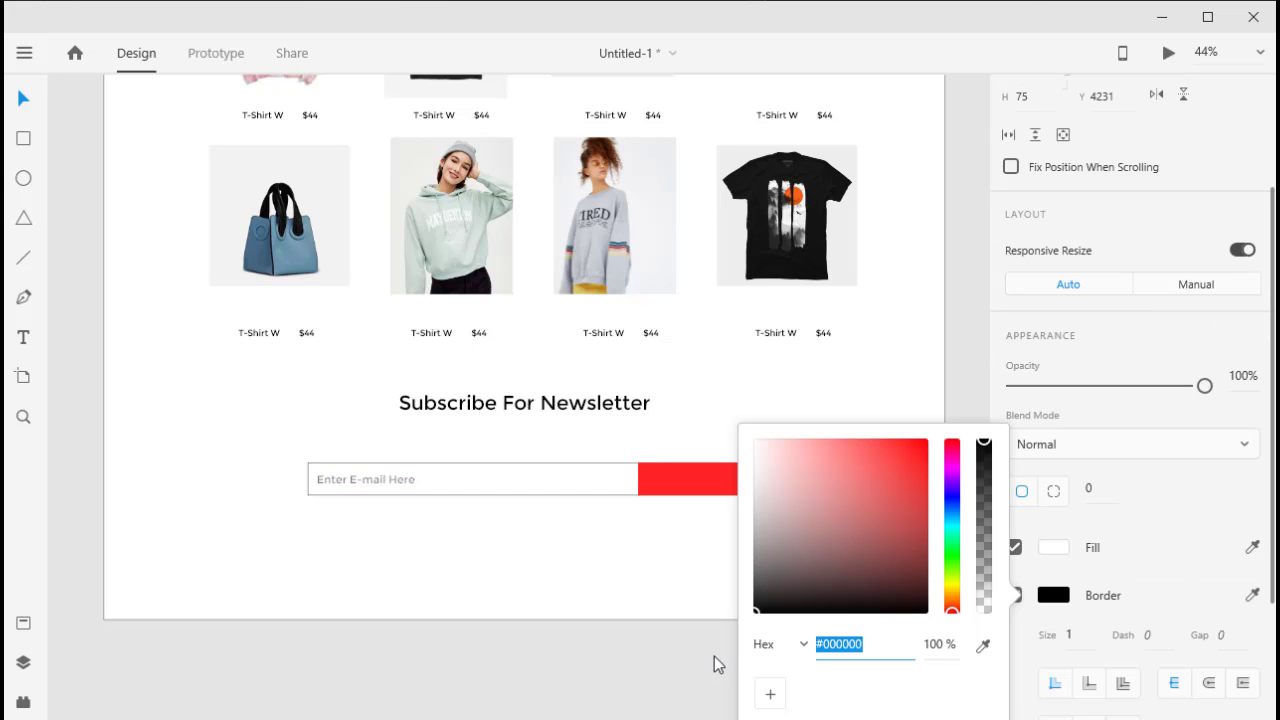
left_click(660, 635)
Duplicate the placeholder as 'Subscribe' text and move it onto the red button.
double_click(385, 476)
left_click_drag(385, 476, 665, 541)
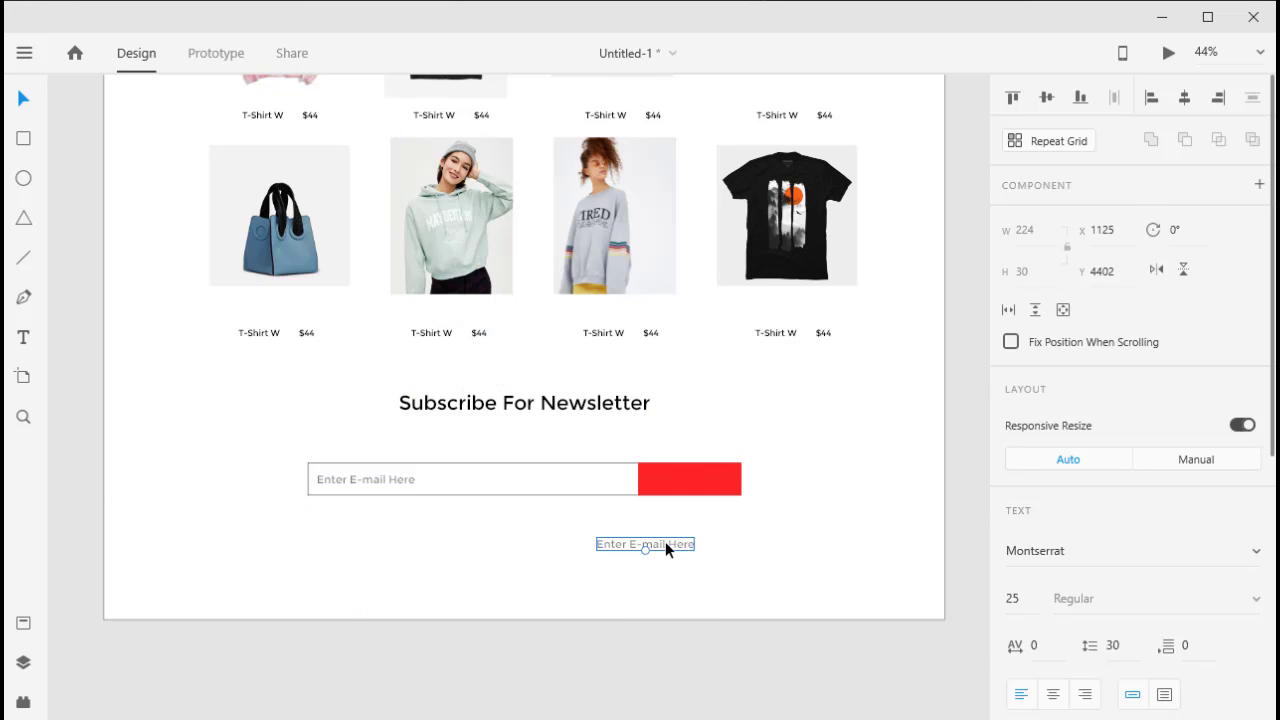
double_click(665, 541)
type("Subscribe")
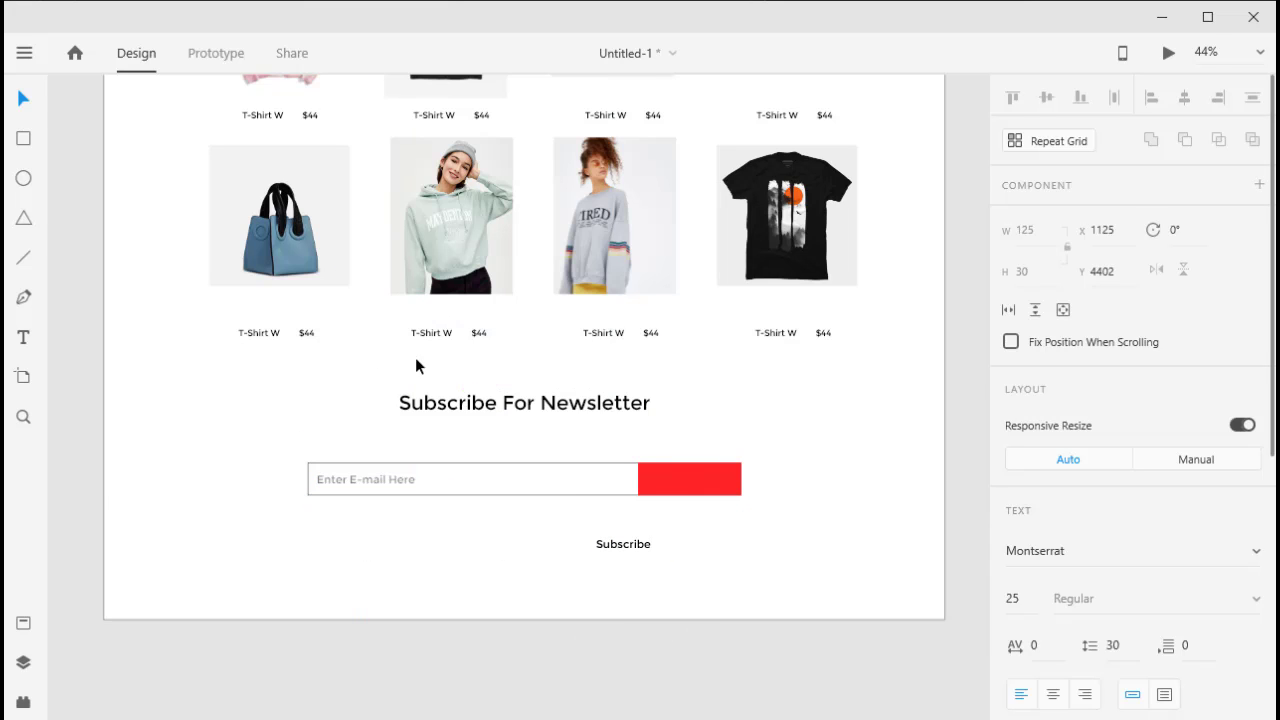
double_click(637, 543)
key("Escape")
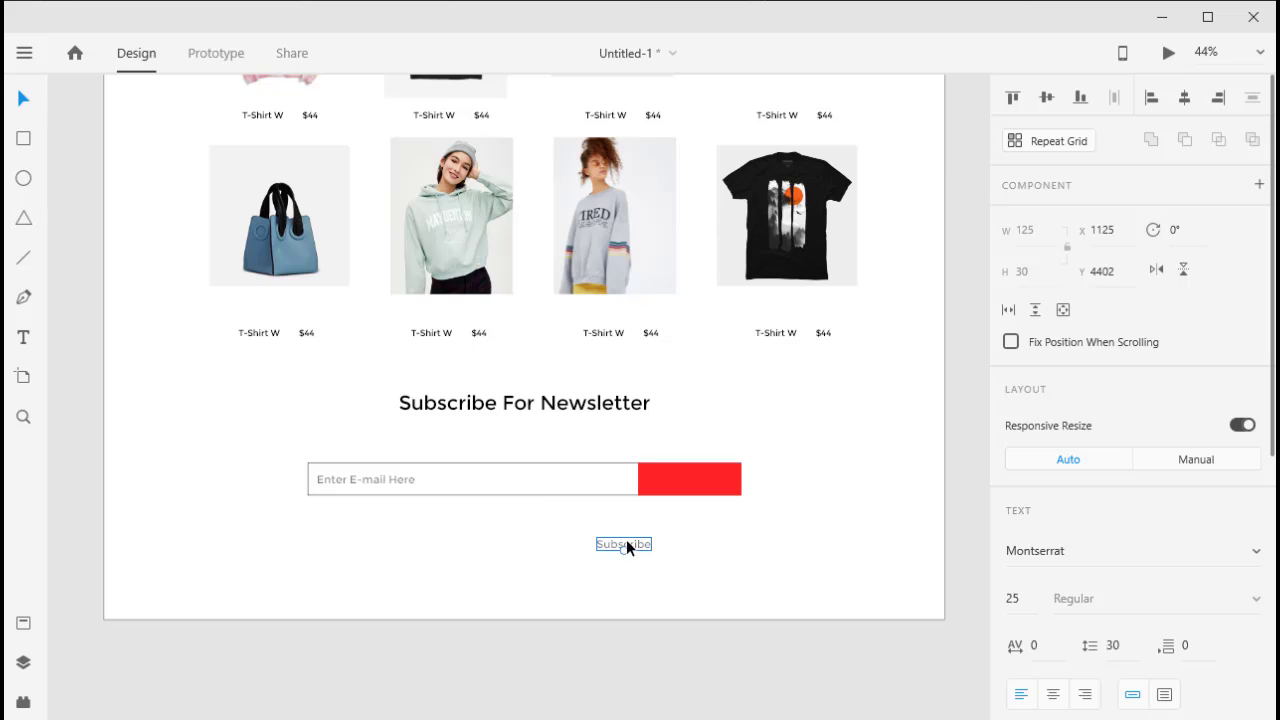
left_click_drag(626, 547, 701, 474)
Set the Subscribe text's opacity to 100%.
scroll(1130, 450, "down", 4)
left_click(1110, 457)
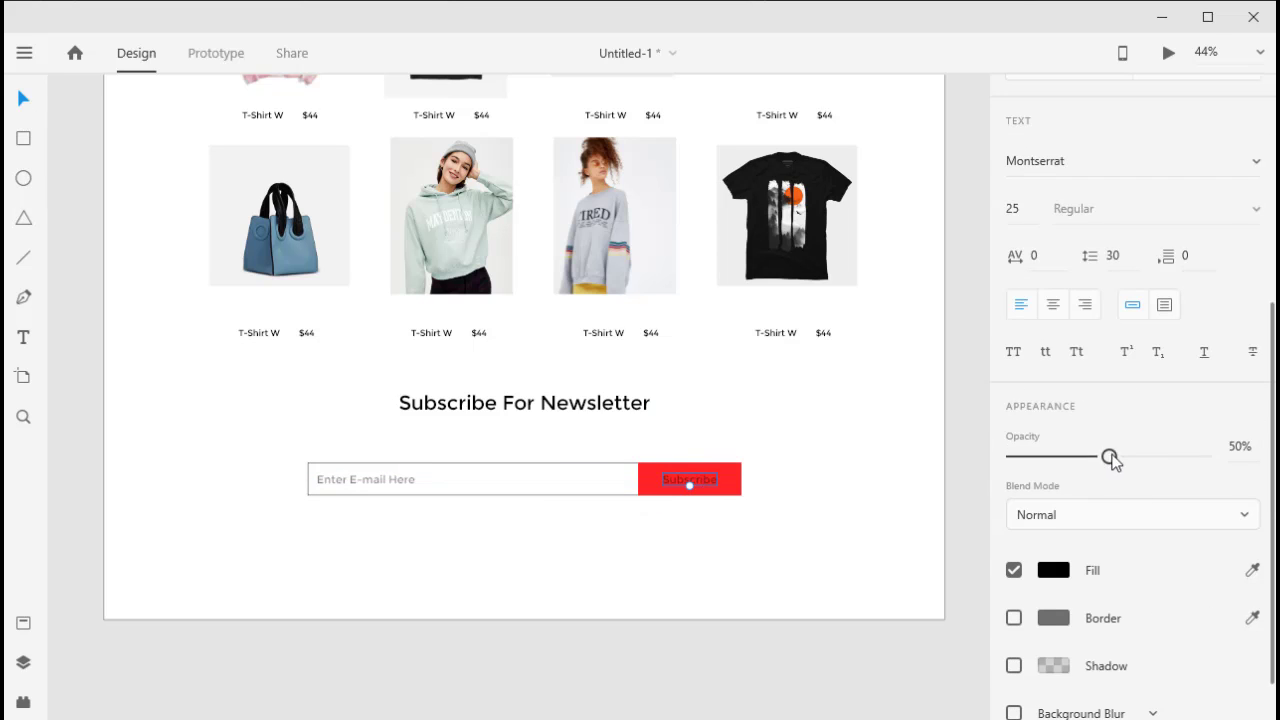
left_click_drag(1110, 457, 1206, 457)
Lighten the button's red fill to a salmon shade.
left_click(730, 482)
left_click(1053, 547)
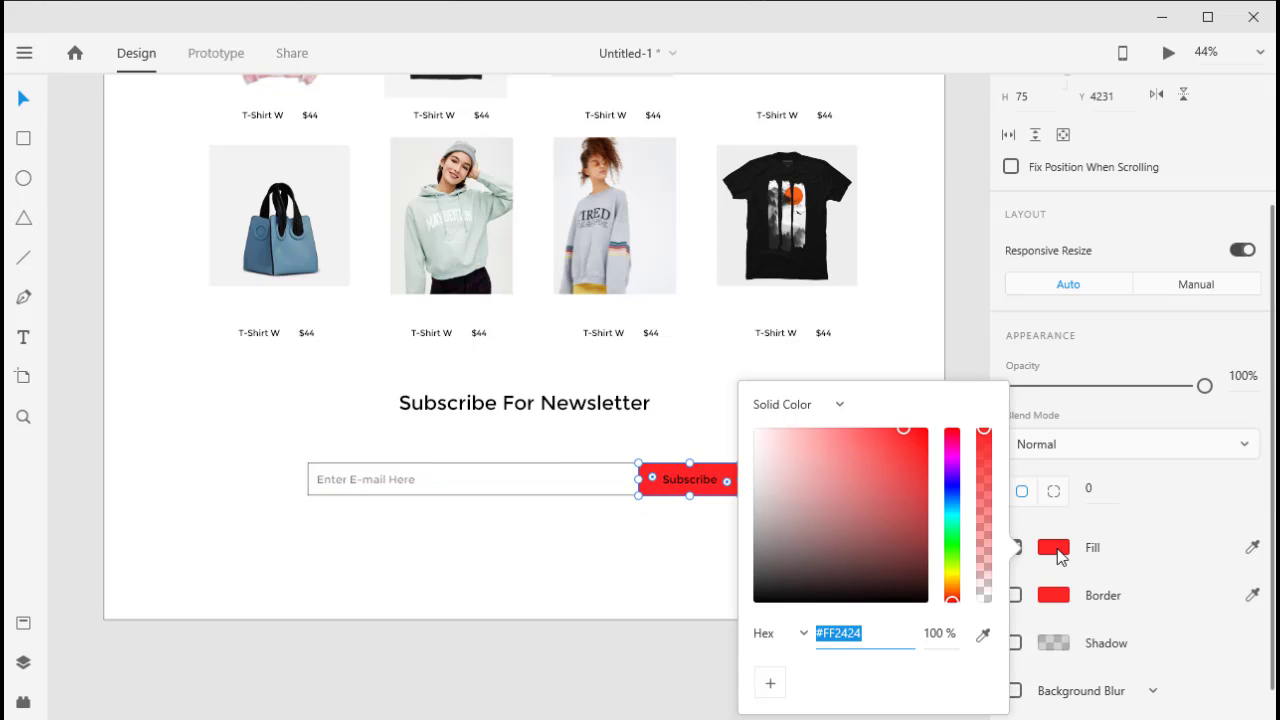
left_click_drag(913, 446, 878, 476)
left_click(858, 455)
Make the Subscribe label uppercase, then select the artboard.
left_click(690, 479)
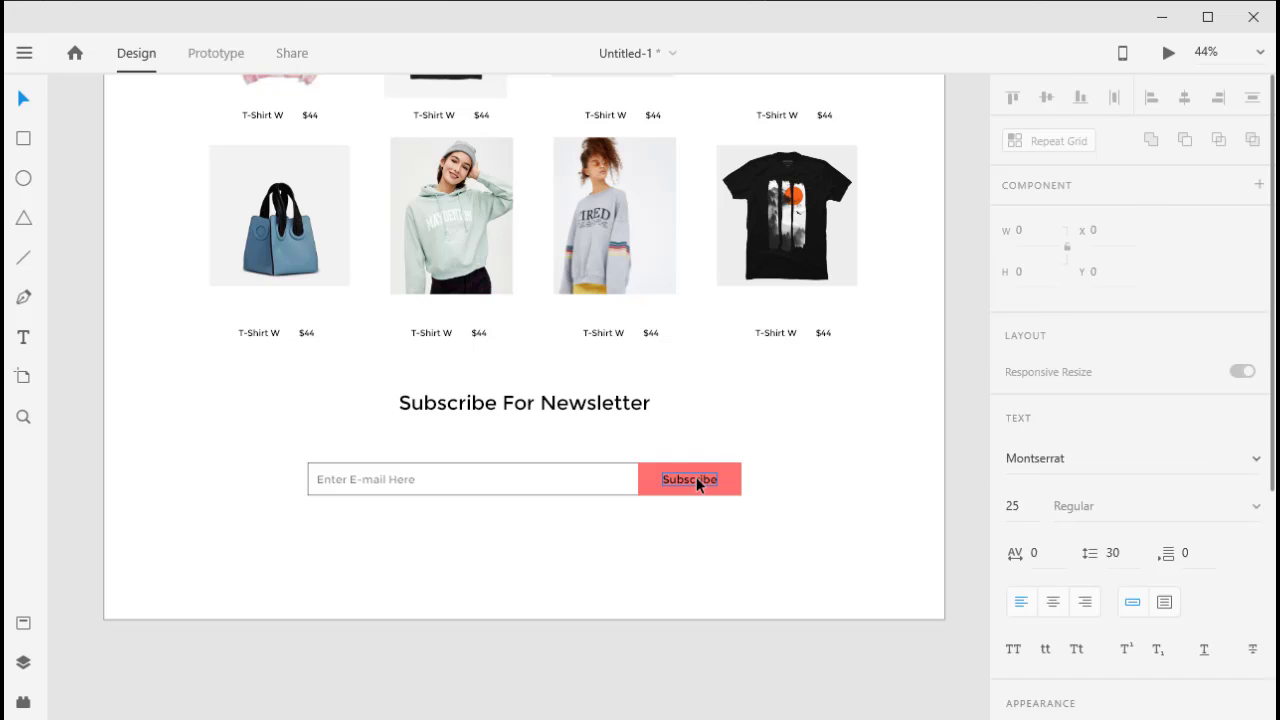
scroll(1110, 620, "down", 2)
left_click(794, 553)
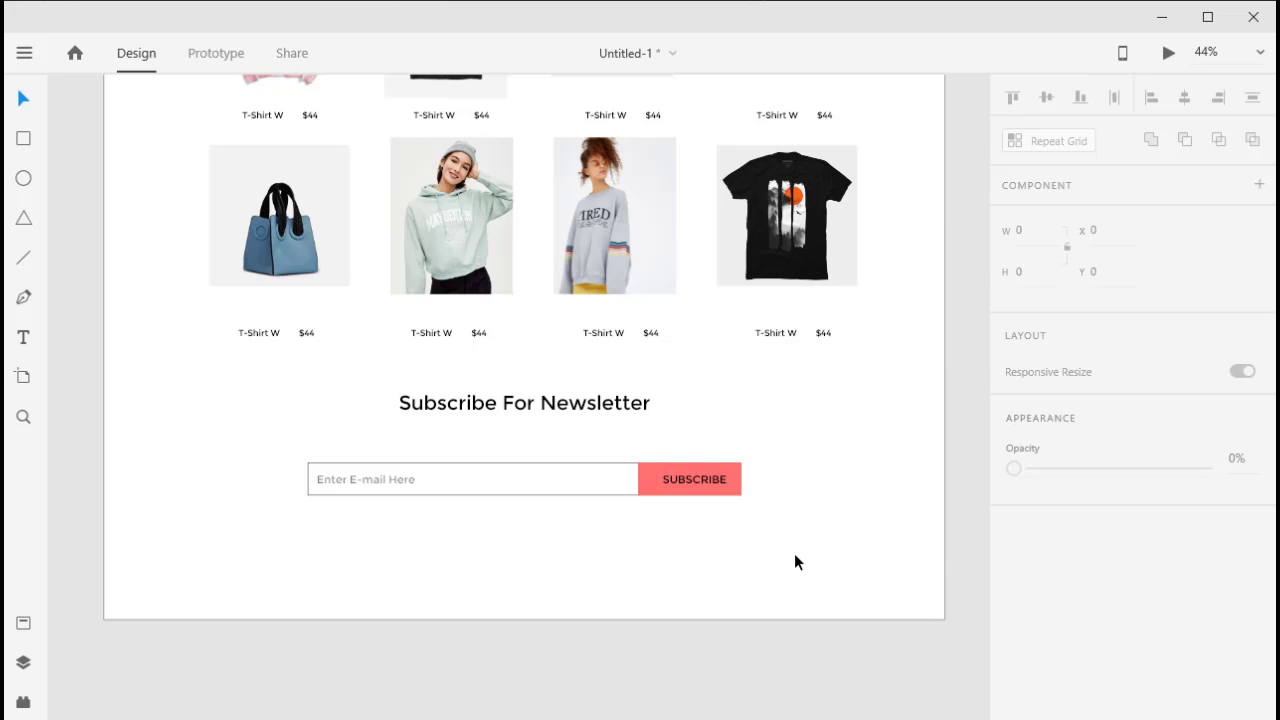
scroll(720, 546, "down", 3)
left_click(527, 320)
Lengthen the artboard and add a 'BrandB' footer heading copied from the newsletter heading.
left_click_drag(527, 320, 585, 568)
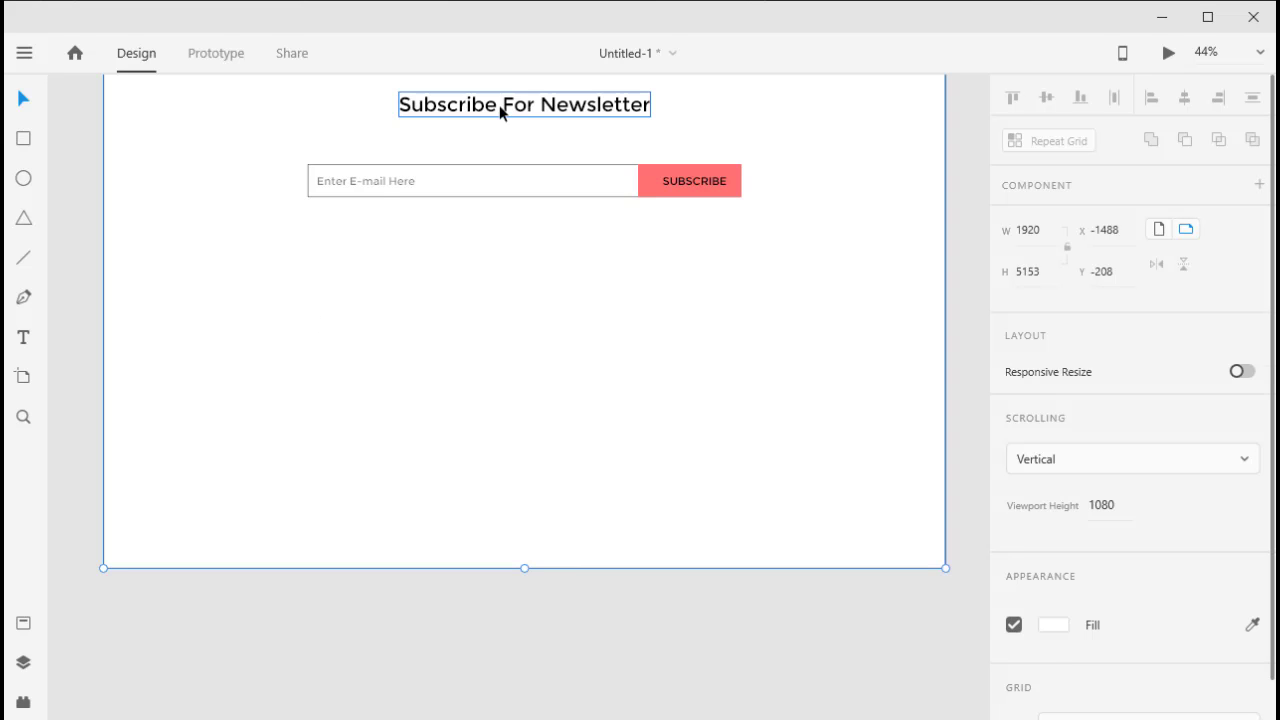
left_click_drag(500, 106, 260, 289)
double_click(256, 287)
type("B")
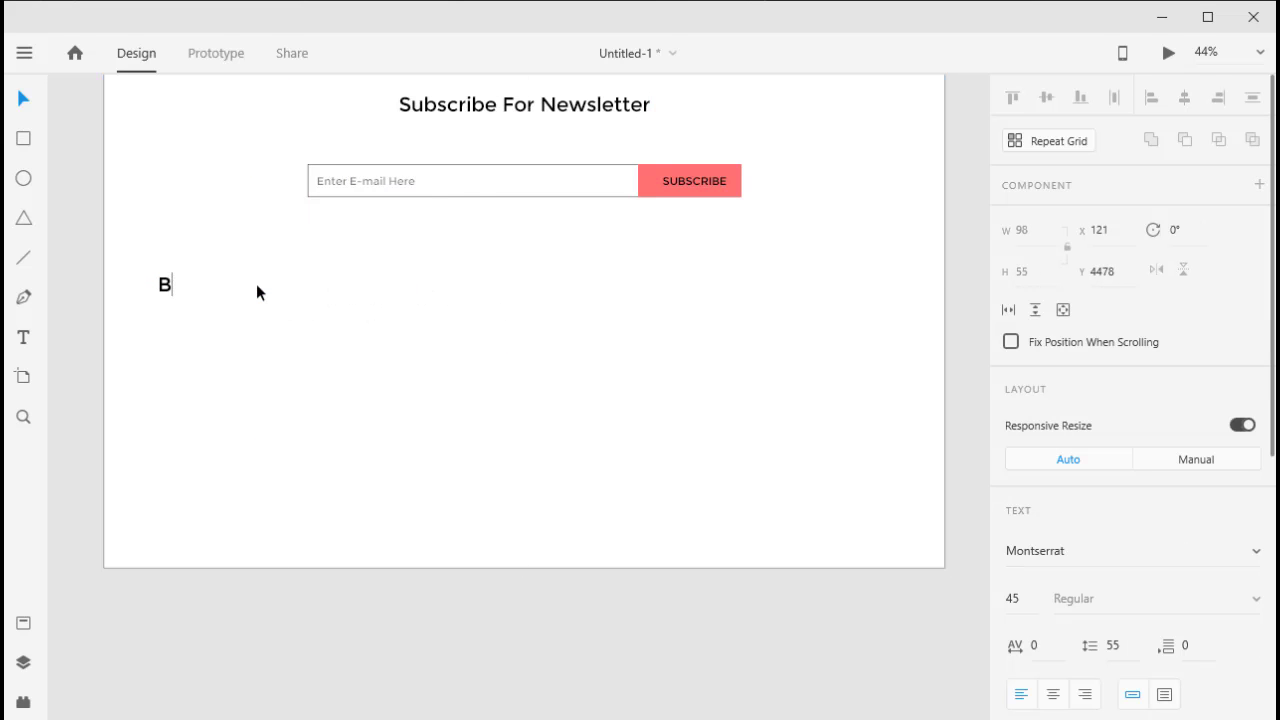
type("randB")
key("Escape")
Add a '104 Street' address block below BrandB in a smaller font size.
left_click_drag(219, 287, 219, 326)
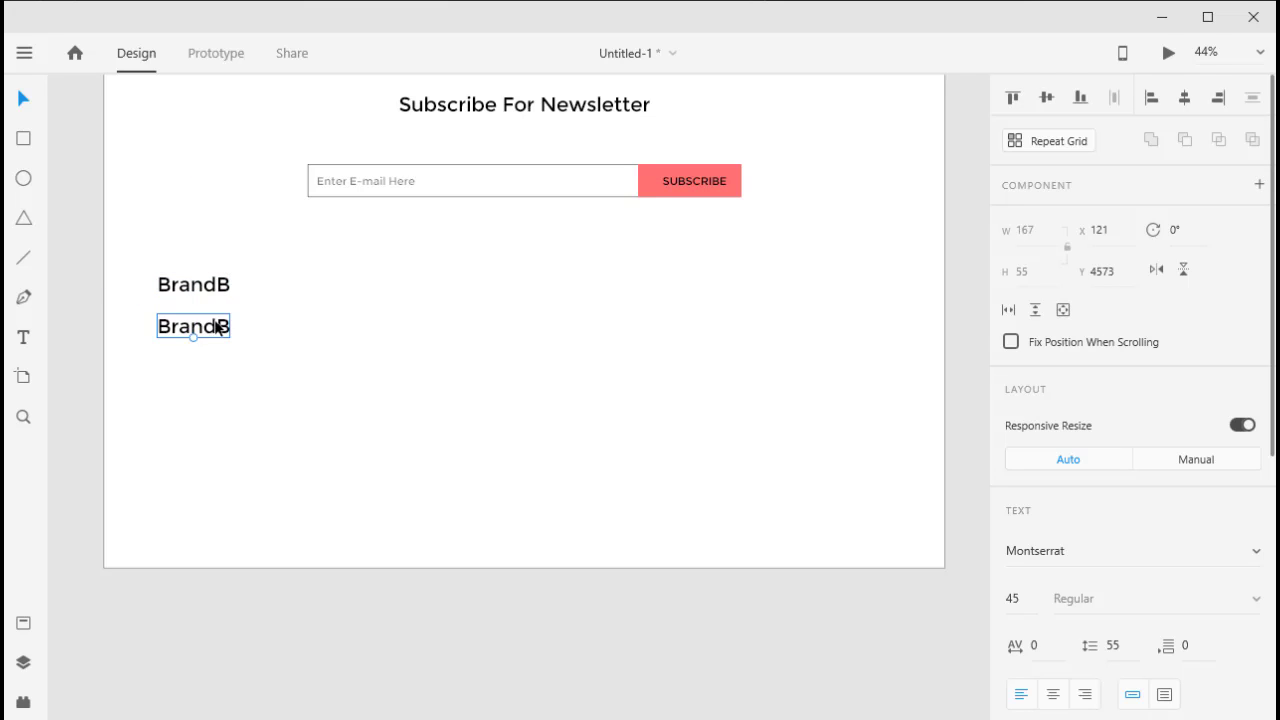
double_click(219, 326)
type("104 Street")
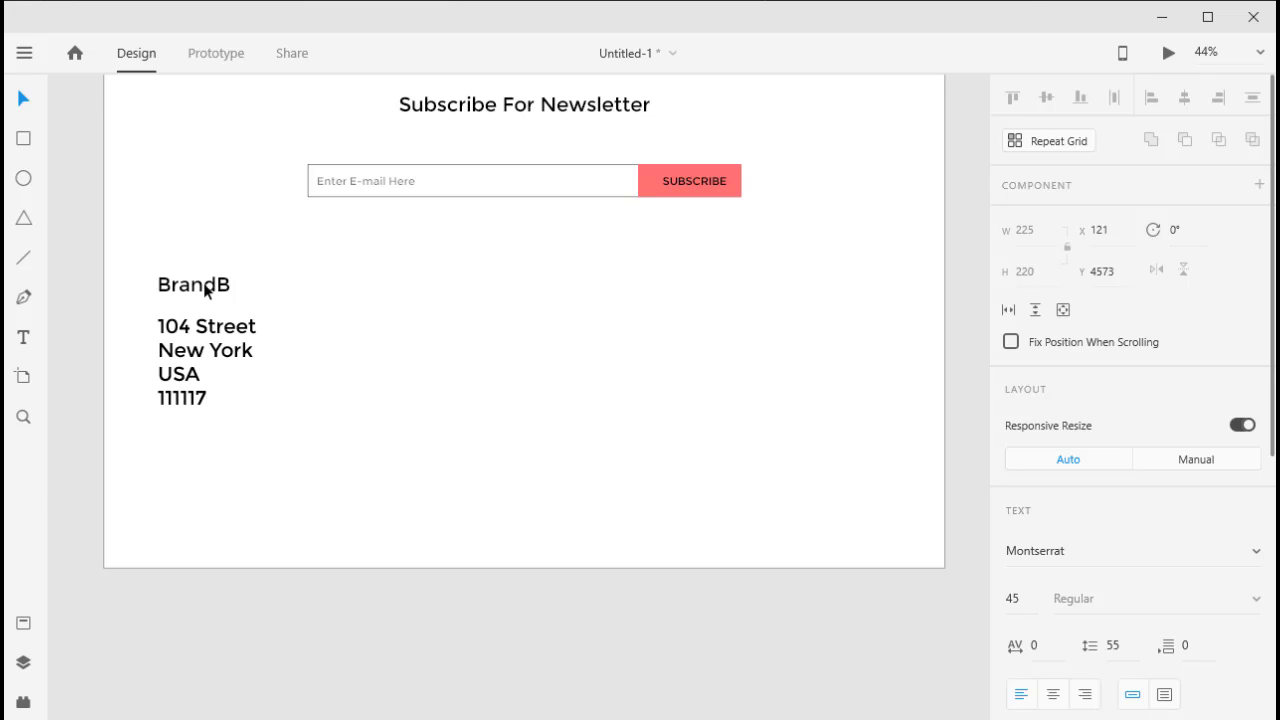
key("Escape")
key("Return")
left_click(200, 286)
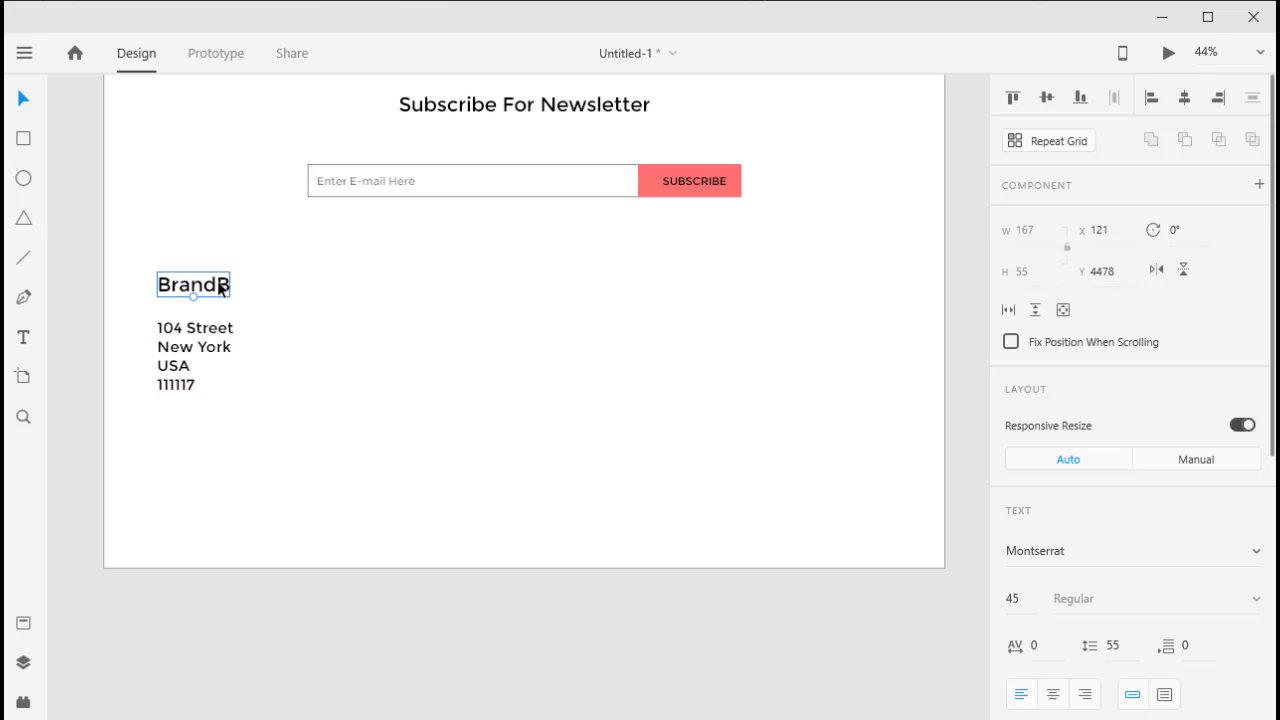
Start a second footer column headed 'Collection', with a copy of the heading below it.
mouse_move(223, 286)
left_mouse_down()
mouse_move(426, 285)
mouse_move(424, 308)
mouse_move(466, 291)
mouse_move(459, 310)
left_mouse_up()
double_click(426, 285)
type("Collection")
key("Escape")
double_click(426, 310)
key("Escape")
List Men, Woman, Kids and Sale under Collection at font size 30.
double_click(459, 310)
type("Men")
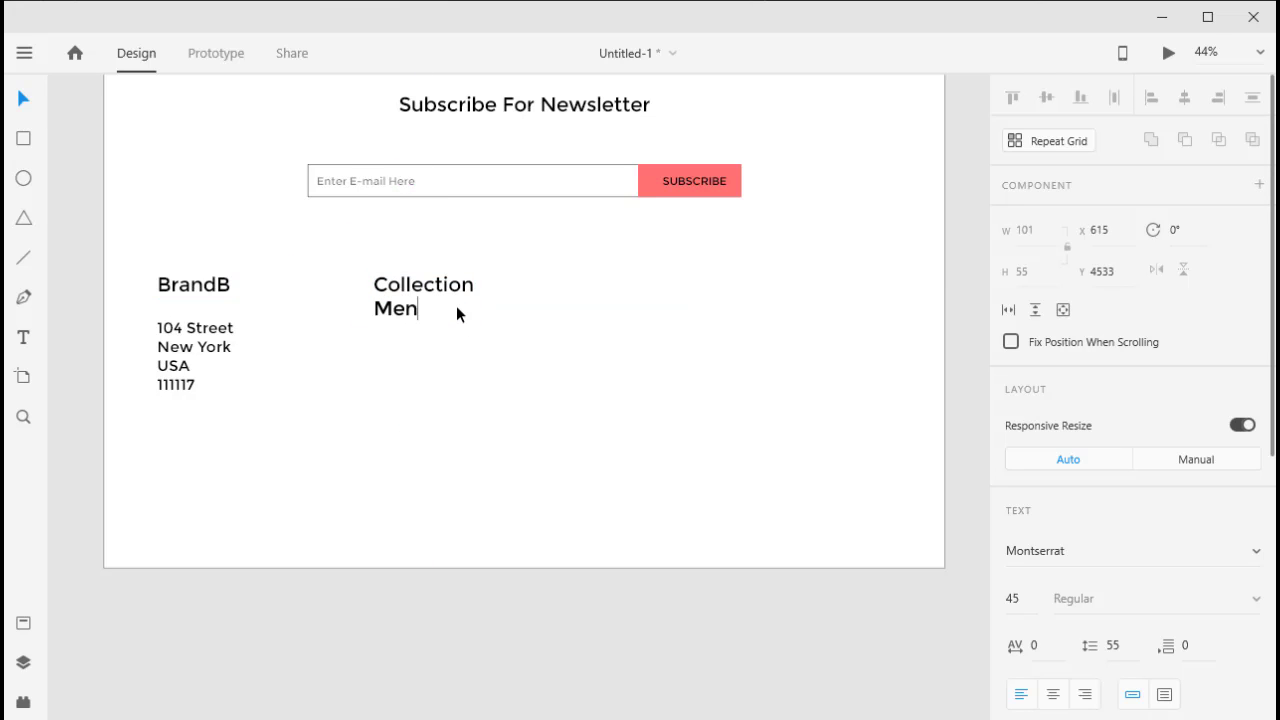
key("Return")
type("Woman")
key("Return")
type("Ki")
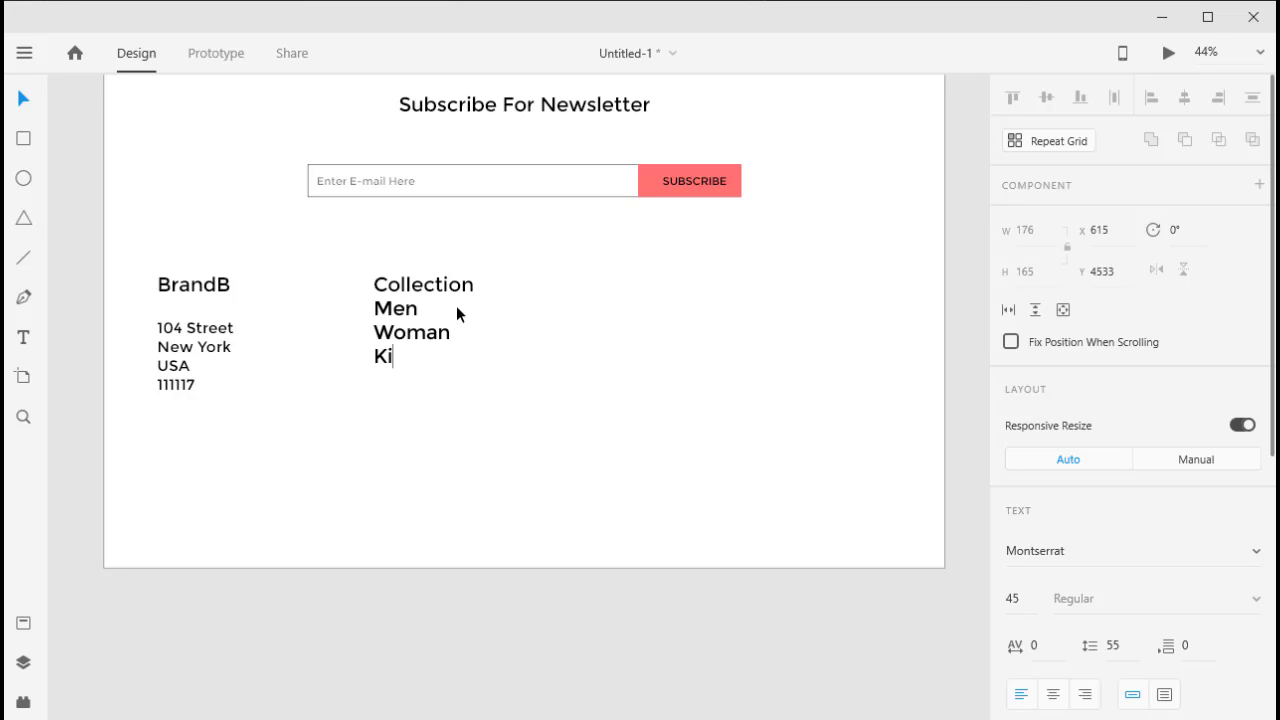
type("ds")
key("Return")
type("Sale")
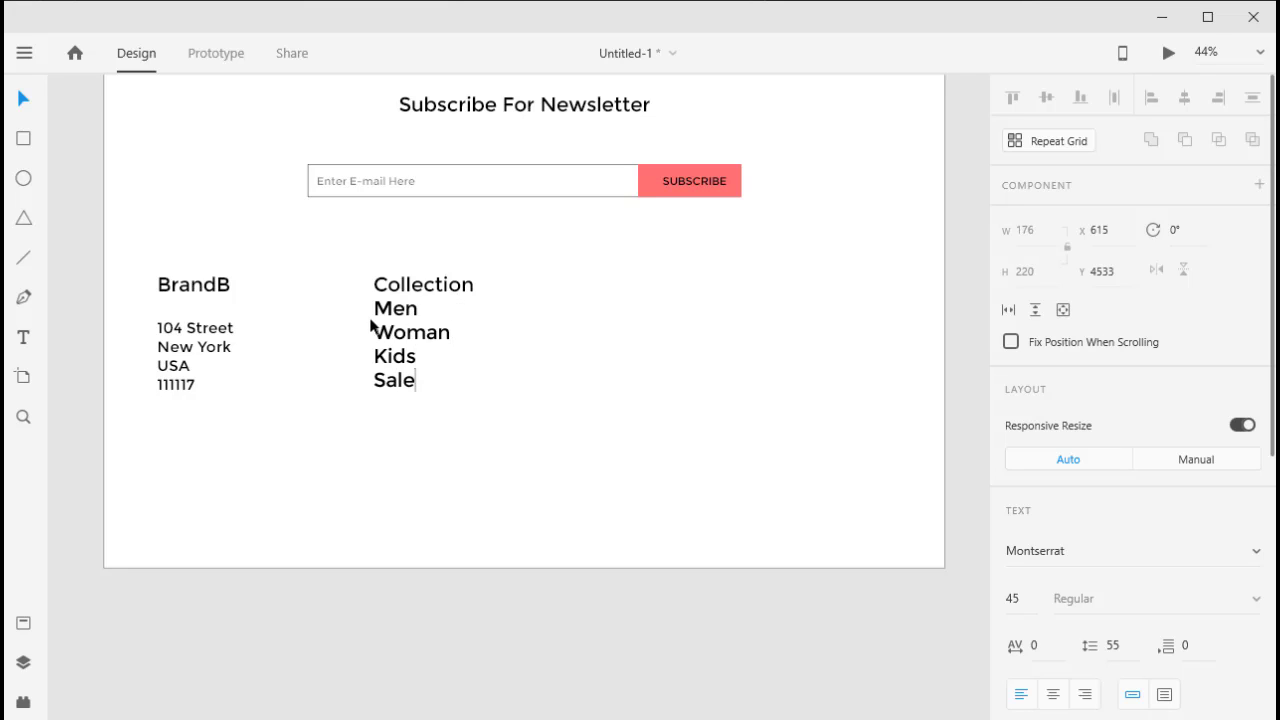
key("Escape")
type("30")
key("Return")
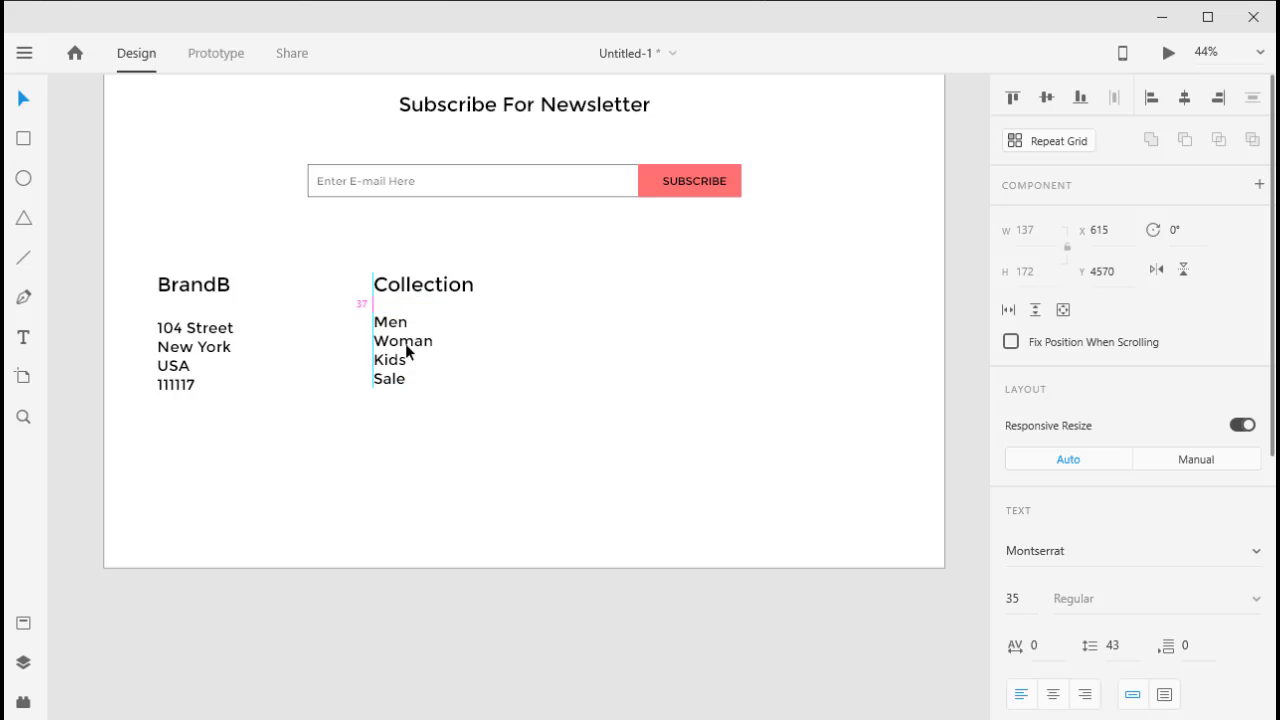
left_click(506, 407)
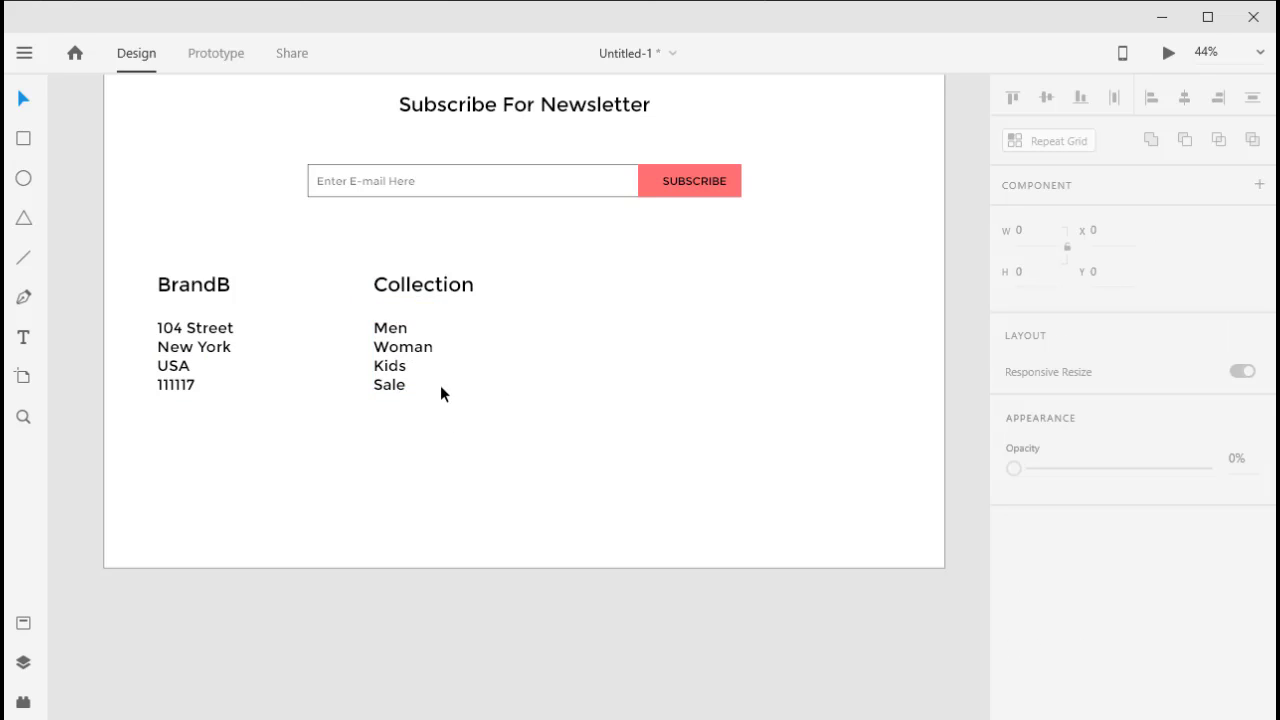
Duplicate the Collection column to the right and even out the column spacing.
left_click(405, 322)
left_click(443, 287, "shift")
left_click_drag(443, 287, 643, 287)
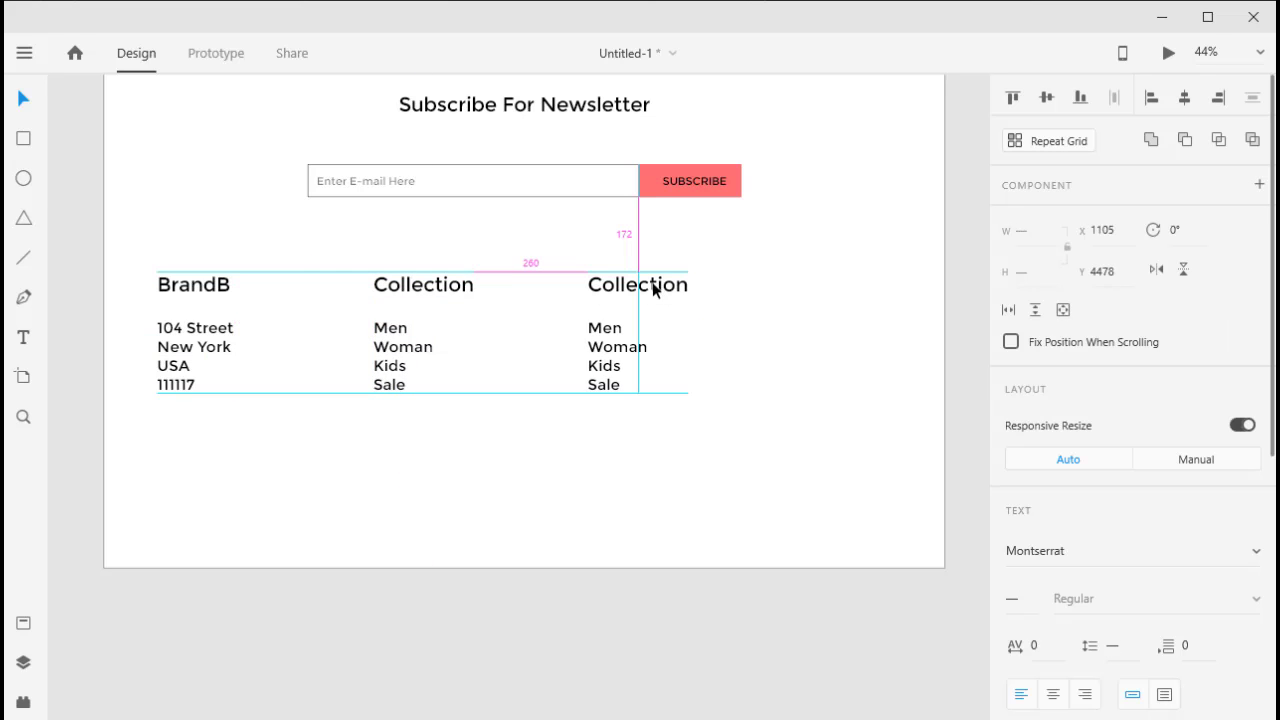
left_click(470, 293)
left_click(452, 330)
left_click_drag(488, 436, 370, 268)
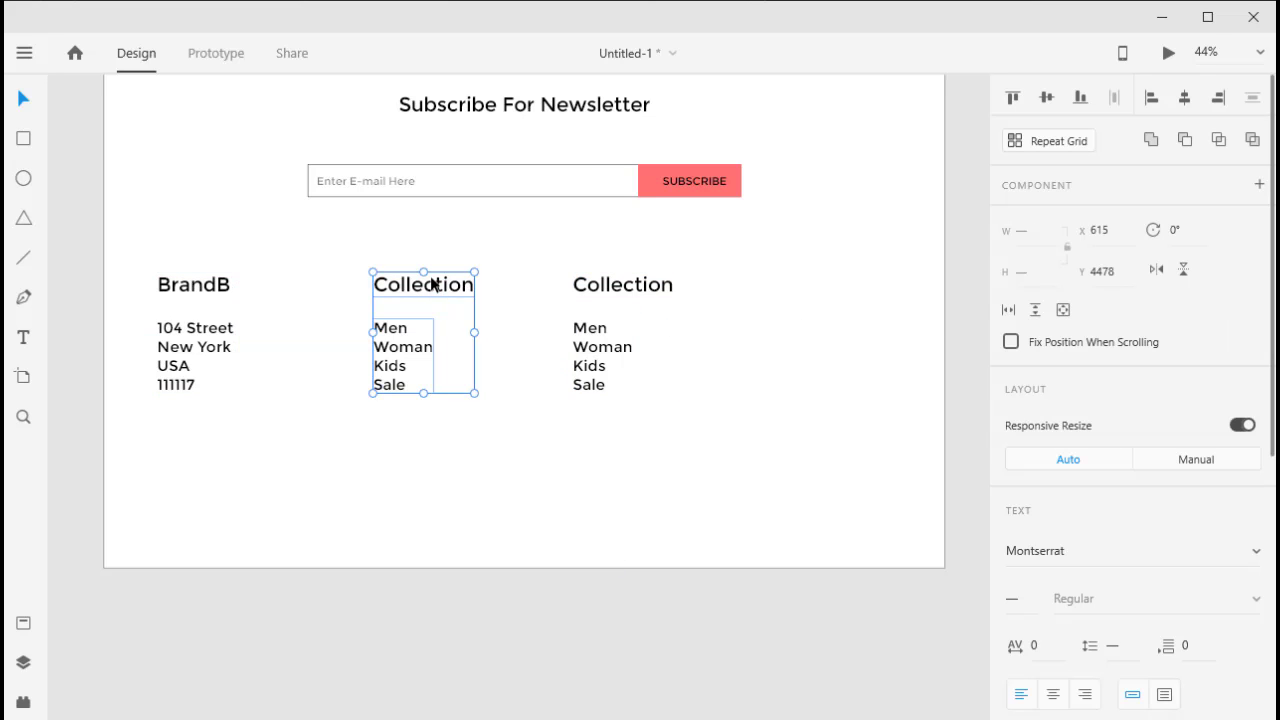
left_click(664, 439)
mouse_move(694, 532)
left_mouse_down()
mouse_move(638, 278)
mouse_move(623, 286)
left_mouse_up()
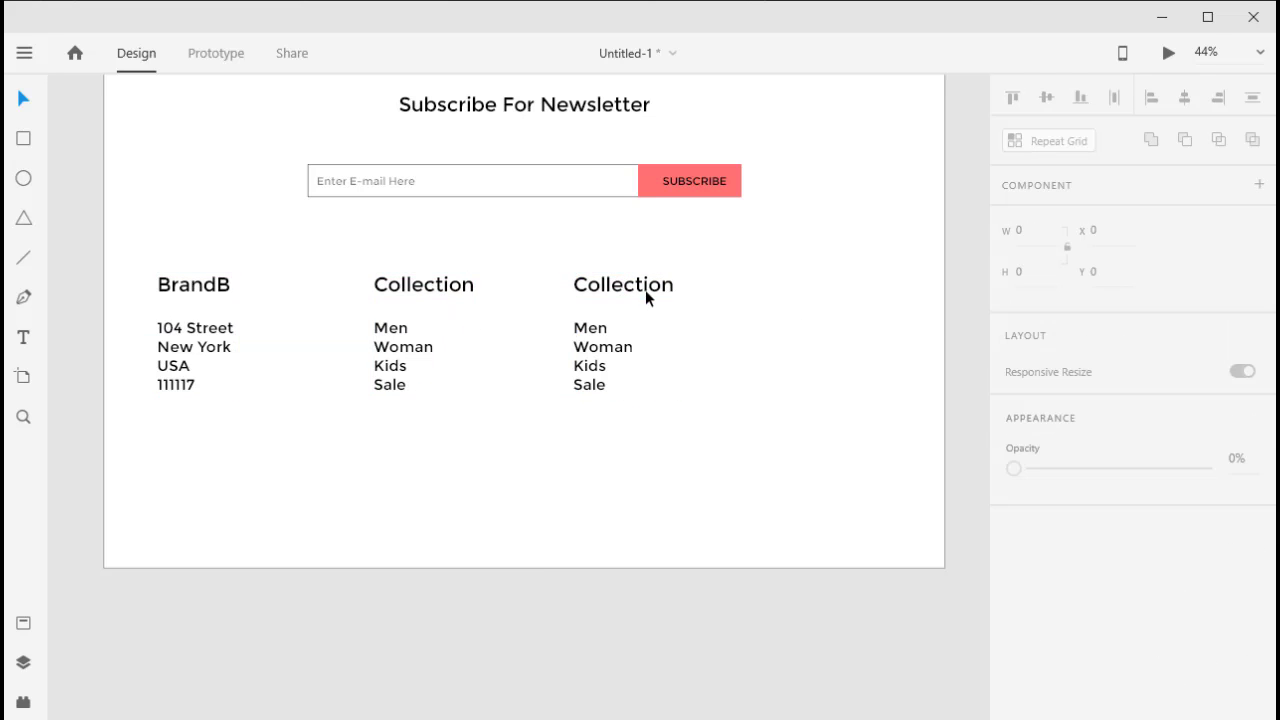
Rename the right column 'Support' and change its list to Contact US and Our Stores.
double_click(650, 288)
type("Su")
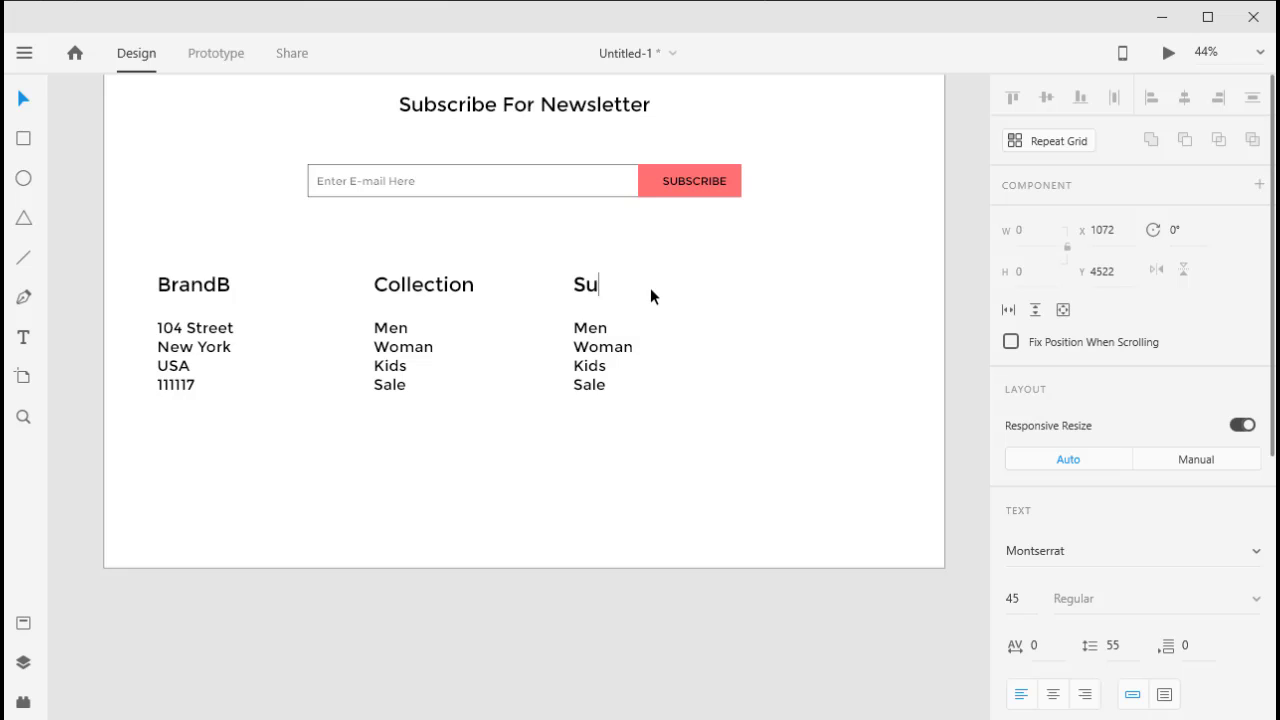
type("pport")
key("Escape")
double_click(591, 334)
left_click(608, 328)
key("BackSpace")
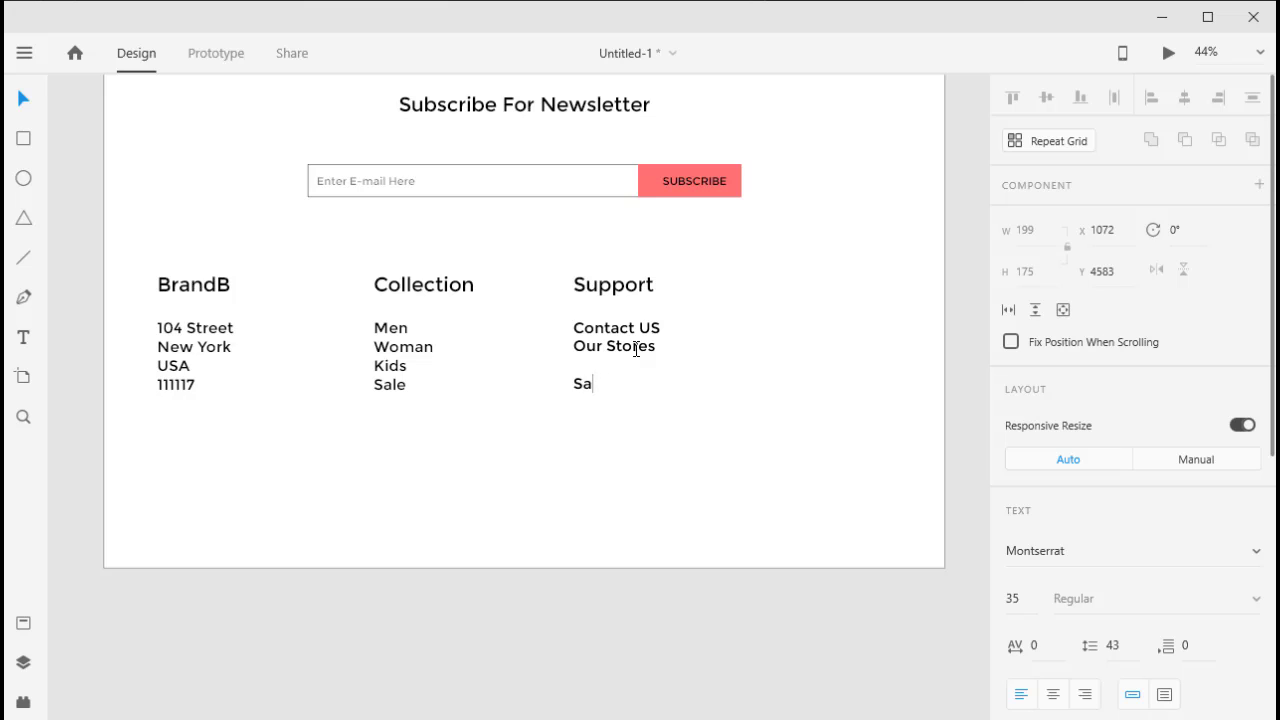
key("Escape")
Paste a headset support icon below Our Stores.
key("ctrl+v")
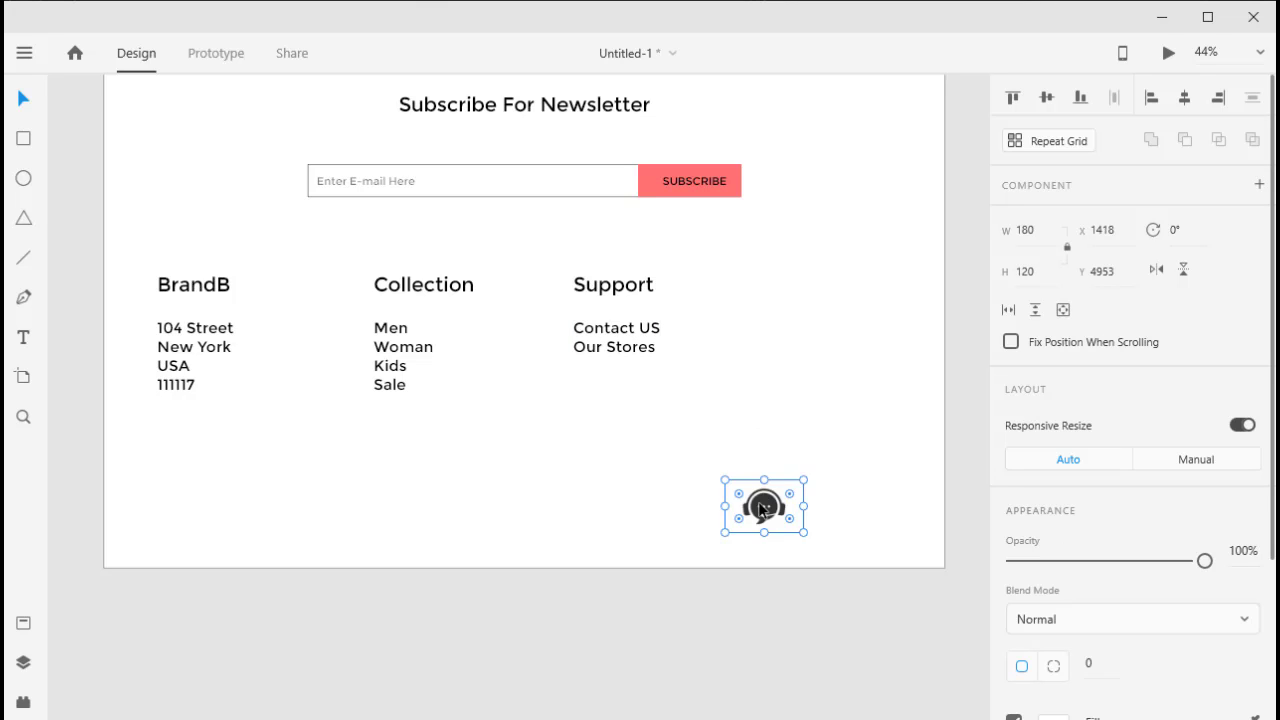
left_click_drag(757, 509, 607, 392)
left_click(607, 512)
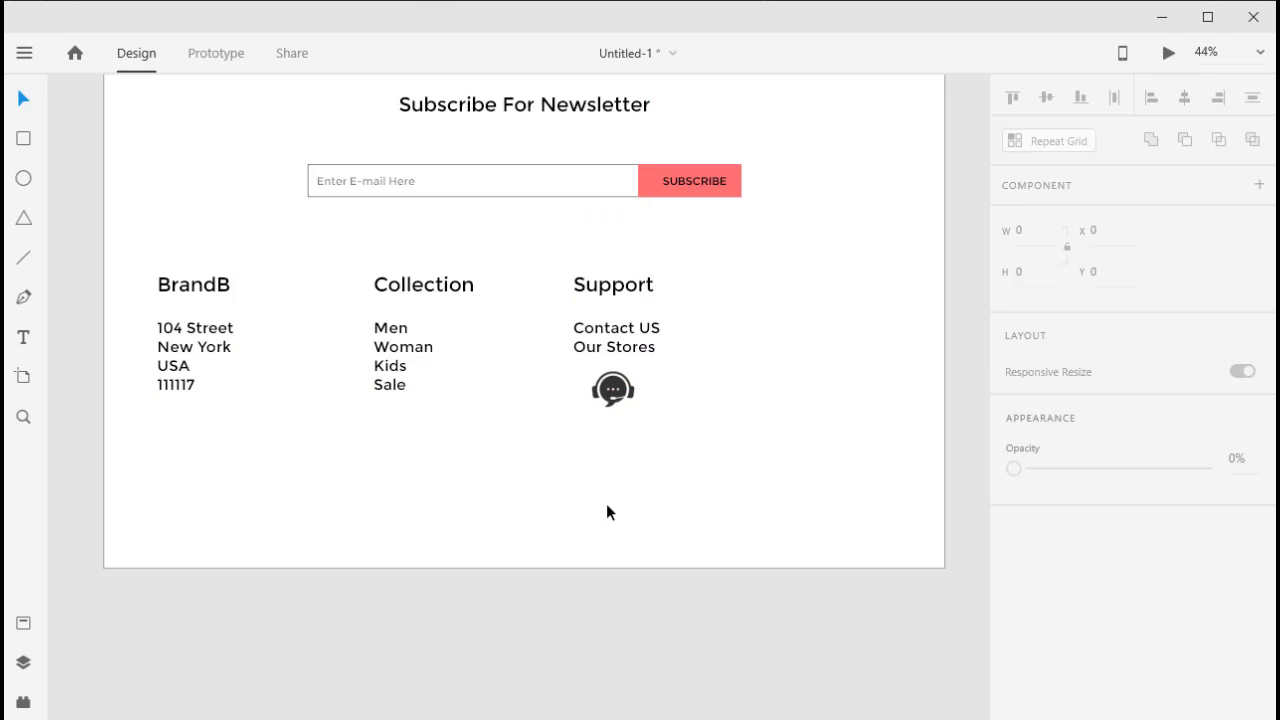
Add 'Live Chat' as the last line of the Support list.
left_click(617, 399)
double_click(651, 347)
key("Right")
key("Return")
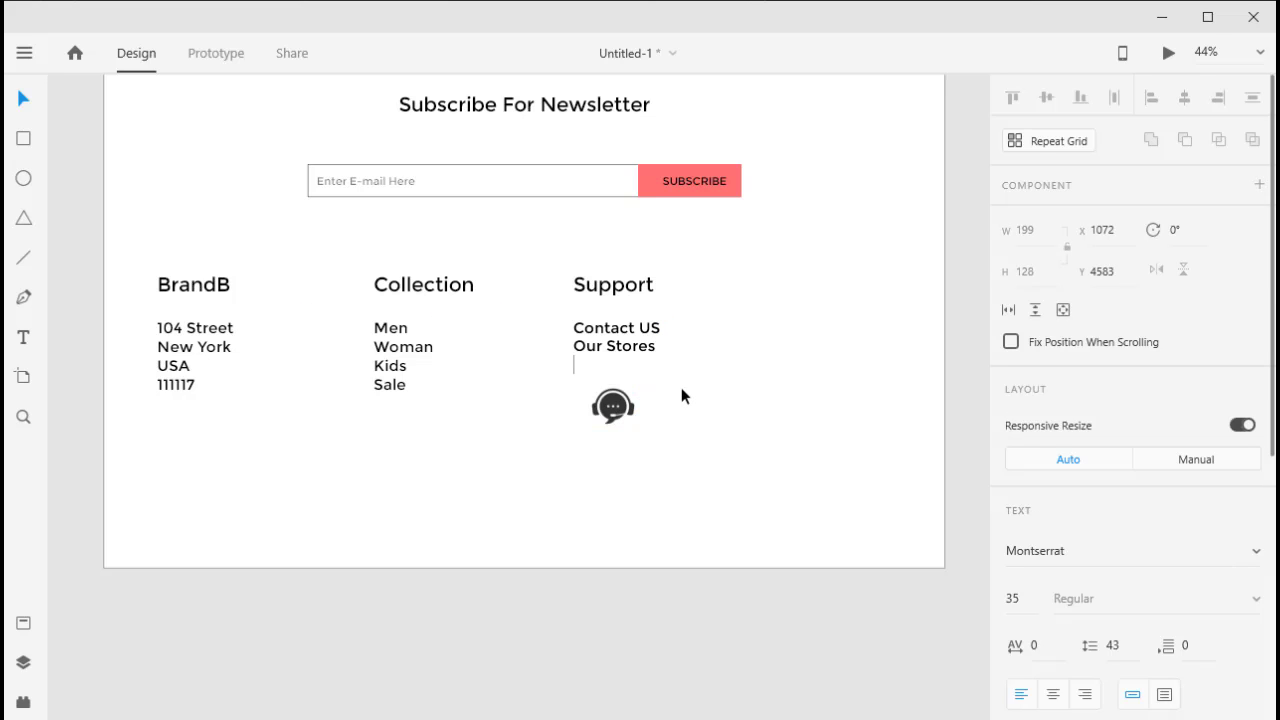
type("Live Chat")
left_click(657, 487)
Lengthen the artboard again and duplicate the Support heading lower down.
left_click_drag(524, 568, 524, 617)
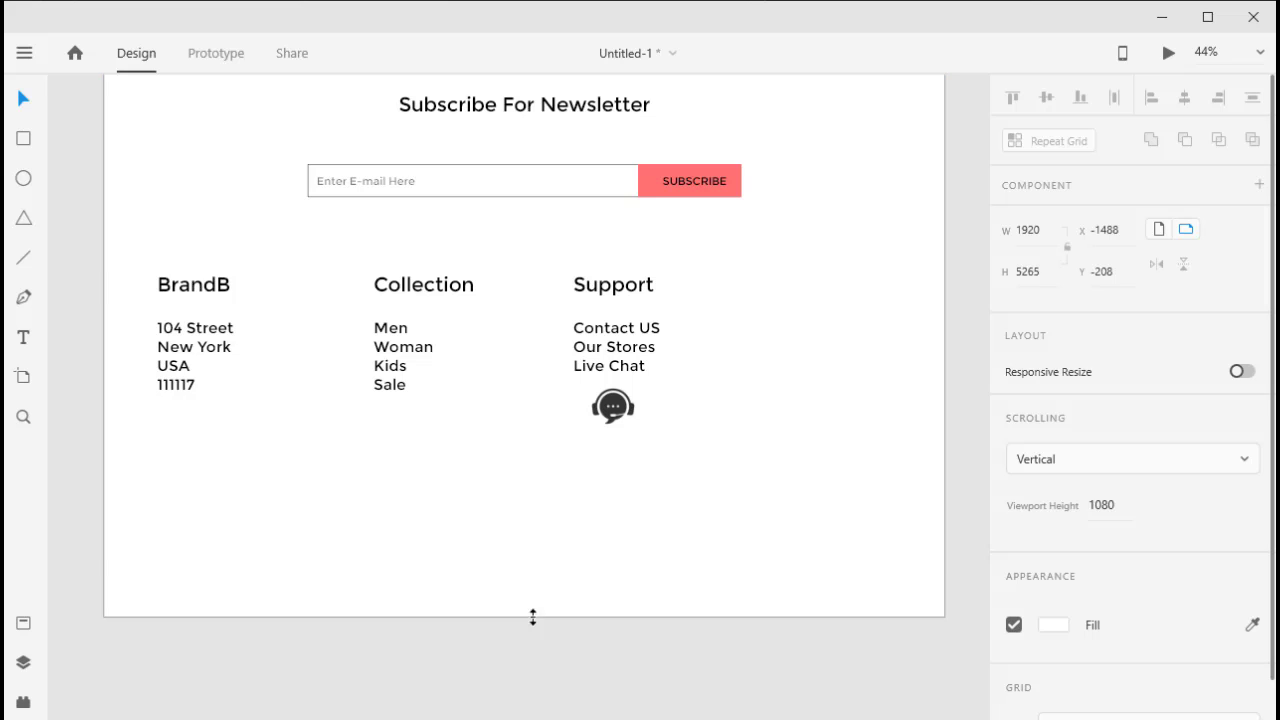
left_click(574, 639)
left_click(649, 286)
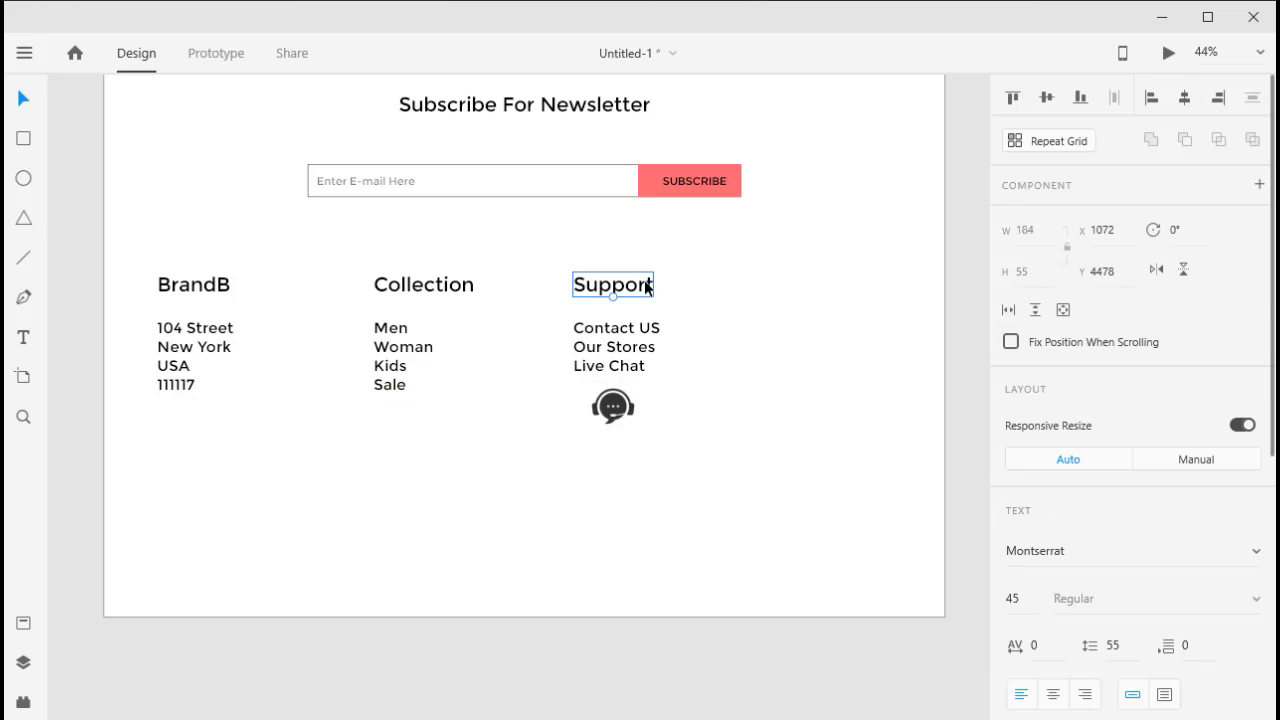
left_click_drag(649, 286, 694, 487)
Retype the copy as 'Accepted Payment Methods' and import the VISA logo at 65 px wide.
double_click(694, 483)
type("Accepted Payment Methods")
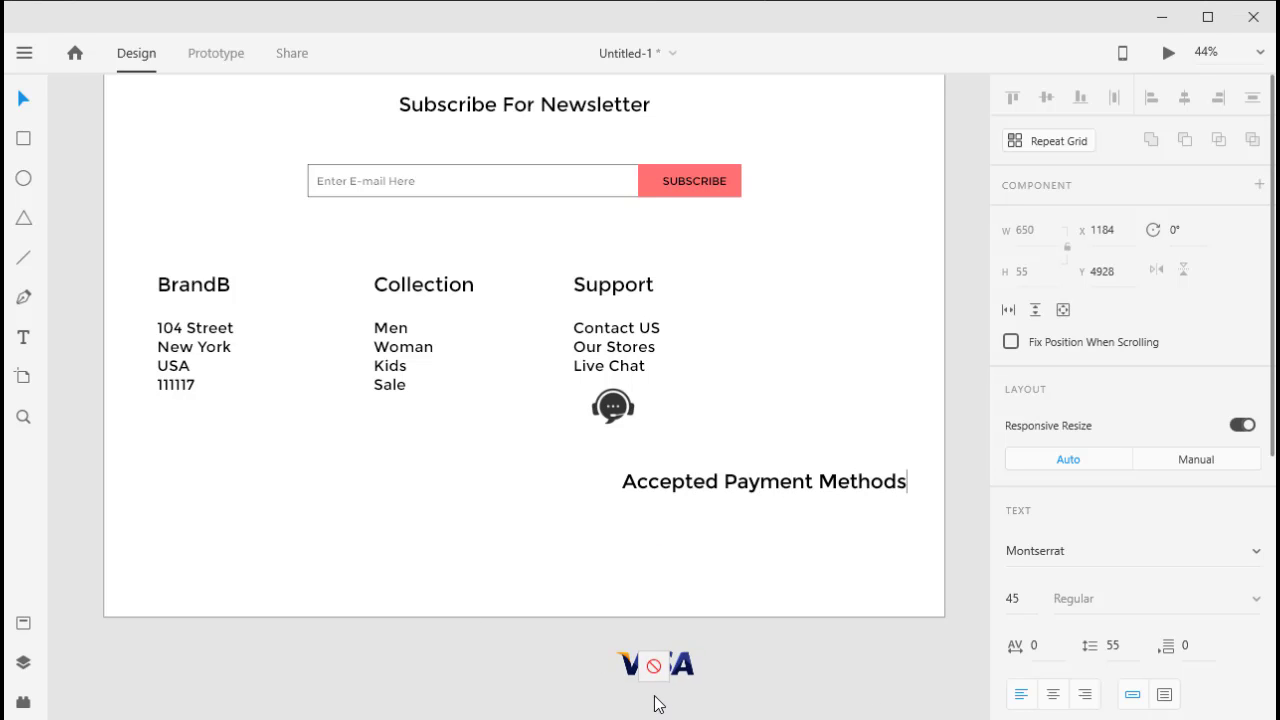
left_click_drag(657, 700, 680, 600)
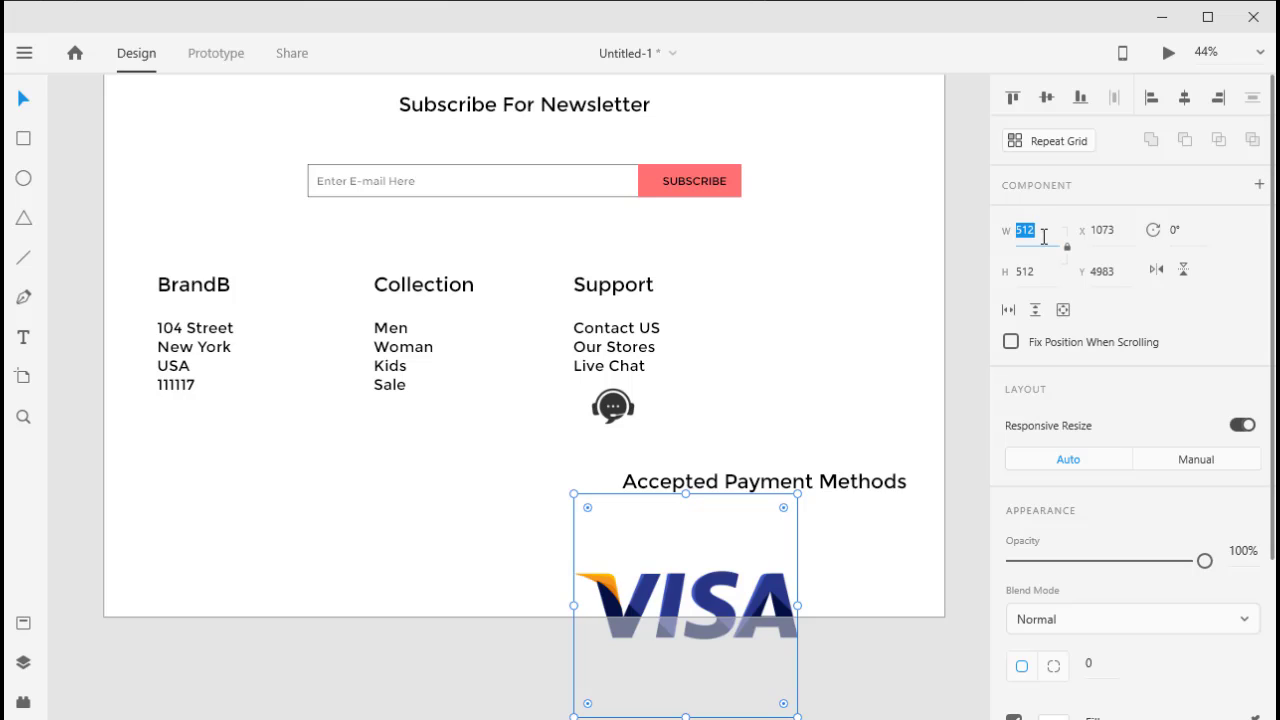
type("40")
key("Return")
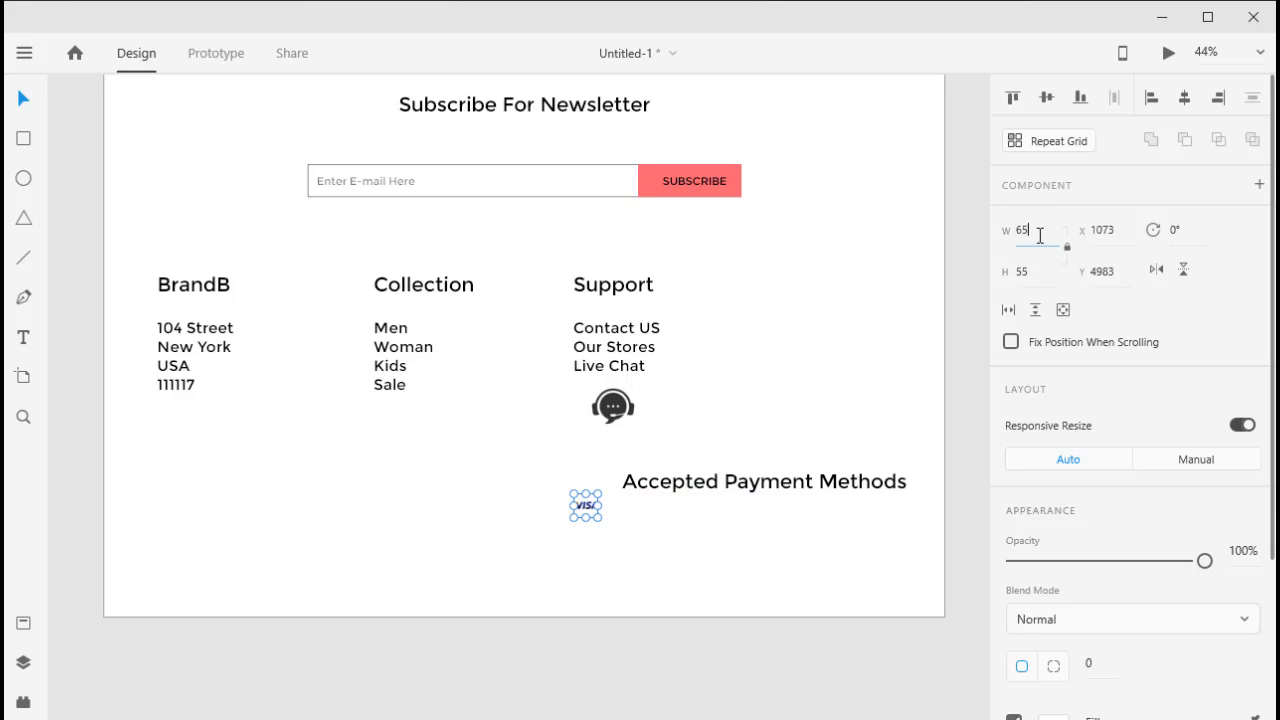
key("Return")
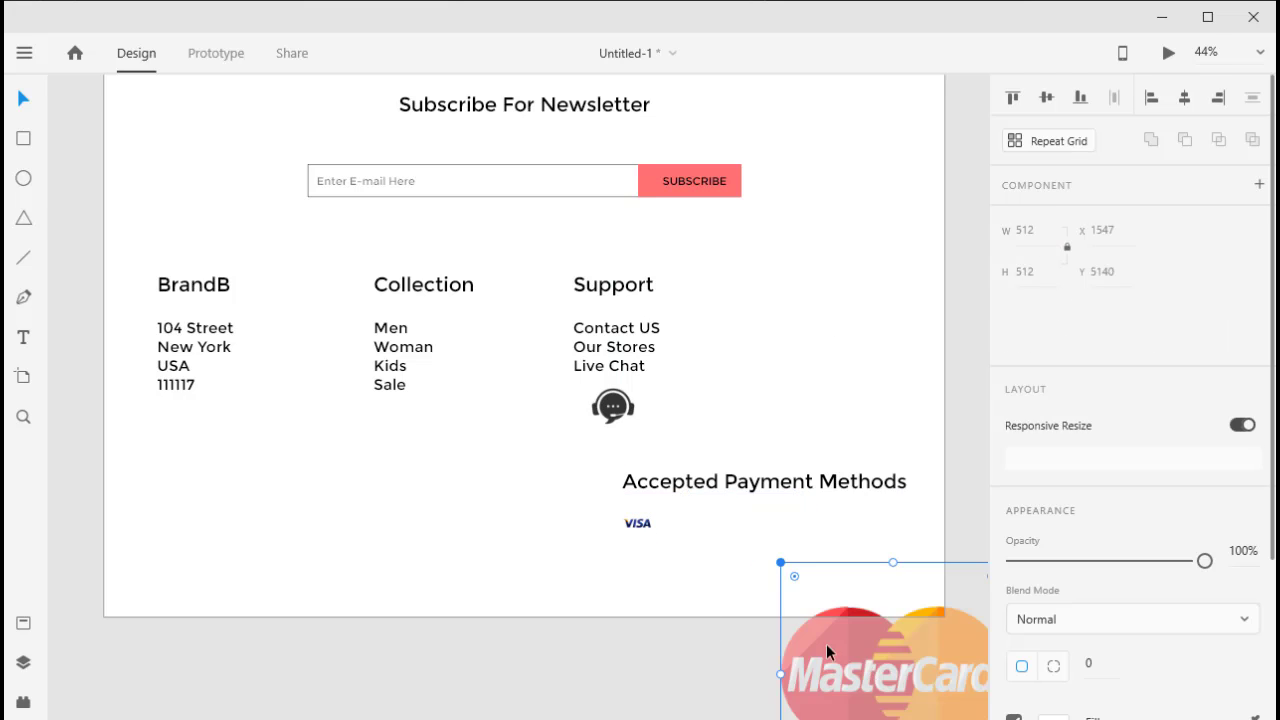
Add MasterCard and PayPal logos at 65 px width, lined up beside VISA.
left_click_drag(826, 644, 783, 536)
double_click(1022, 229)
type("65")
key("Return")
left_click_drag(667, 440, 690, 523)
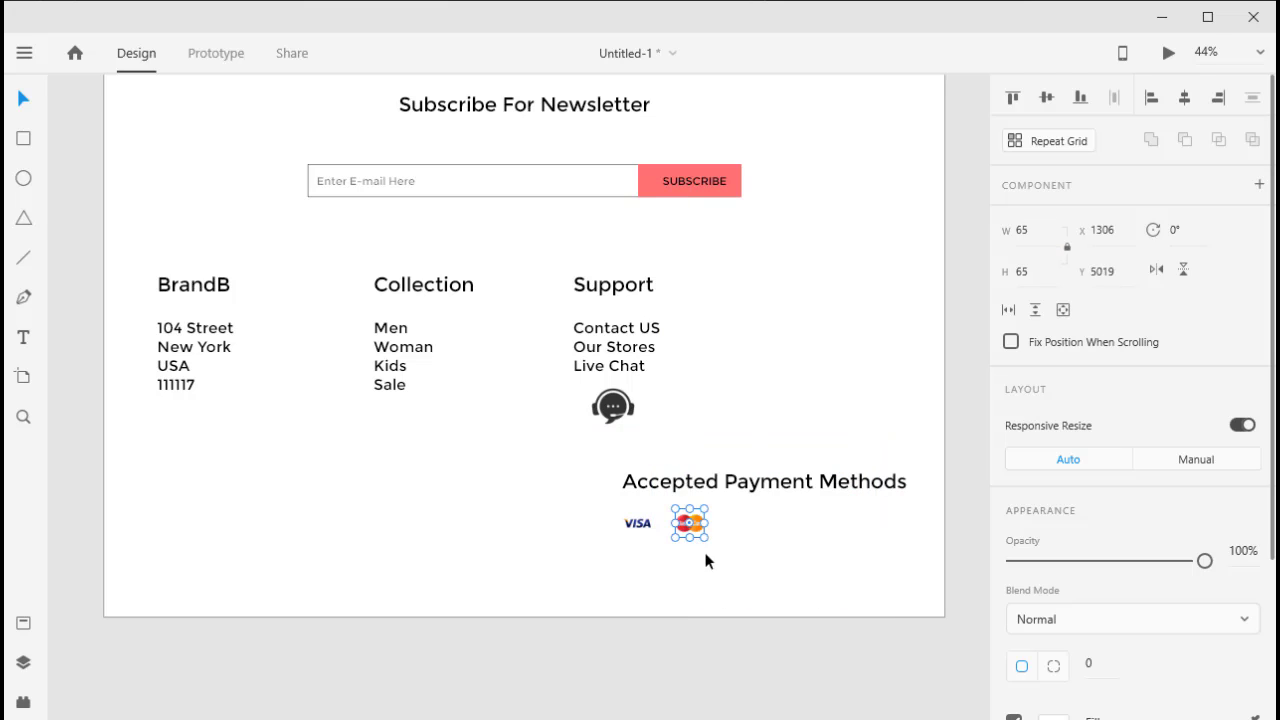
left_click_drag(826, 644, 815, 563)
key("Return")
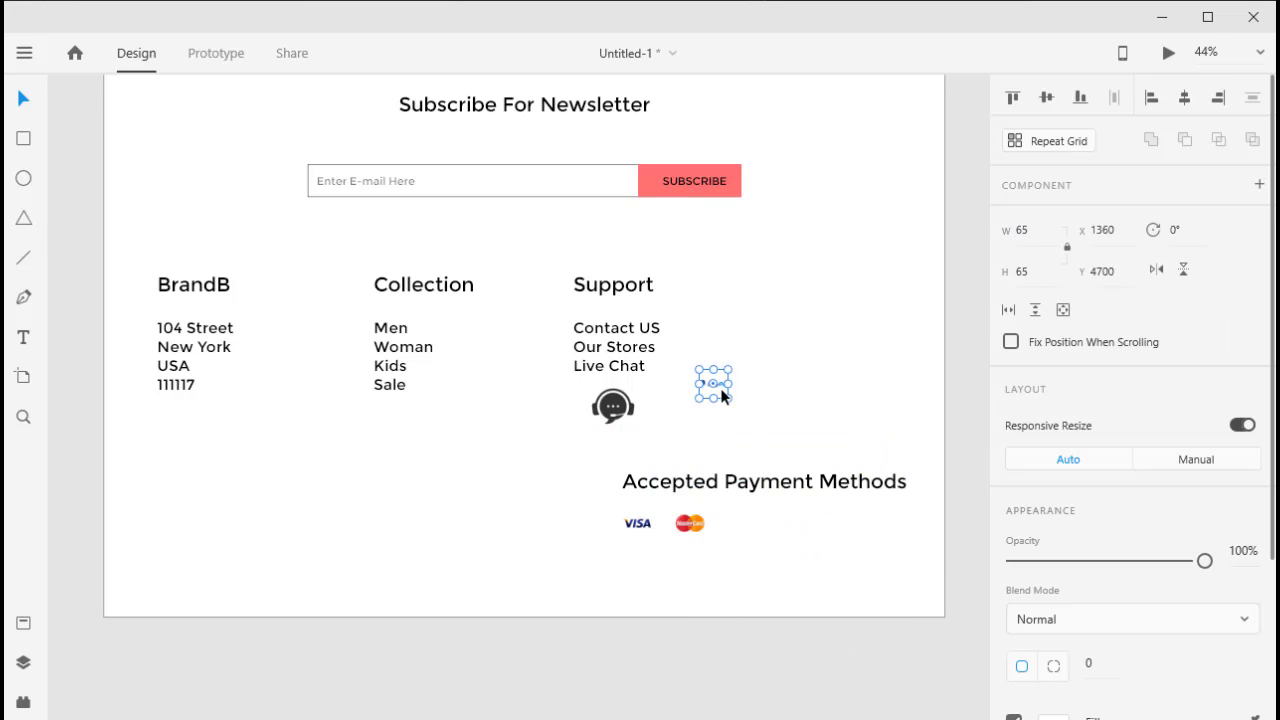
left_click_drag(723, 394, 752, 530)
key("Escape")
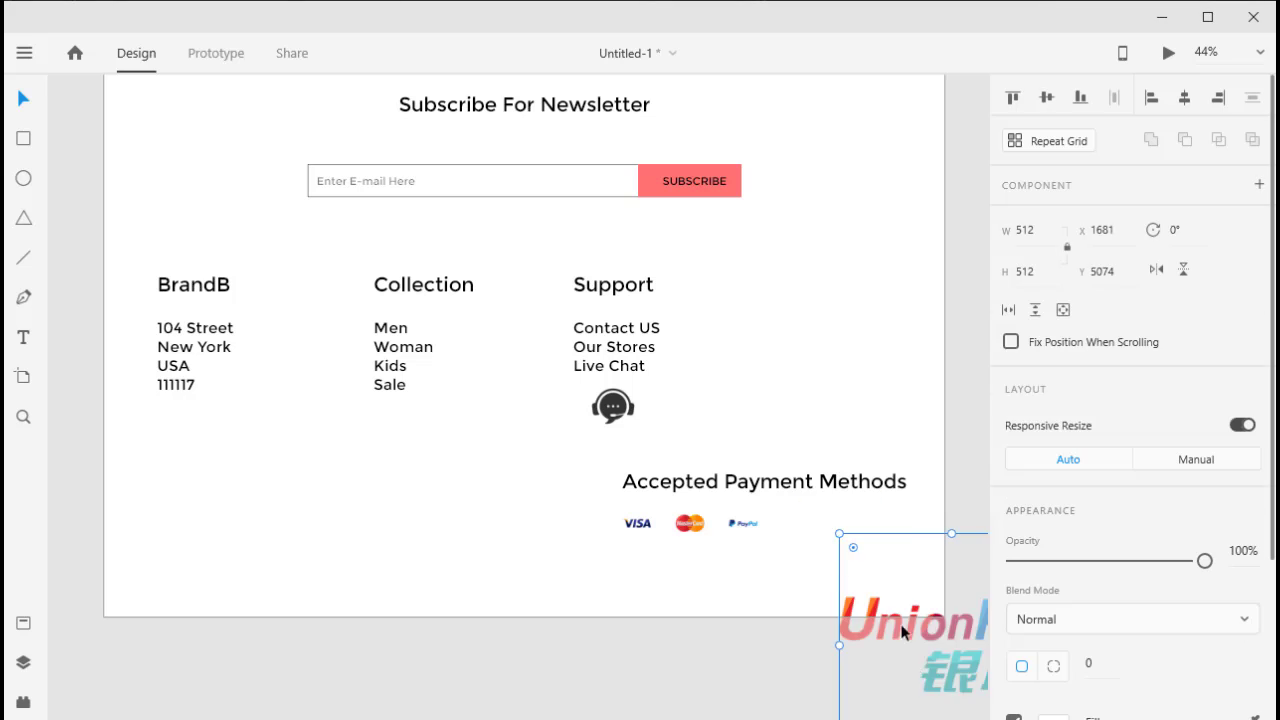
Add UnionPay and American Express logos at 65 px width to complete the row.
mouse_move(826, 644)
left_mouse_down()
mouse_move(840, 534)
mouse_move(806, 526)
left_mouse_up()
double_click(1022, 229)
type("65")
key("Return")
left_click_drag(931, 678, 930, 367)
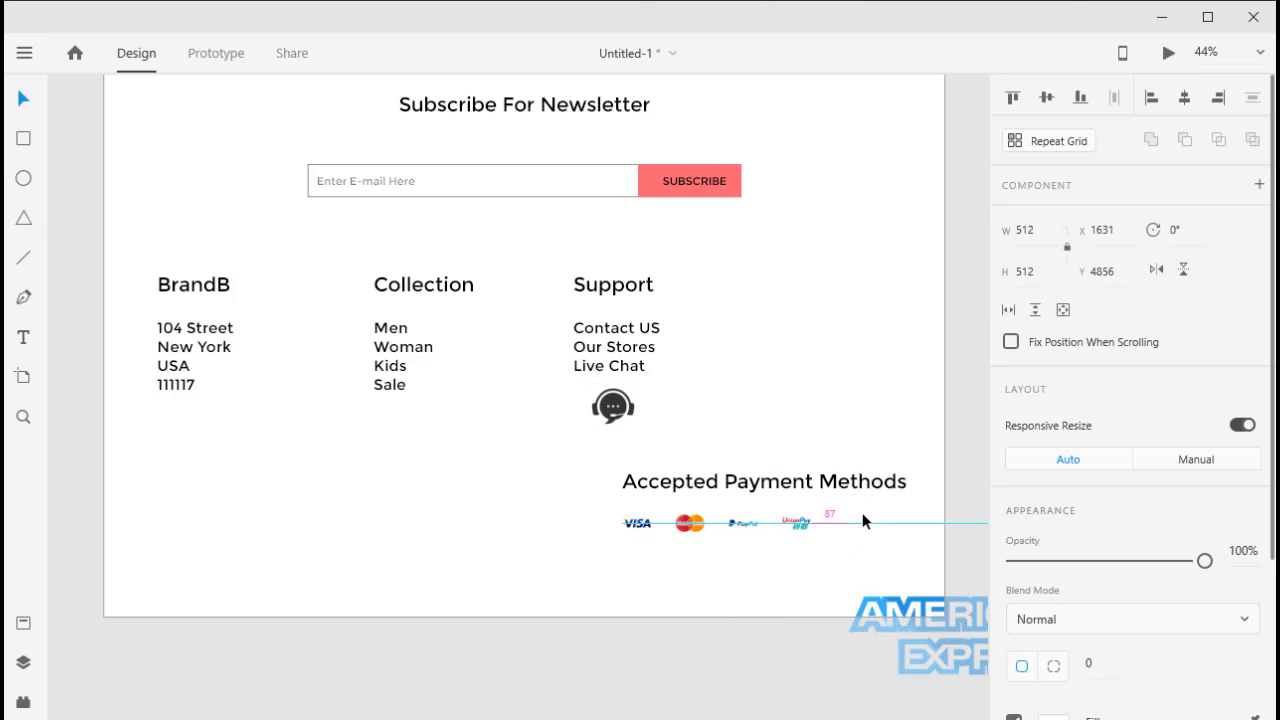
double_click(1022, 229)
type("65")
key("Return")
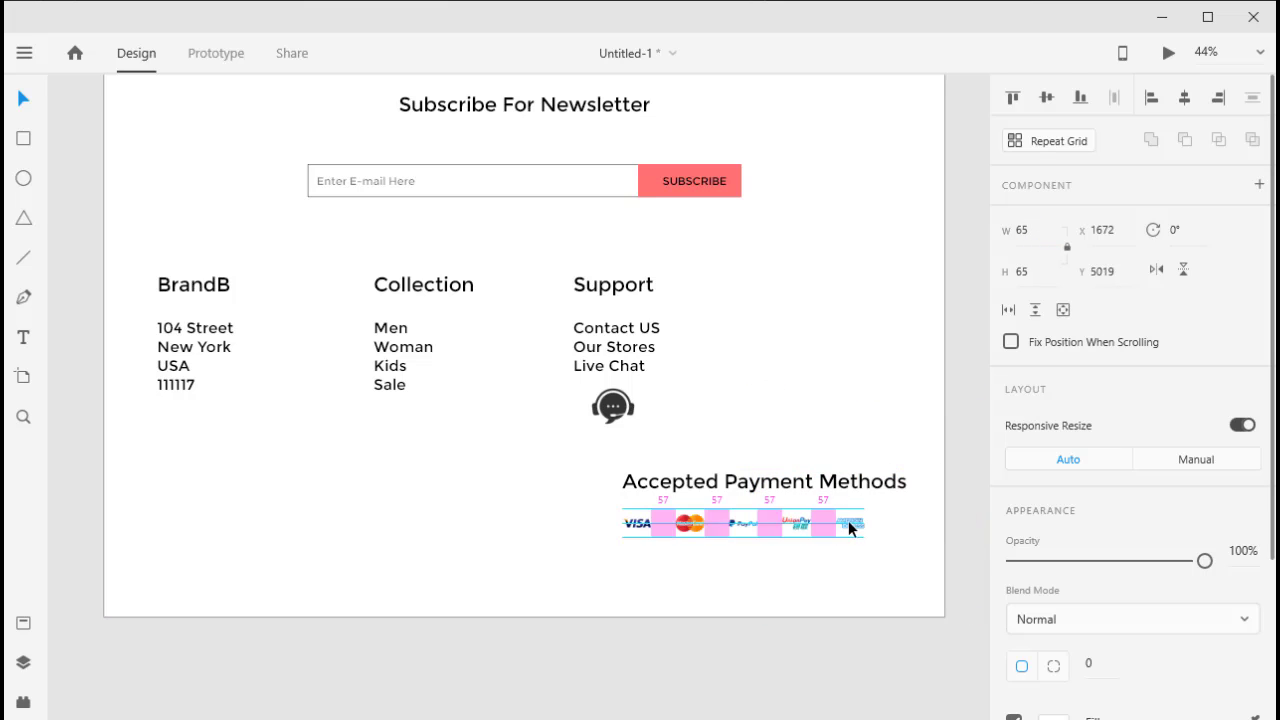
left_click_drag(755, 412, 848, 520)
left_click(748, 488)
Set the Accepted Payment Methods heading font size to 25.
key("BackSpace")
key("BackSpace")
type("25")
key("Return")
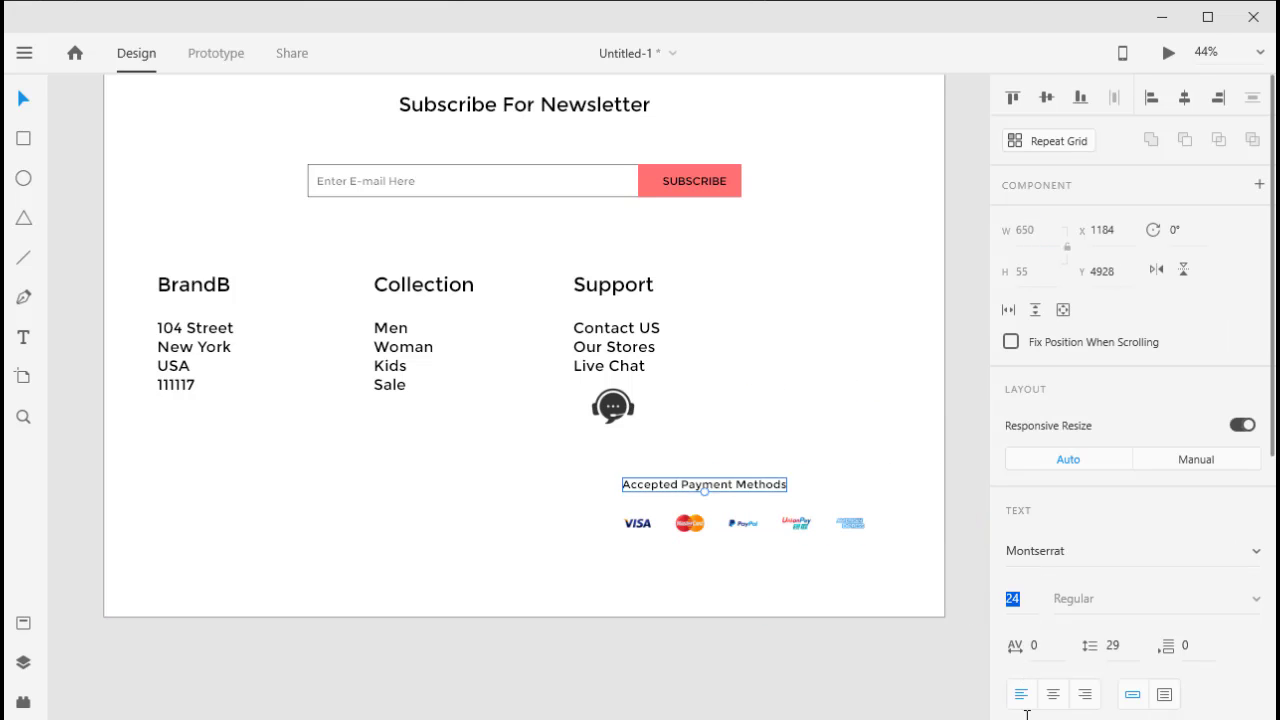
left_click(727, 603)
Copy the heading into Privacy Policy, Return Policy and Terms Of Use labels in the footer.
left_click_drag(665, 486, 247, 477, "alt")
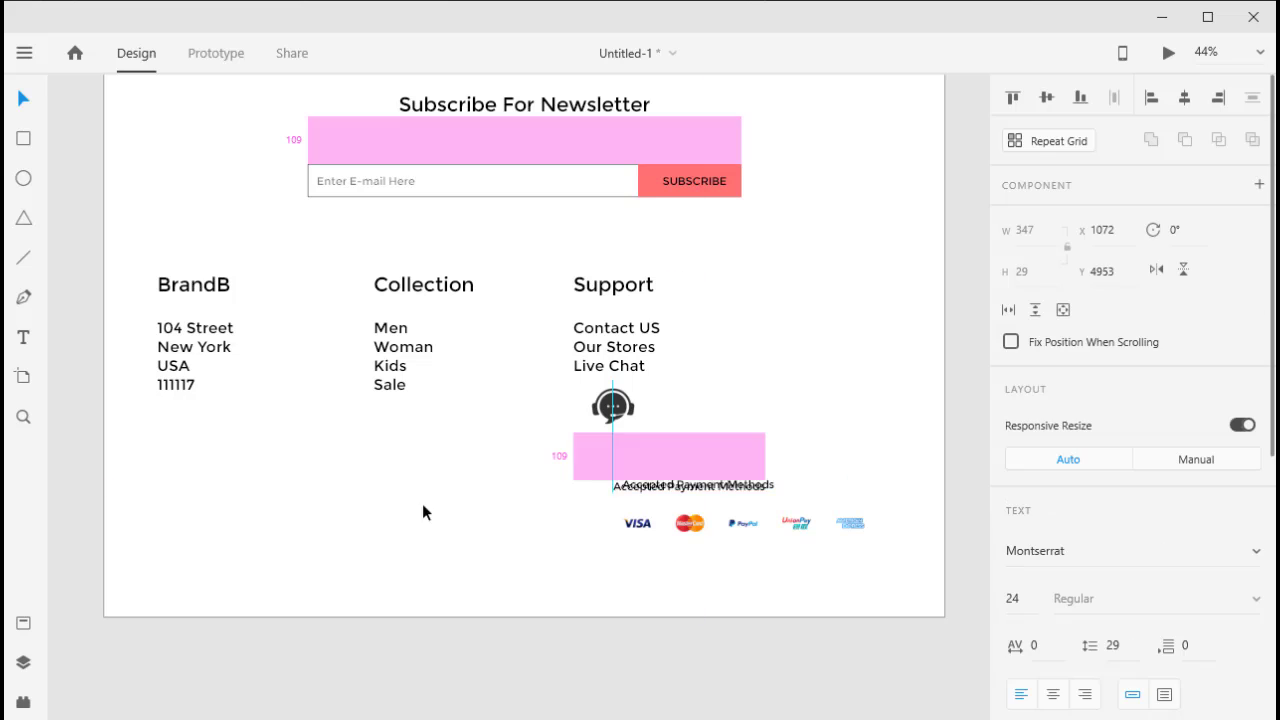
double_click(246, 475)
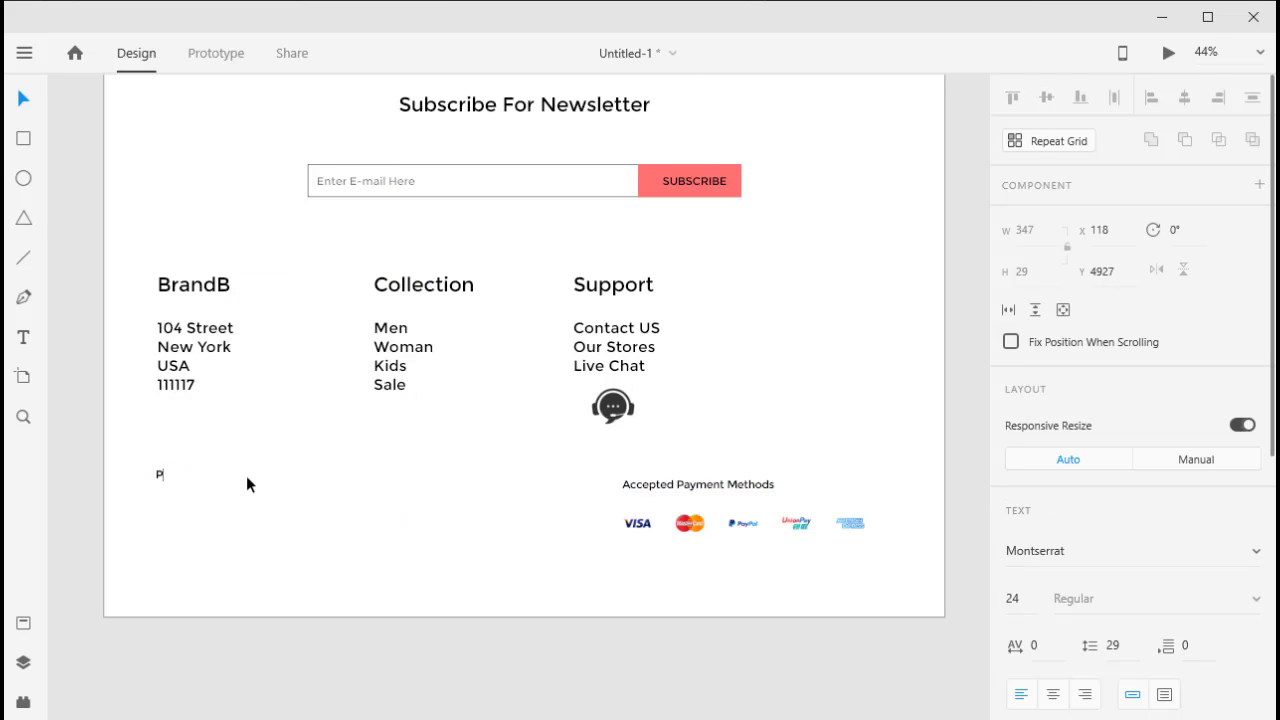
type("Privacy Policy")
key("Escape")
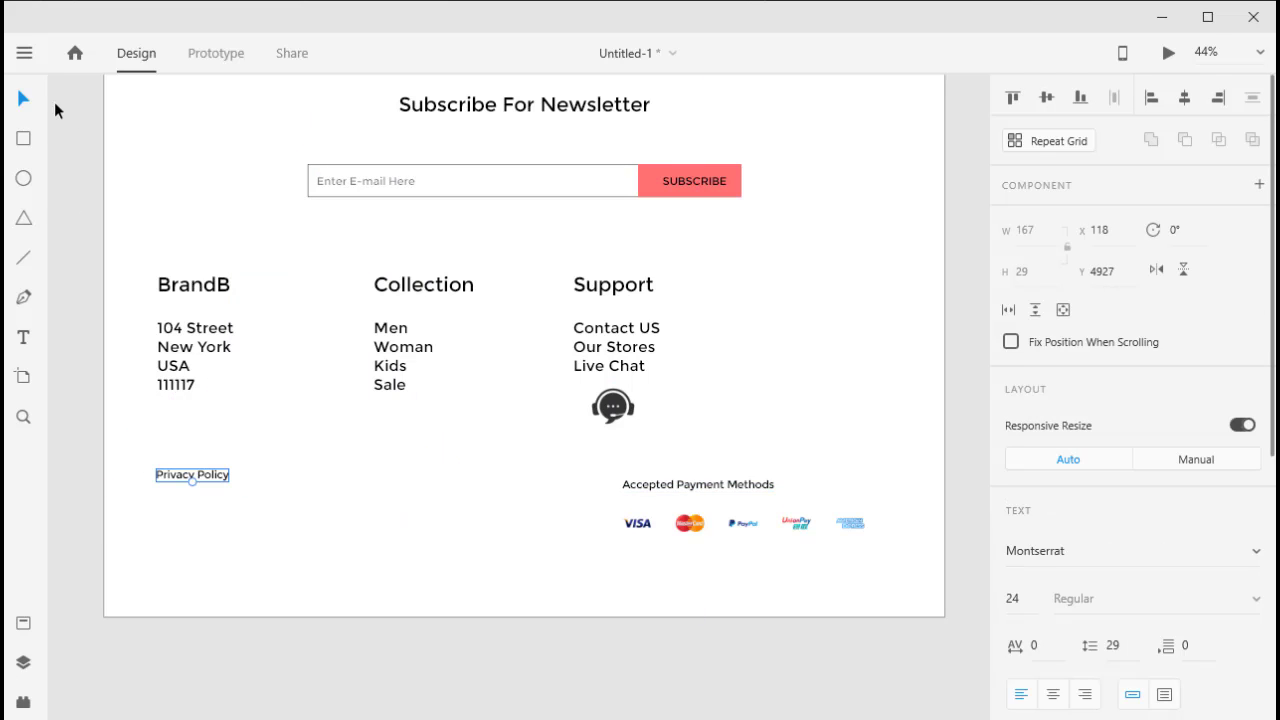
left_click_drag(246, 475, 337, 478, "alt")
double_click(329, 477)
type("Re")
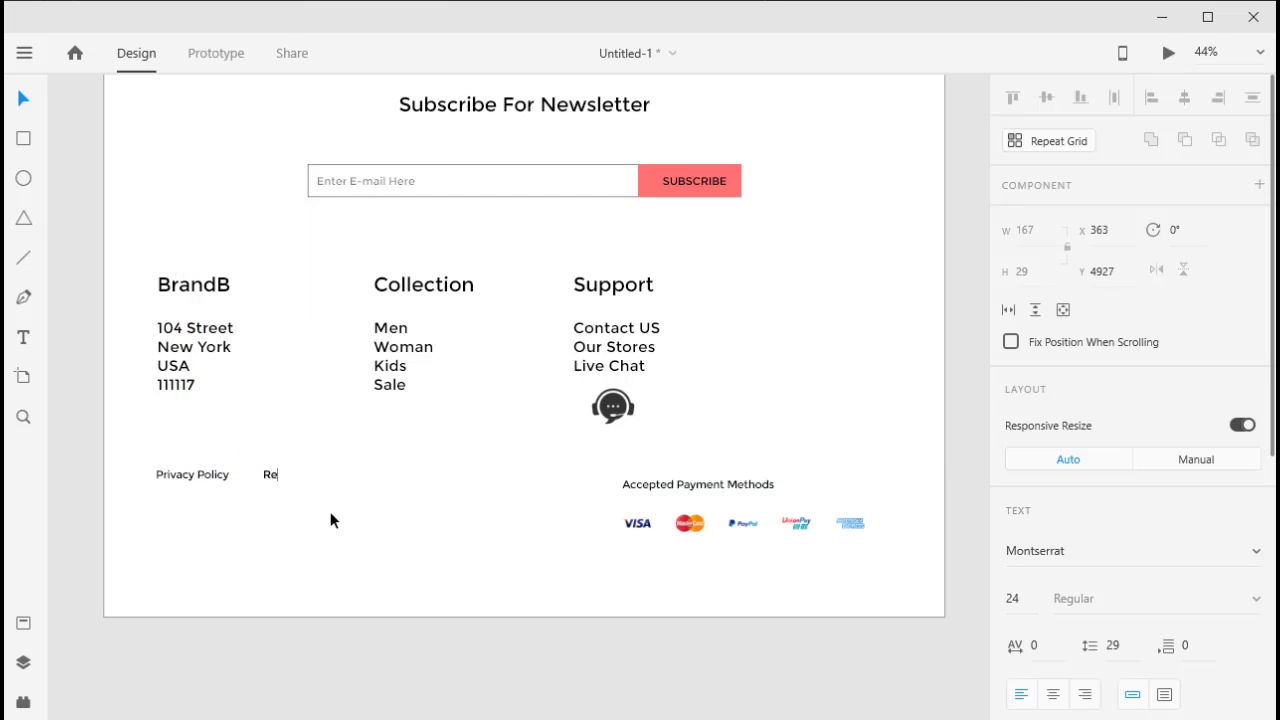
type("turn Policy")
key("Escape")
left_click_drag(307, 470, 422, 482)
double_click(422, 482)
type("Terms")
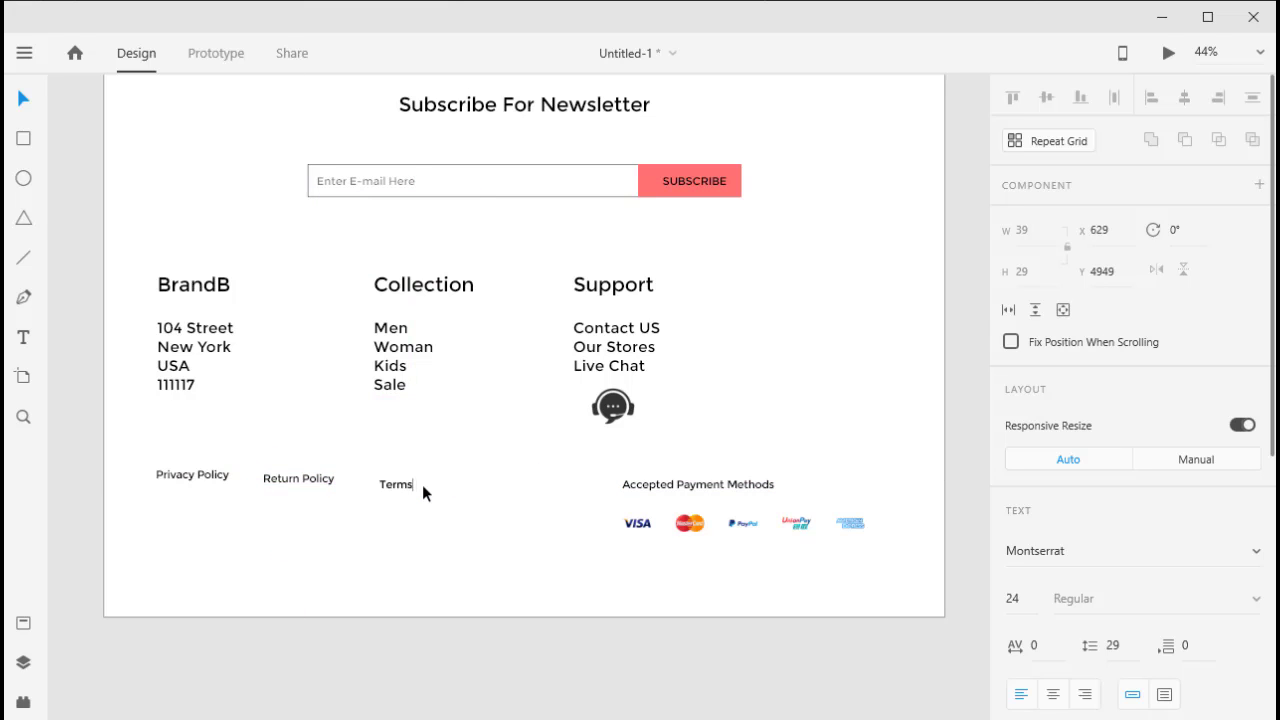
type(" Of Use")
key("Escape")
Align the three policy labels on one row and distribute them horizontally.
left_click_drag(512, 516, 150, 465)
left_click(1047, 97)
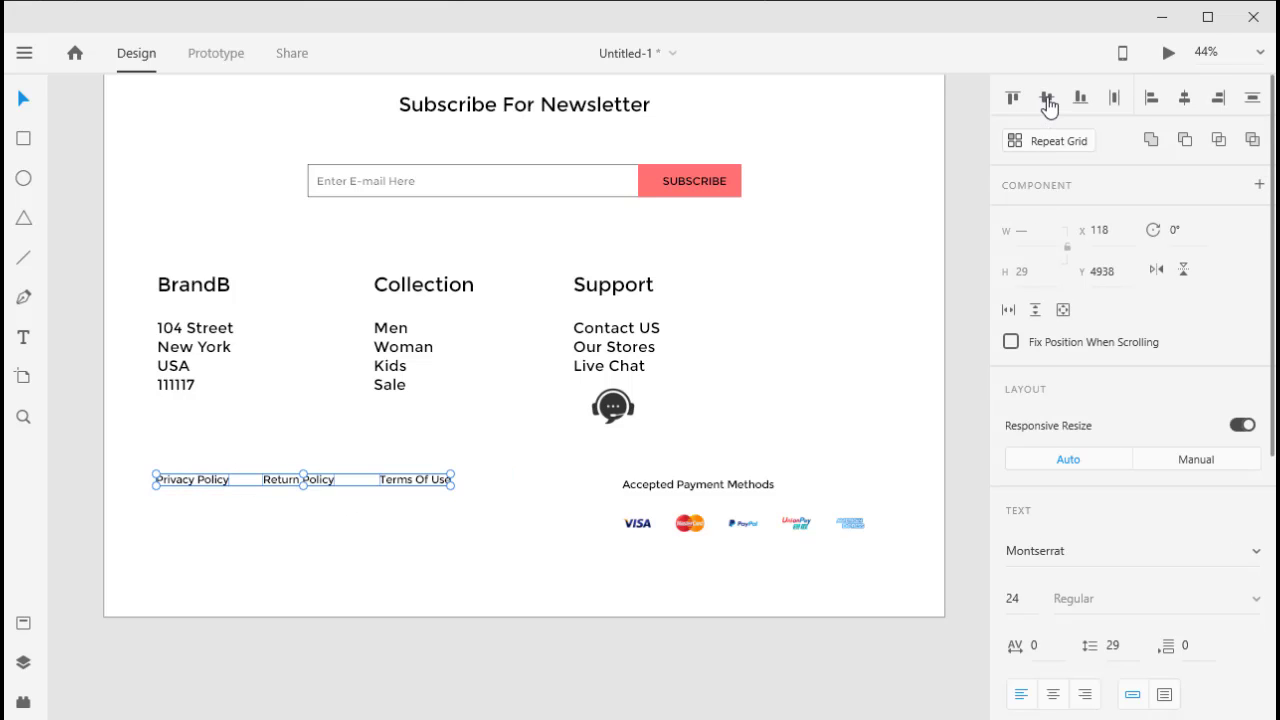
left_click(1116, 100)
Duplicate the Collection column as a Sale column and delete its last line.
left_click(669, 400)
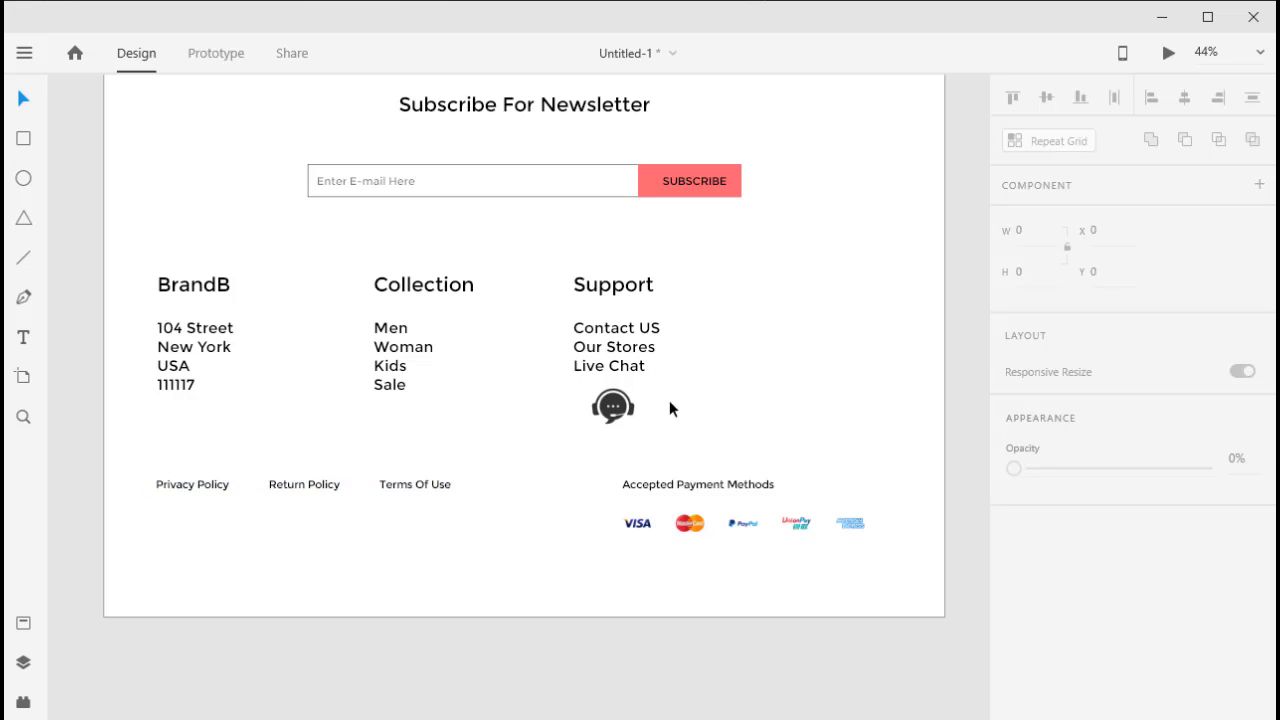
left_click_drag(432, 288, 822, 288)
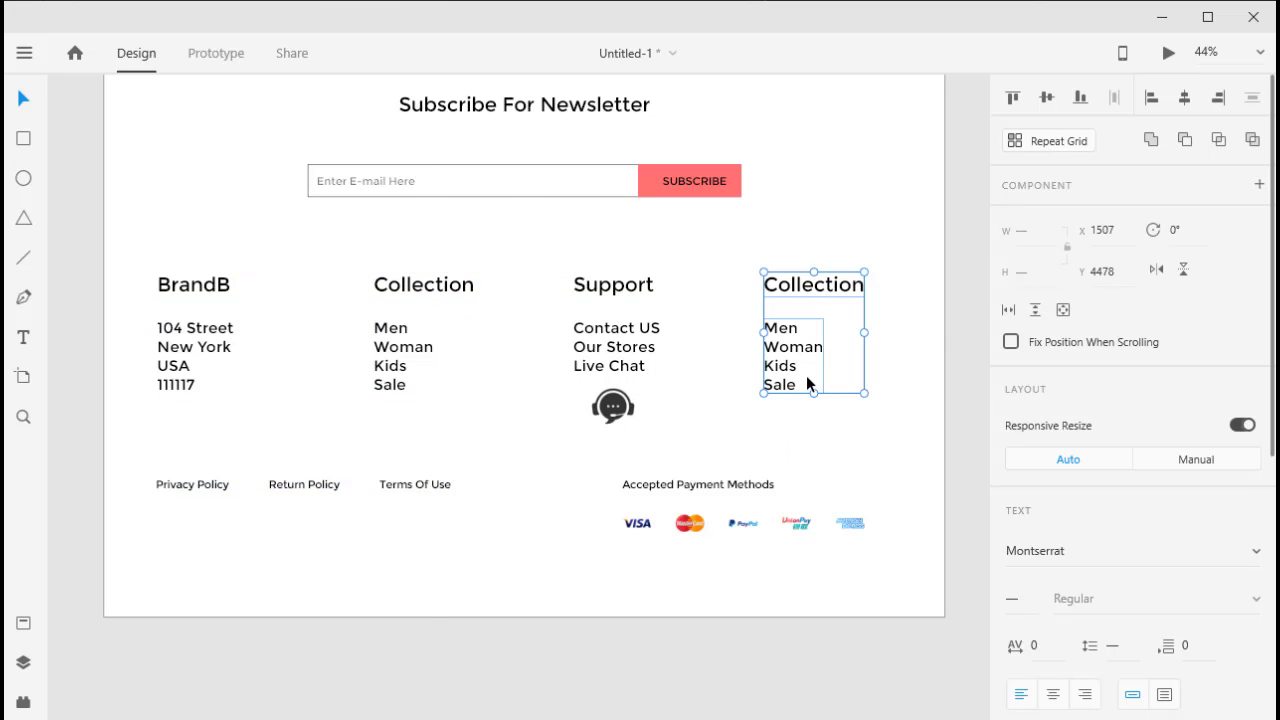
double_click(830, 288)
type("Sale")
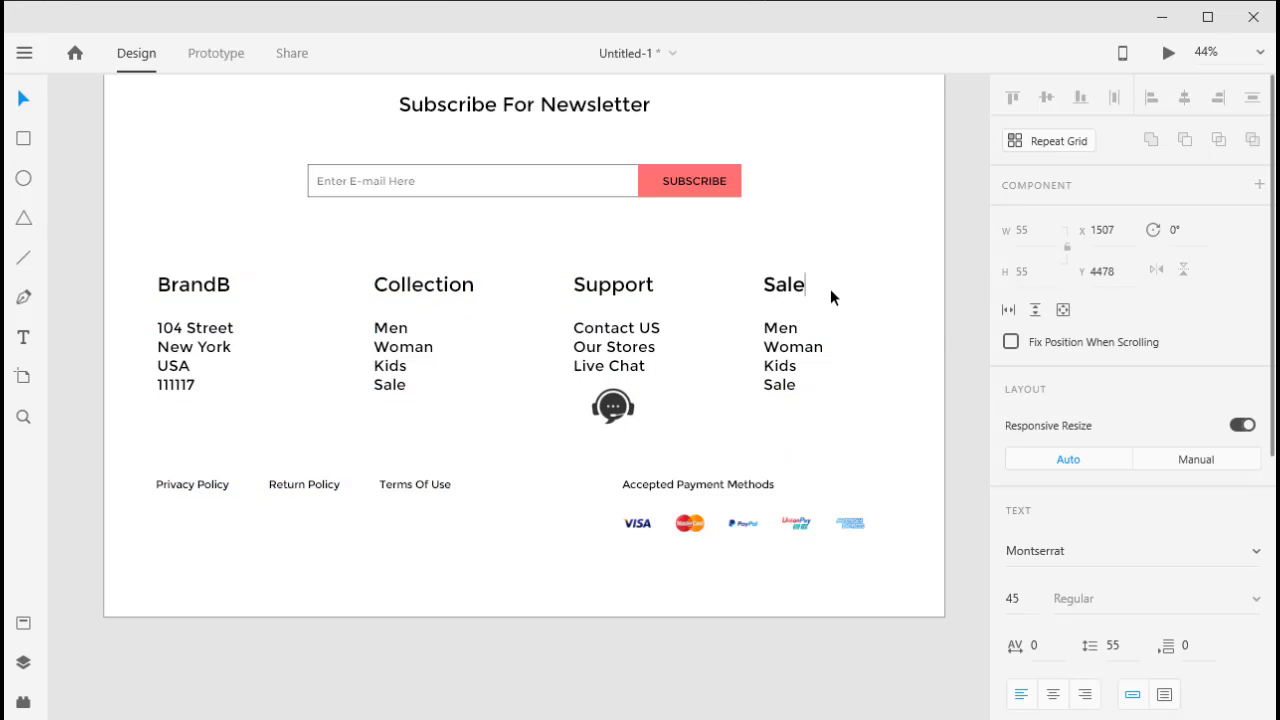
left_click(793, 384)
double_click(793, 384)
key("BackSpace")
key("BackSpace")
key("BackSpace")
key("BackSpace")
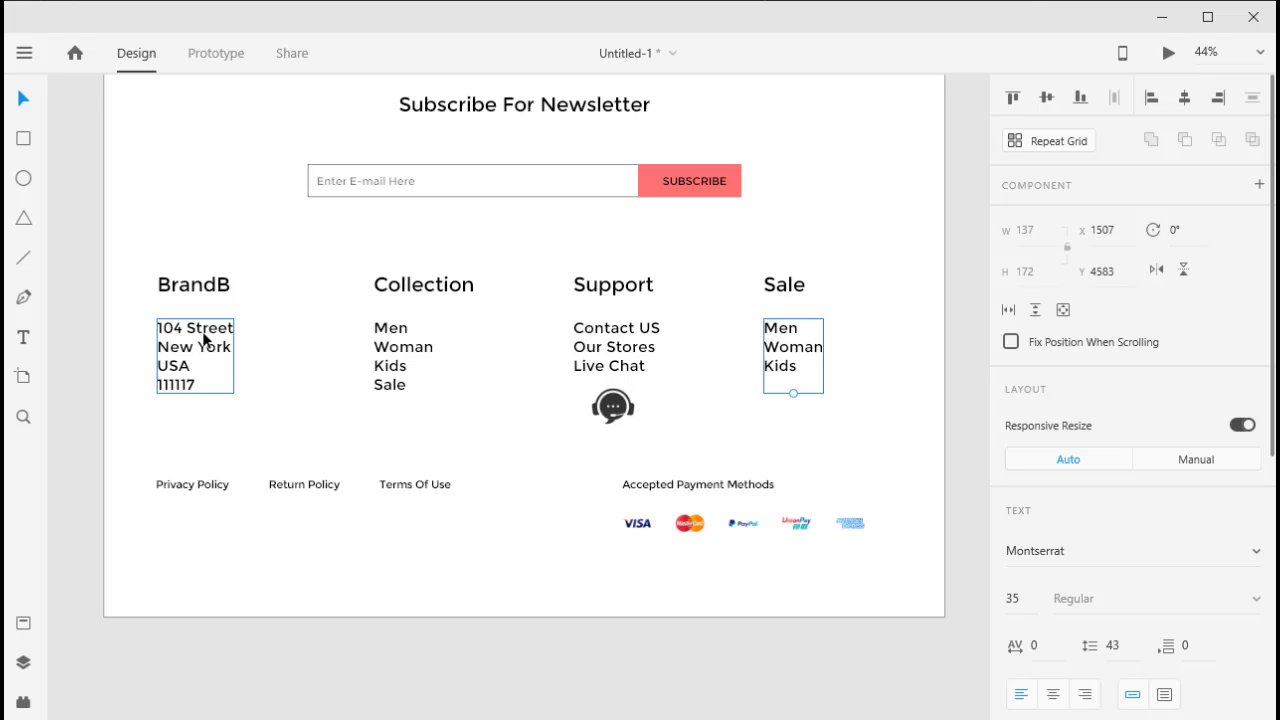
Turn Terms Of Use into a centred 'BrandB © 2020' line at the footer bottom.
left_click_drag(443, 491, 551, 594)
key("Return")
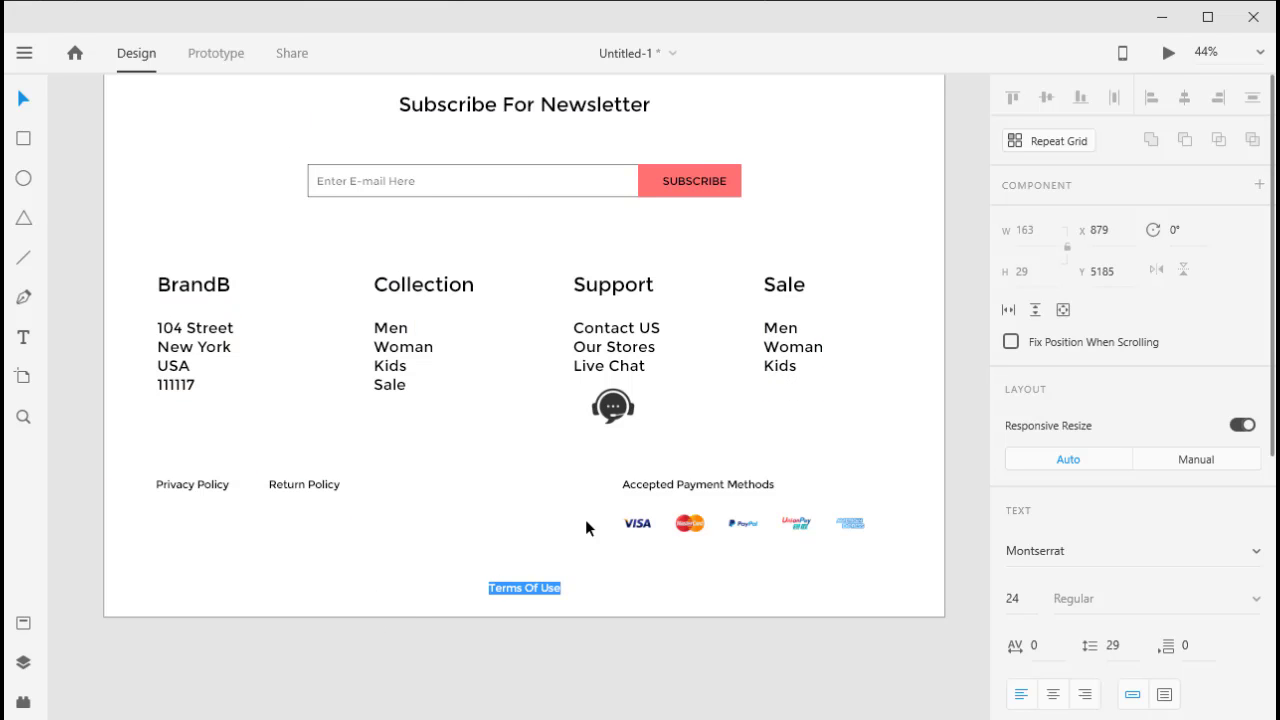
type("BrandB ")
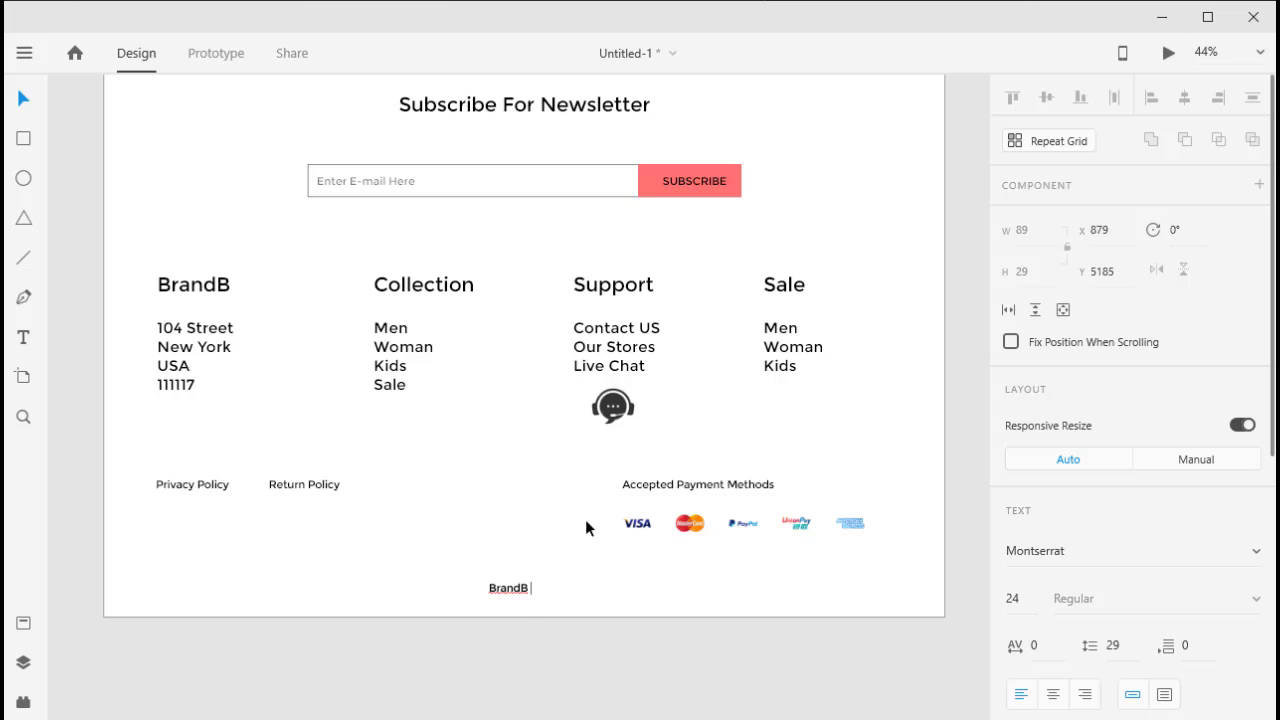
type("Copyright")
key("BackSpace")
key("BackSpace")
key("BackSpace")
key("BackSpace")
key("BackSpace")
key("BackSpace")
left_click(526, 589)
double_click(526, 589)
key("BackSpace")
key("Escape")
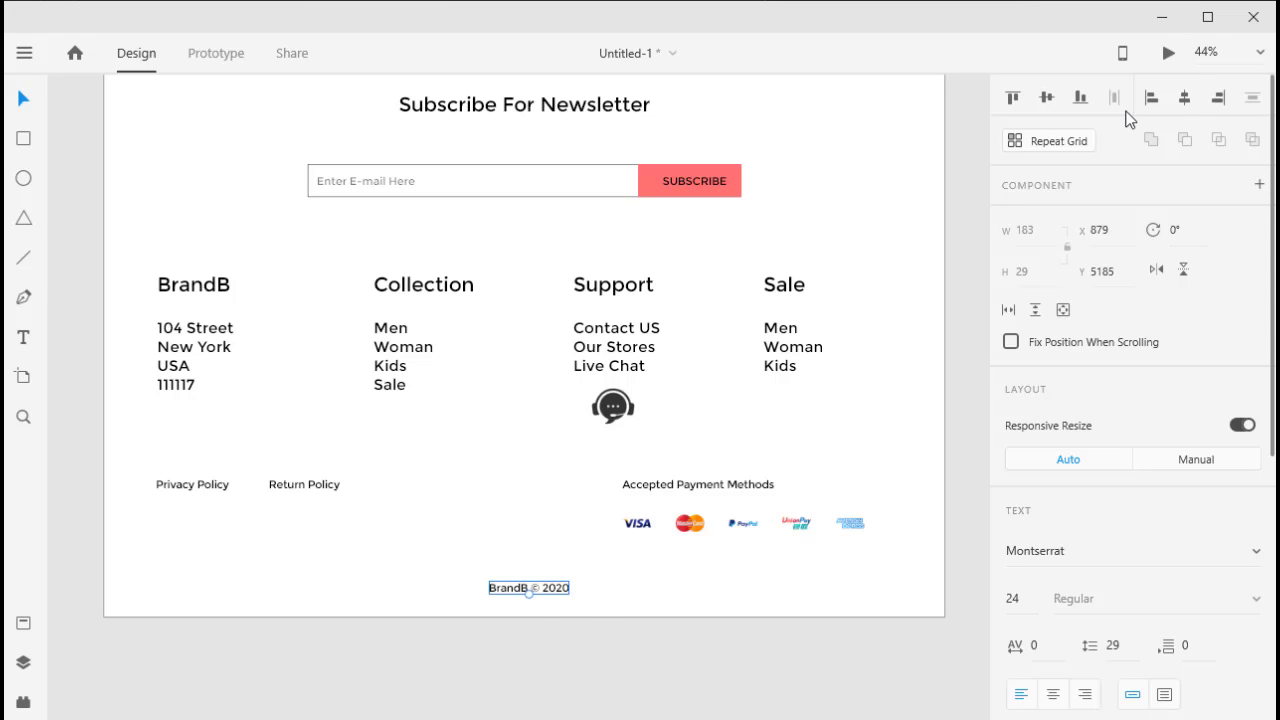
left_click(659, 505)
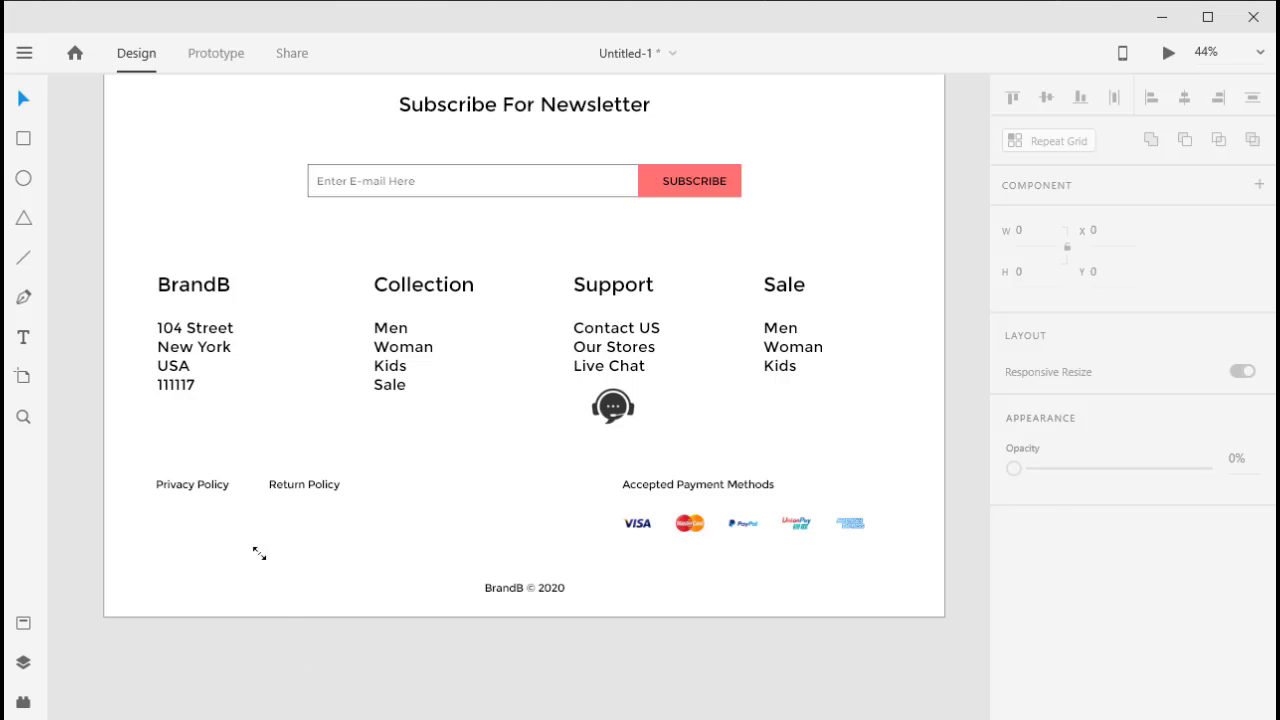
Place Facebook, Twitter and Instagram icons side by side at the footer's bottom left.
left_click_drag(259, 553, 157, 543)
key("Return")
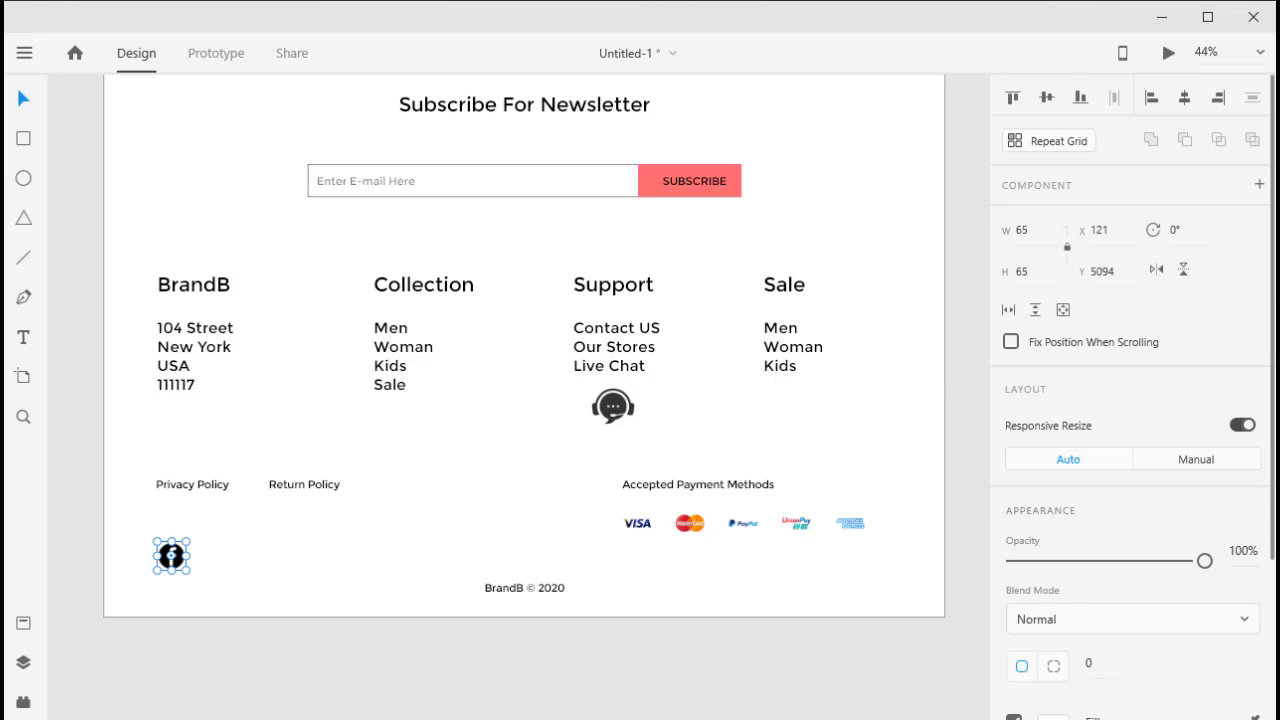
left_click(254, 594)
key("ctrl+v")
left_click_drag(266, 600, 233, 562)
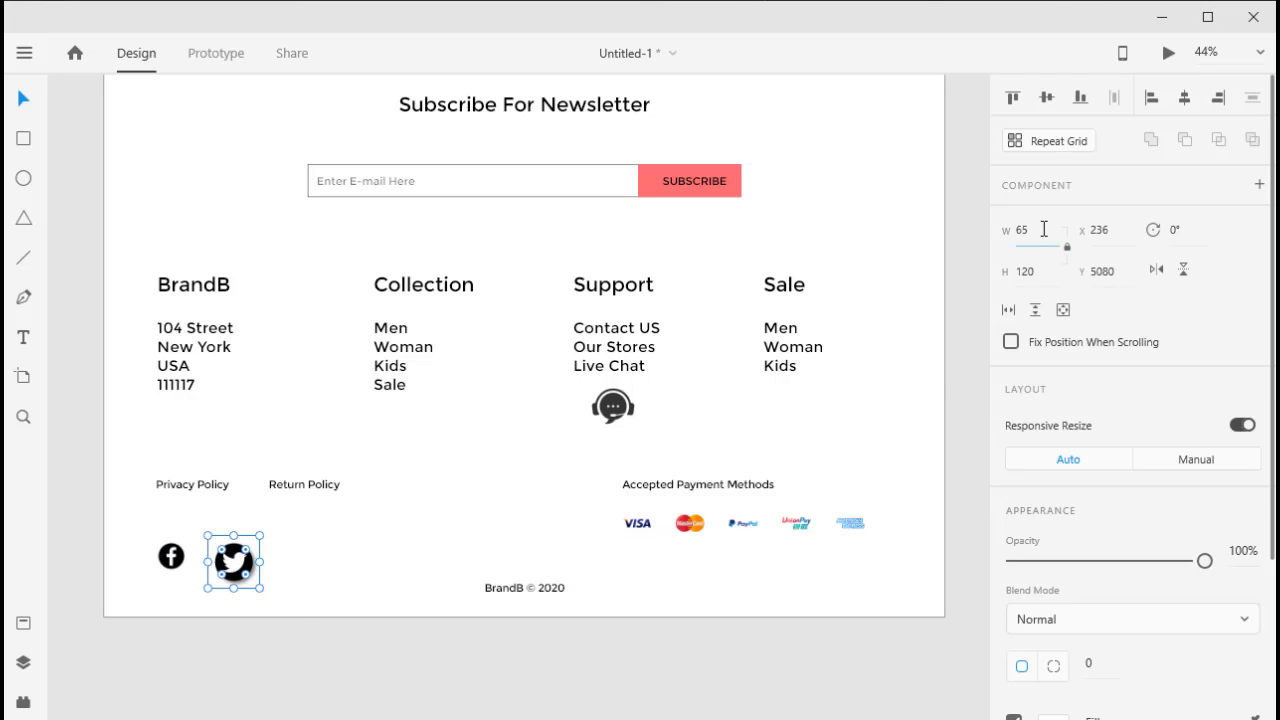
key("Return")
key("ctrl+v")
left_click_drag(325, 597, 303, 573)
Set the Instagram icon width to 65 and line the icons up evenly.
double_click(1022, 229)
type("65")
key("Return")
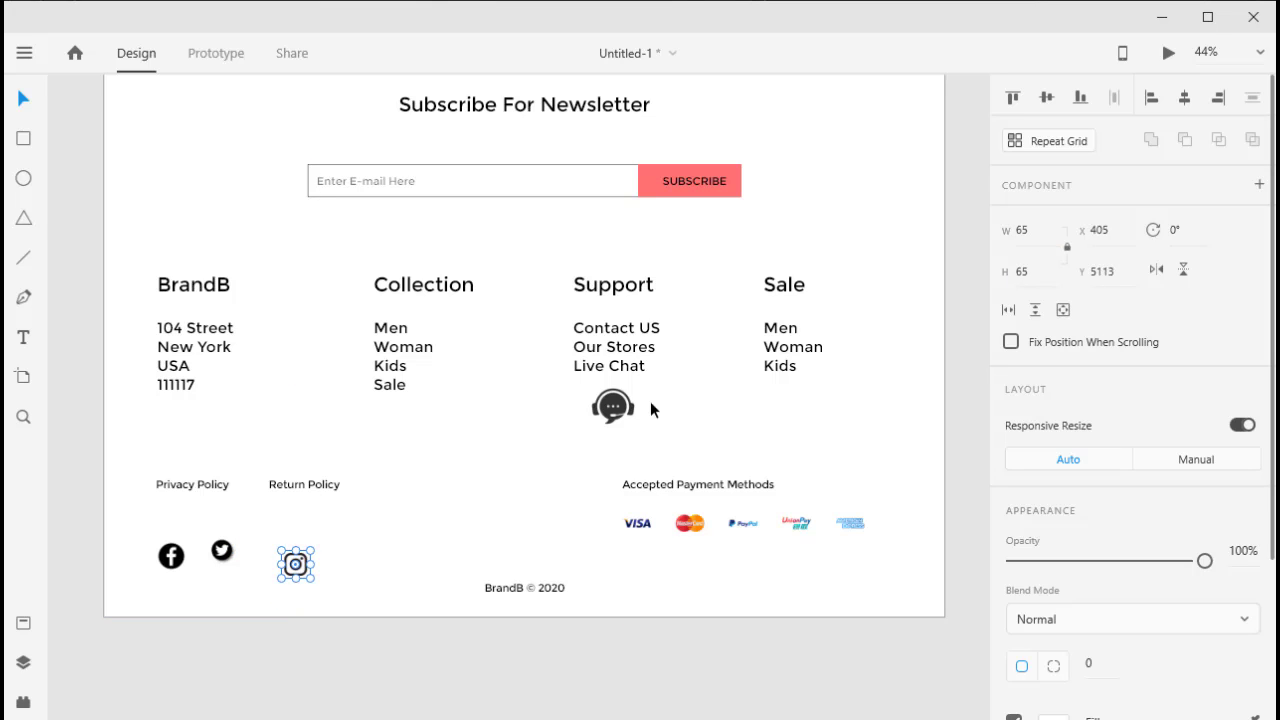
mouse_move(222, 550)
left_mouse_down()
mouse_move(244, 583)
mouse_move(281, 567)
mouse_move(165, 562)
left_mouse_up()
key("ctrl+z")
left_click(670, 667)
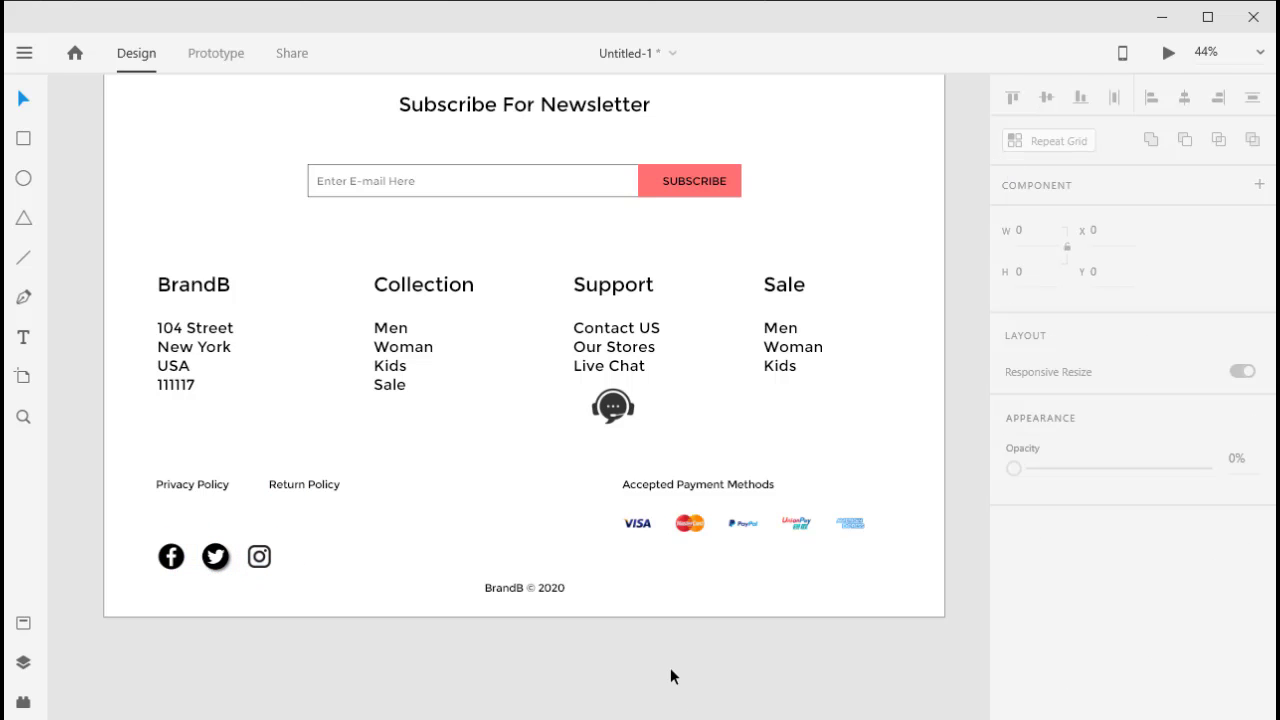
Distribute the header search, account and cart icons evenly.
scroll(722, 478, "up", 3)
scroll(722, 478, "up", 3)
scroll(711, 477, "up", 5)
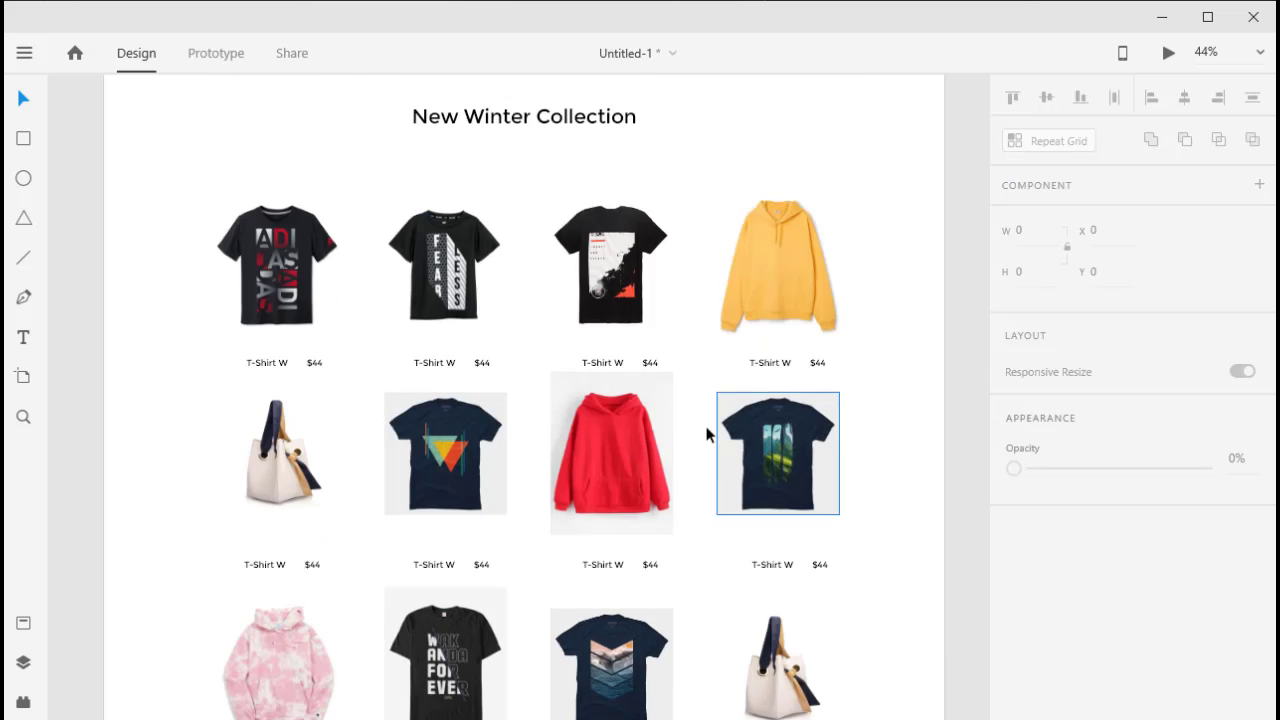
scroll(706, 434, "up", 5)
scroll(714, 443, "up", 4)
left_click(788, 229)
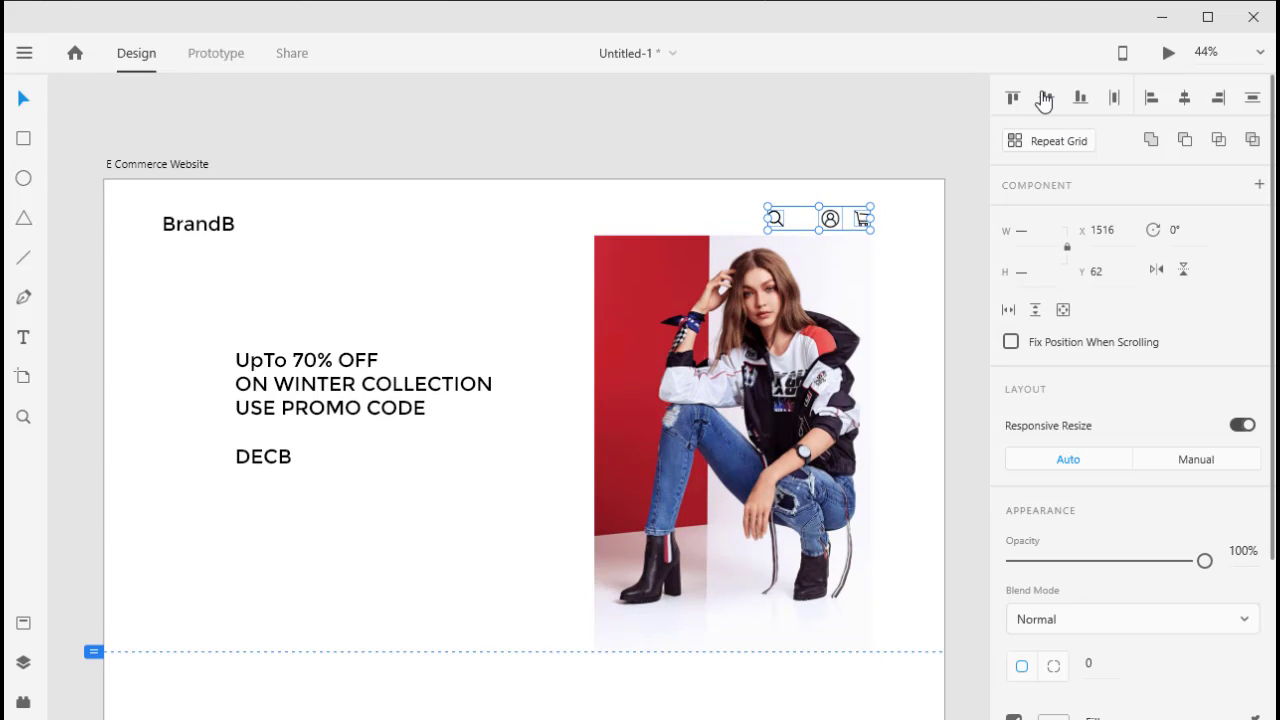
left_click(1116, 98)
left_click(972, 211)
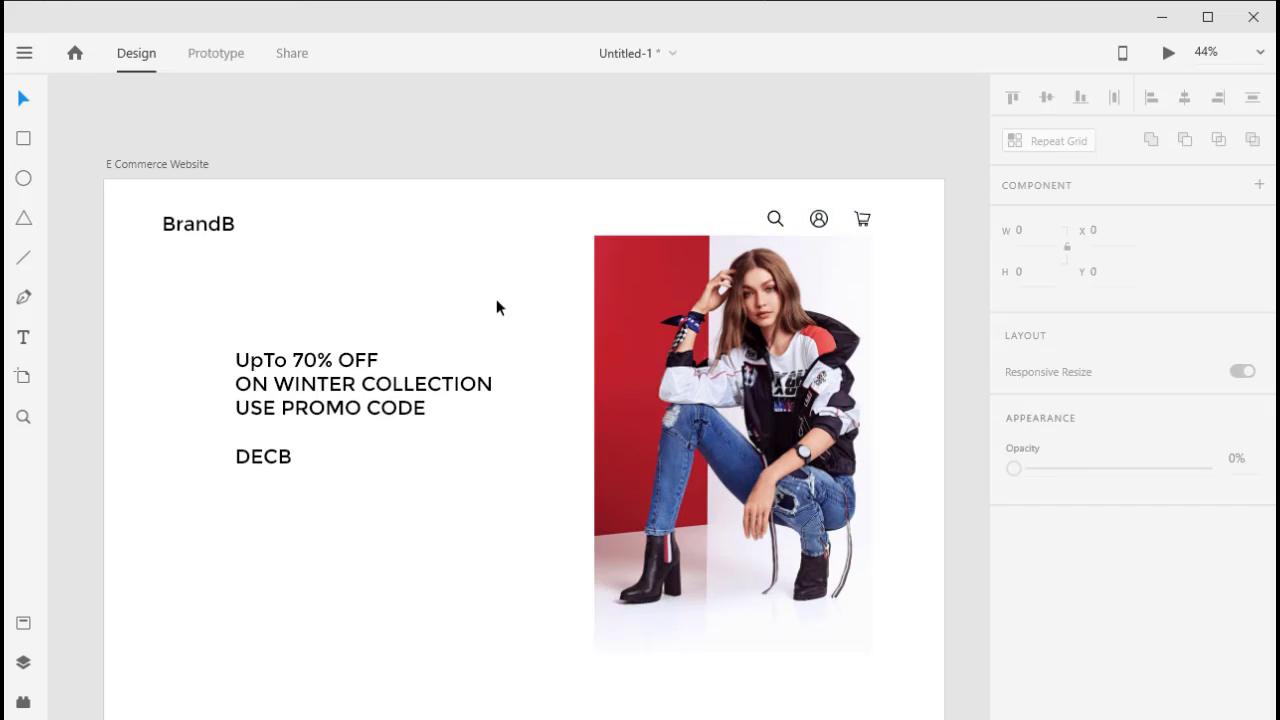
Duplicate the BrandB text into Men, Woman and Kids navigation links.
left_click(190, 232)
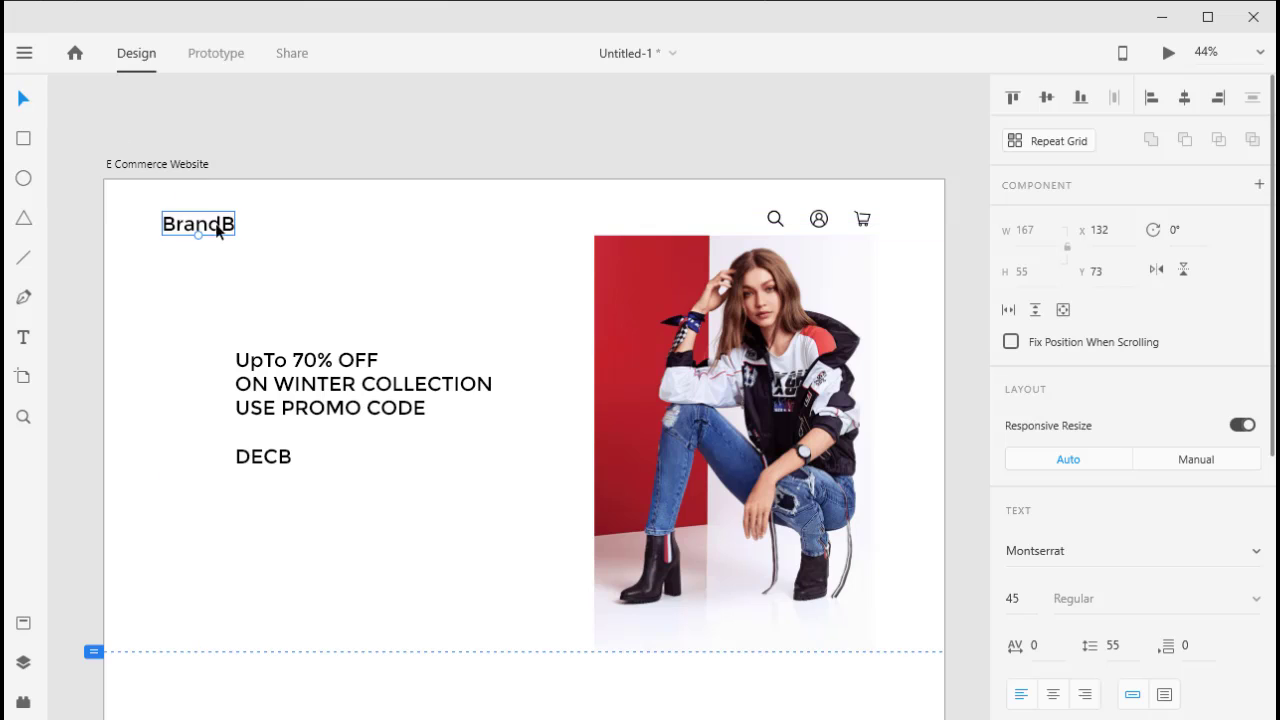
mouse_move(220, 228)
left_mouse_down()
mouse_move(503, 240)
mouse_move(576, 224)
left_mouse_up()
double_click(349, 240)
type("Men")
key("Escape")
double_click(503, 240)
type("Woman")
key("Escape")
double_click(576, 222)
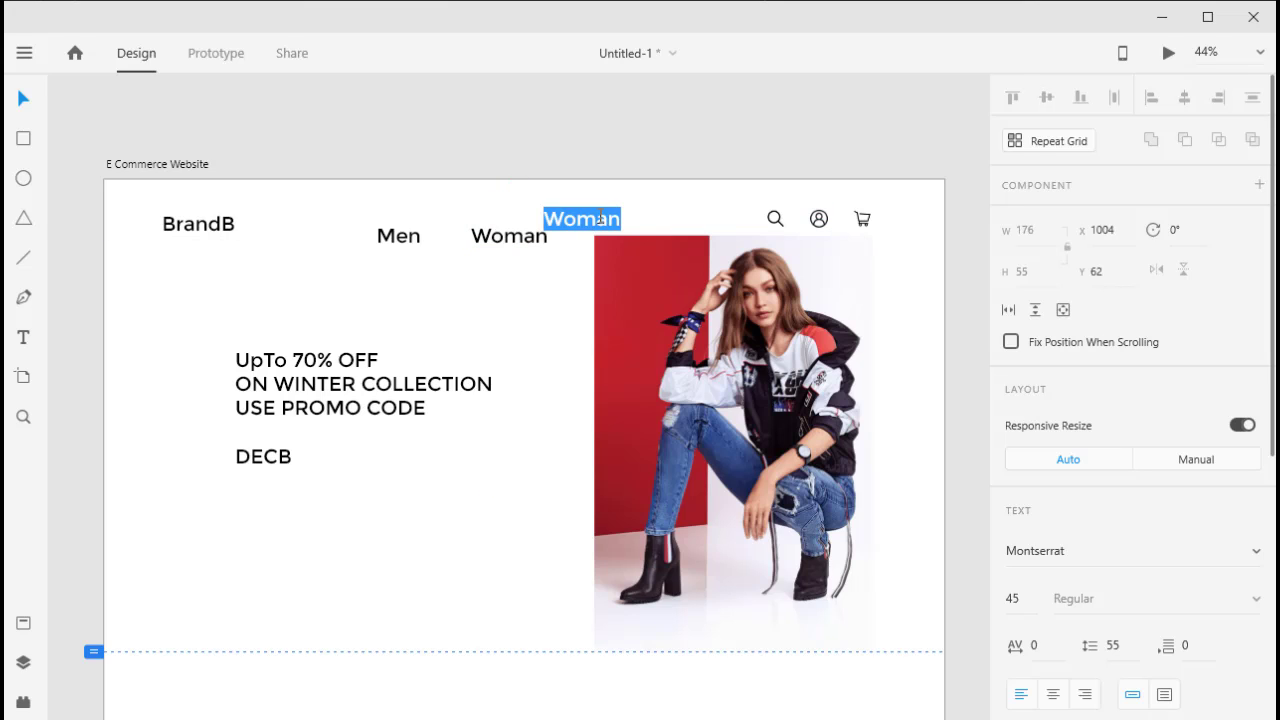
type("Kids")
key("Escape")
Add a fourth navigation link reading Sale.
mouse_move(571, 216)
left_mouse_down()
mouse_move(631, 210)
mouse_move(372, 240)
left_mouse_up()
double_click(631, 214)
type("Sale")
key("Escape")
Align the four links middle, distribute them horizontally and set font size 25.
left_click(1046, 97)
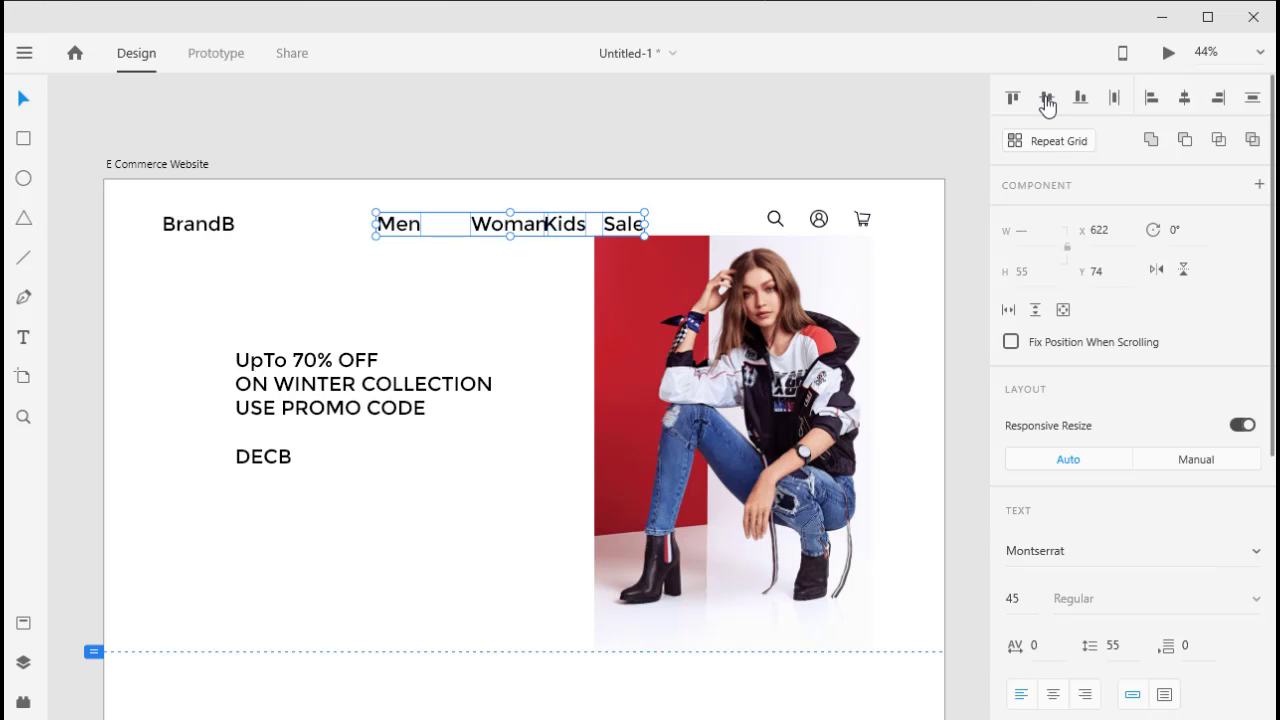
left_click(1114, 97)
left_click(1012, 598)
type("25")
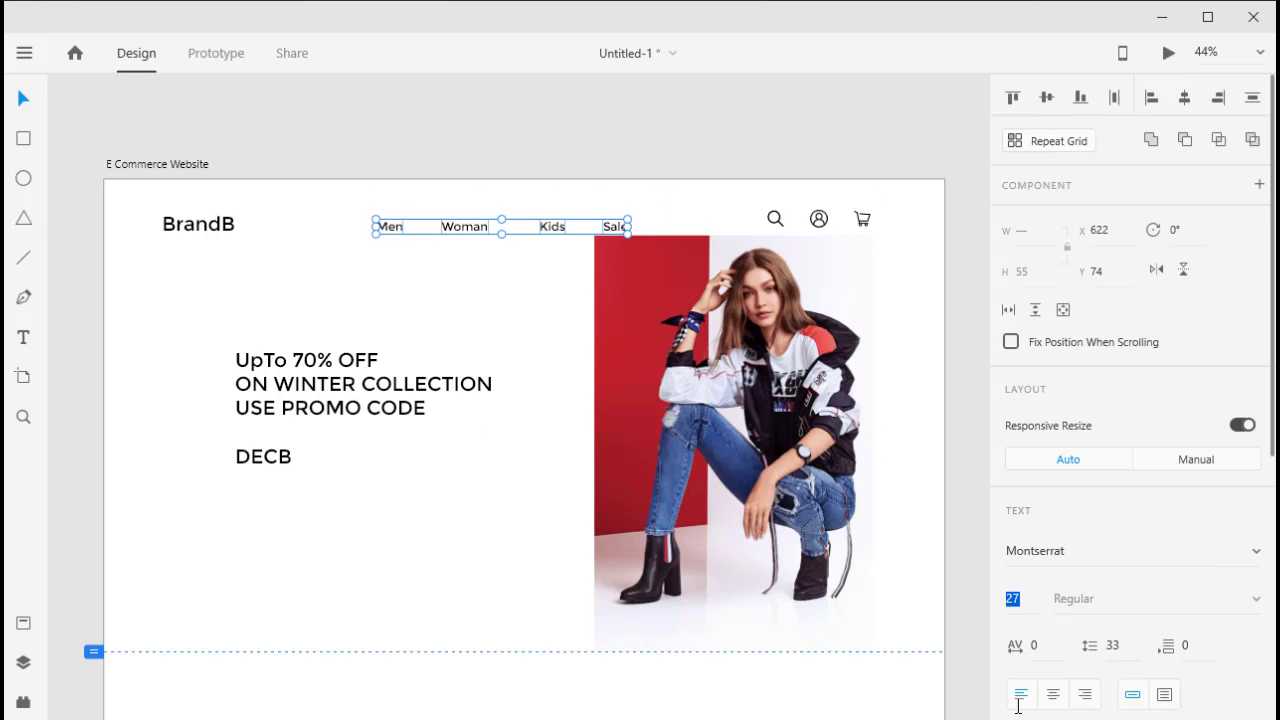
key("Return")
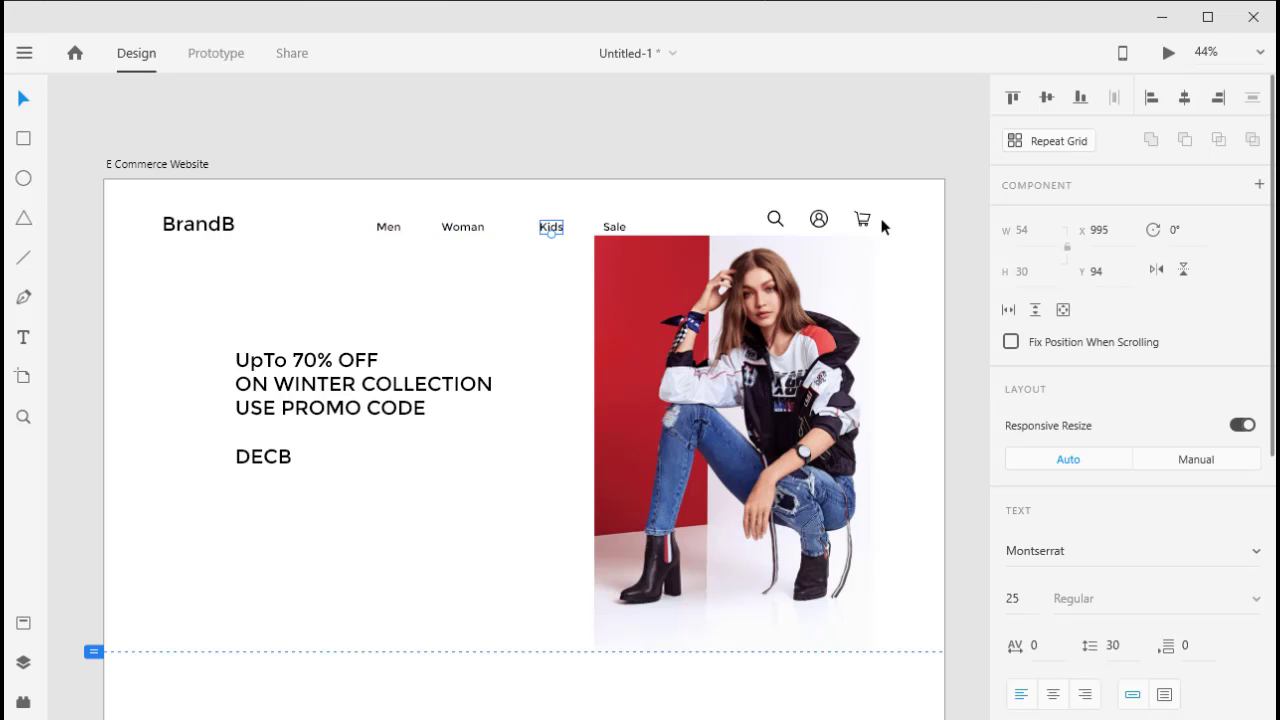
Move the navigation links level with the header icons.
left_click_drag(906, 232, 545, 207)
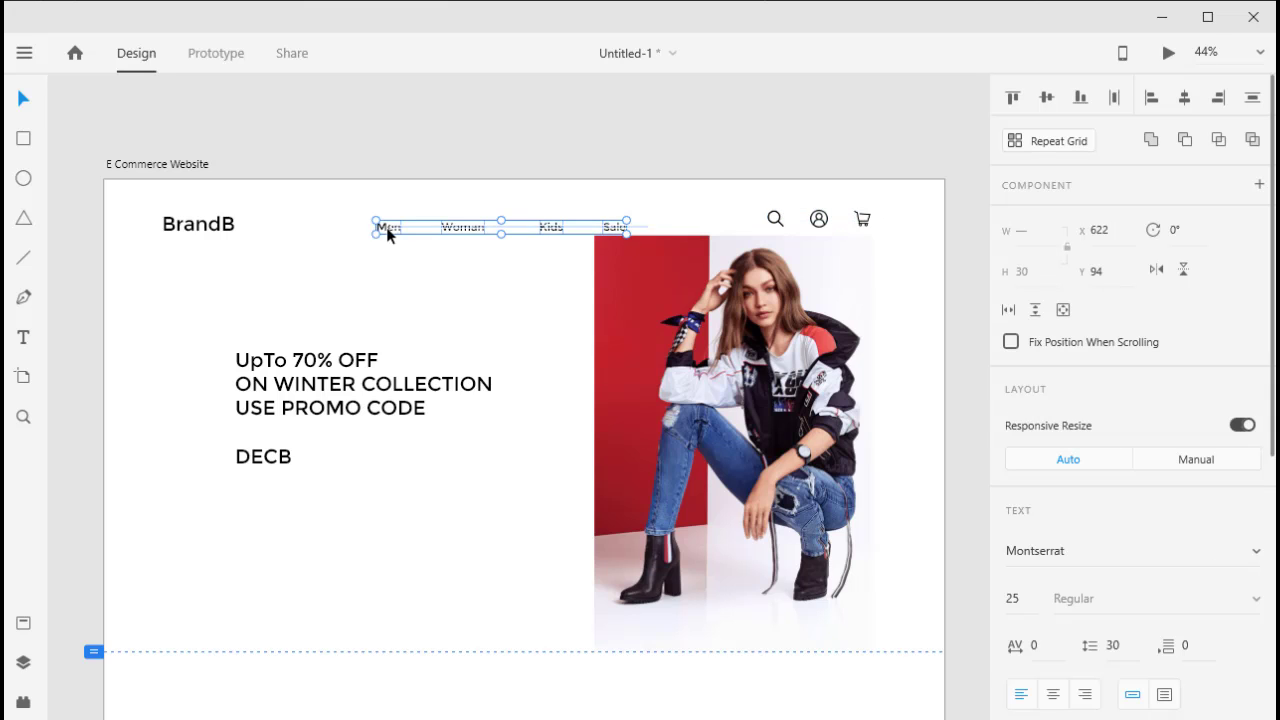
left_click_drag(388, 231, 394, 225)
key("shift+Left")
key("shift+Left")
key("shift+Left")
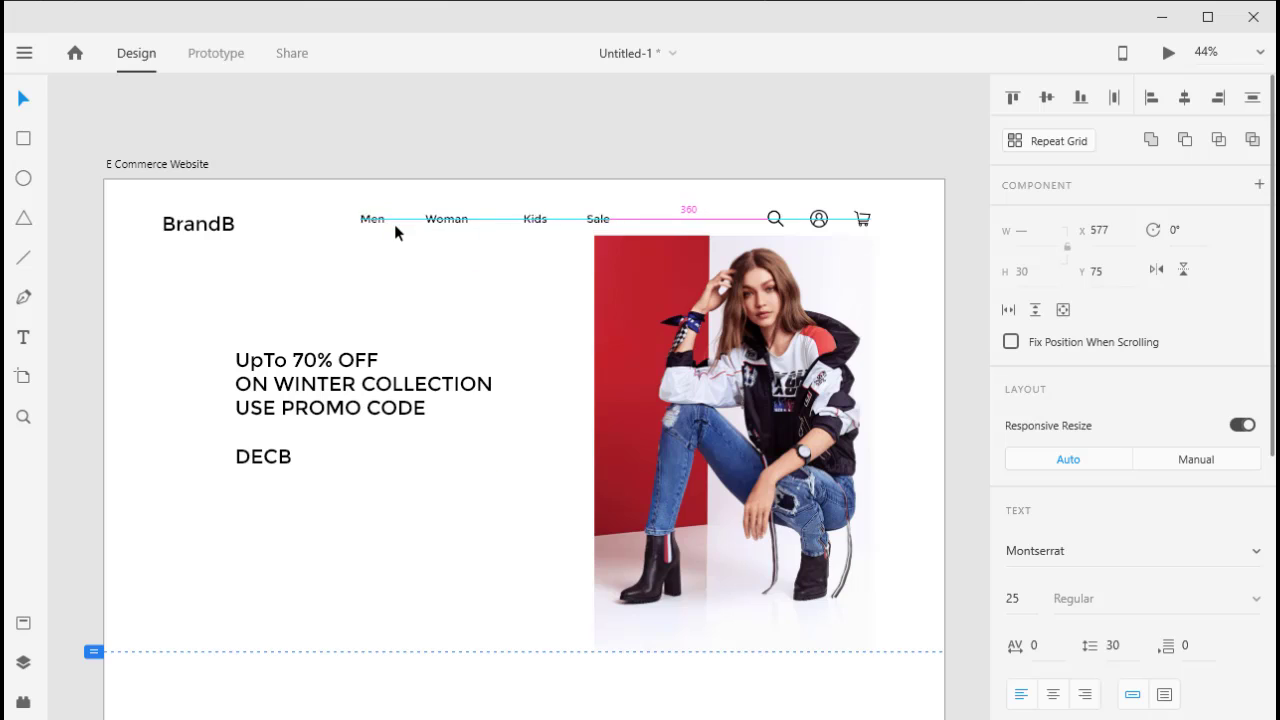
key("shift+Left")
key("shift+Left")
key("shift+Left")
key("shift+Right")
key("shift+Right")
key("shift+Right")
key("shift+Right")
key("shift+Right")
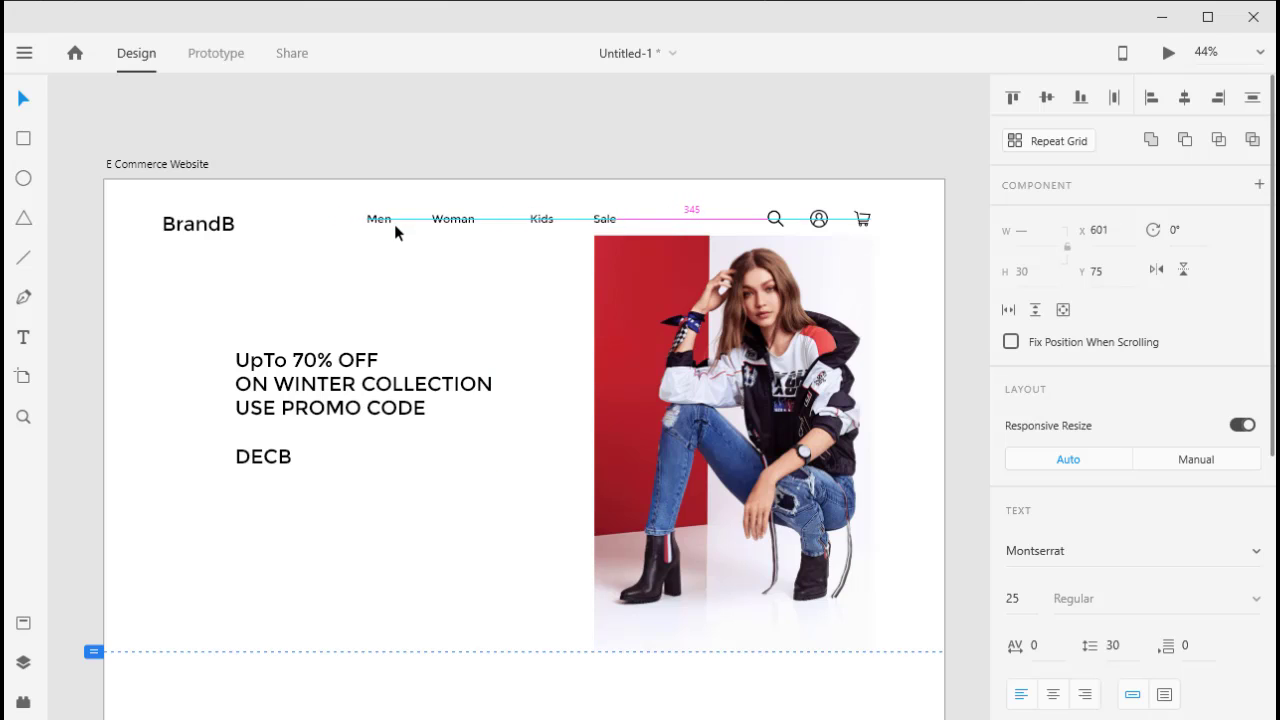
Adjust the search icon's spacing beside the menu and reselect the header elements.
left_click(775, 218)
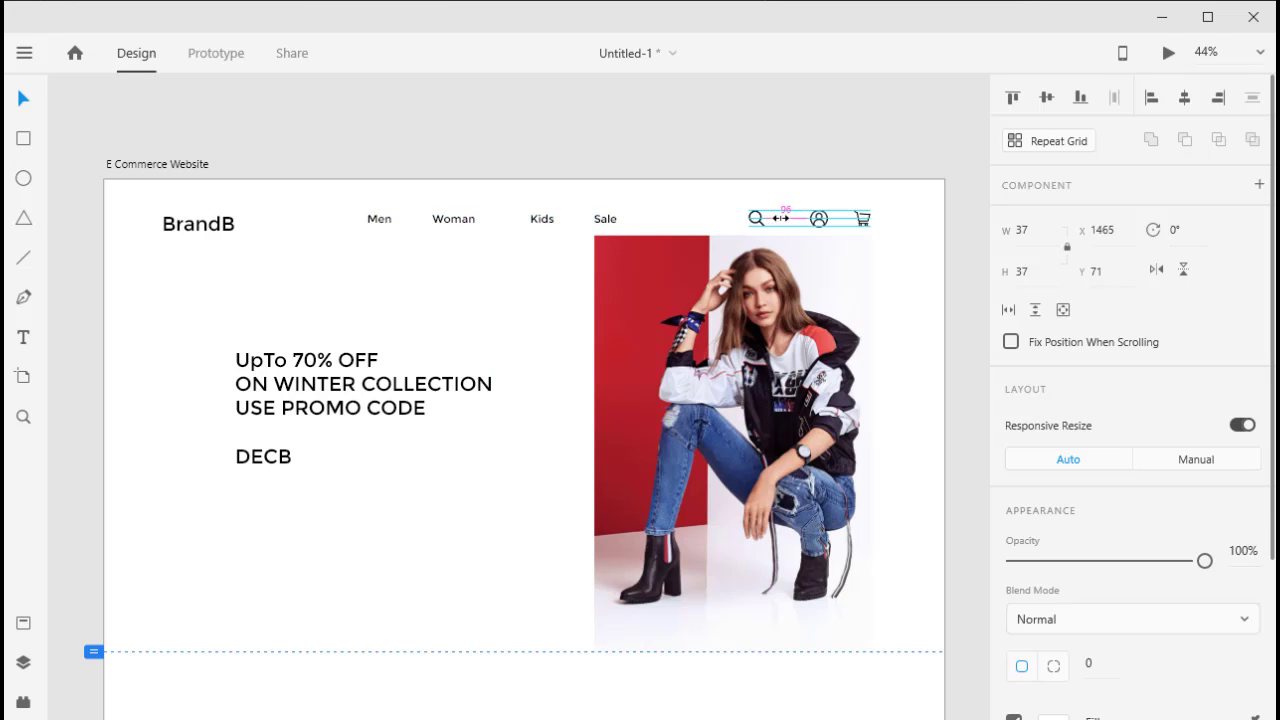
left_click_drag(779, 217, 780, 218)
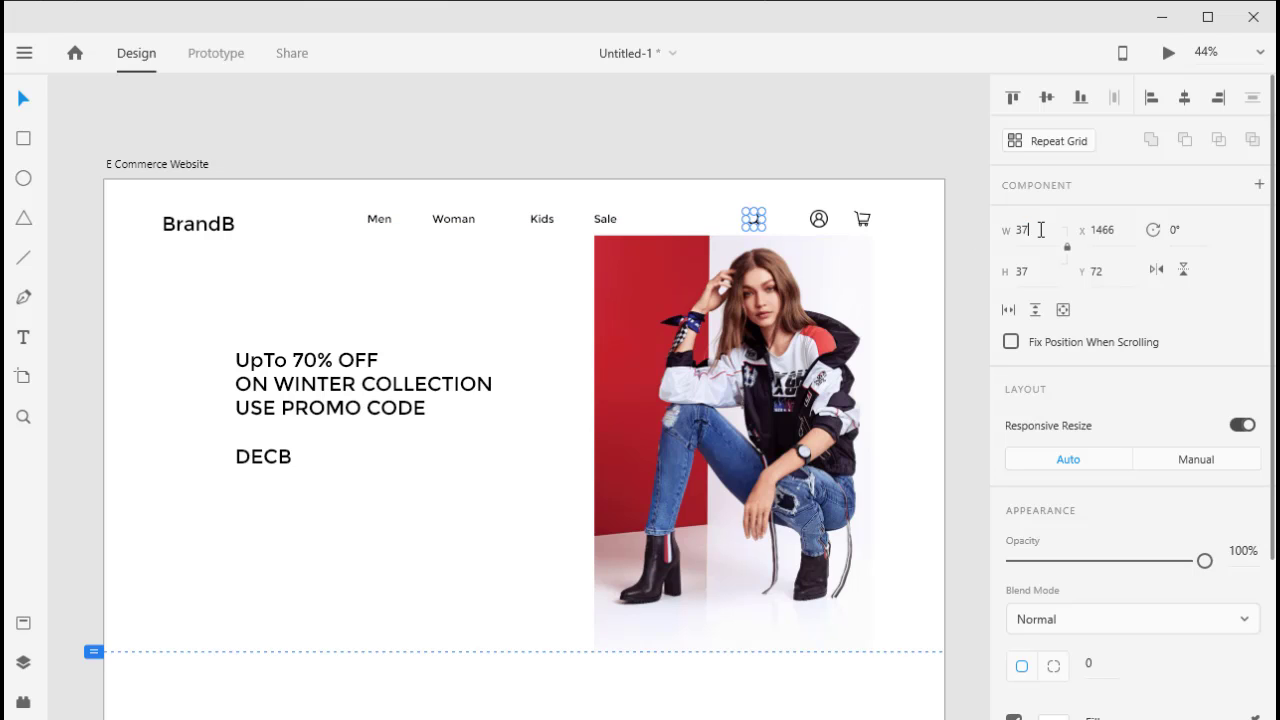
left_click(862, 218, "shift")
left_click(753, 219, "shift")
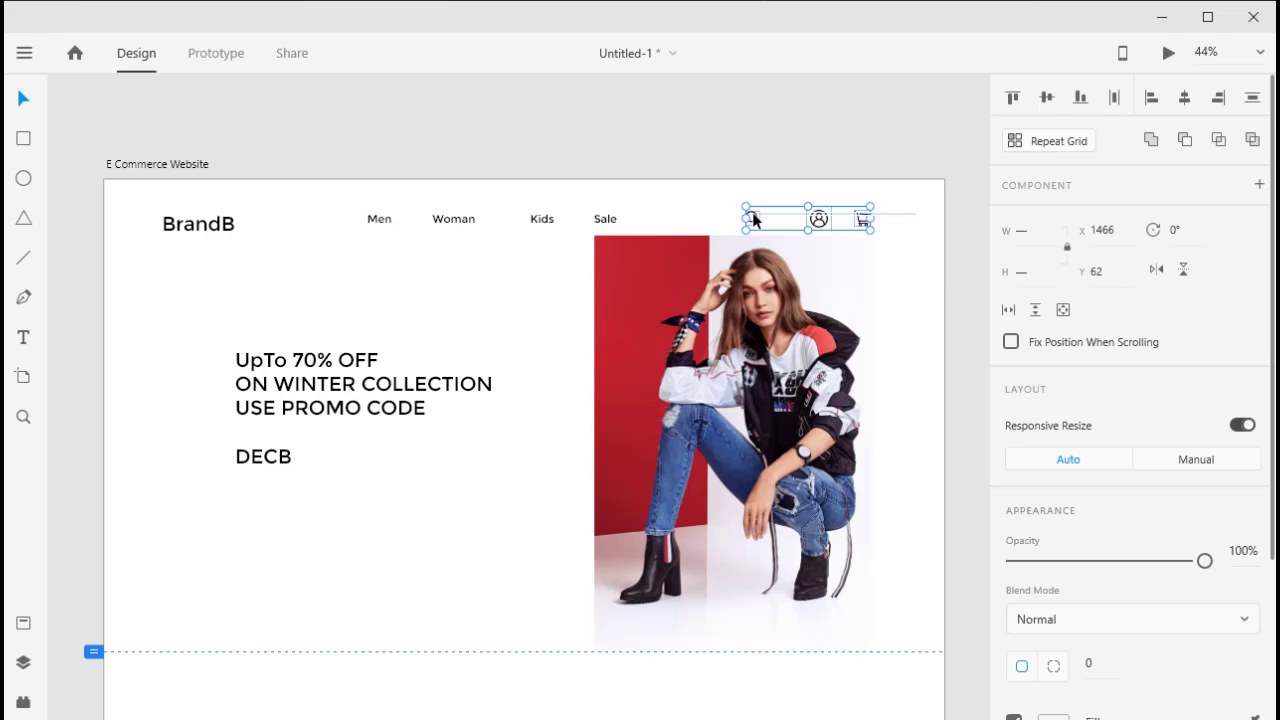
left_click_drag(917, 229, 362, 210)
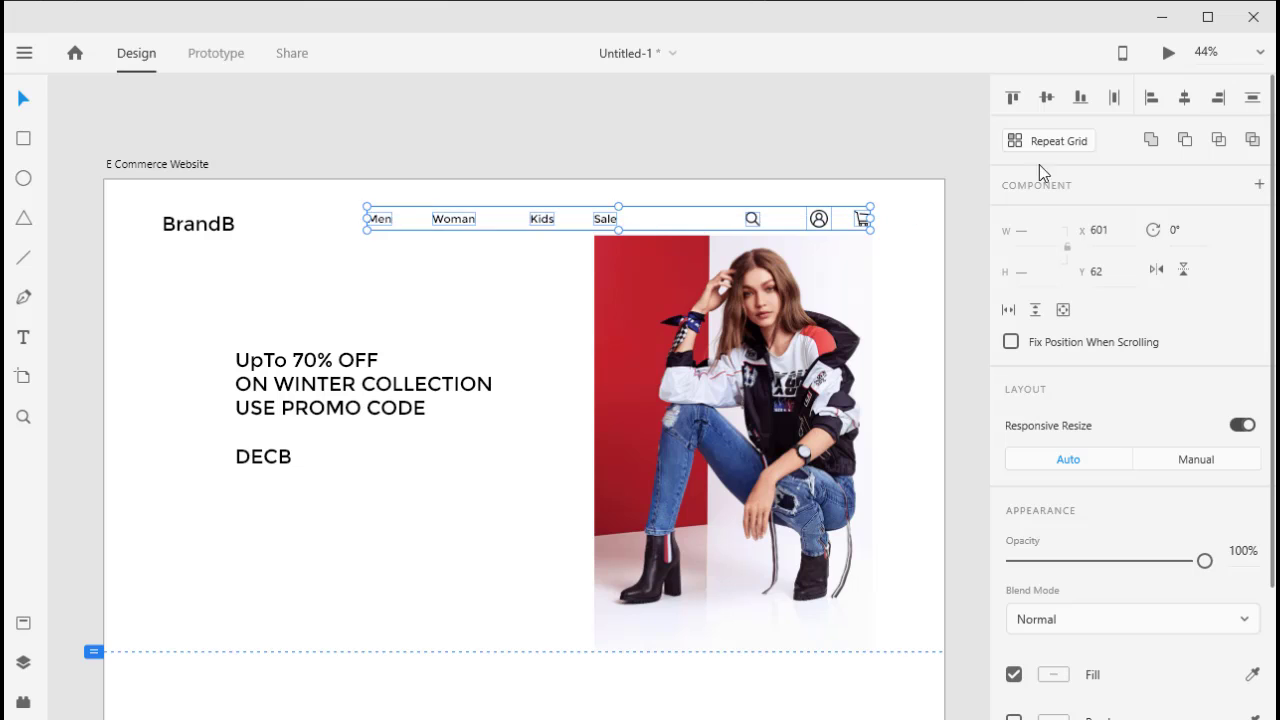
left_click(198, 223)
Level the BrandB logo and colour the promo word 70% with red sampled from the photo.
left_click_drag(198, 223, 198, 219)
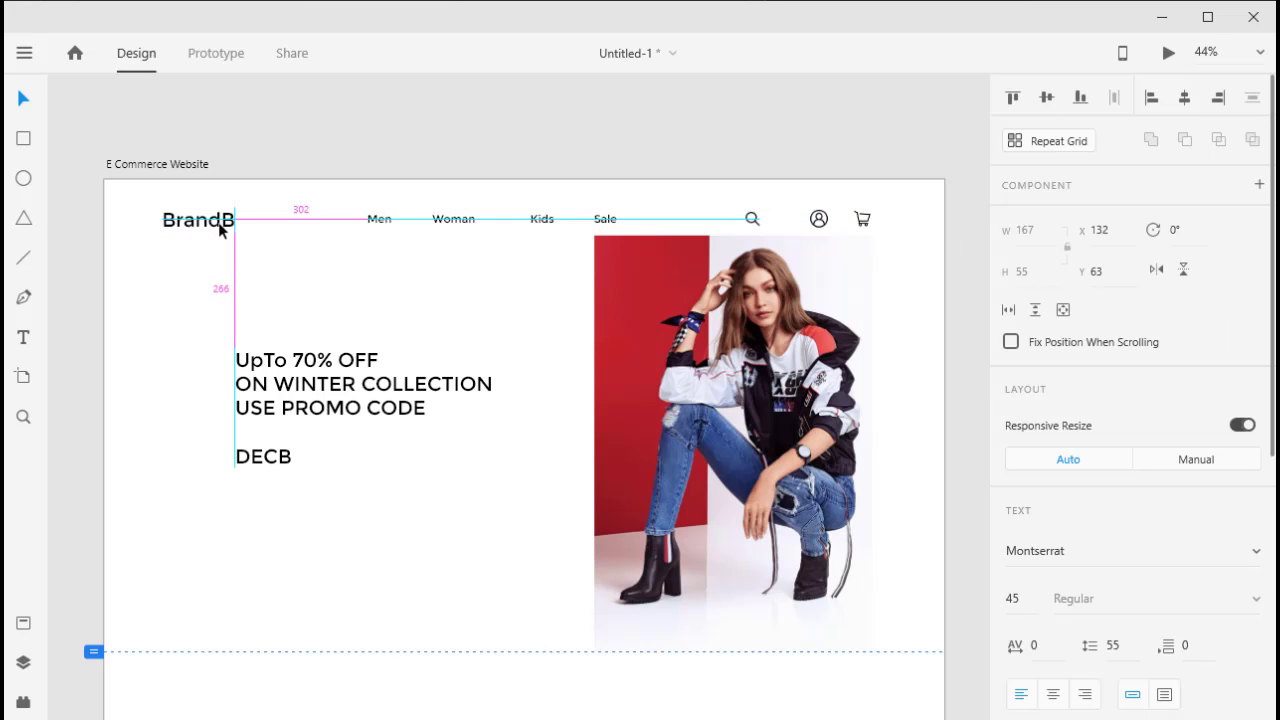
left_click(390, 500)
double_click(397, 404)
double_click(312, 358)
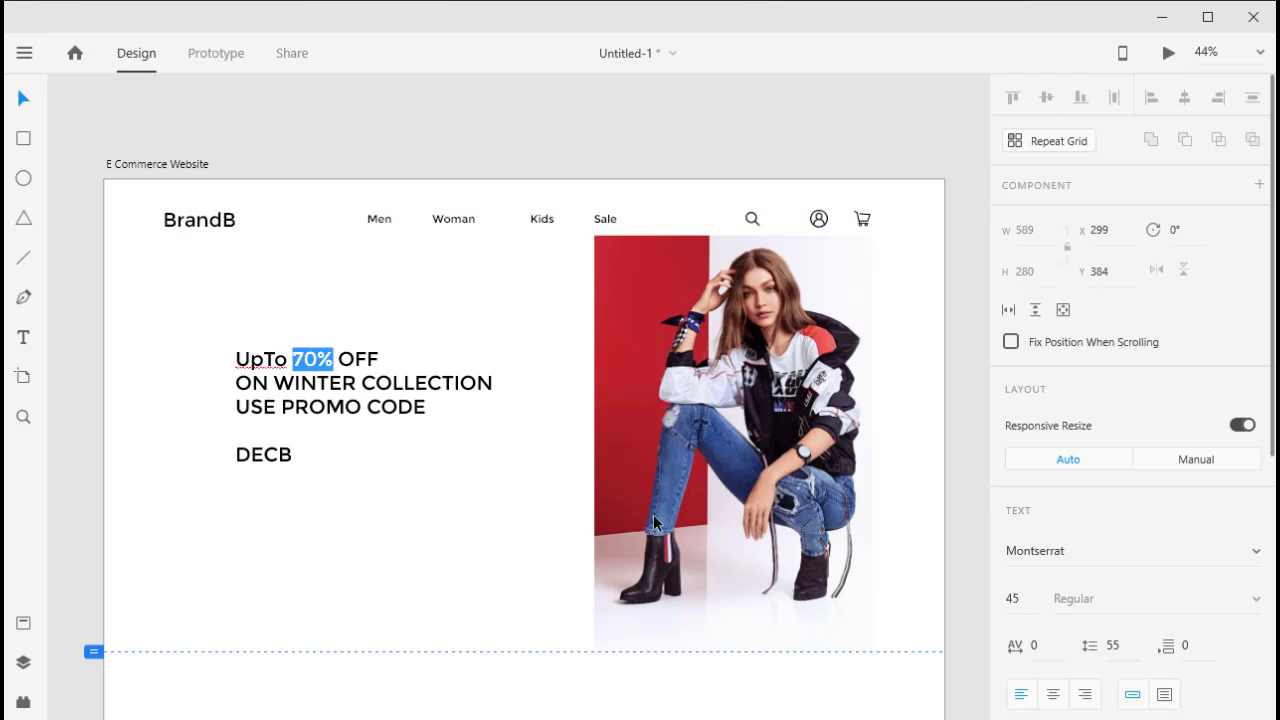
scroll(1130, 450, "down", 5)
left_click(1054, 569)
left_click(983, 640)
left_click(631, 294)
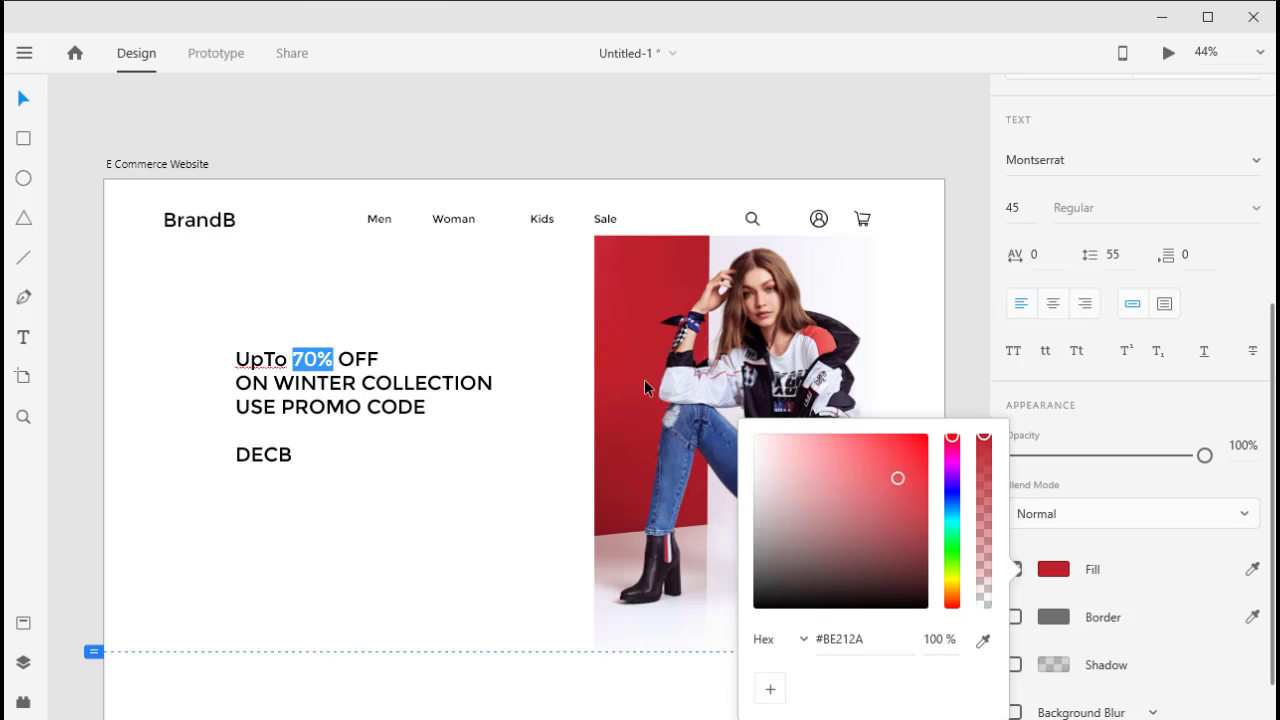
key("Escape")
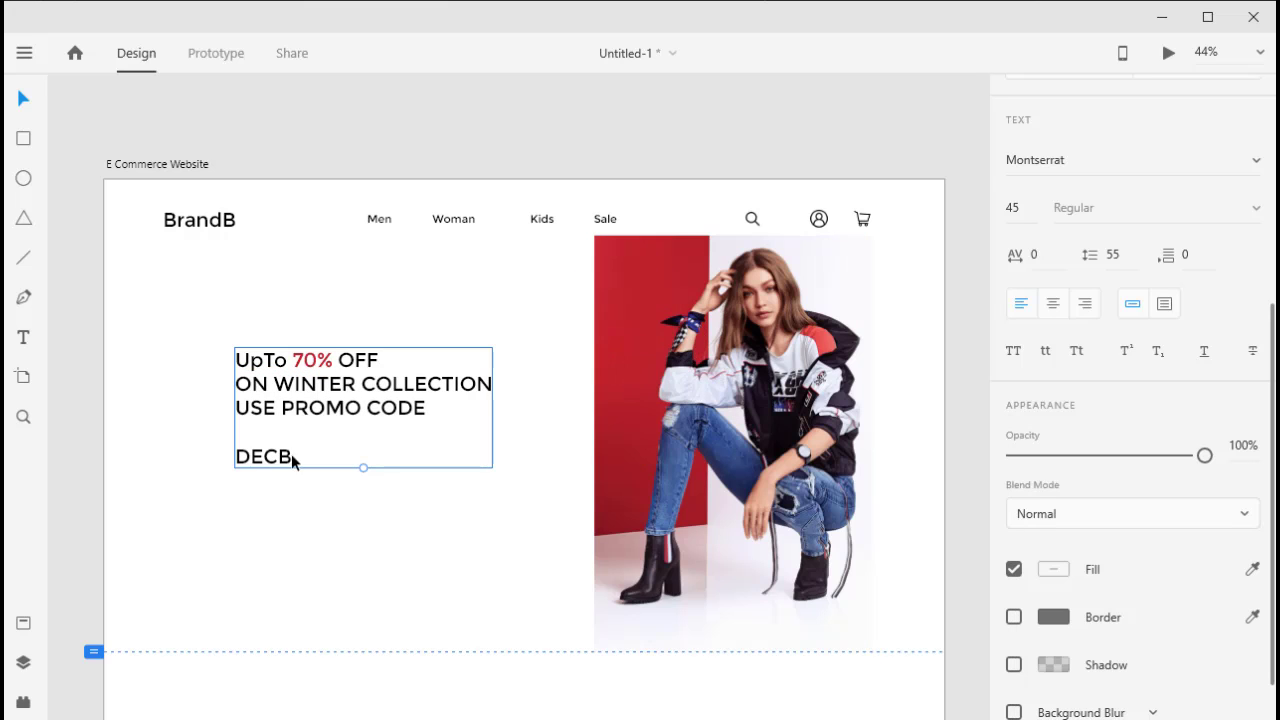
Set the promo text font size to 60.
left_click(1012, 598)
type("62")
key("Return")
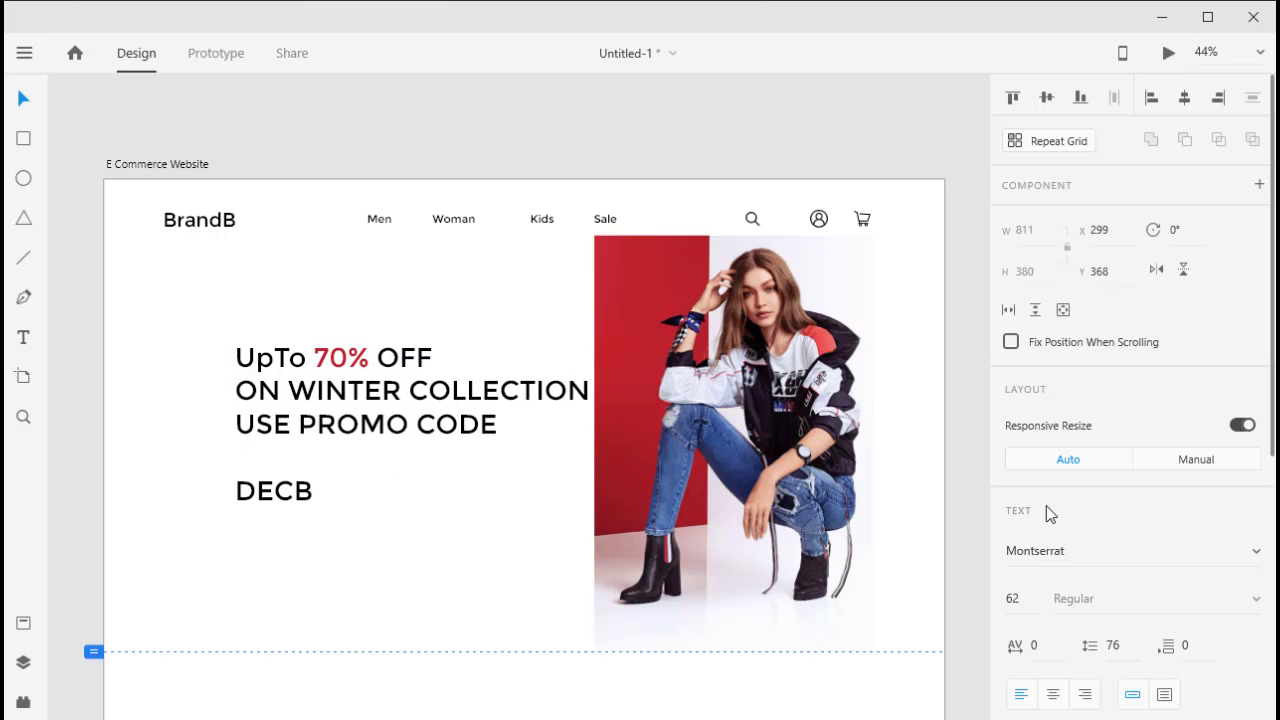
left_click(1014, 598)
type("60")
key("Return")
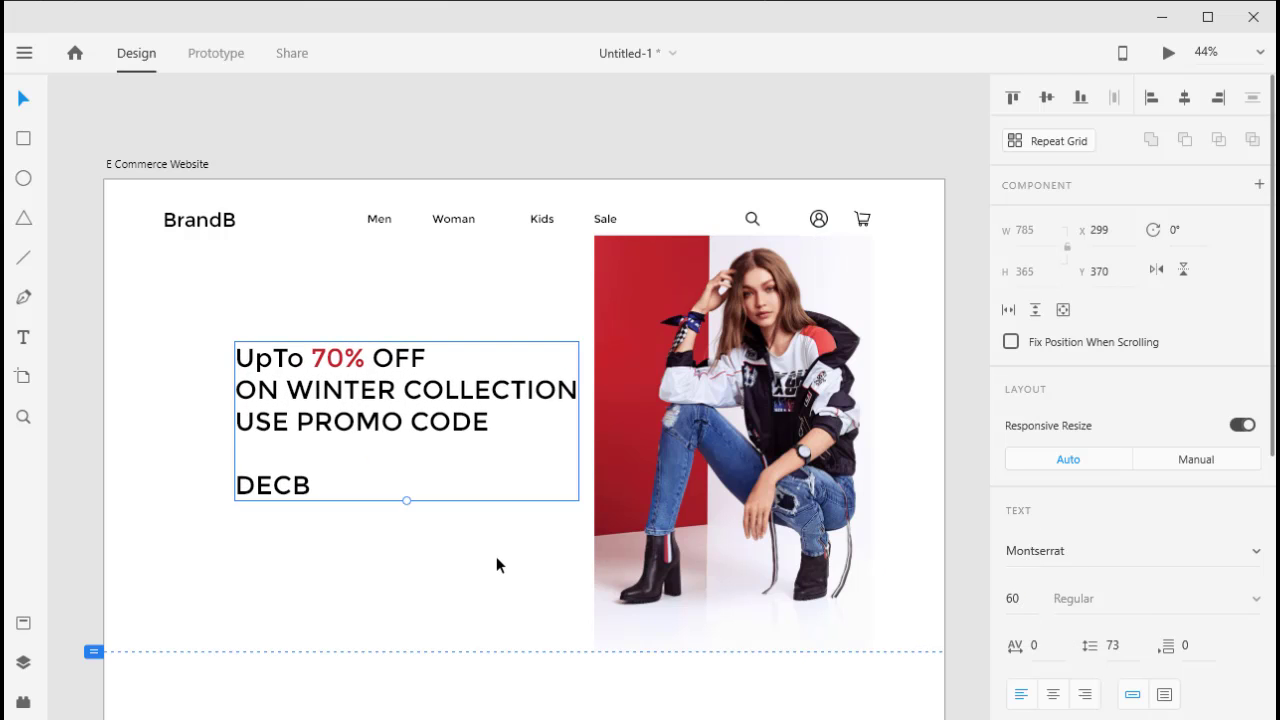
Colour WINTER COLLECTION with blue sampled from the jeans.
double_click(578, 390)
key("ctrl+shift+Left")
key("ctrl+shift+Left")
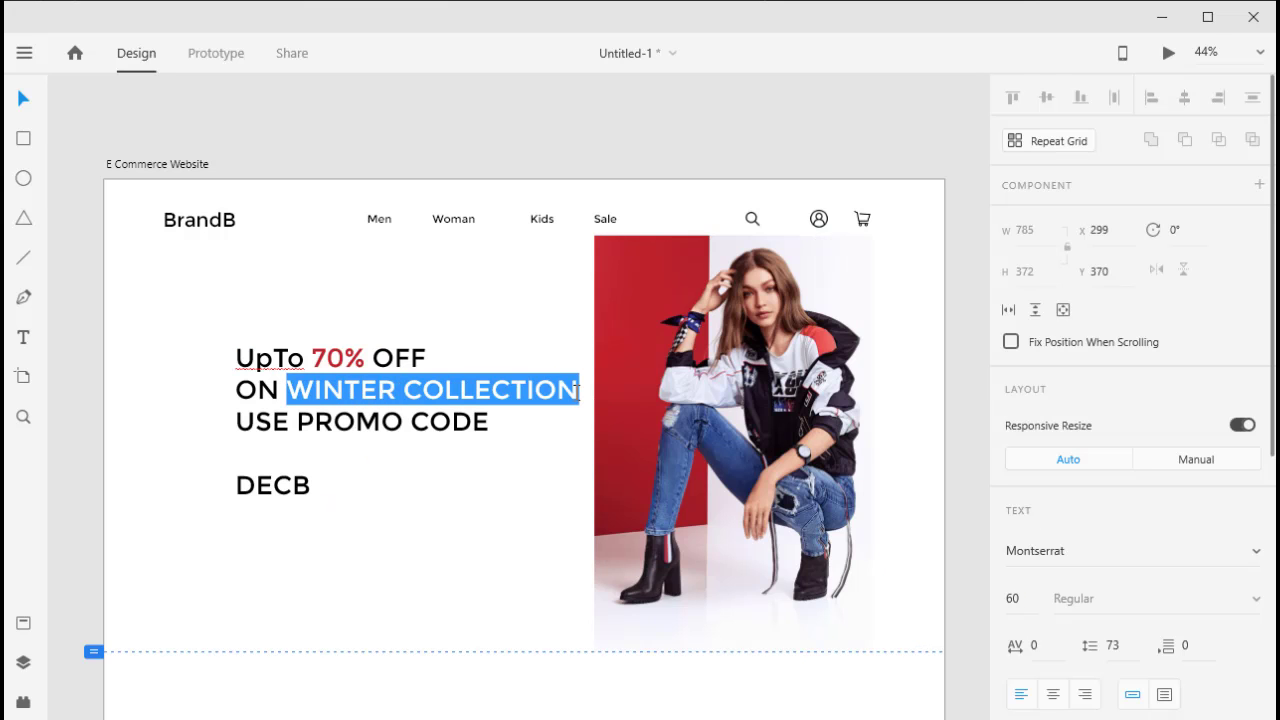
scroll(1130, 450, "down", 5)
left_click(1053, 569)
left_click(983, 640)
left_click(722, 460)
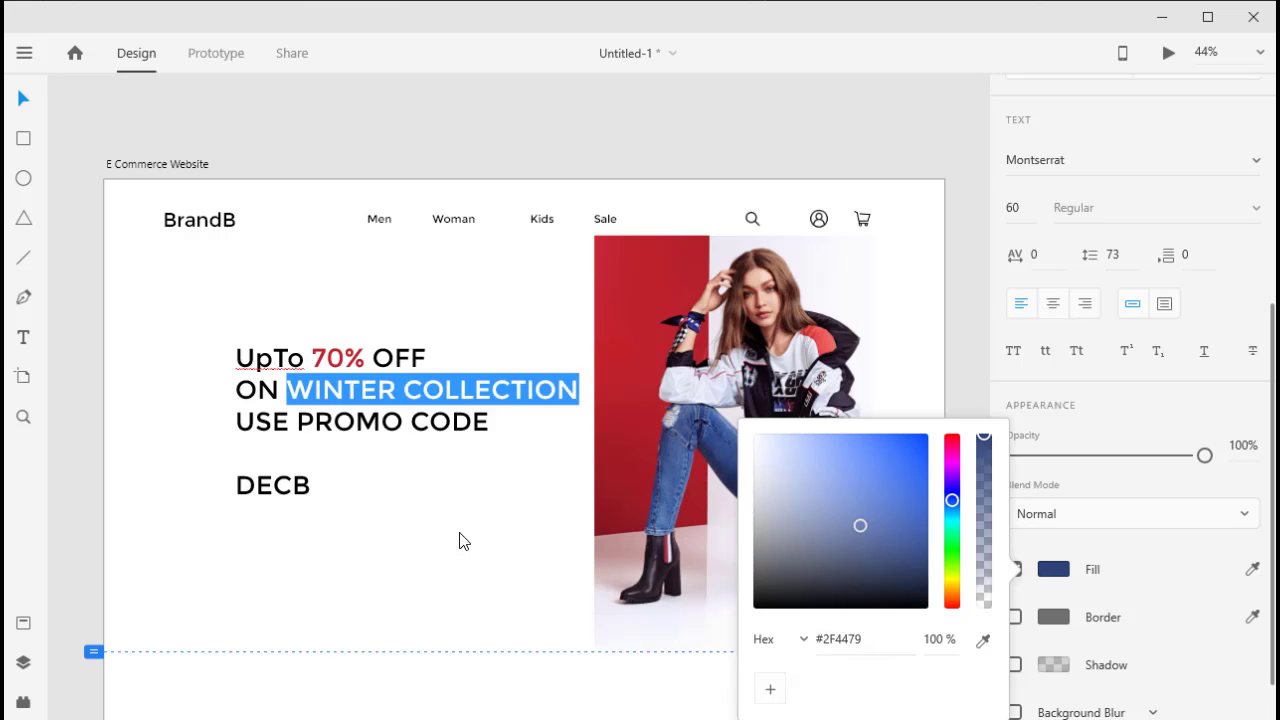
key("Escape")
Change WINTER COLLECTION to a brighter blue, #063FD1.
double_click(311, 485)
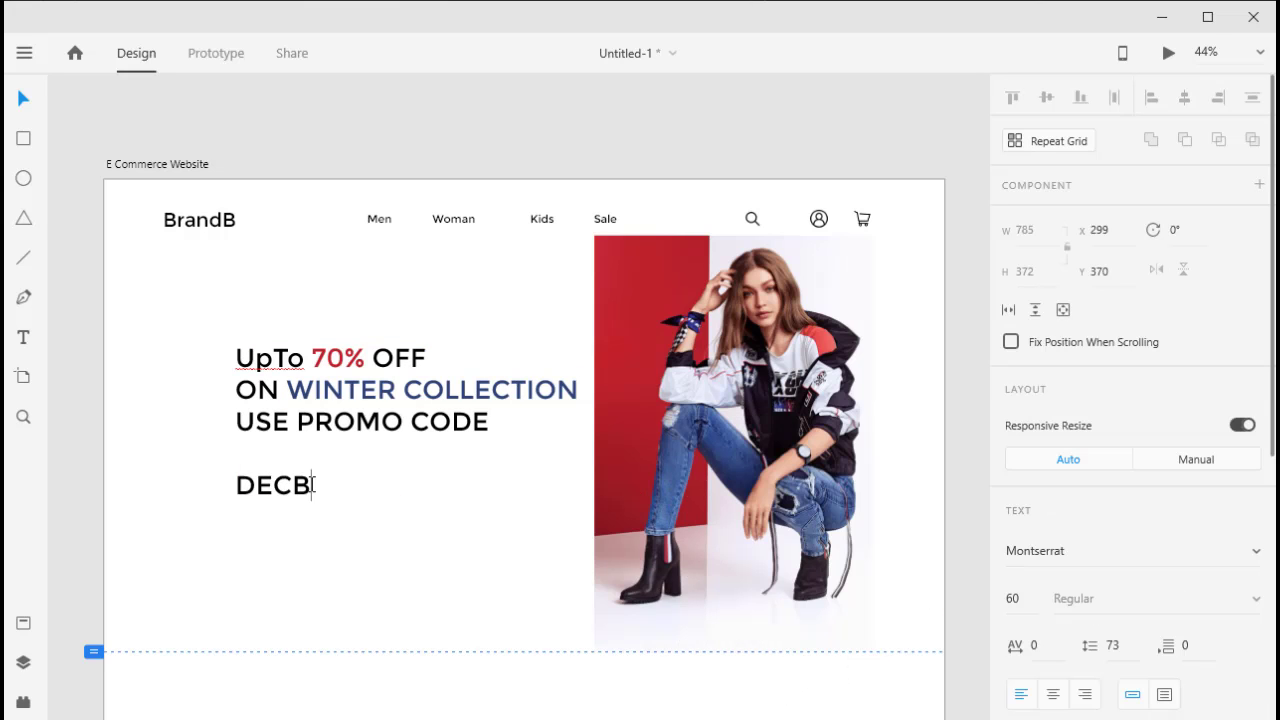
left_click_drag(288, 390, 579, 390)
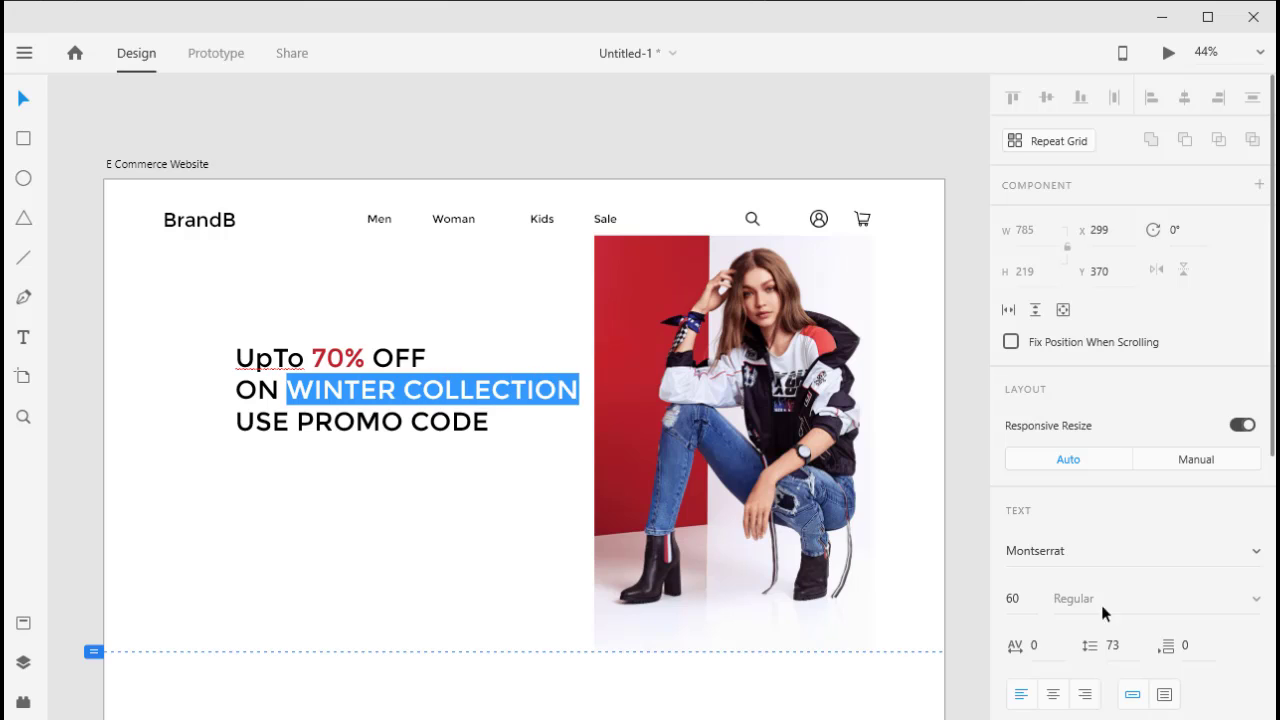
scroll(1106, 612, "down", 3)
left_click(1054, 667)
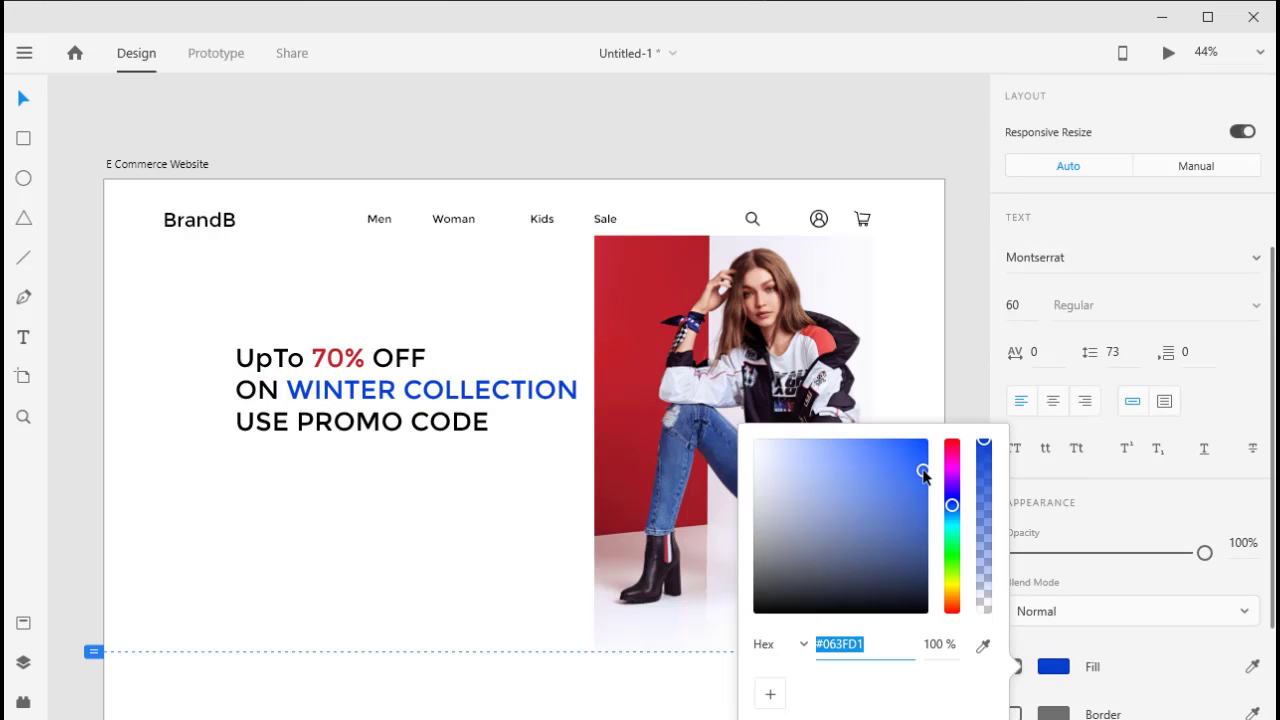
left_click(957, 423)
left_click(978, 420)
Draw a small rectangle below the promo text, filled with red sampled from the photo background.
left_click(23, 138)
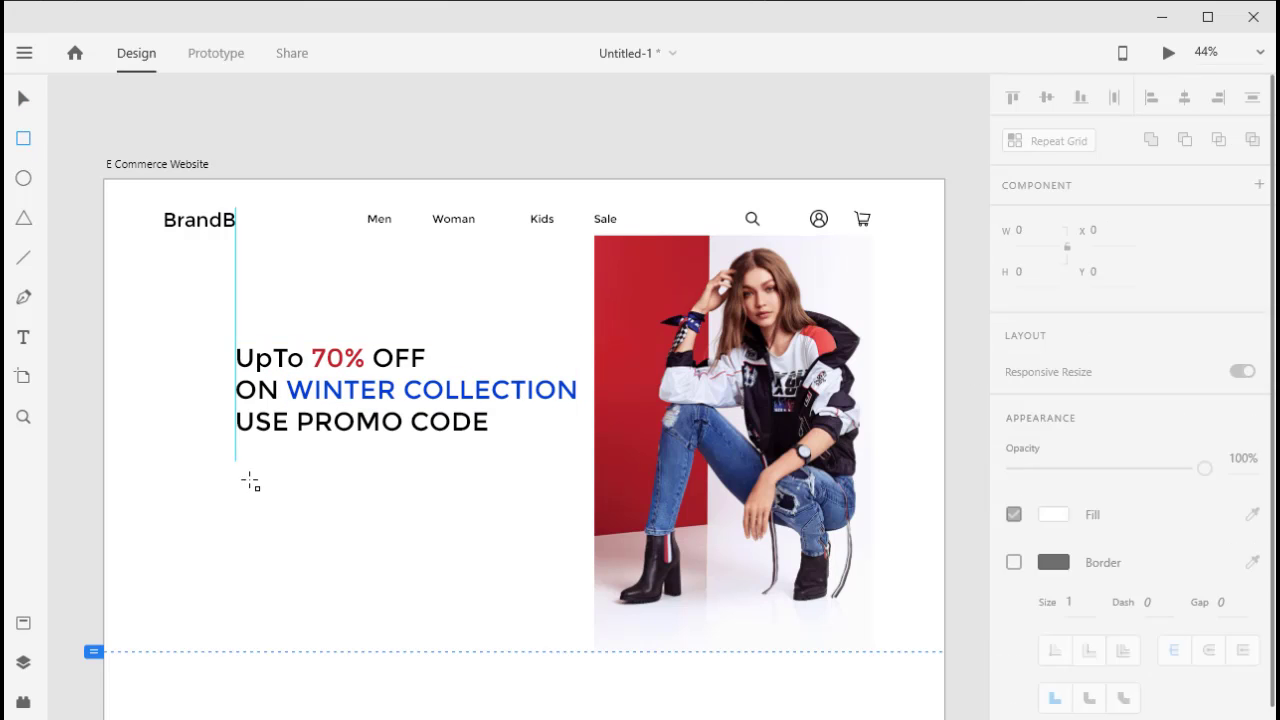
left_click_drag(236, 462, 304, 487)
scroll(1086, 591, "down", 4)
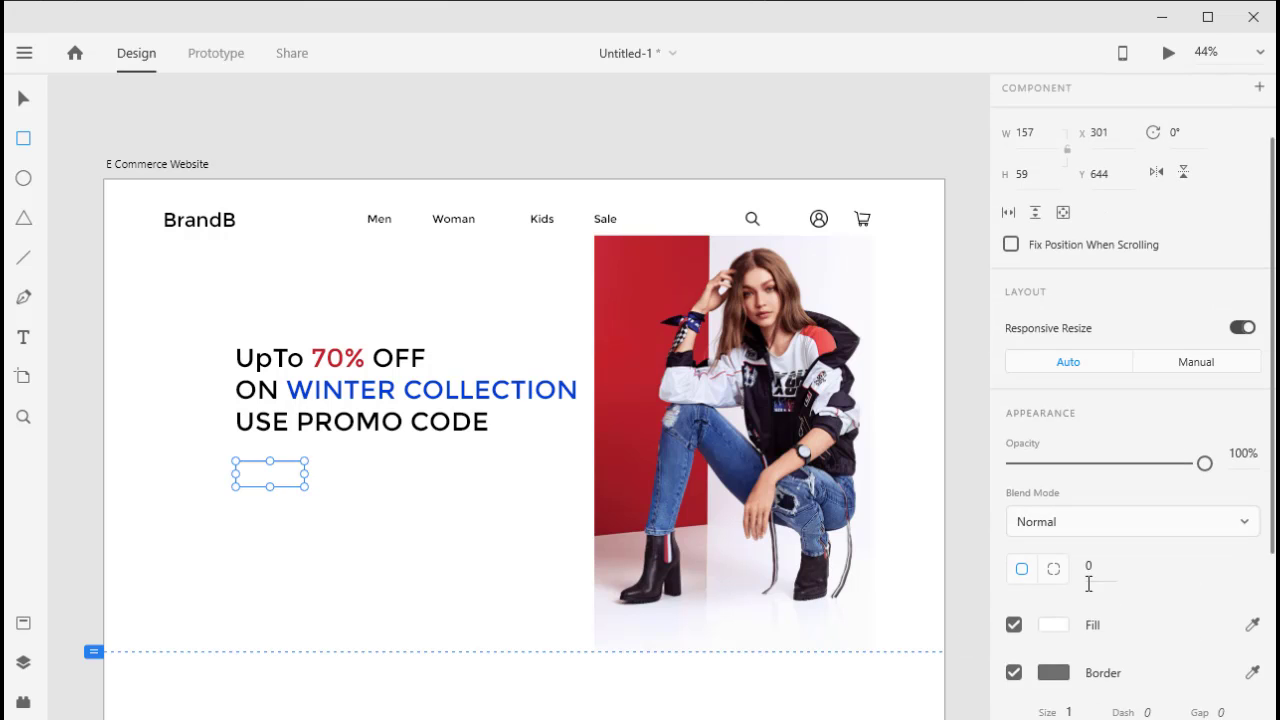
scroll(1086, 591, "down", 1)
left_click(1060, 530)
left_click(984, 616)
left_click(698, 288)
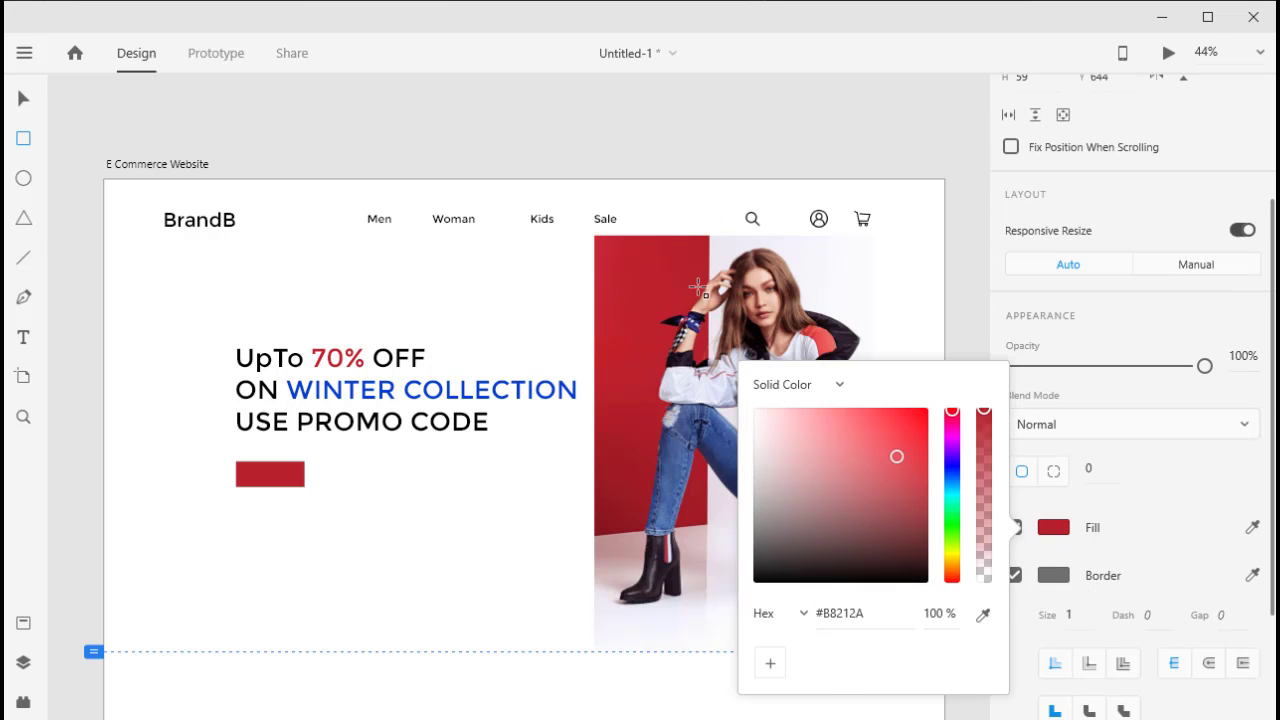
left_click(26, 100)
left_click(484, 514)
Place a copy of the BrandB text below the rectangle and retype it as the DECB code.
left_click(297, 481)
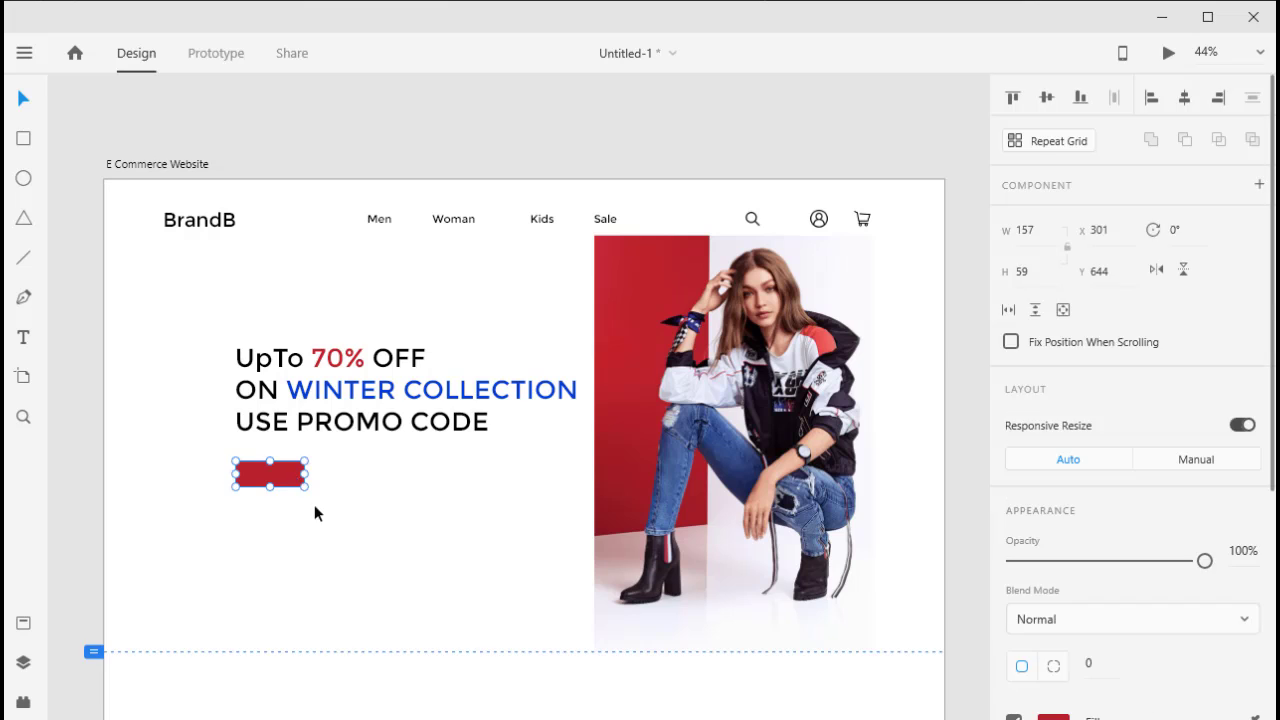
left_click_drag(221, 219, 358, 582)
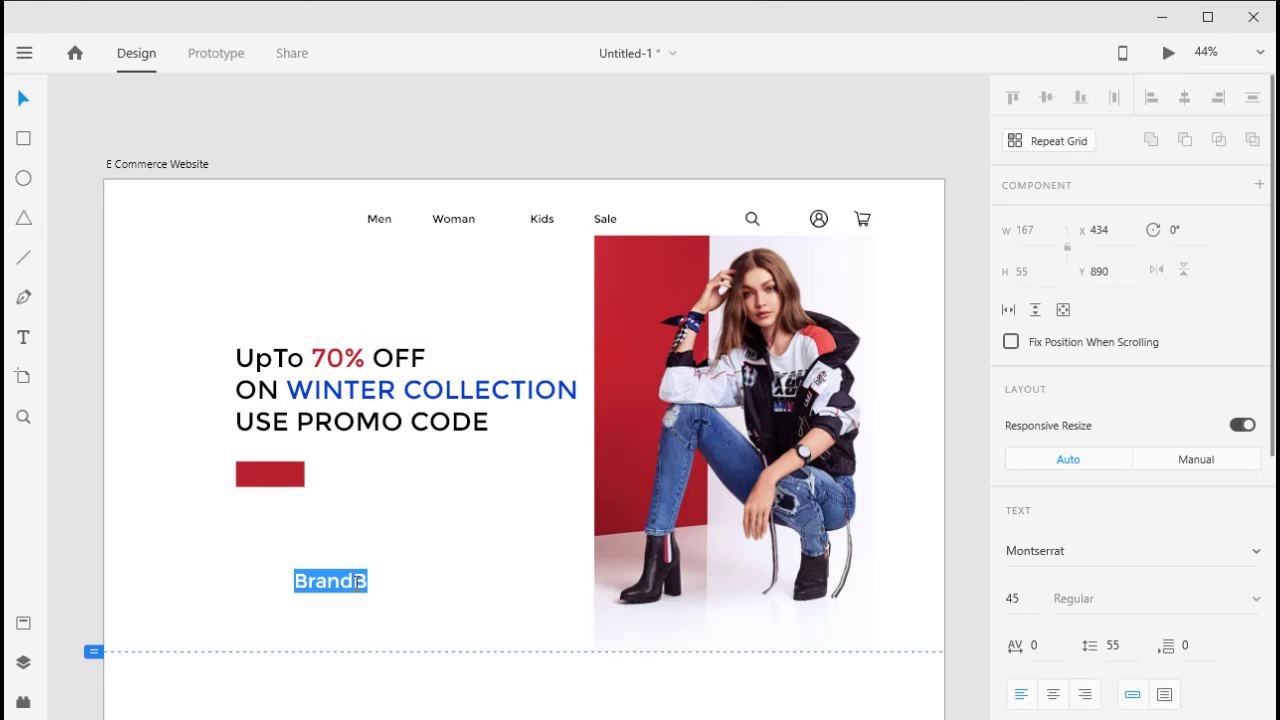
key("ctrl+z")
left_click_drag(199, 219, 326, 557)
double_click(326, 557)
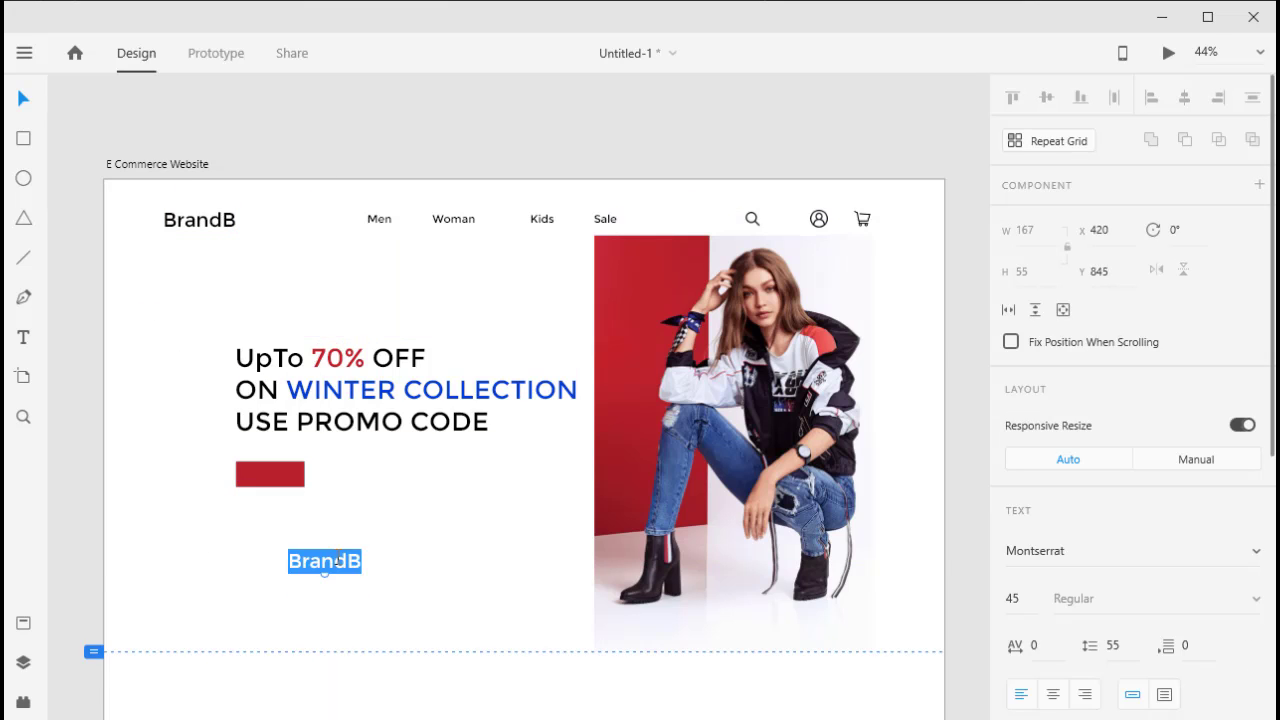
type("DECB")
key("Escape")
Bring the DECB text to the front, centre it on the red button, and set size 26.
right_click(337, 563)
mouse_move(382, 561)
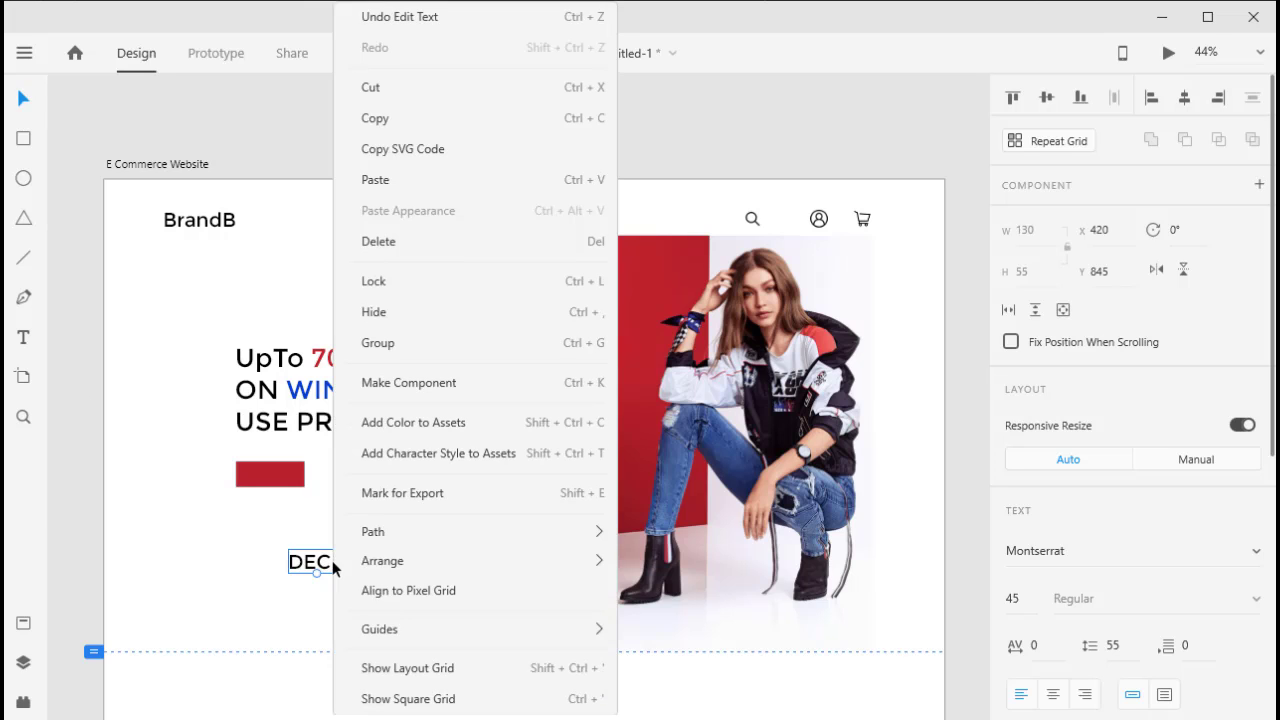
left_click(646, 569)
left_click_drag(300, 558, 262, 474)
left_click(1012, 598)
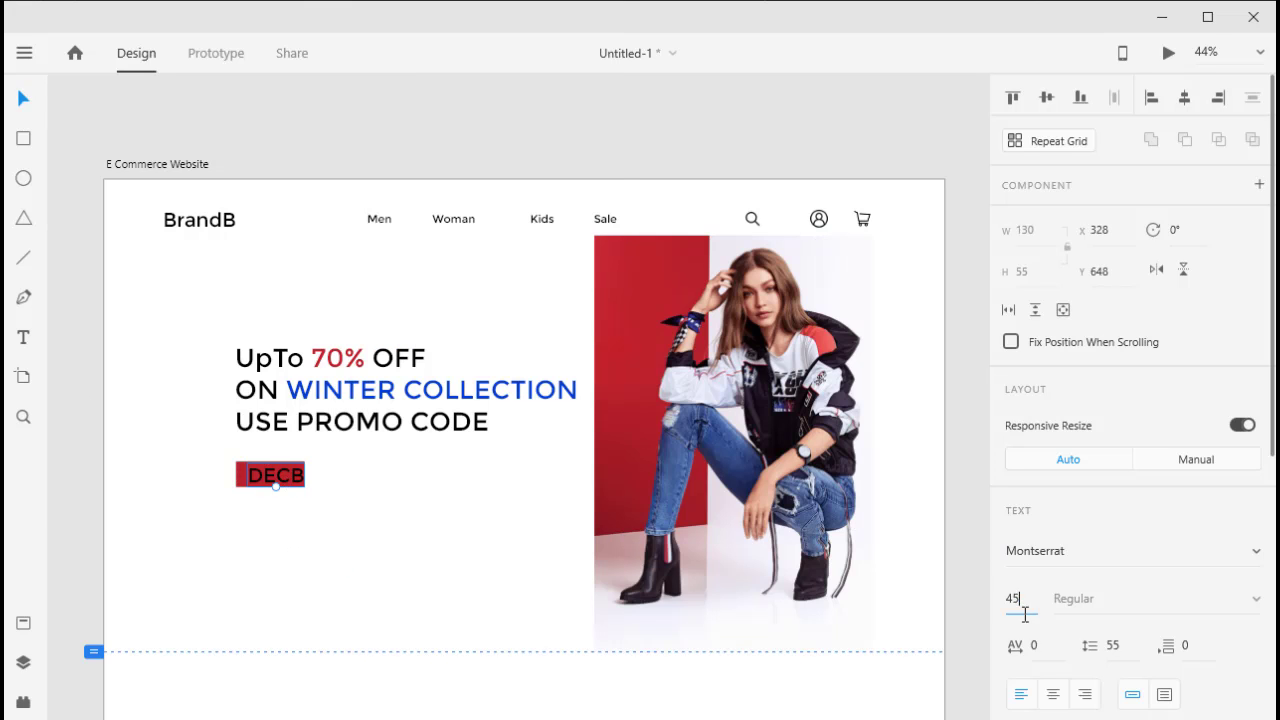
type("26")
key("Return")
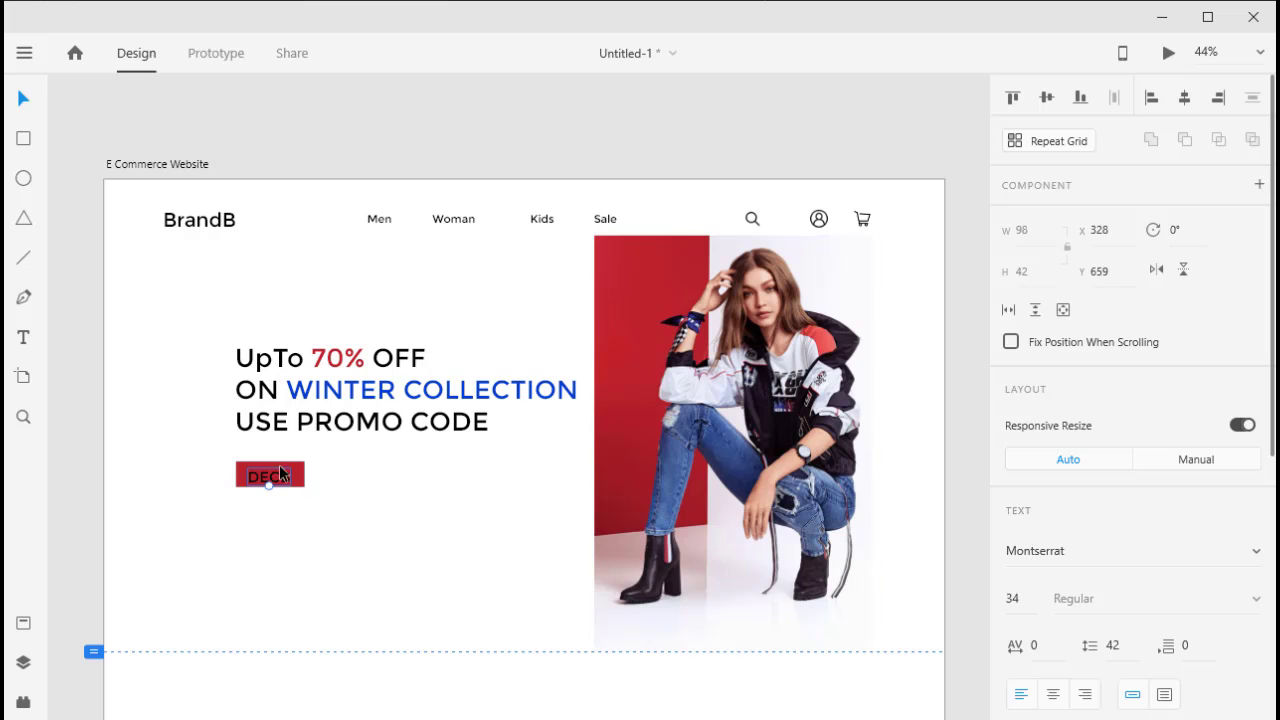
left_click_drag(285, 483, 286, 474)
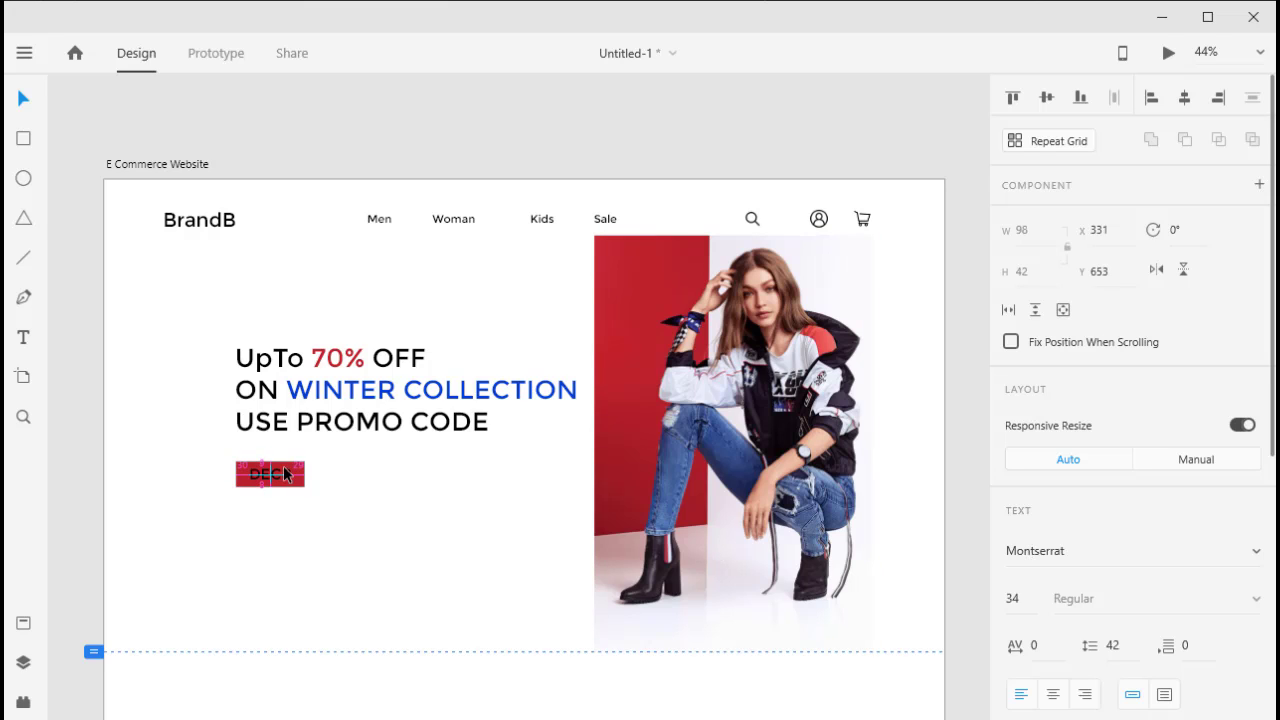
Make the button a brighter red (#FF4A55) and the DECB text white (#FFFFFF).
left_click(300, 479)
scroll(1043, 571, "down", 1)
scroll(1052, 443, "down", 4)
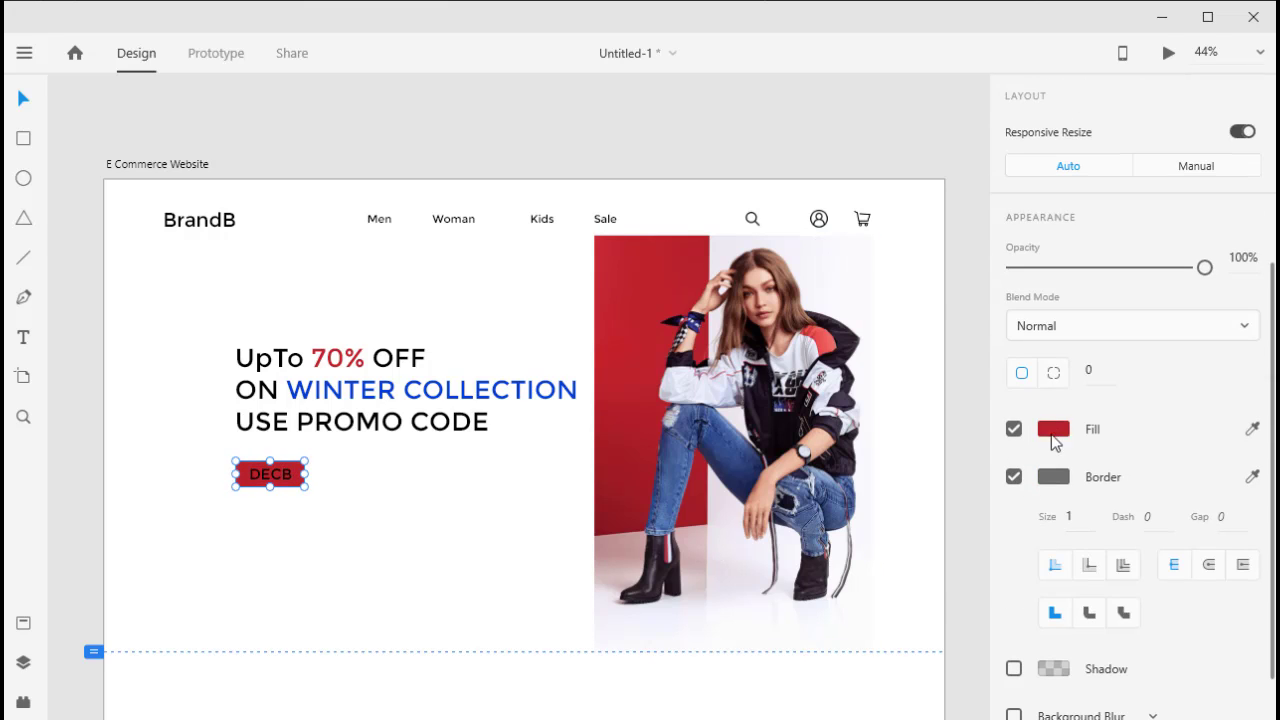
left_click(1053, 429)
mouse_move(891, 353)
left_mouse_down()
mouse_move(839, 305)
mouse_move(875, 308)
left_mouse_up()
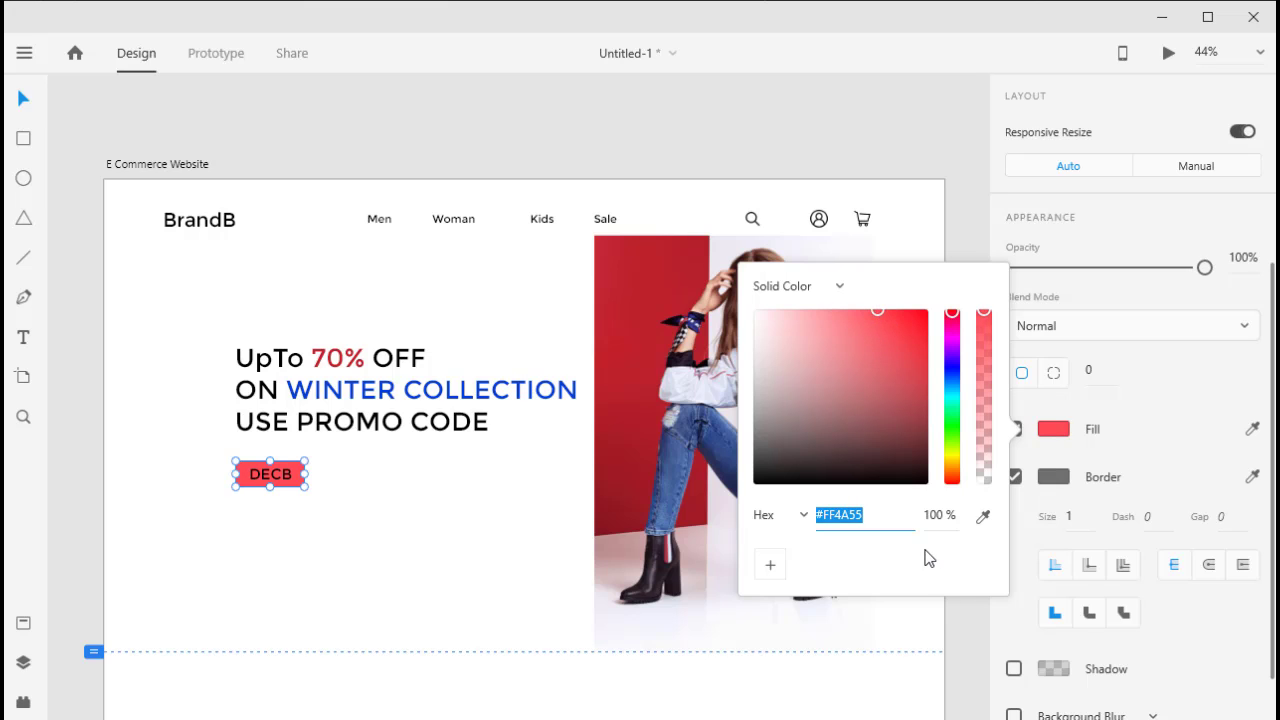
left_click(285, 482)
type("FFFFFF")
key("Return")
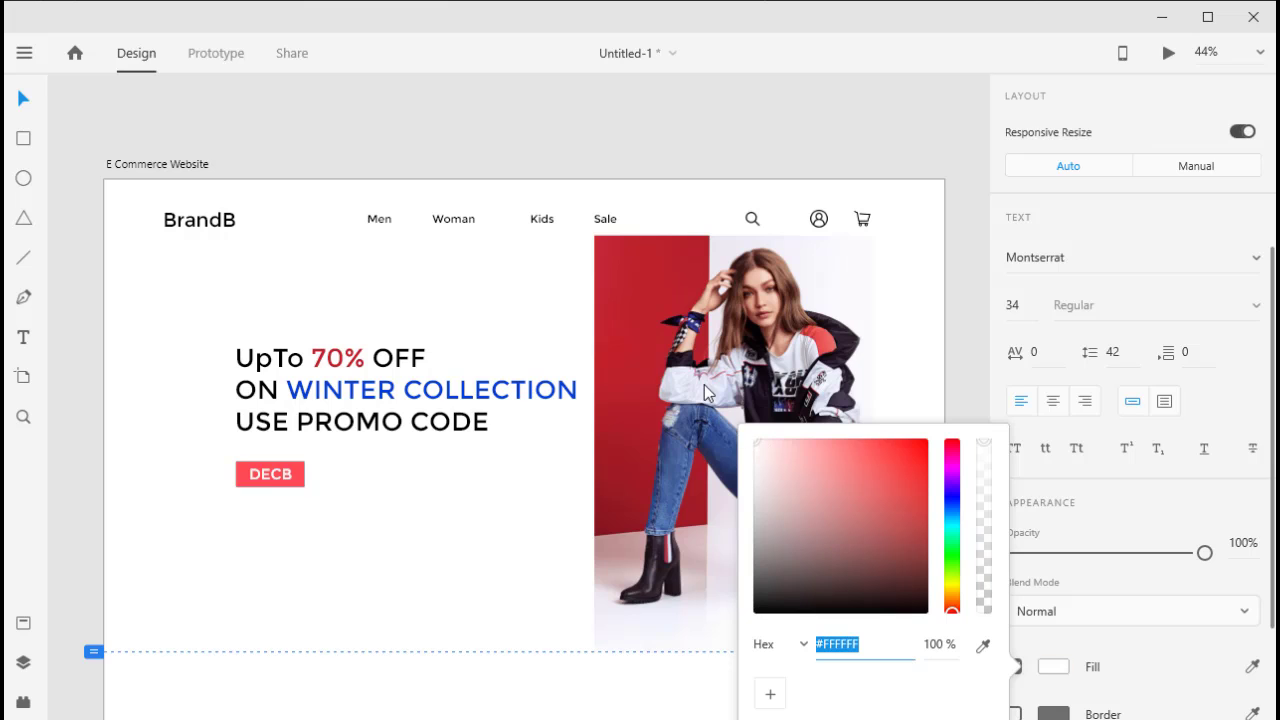
key("Escape")
Add a drop shadow to the button with X offset 15 and Y offset 12.
scroll(1114, 500, "down", 5)
left_click(1014, 595)
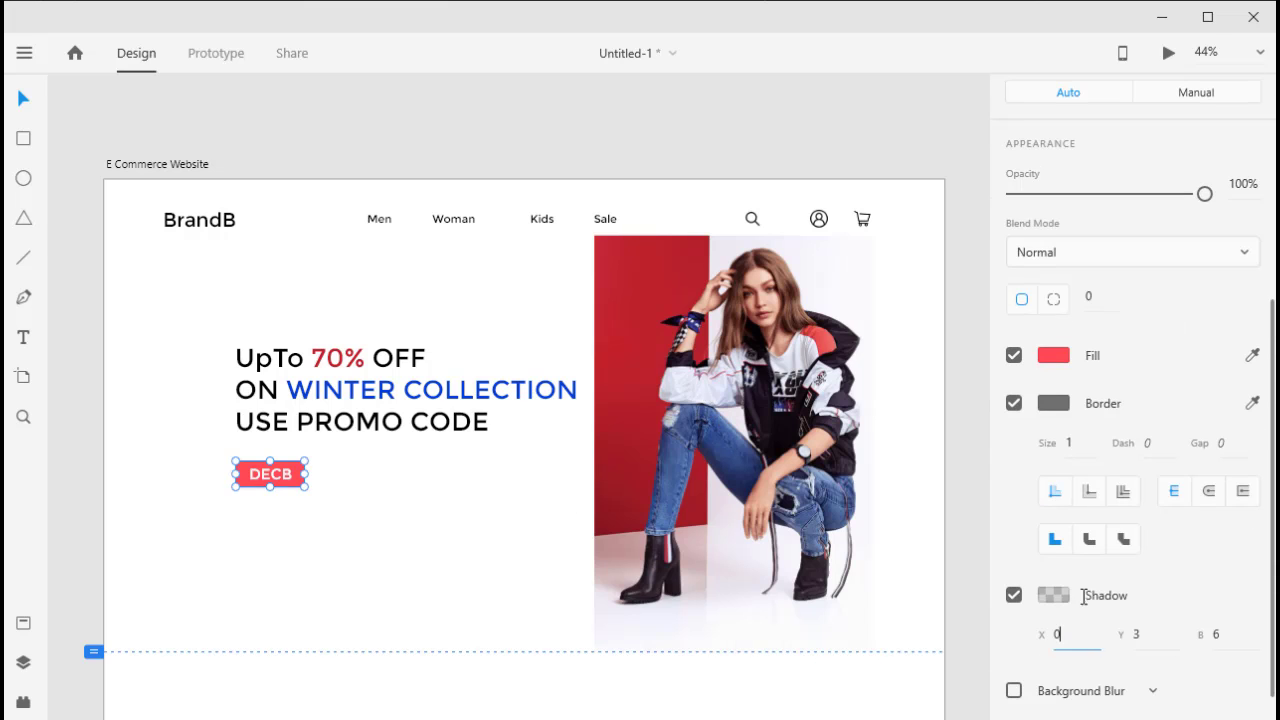
type("15")
key("Tab")
key("BackSpace")
type("12")
key("Return")
key("Return")
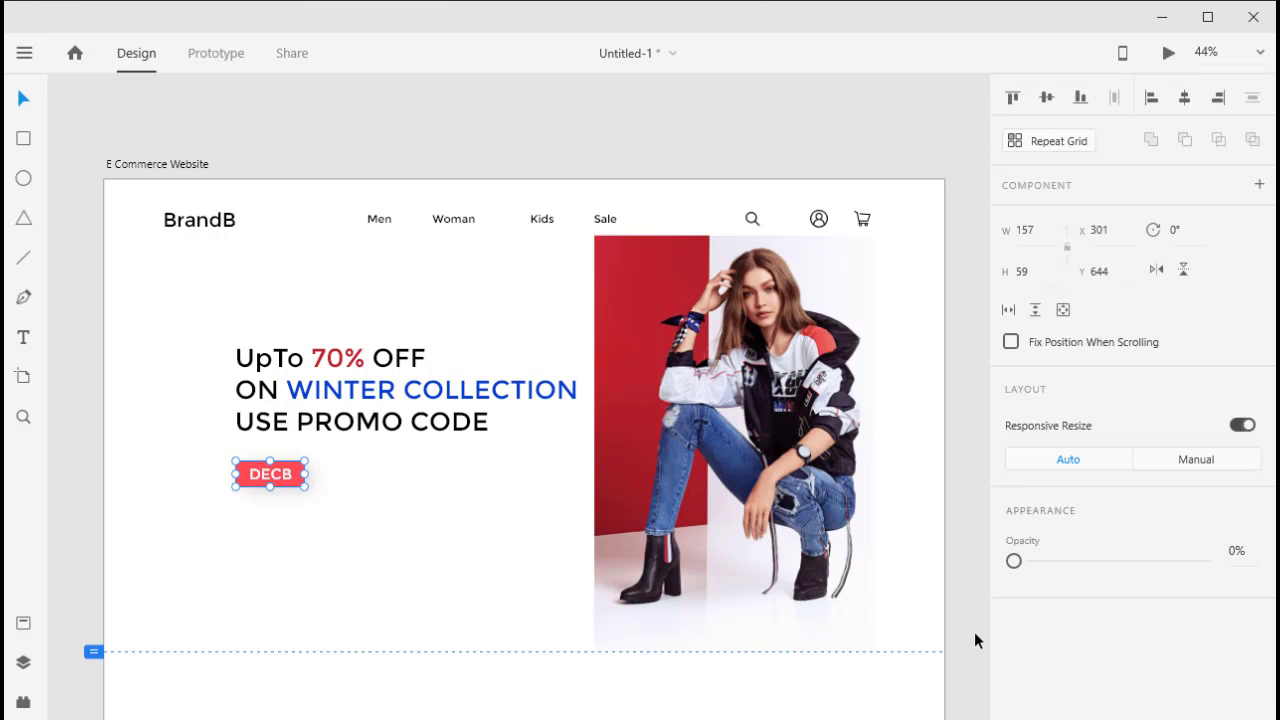
left_click(970, 509)
scroll(690, 452, "down", 2)
scroll(690, 452, "down", 2)
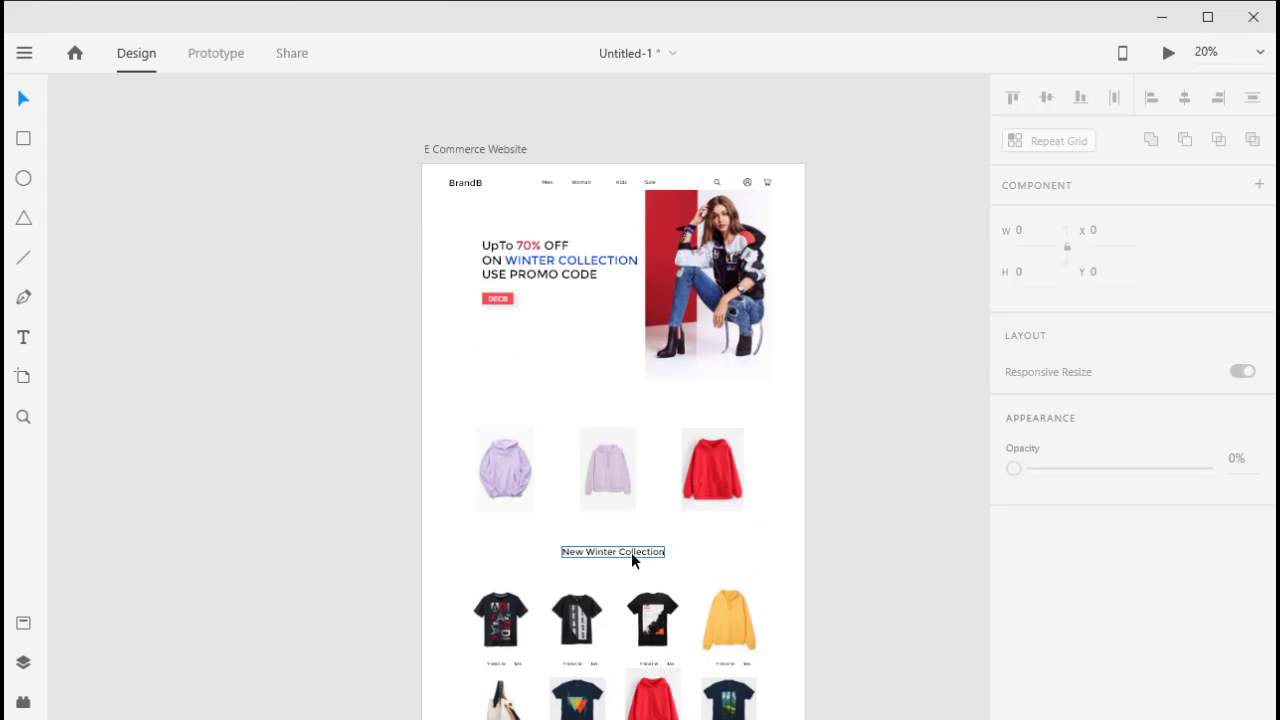
Move the New Winter Collection heading above the hoodies and centre it on the artboard.
left_click_drag(631, 552, 619, 397)
left_click(1184, 97)
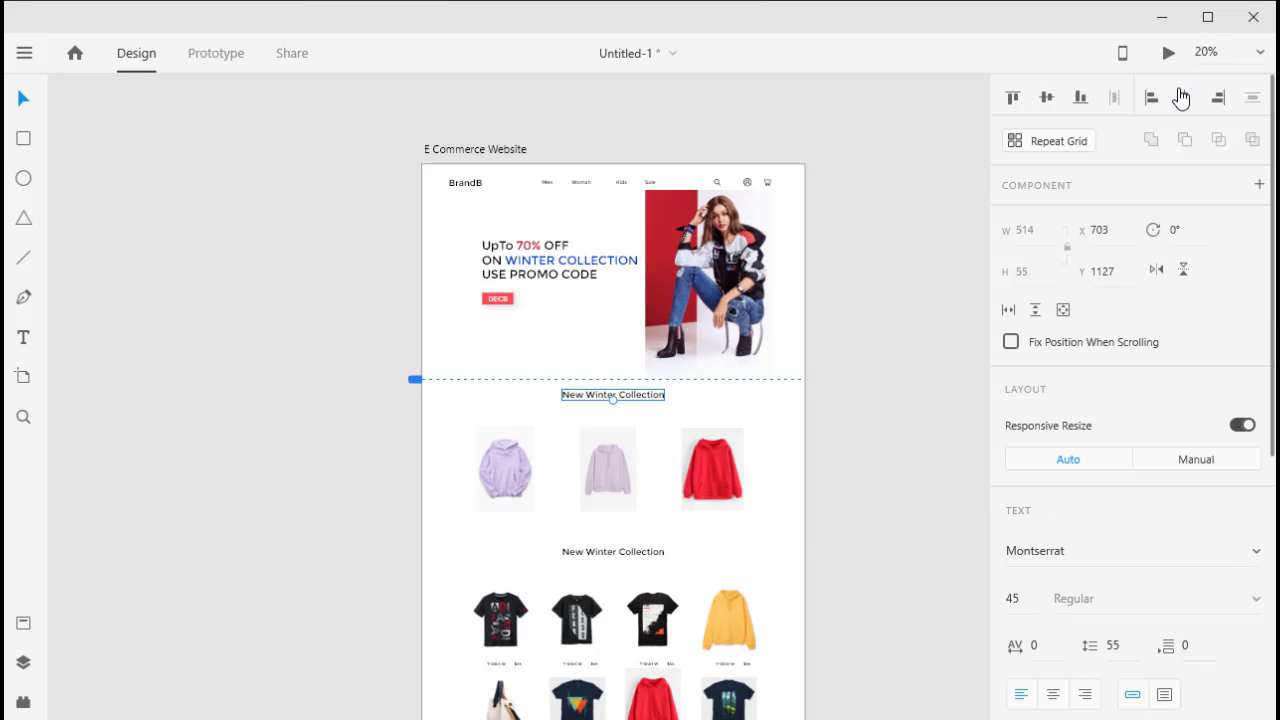
left_click(868, 425)
scroll(674, 222, "up", 4)
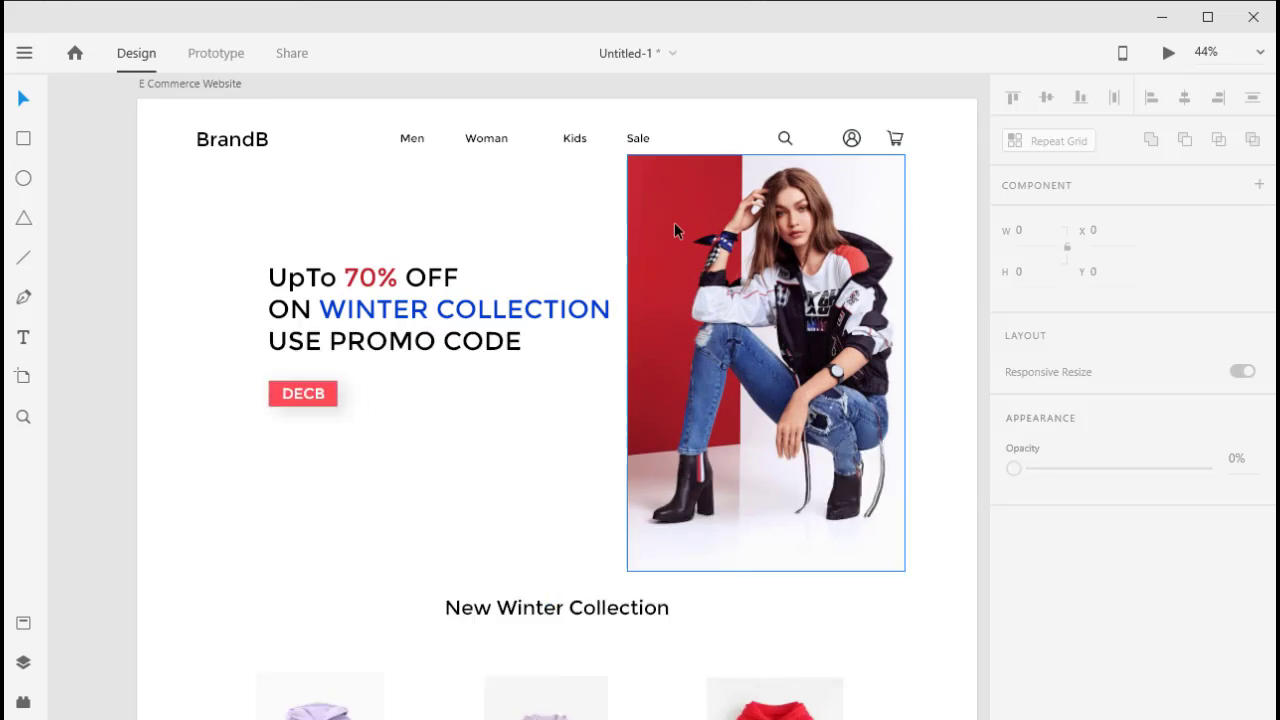
Make the four nav links uppercase and set their font size to 24.
left_click_drag(684, 251, 417, 262)
left_click(1012, 548)
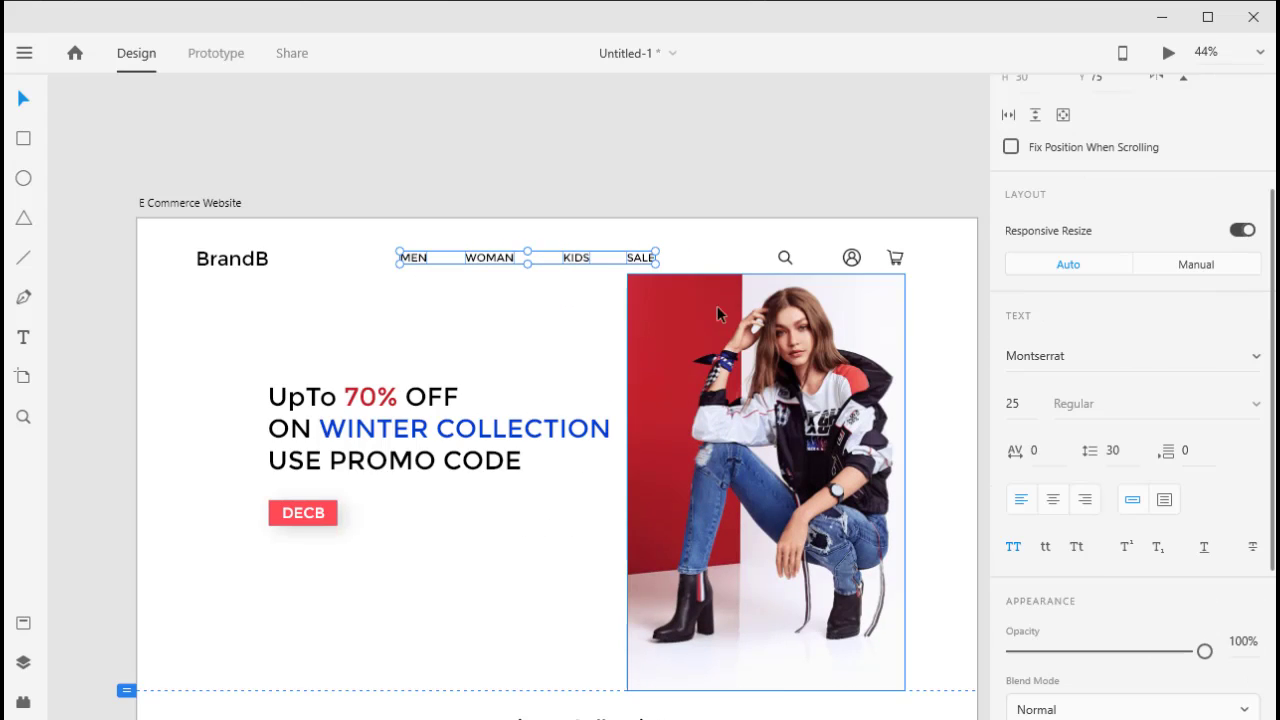
left_click(1029, 401)
type("24")
key("Return")
Colour the SALE nav link red (ff0000).
left_click(640, 257)
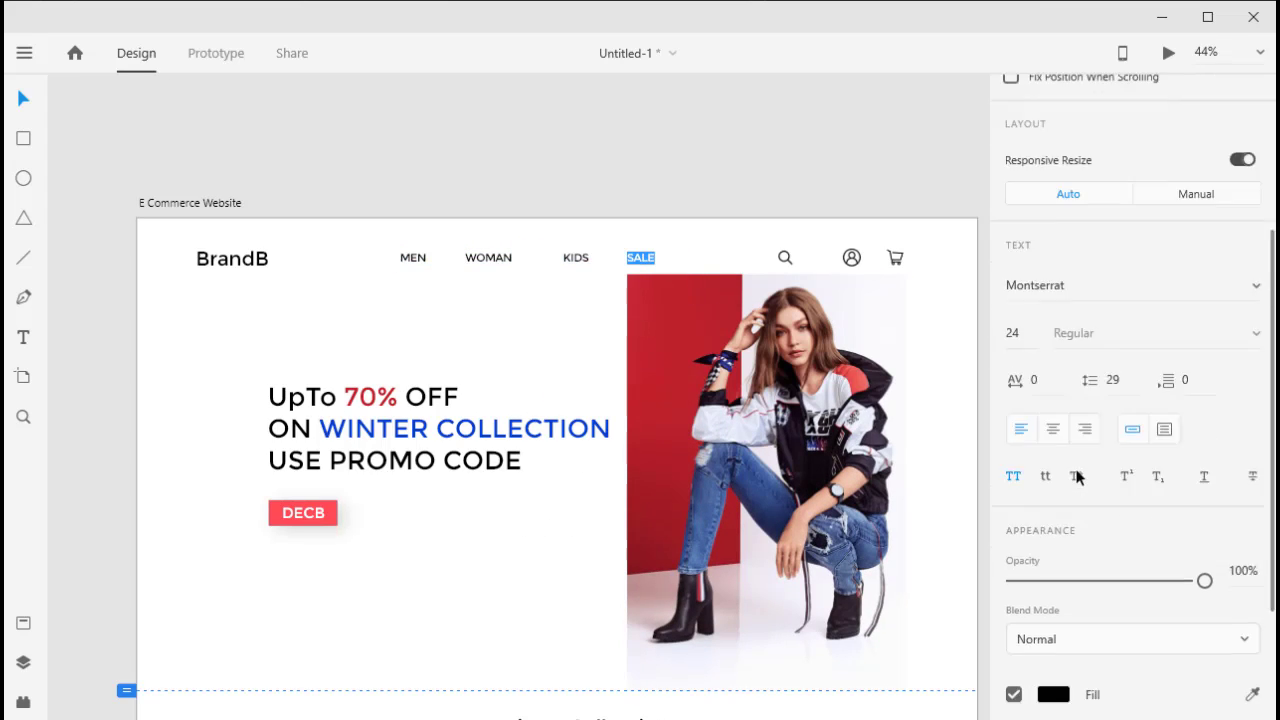
scroll(1130, 400, "down", 3)
left_click(1053, 499)
type("ff0000")
key("Return")
left_click(851, 329)
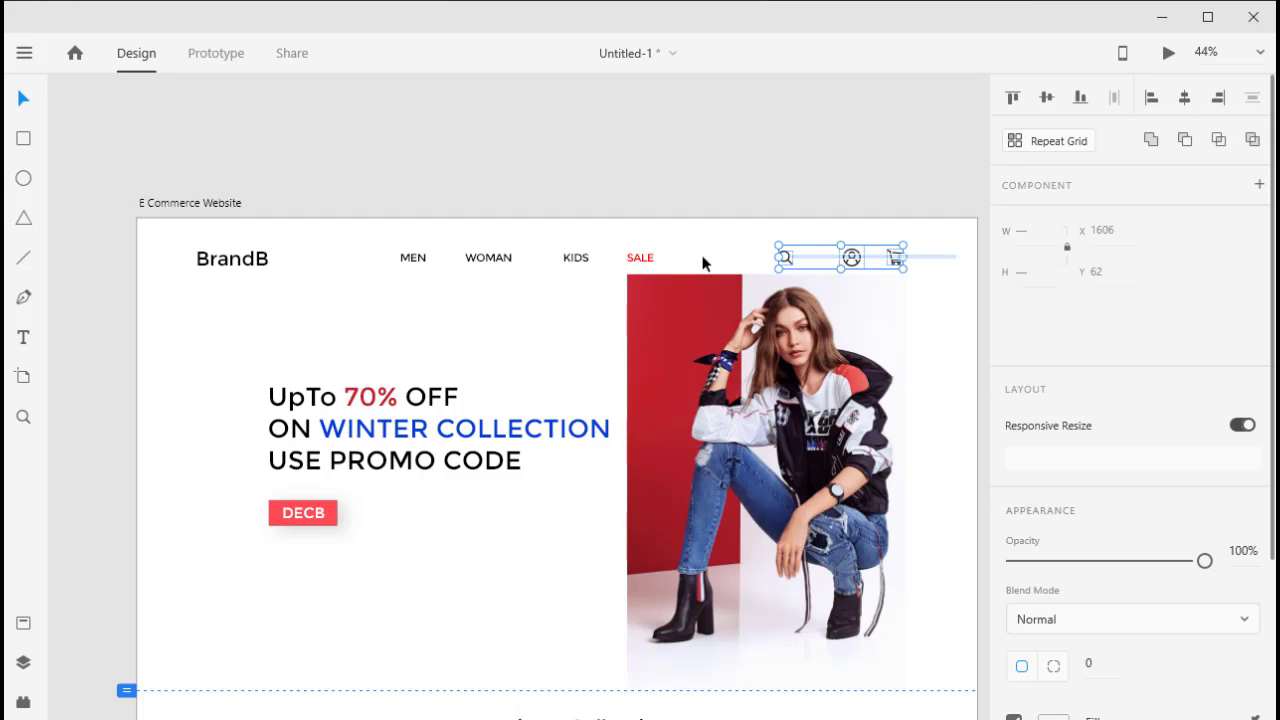
left_click(860, 143)
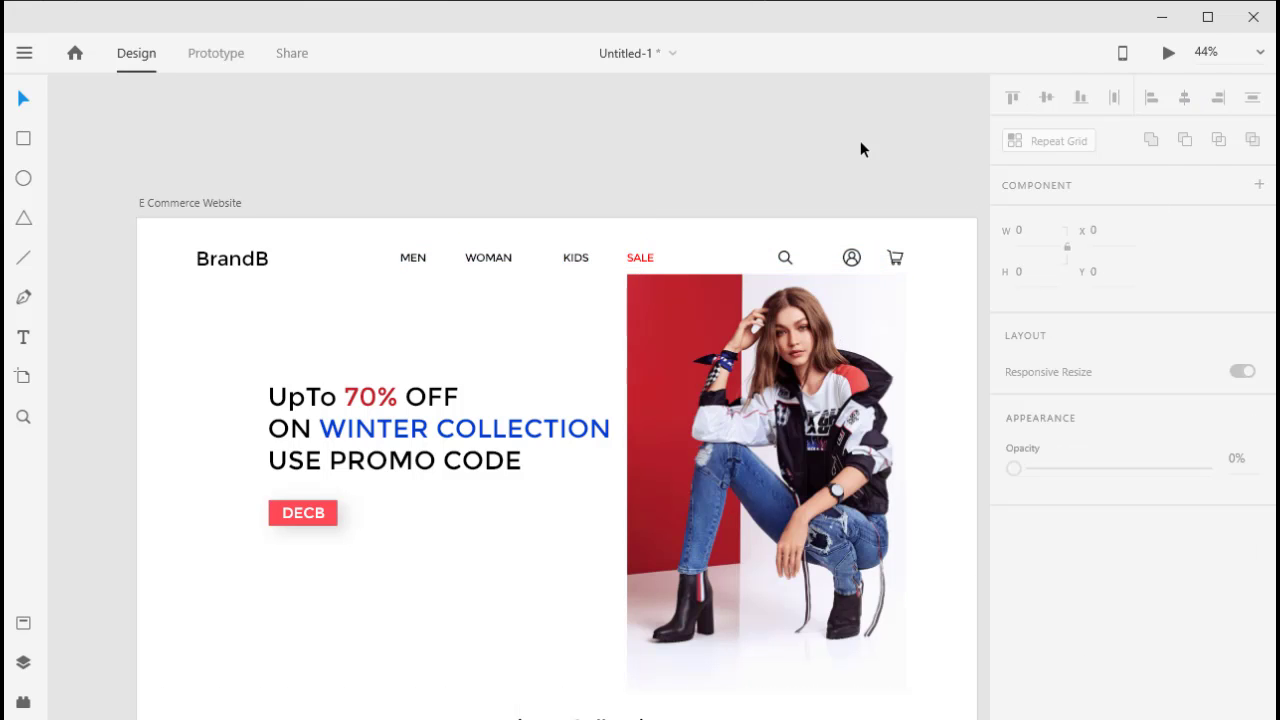
scroll(860, 143, "down", 1)
Colour the final B of the BrandB logo with red sampled from the backdrop.
double_click(257, 205)
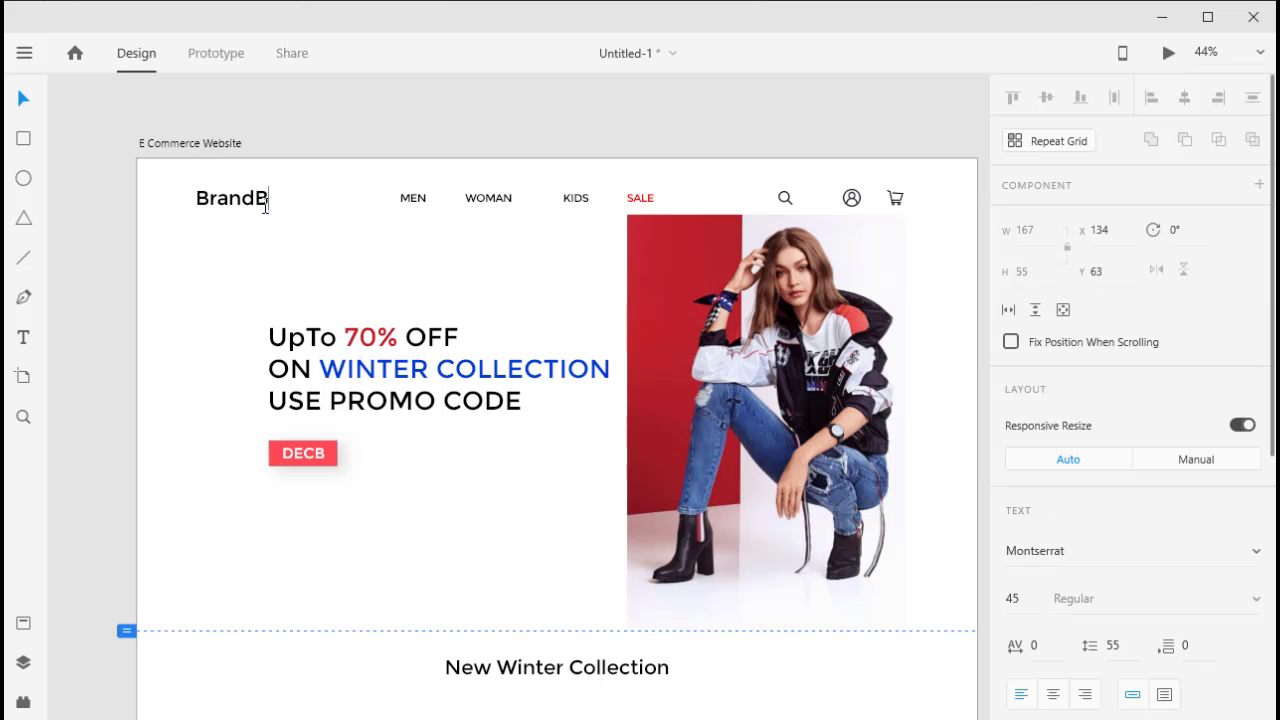
left_click_drag(255, 199, 270, 199)
scroll(1173, 556, "down", 5)
left_click(1053, 499)
left_click(983, 570)
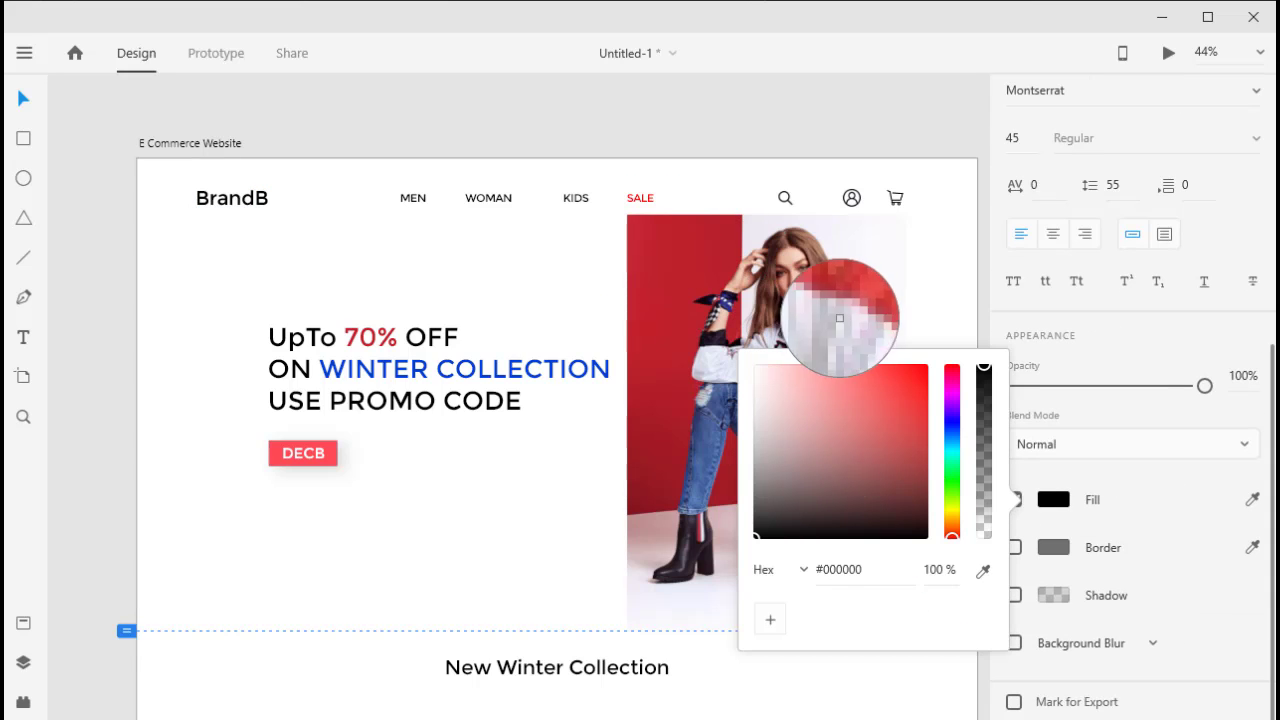
left_click(871, 323)
left_click(843, 120)
Move the hero photo slightly lower on the artboard.
scroll(831, 369, "down", 3)
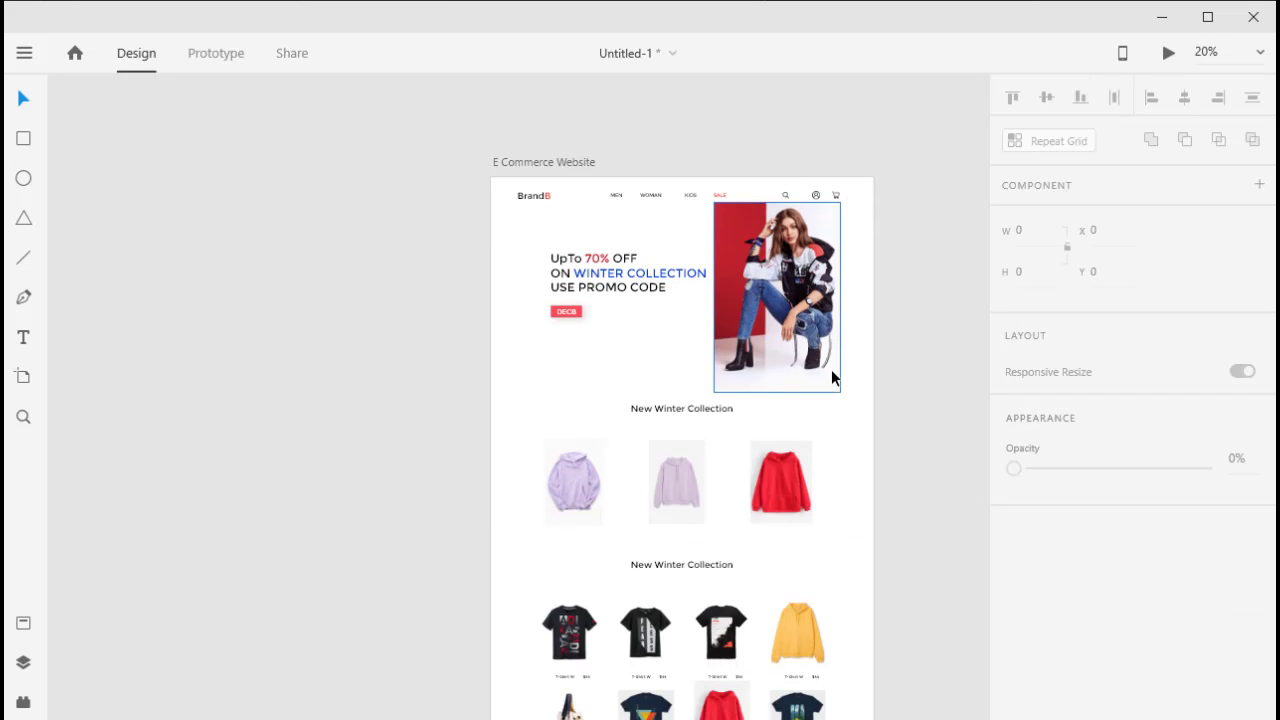
scroll(831, 369, "down", 3)
scroll(831, 369, "down", 3)
scroll(831, 369, "down", 3)
scroll(831, 377, "down", 2)
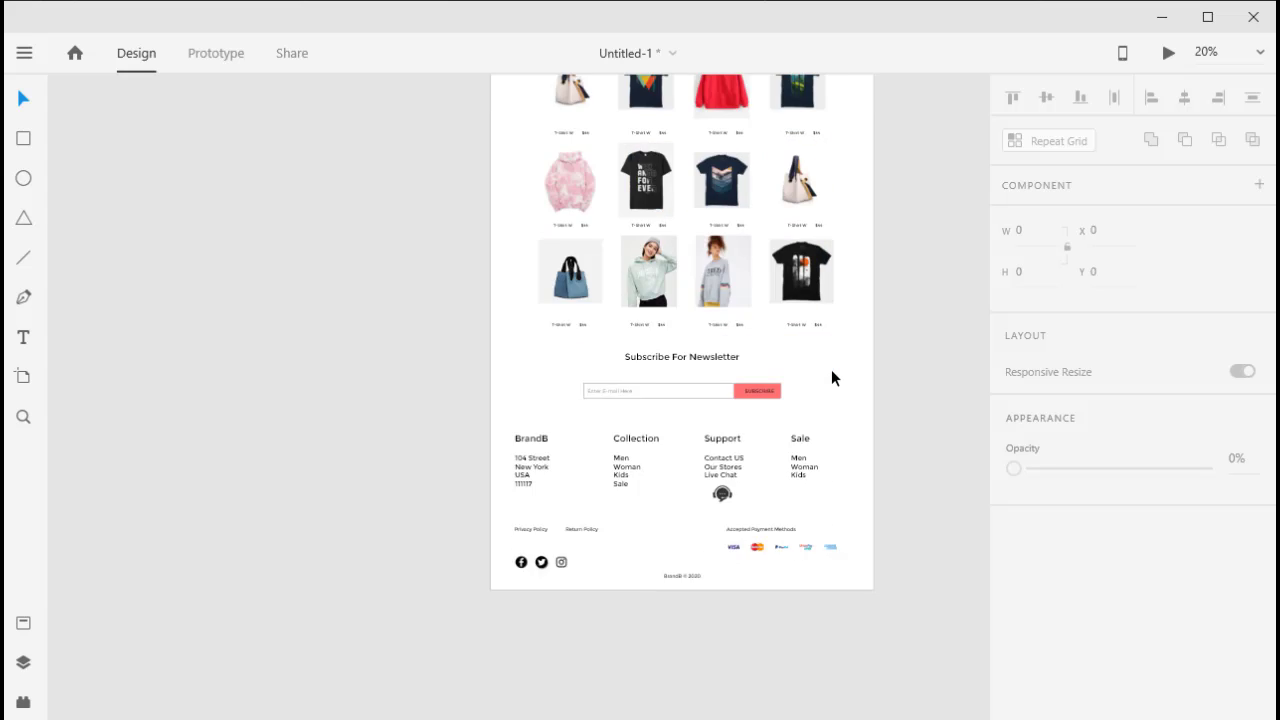
scroll(831, 377, "up", 3)
scroll(831, 377, "up", 3)
scroll(831, 377, "up", 3)
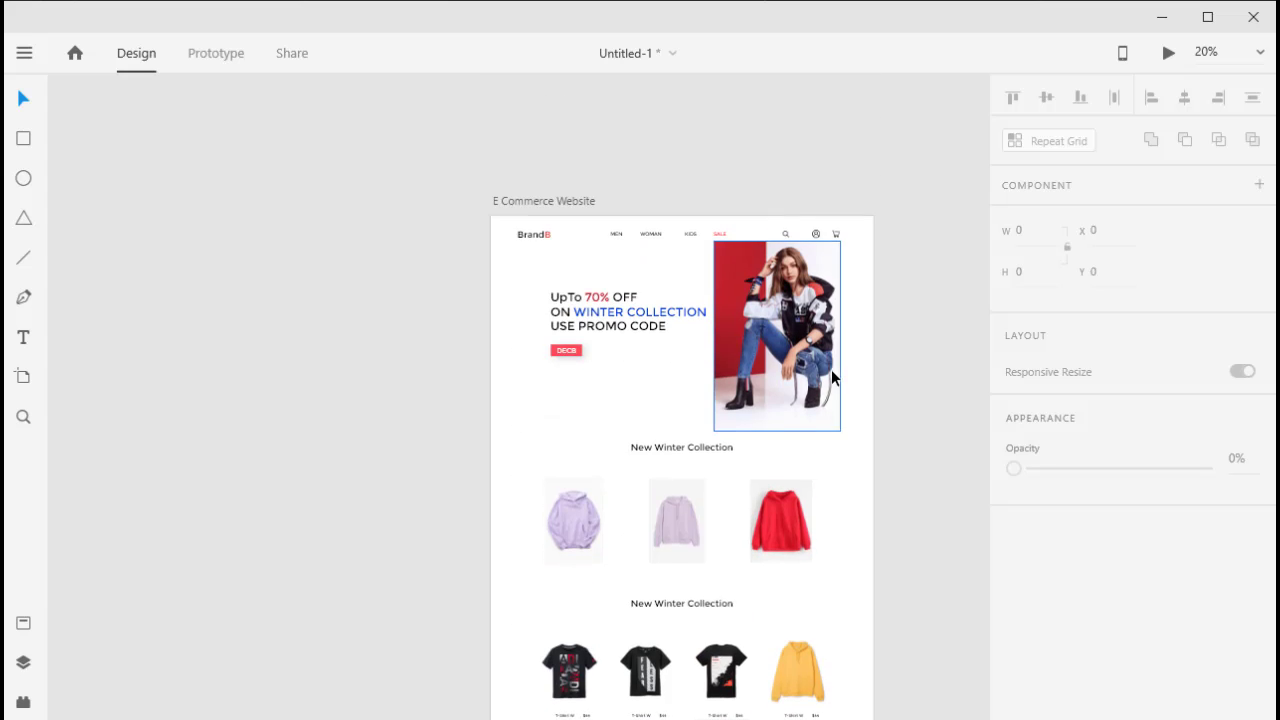
left_click(803, 363)
left_click_drag(805, 370, 810, 415)
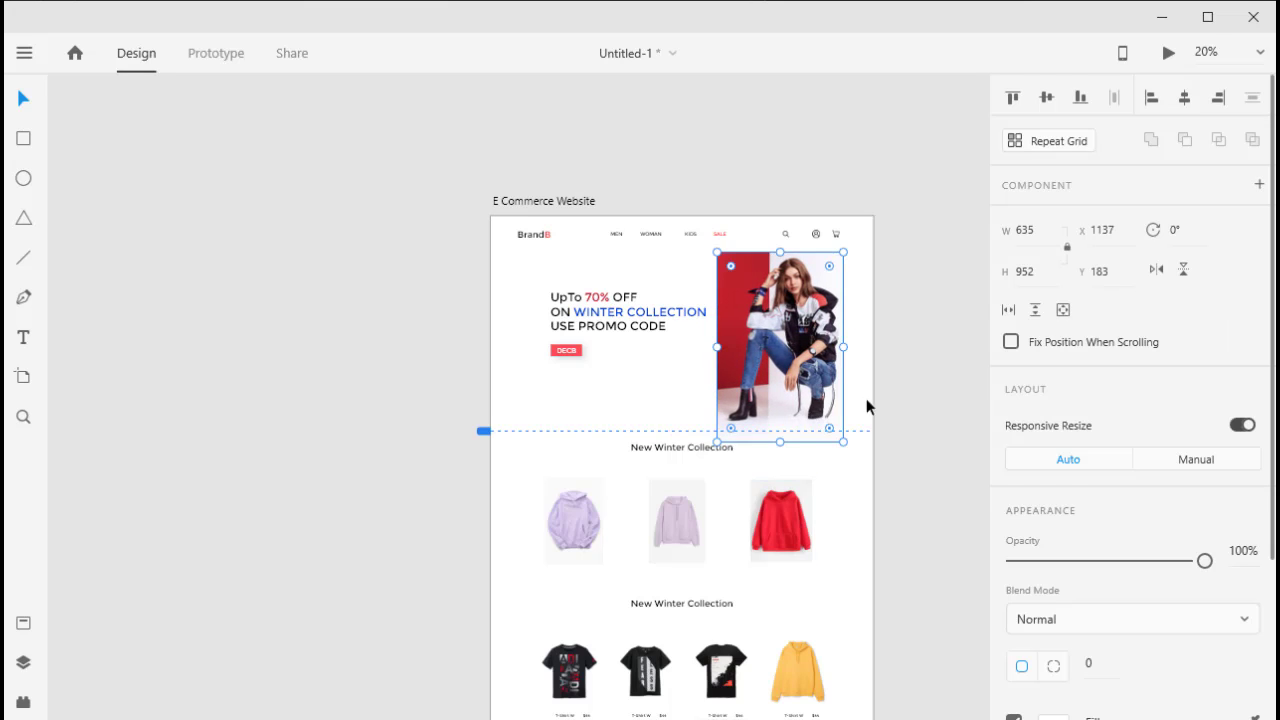
left_click(972, 432)
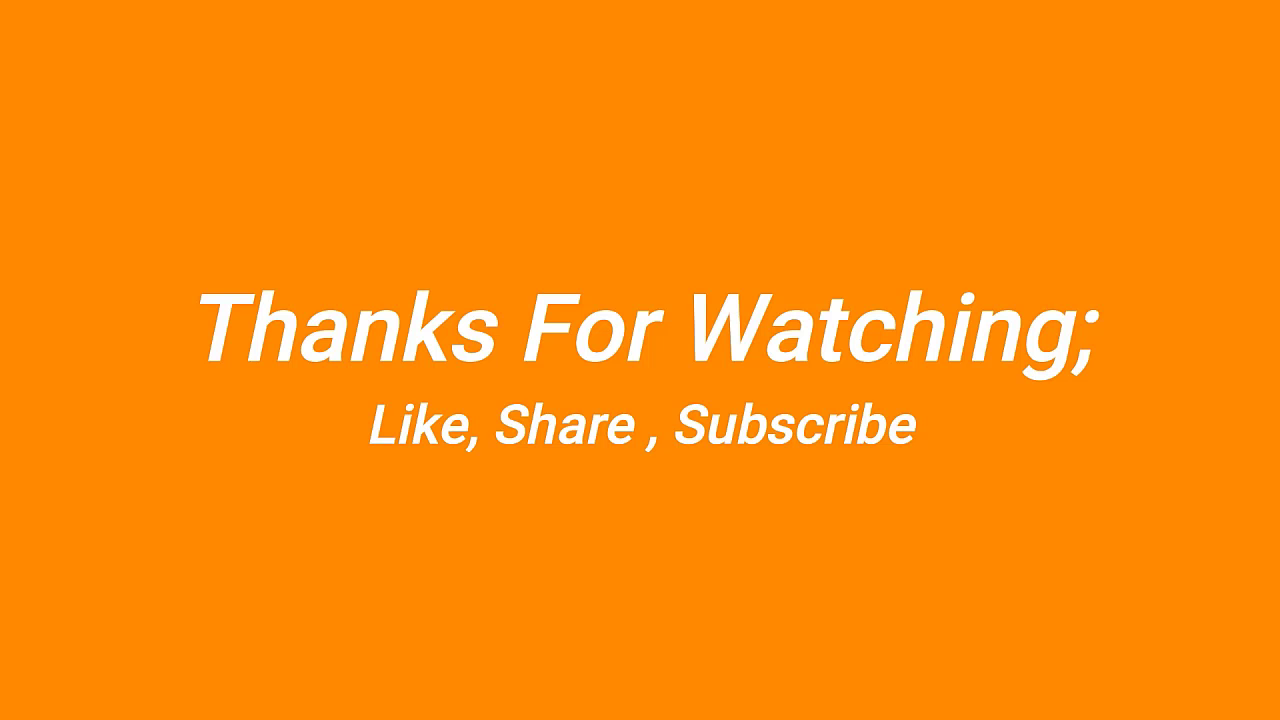